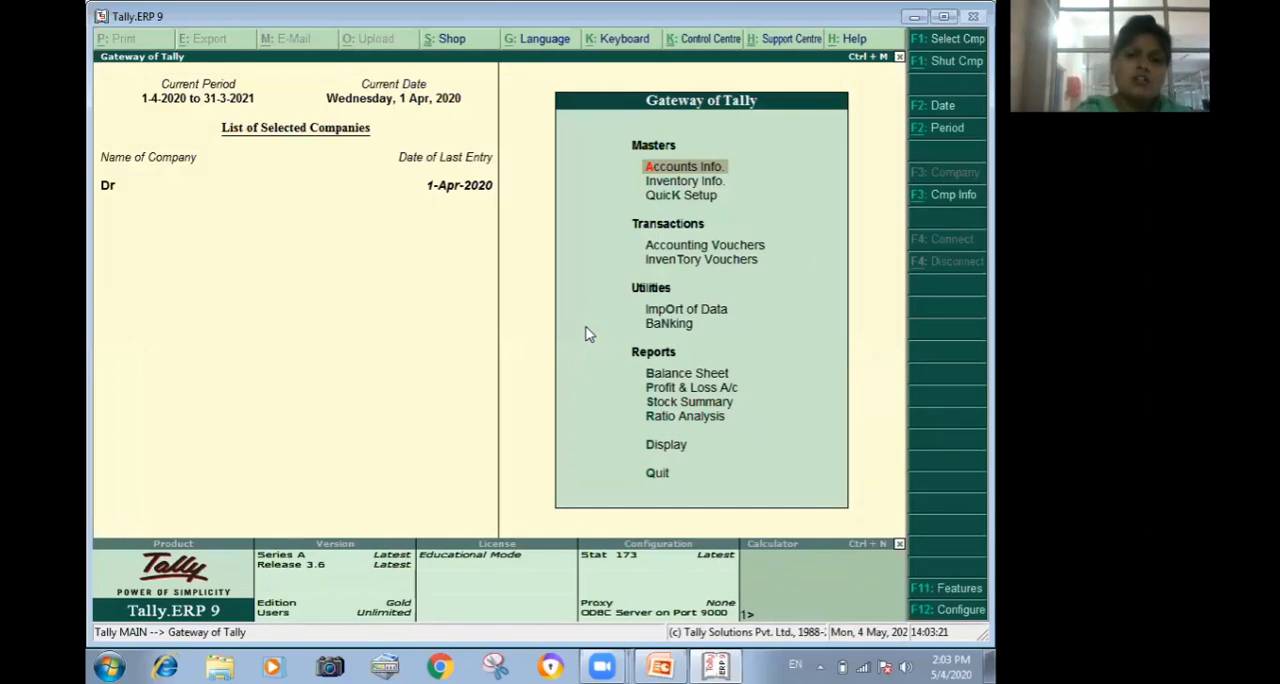
# Open the company Dr for alteration and delete it.
pyautogui.press('Down')
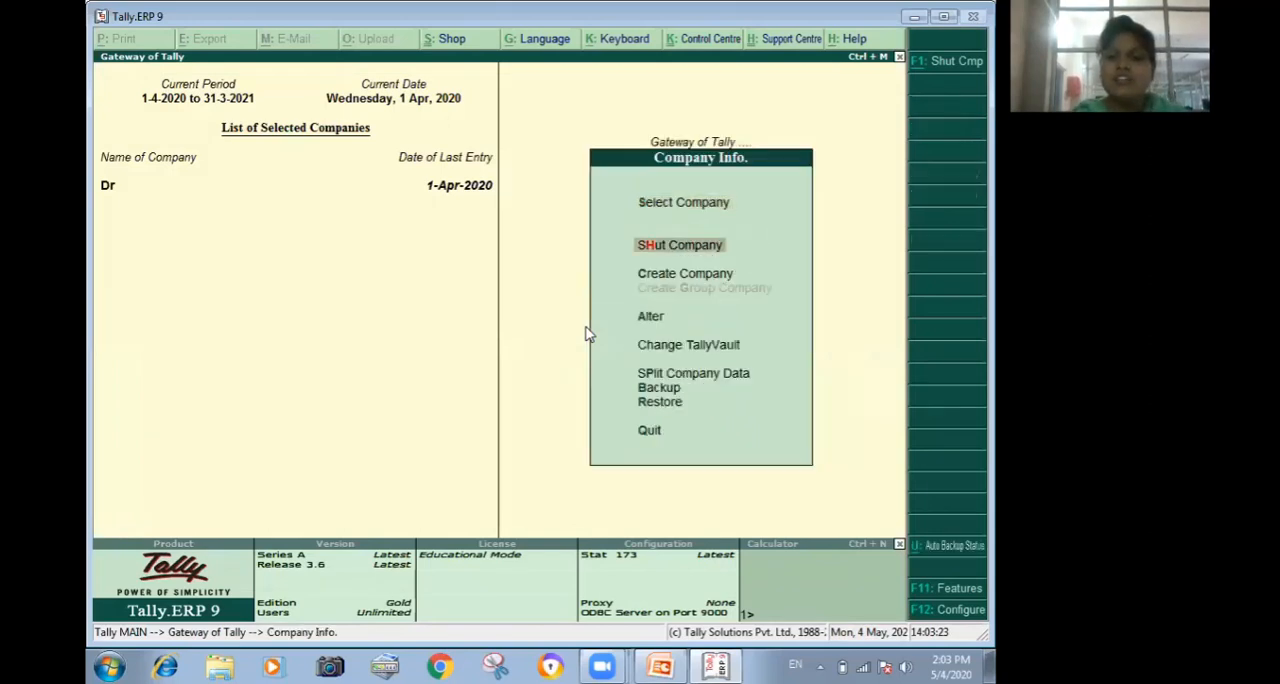
pyautogui.press('Down')
pyautogui.press('Down')
pyautogui.press('Return')
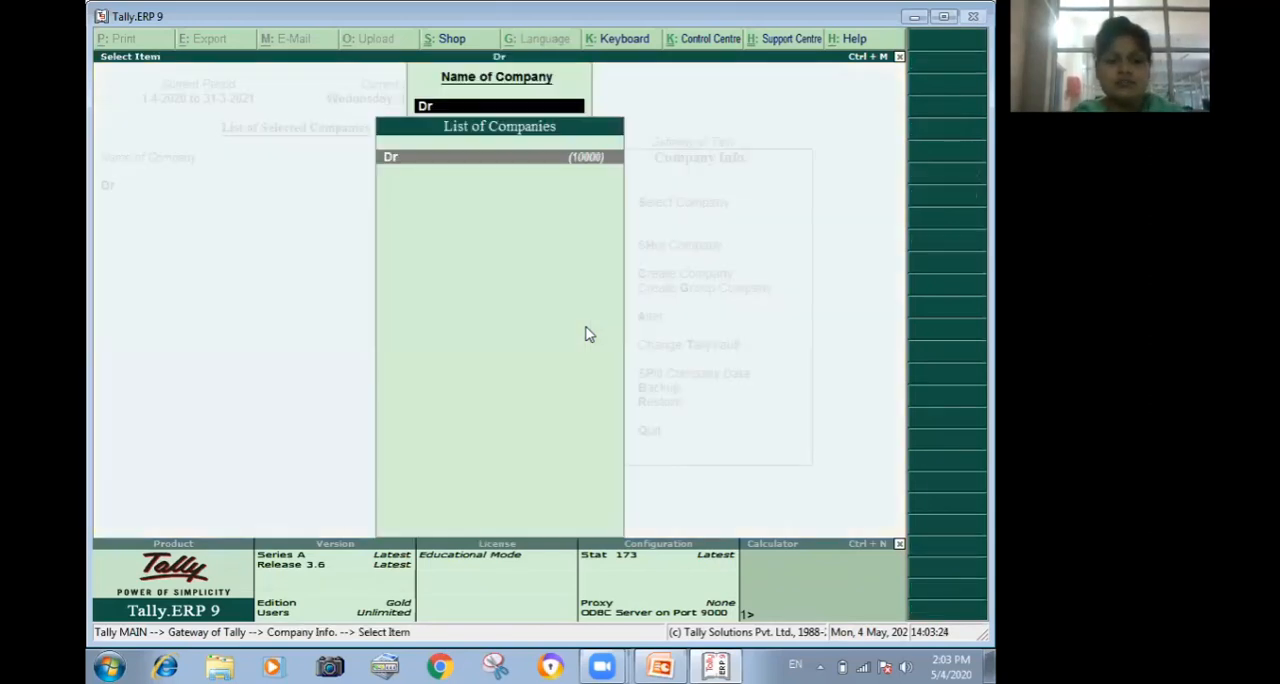
pyautogui.press('Return')
pyautogui.hotkey('alt', 'd')
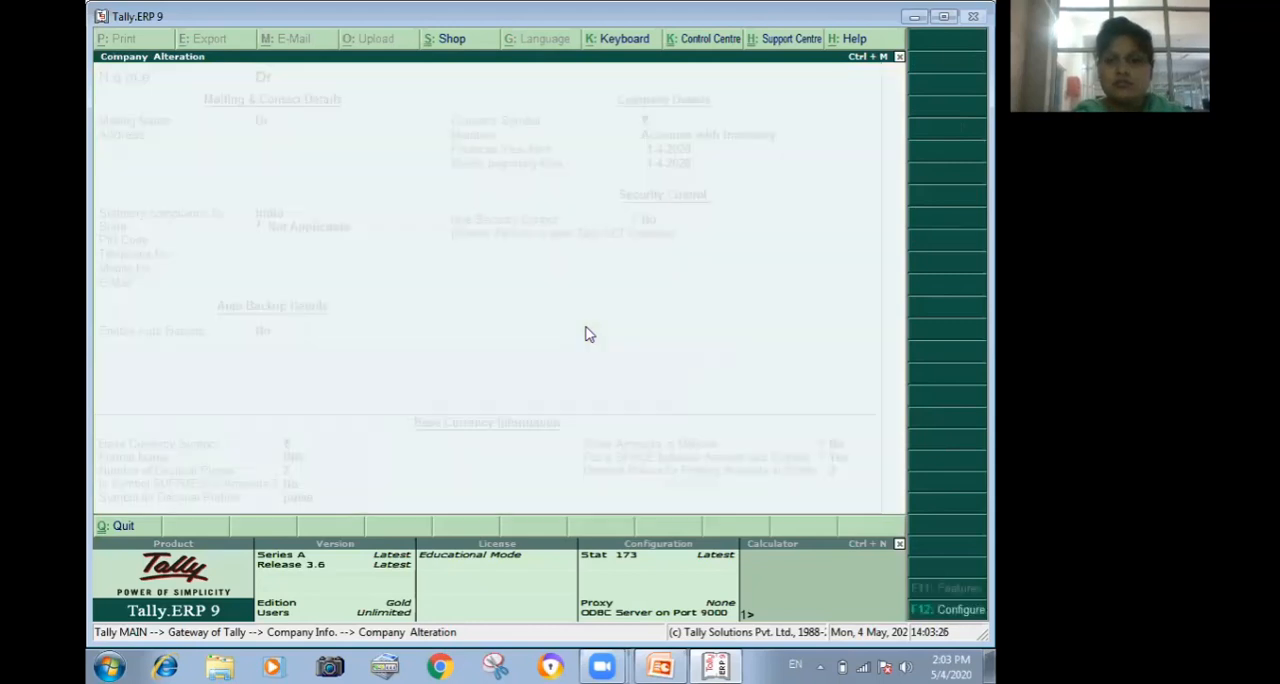
# Start creating a new company and name it Rrr.
pyautogui.press('Up')
pyautogui.press('Up')
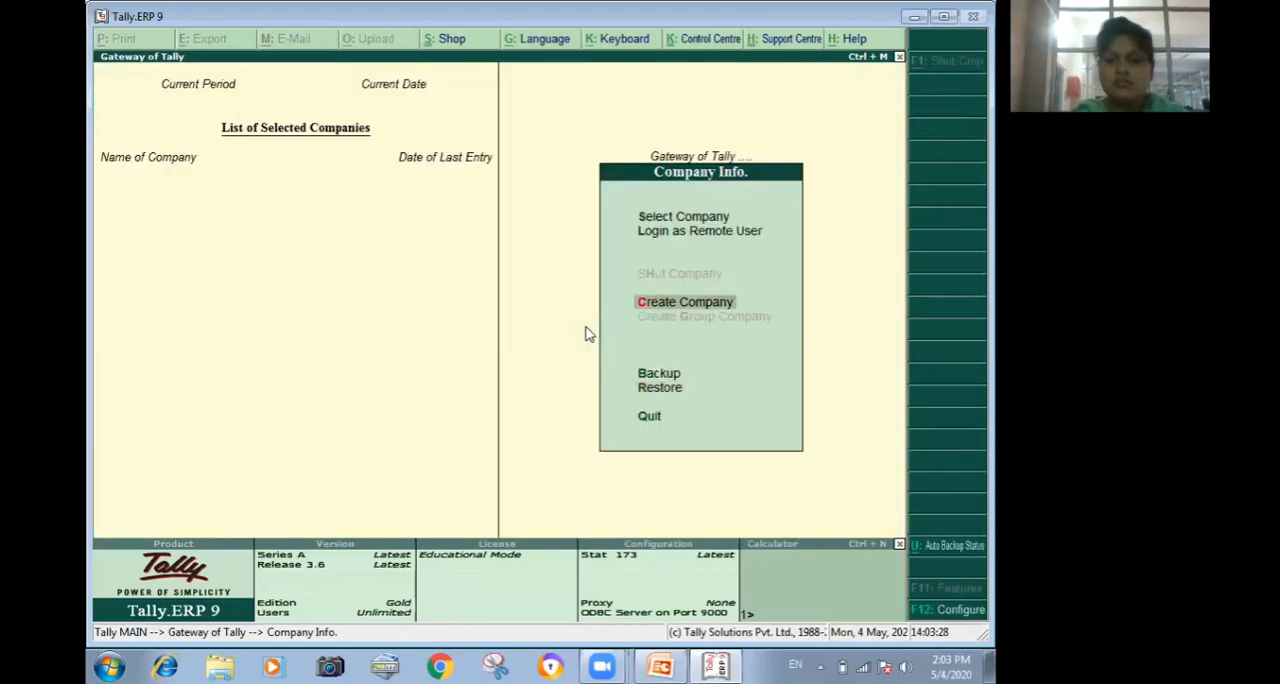
pyautogui.press('Return')
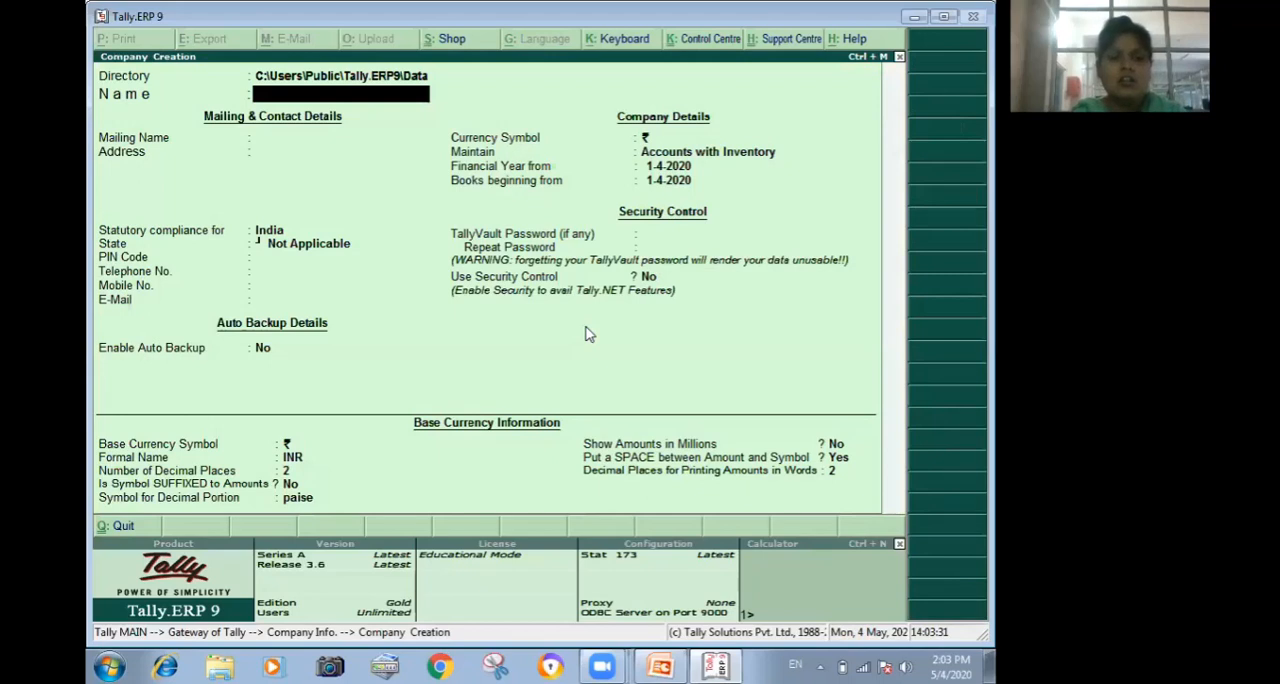
pyautogui.write('Rrr')
pyautogui.press('Return')
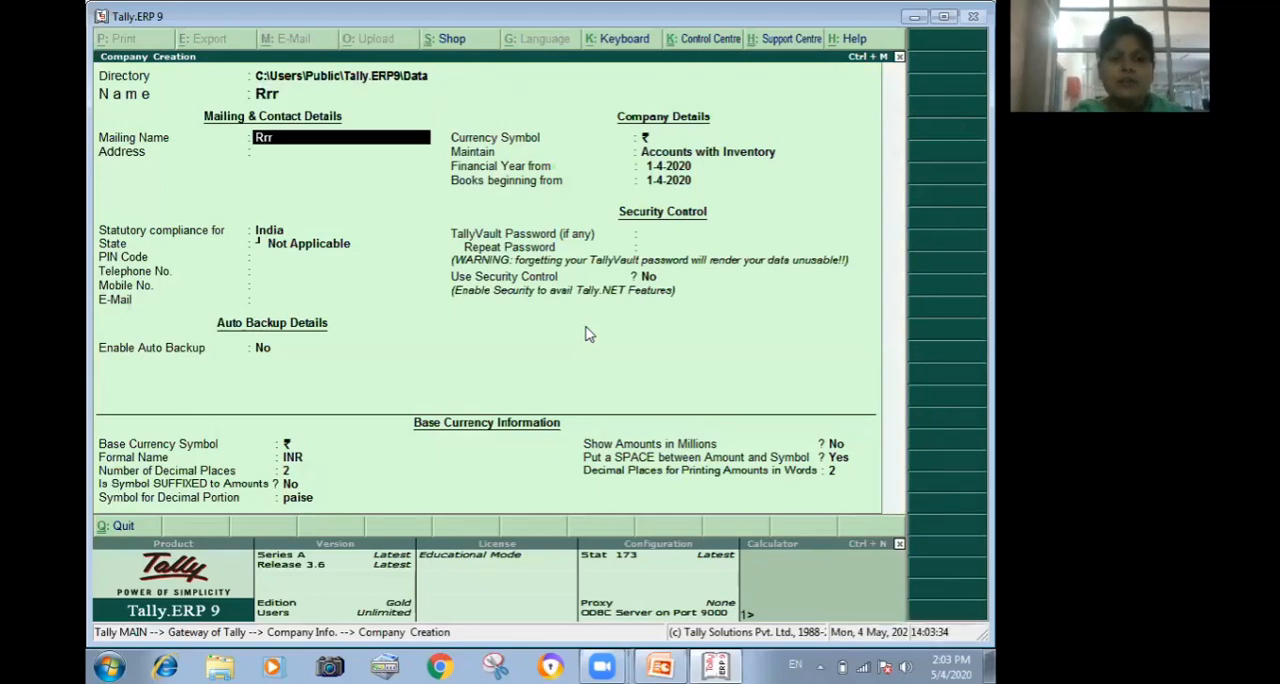
# Keep the mailing name, leave the address blank and set the company's state to Haryana.
pyautogui.press('Return')
pyautogui.press('Return')
pyautogui.press('Return')
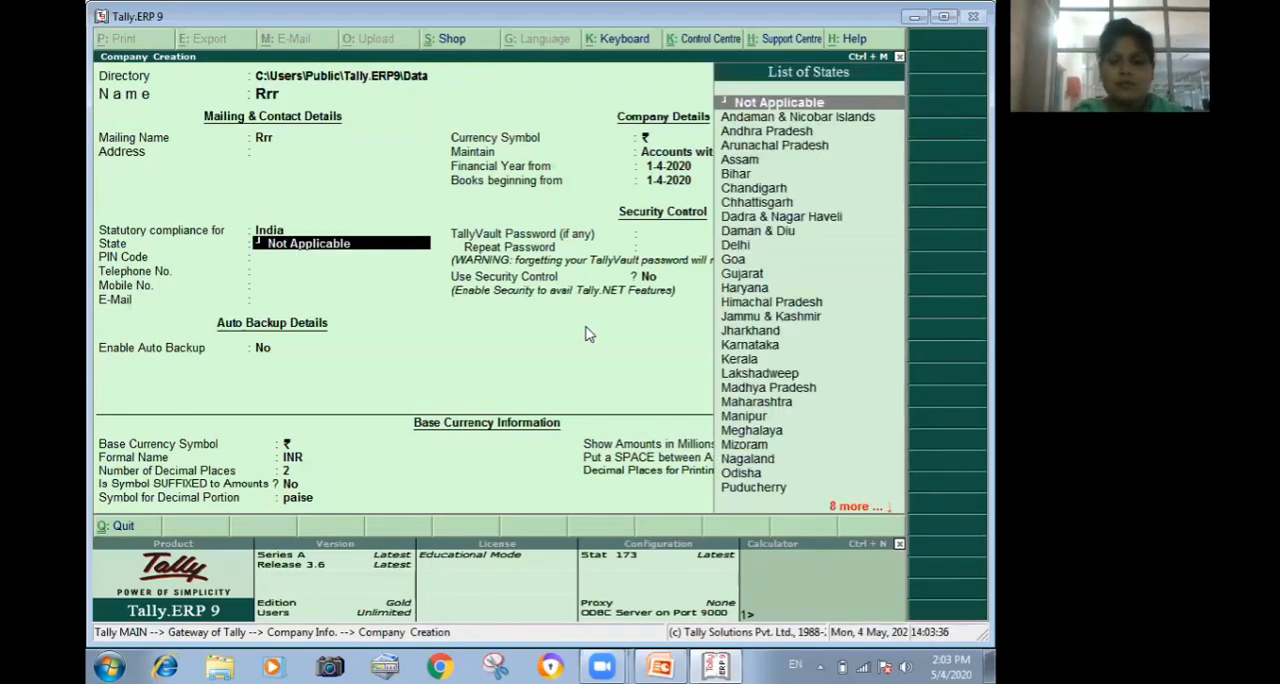
pyautogui.write('Ha')
# Keep the default values for the remaining company details and base currency information, and save the new company.
pyautogui.press('Return')
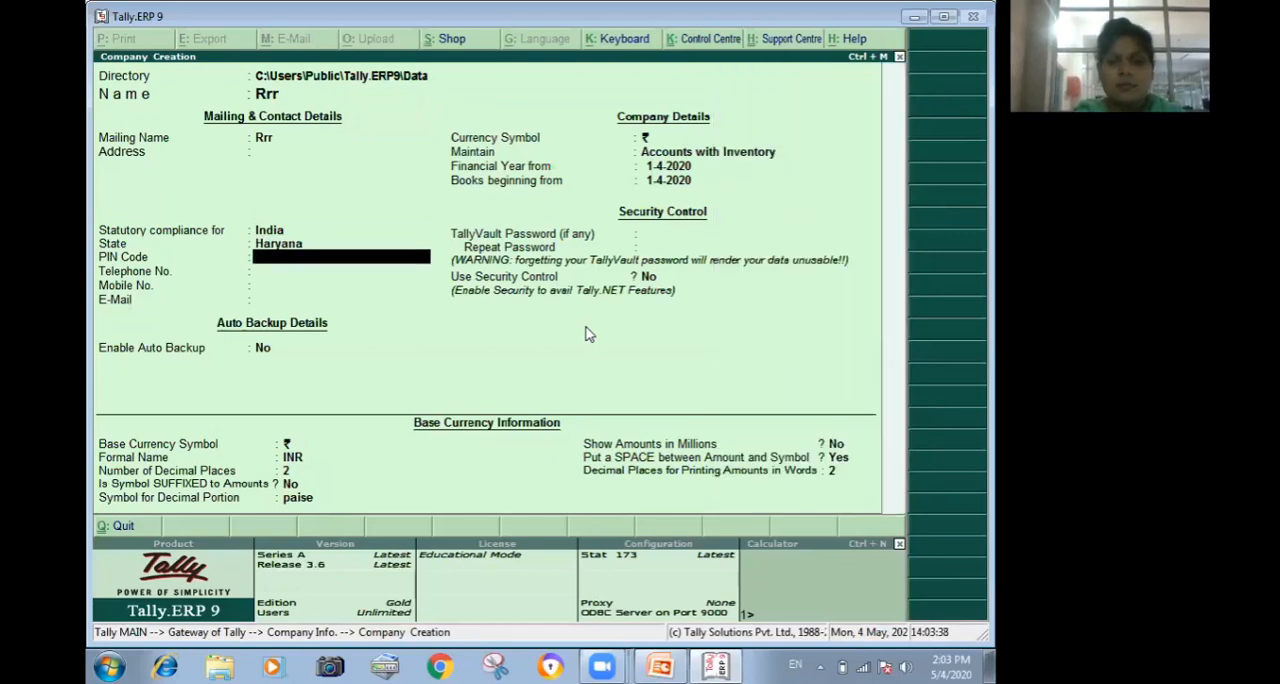
pyautogui.press('Return')
pyautogui.press('Return')
pyautogui.press('Return')
pyautogui.press('Return')
pyautogui.press('Return')
pyautogui.press('Return')
pyautogui.press('Return')
pyautogui.press('Return')
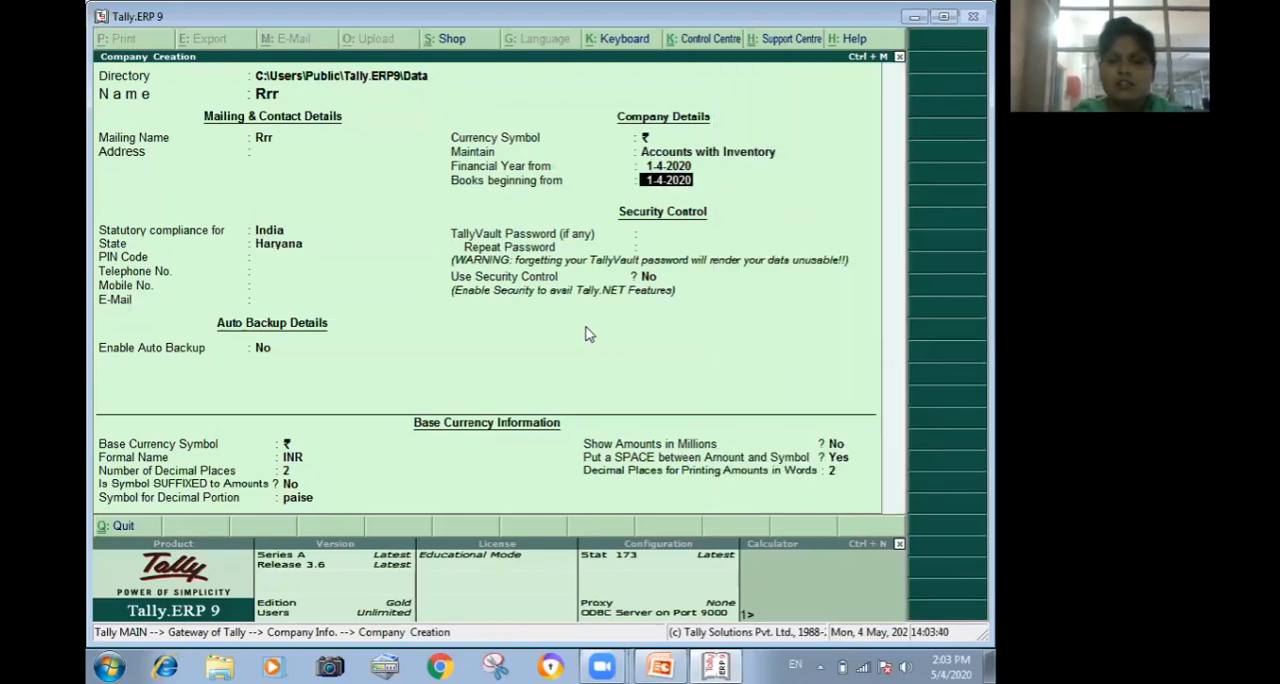
pyautogui.press('Return')
pyautogui.press('Return')
pyautogui.press('Return')
pyautogui.press('Return')
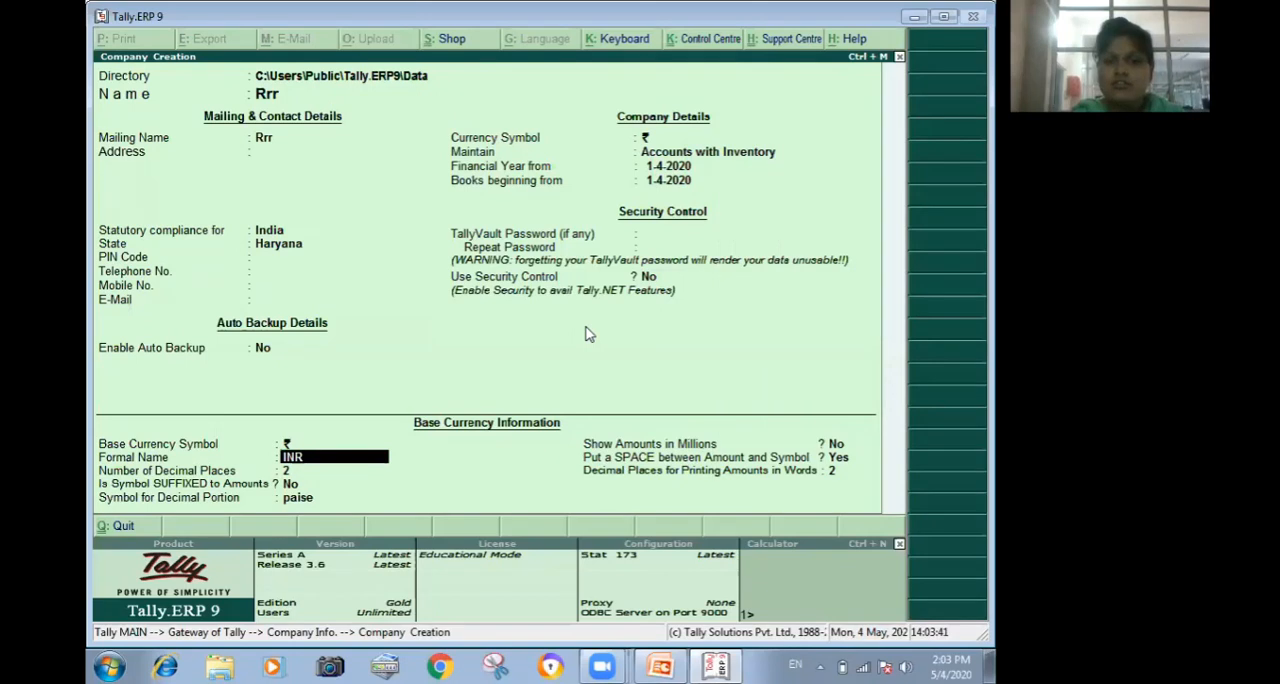
pyautogui.press('Return')
pyautogui.press('Return')
pyautogui.press('Return')
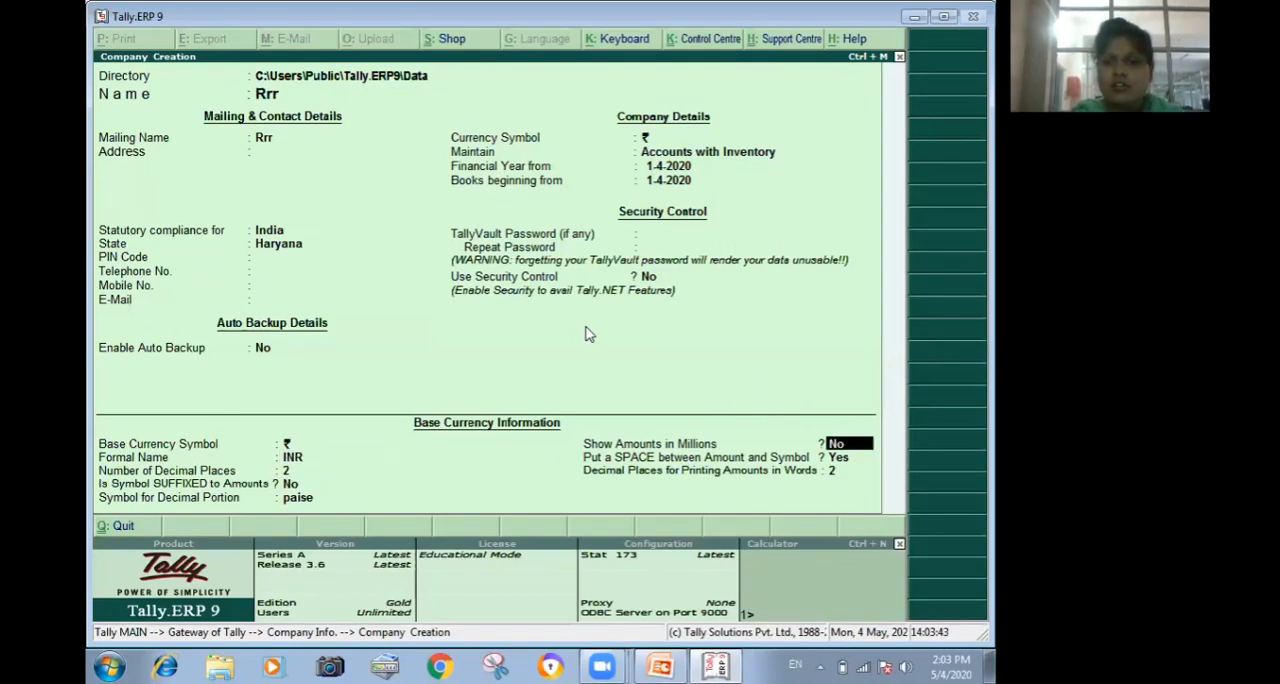
pyautogui.press('Return')
pyautogui.press('Return')
pyautogui.press('Return')
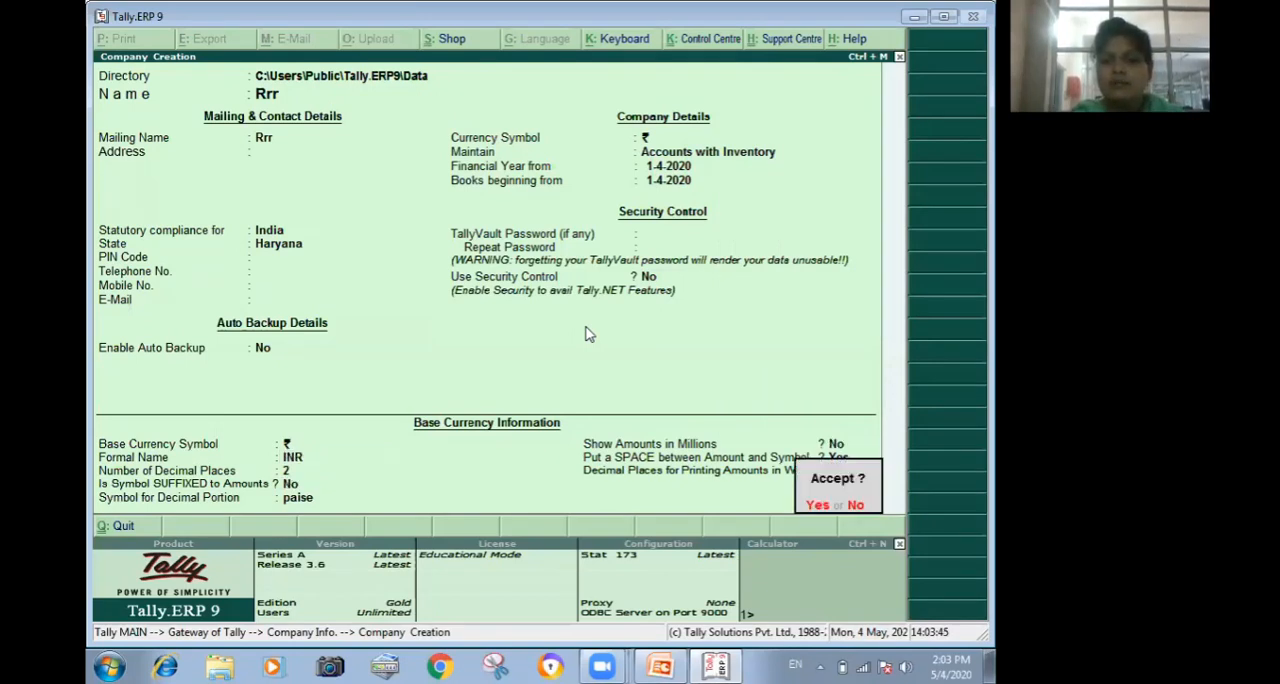
pyautogui.press('Return')
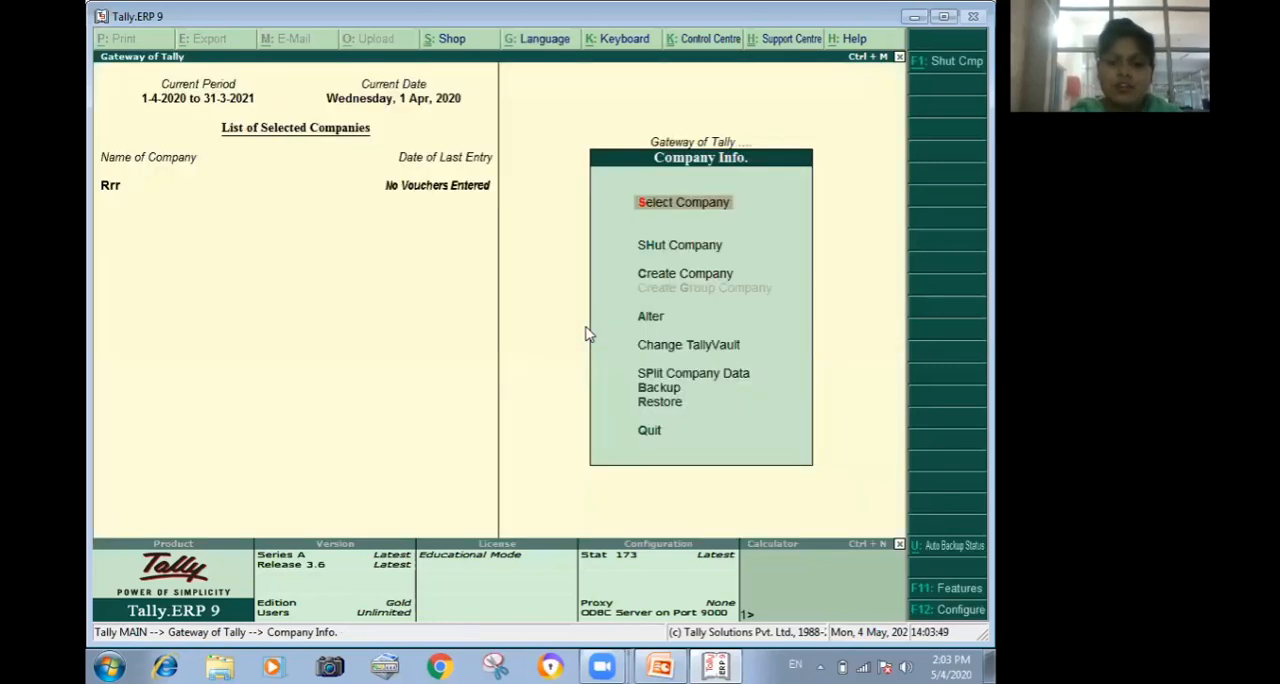
# In the company's inventory features, set Maintain Batch-wise Details and Set Expiry Dates for Batches to Yes, and return to the Gateway of Tally.
pyautogui.press('F11')
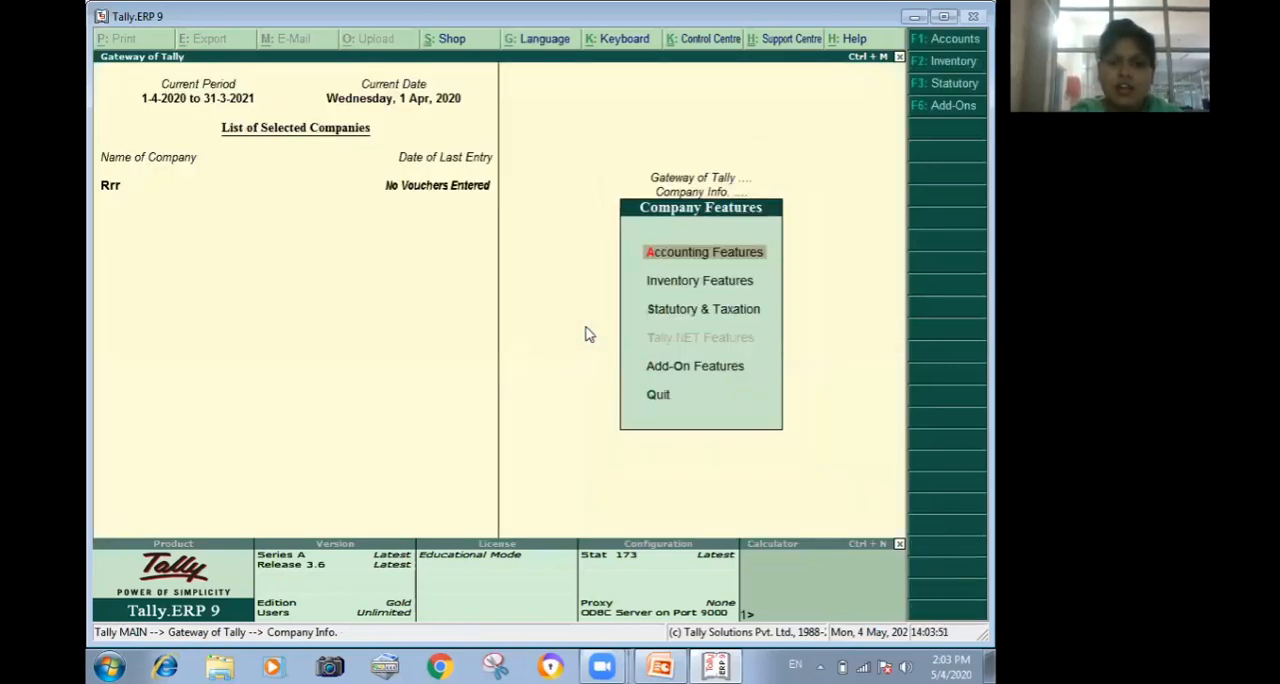
pyautogui.press('i')
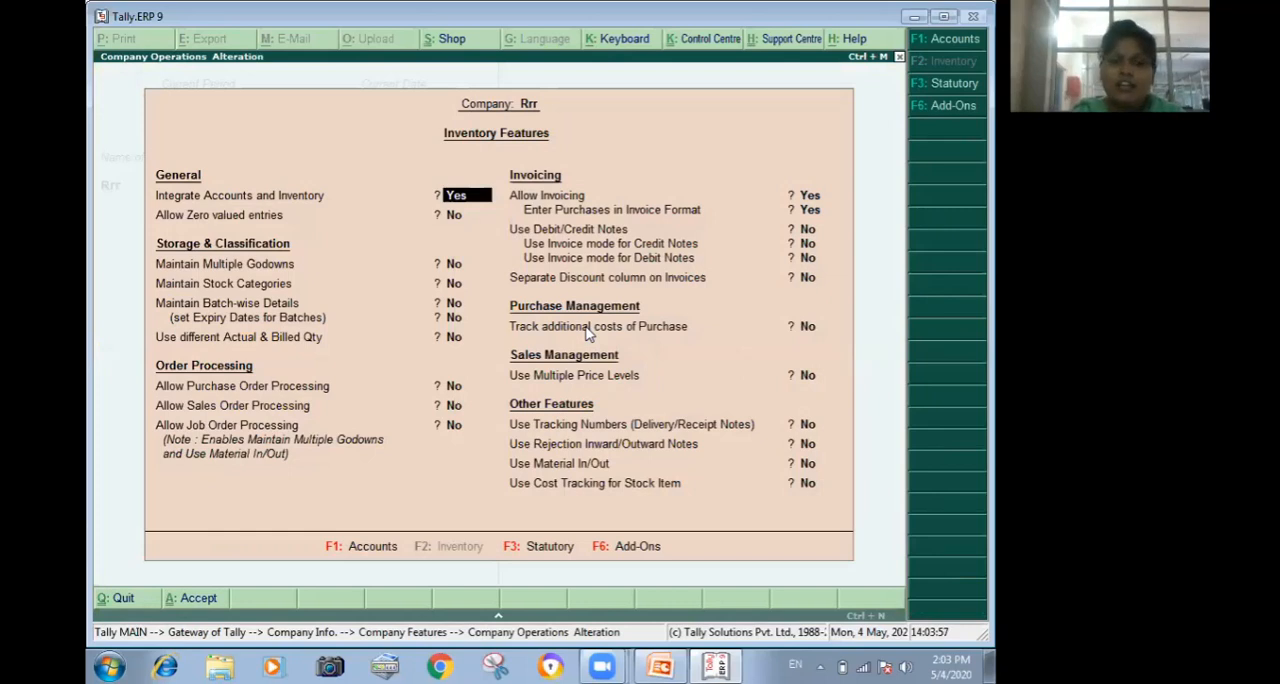
pyautogui.press('Return')
pyautogui.press('Return')
pyautogui.press('Return')
pyautogui.press('Return')
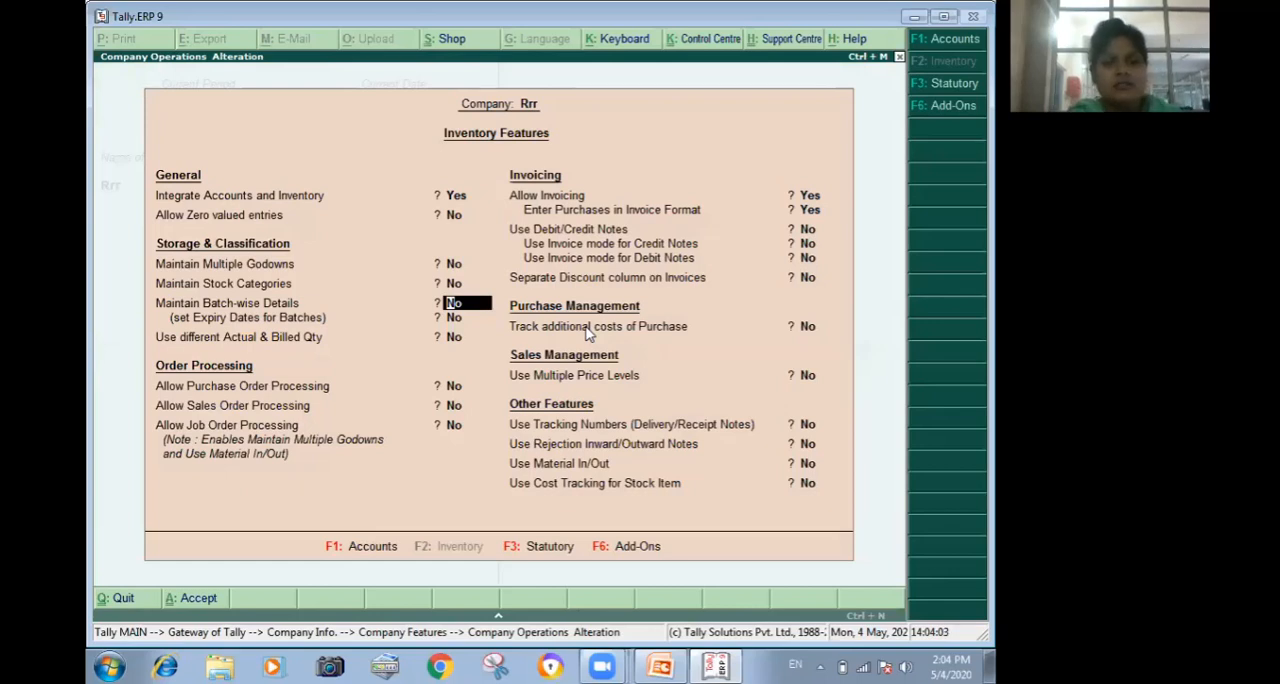
pyautogui.write('y')
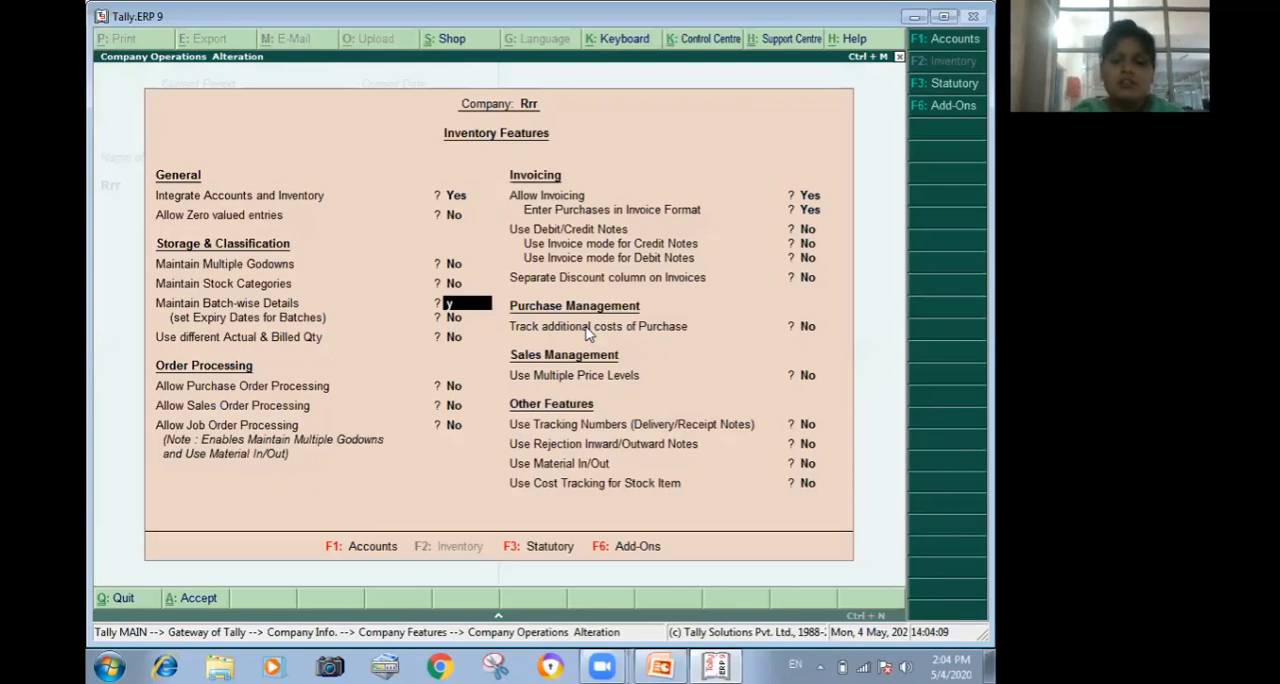
pyautogui.press('Return')
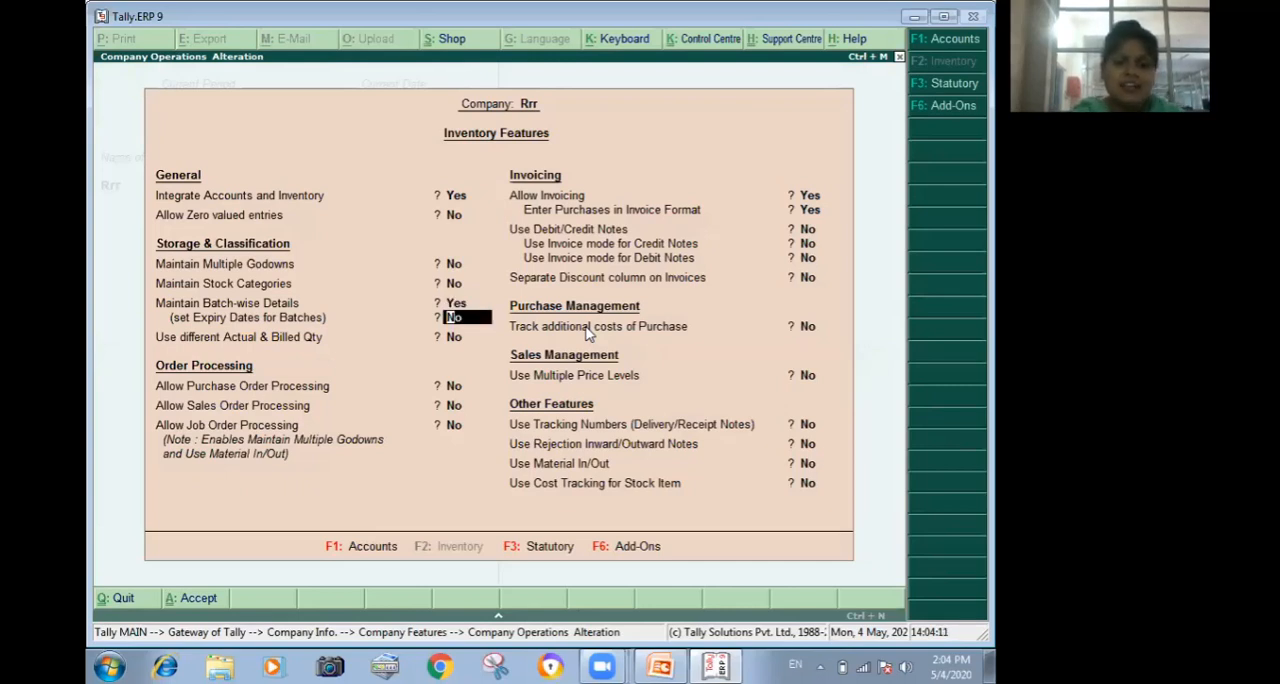
pyautogui.write('y')
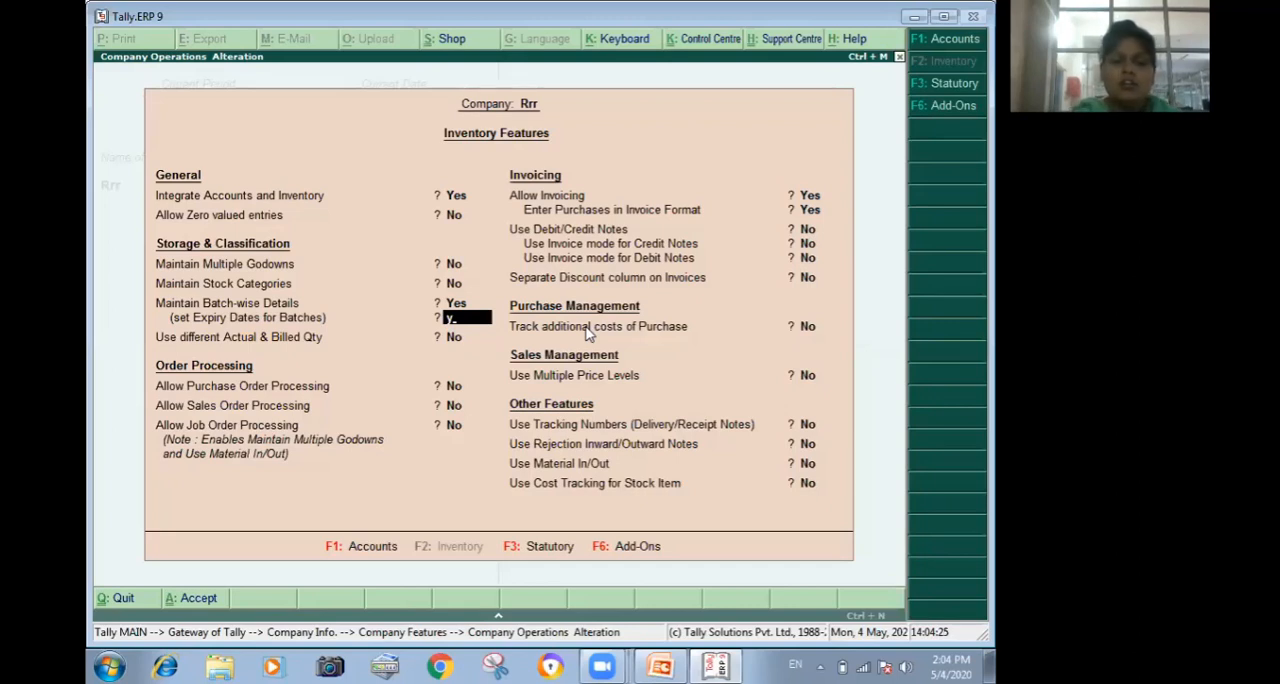
pyautogui.press('Return')
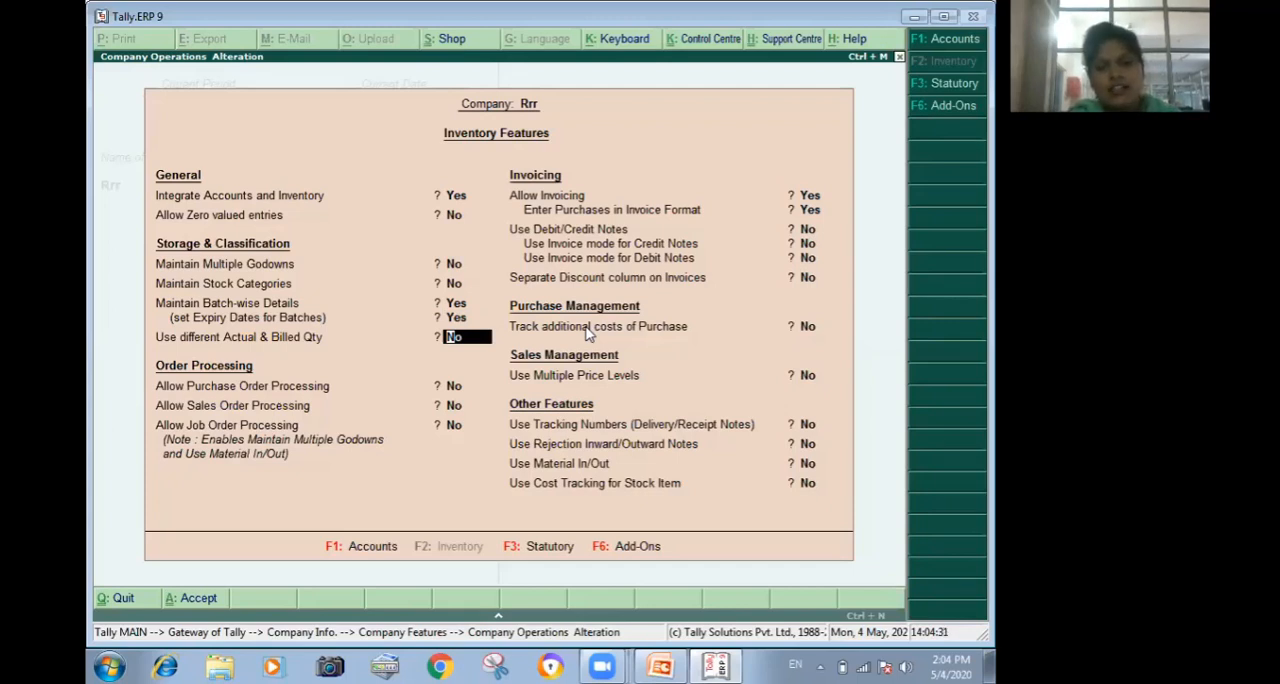
pyautogui.press('Escape')
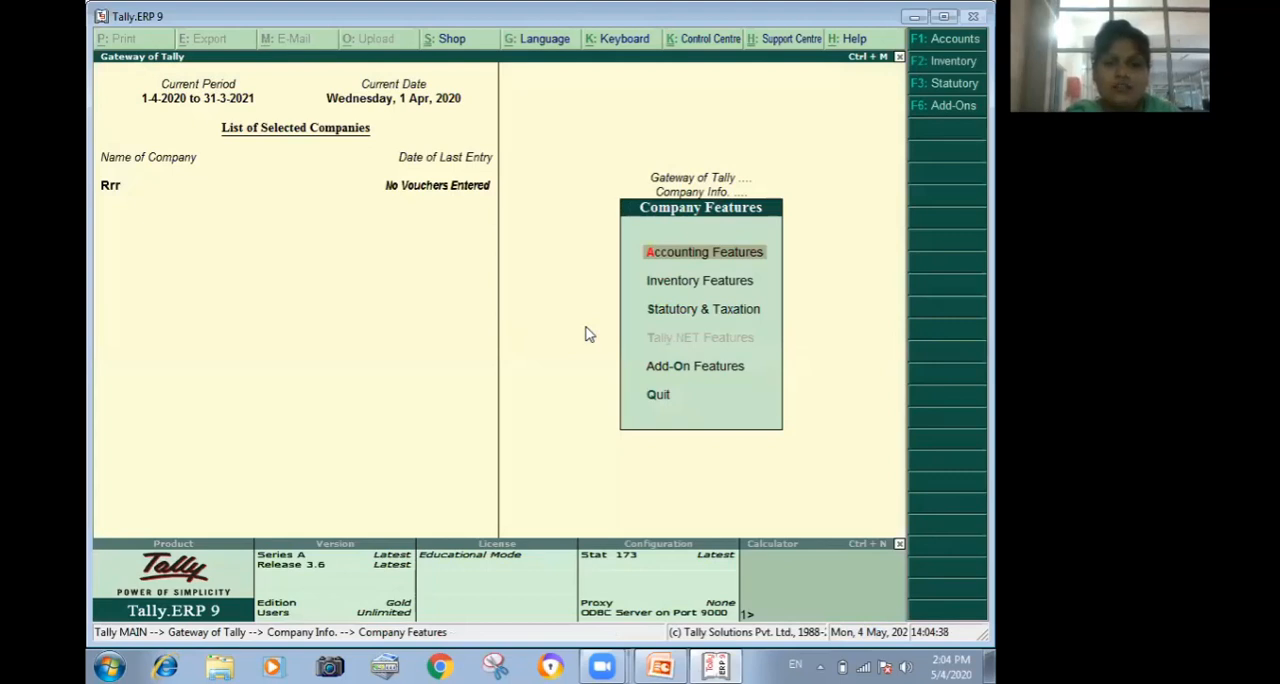
pyautogui.press('Escape')
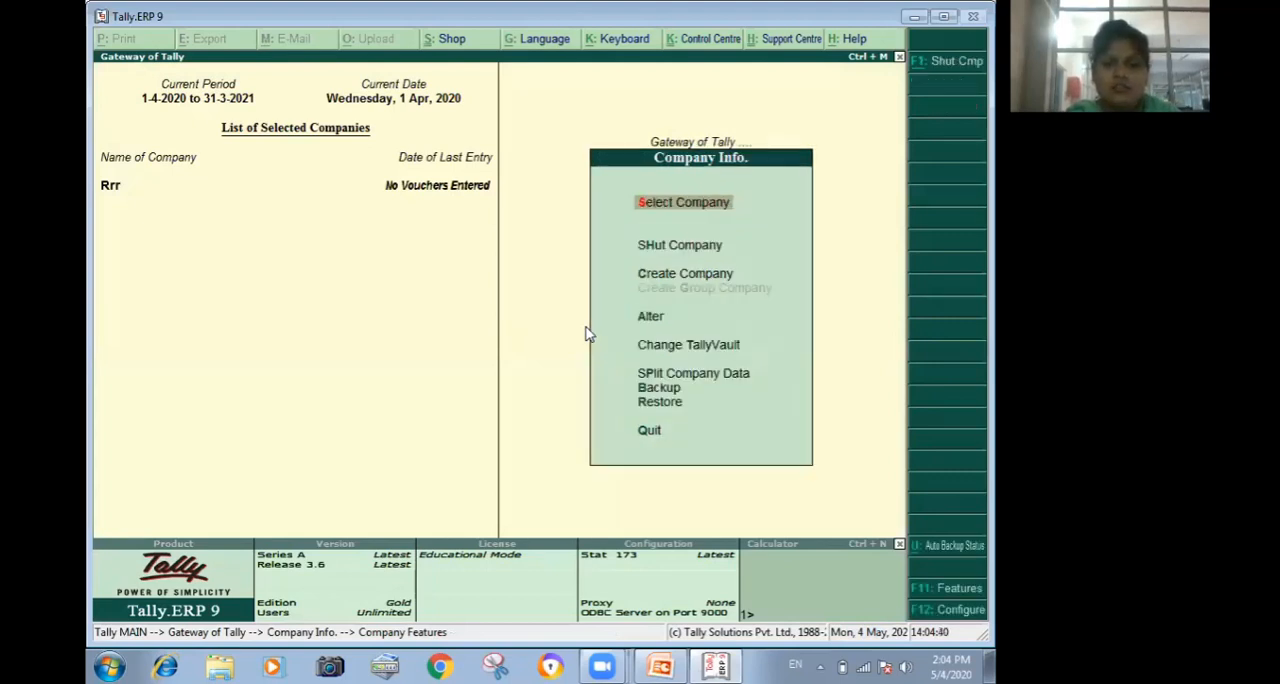
pyautogui.press('Escape')
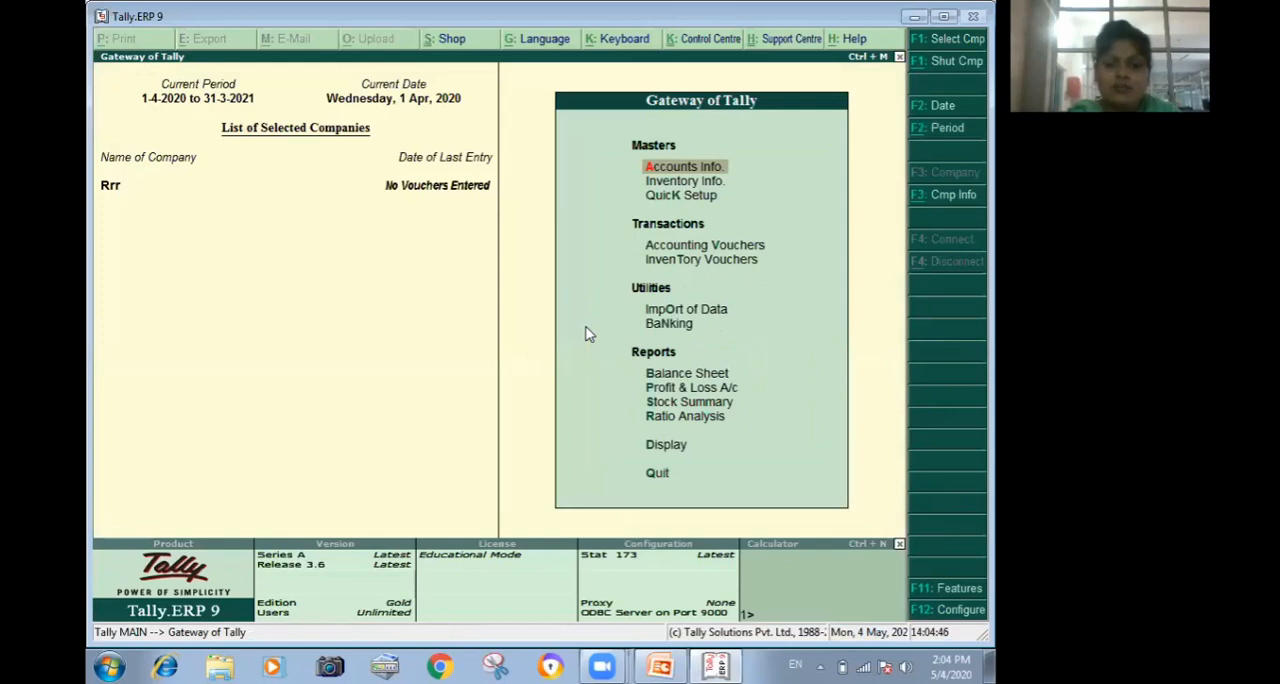
# In a new stock journal voucher, start a new stock item named Combiflam under the Primary group.
pyautogui.press('v')
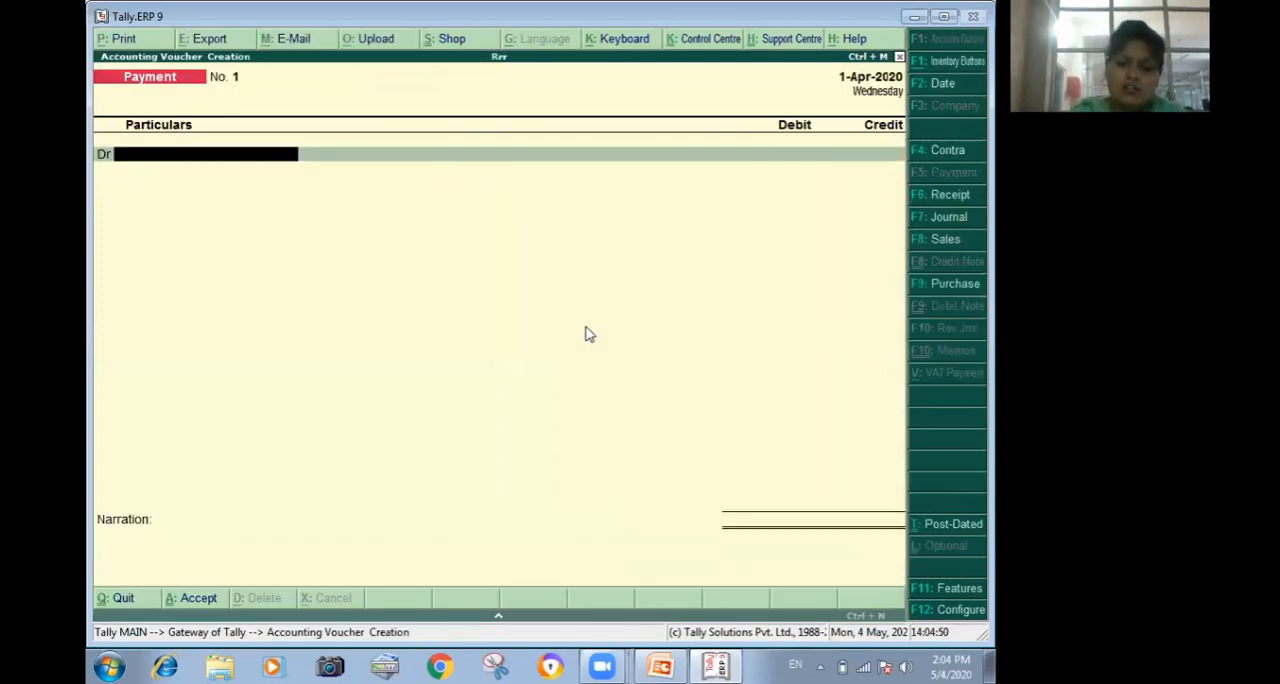
pyautogui.hotkey('alt', 'F7')
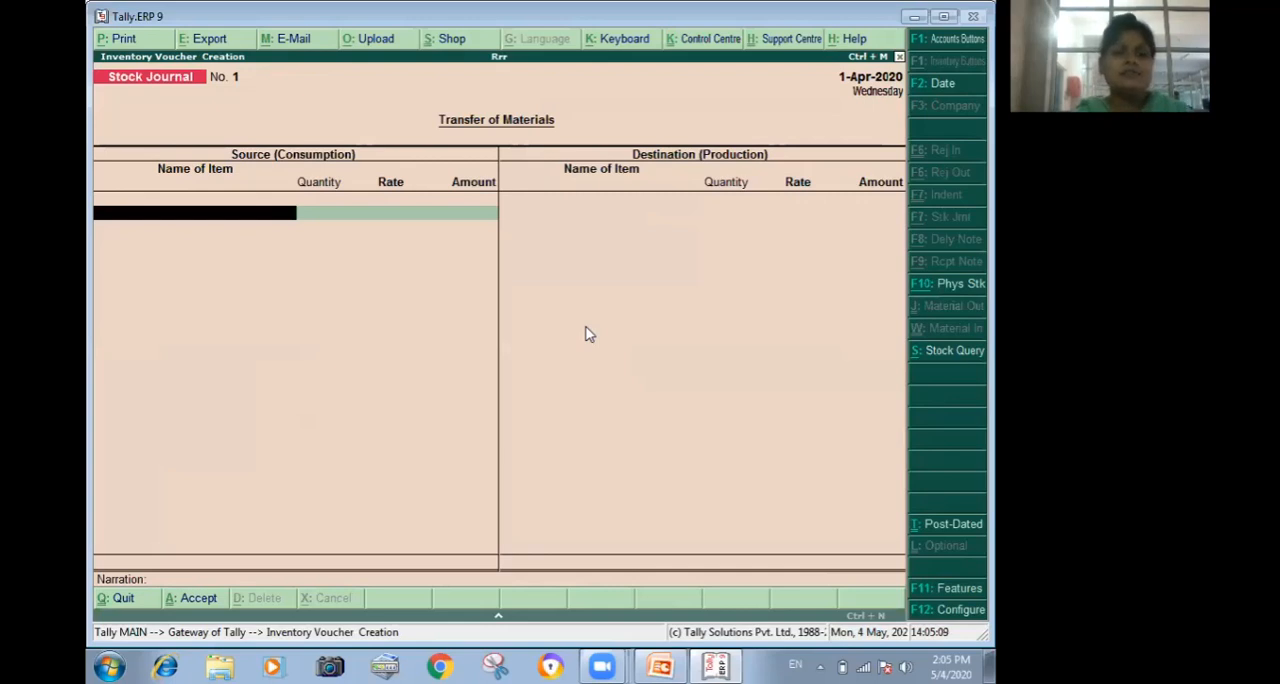
pyautogui.hotkey('alt', 'c')
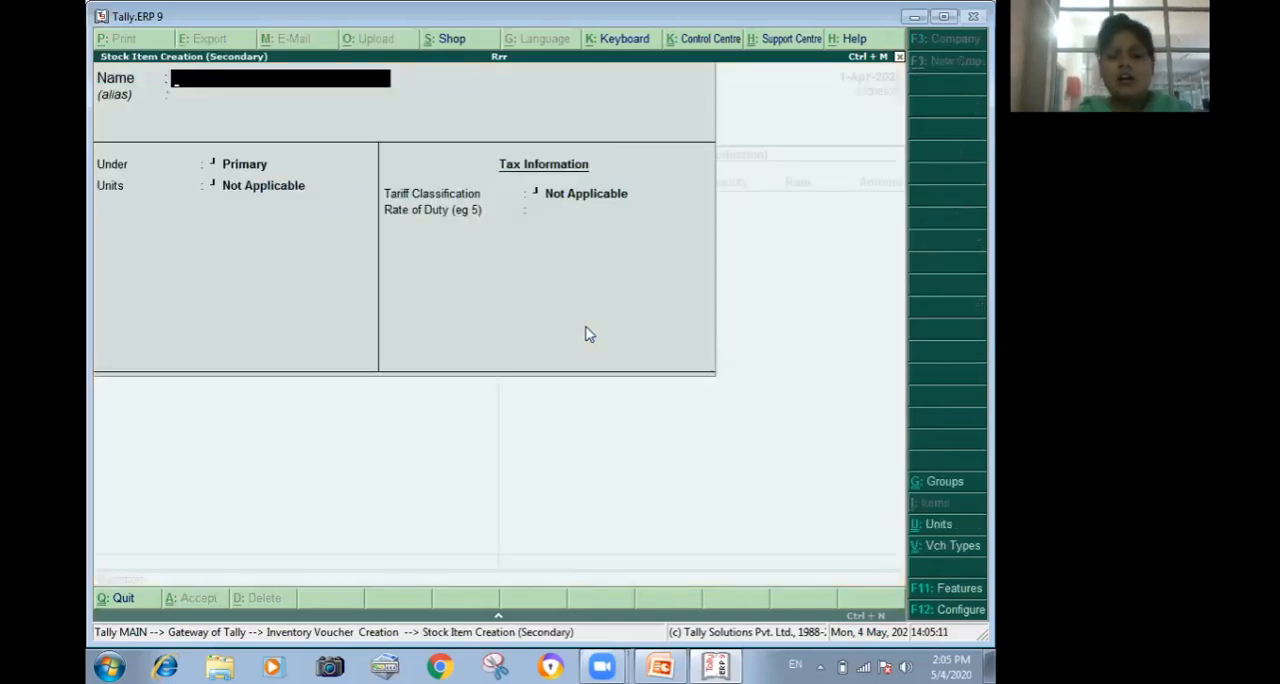
pyautogui.write('Combiflam')
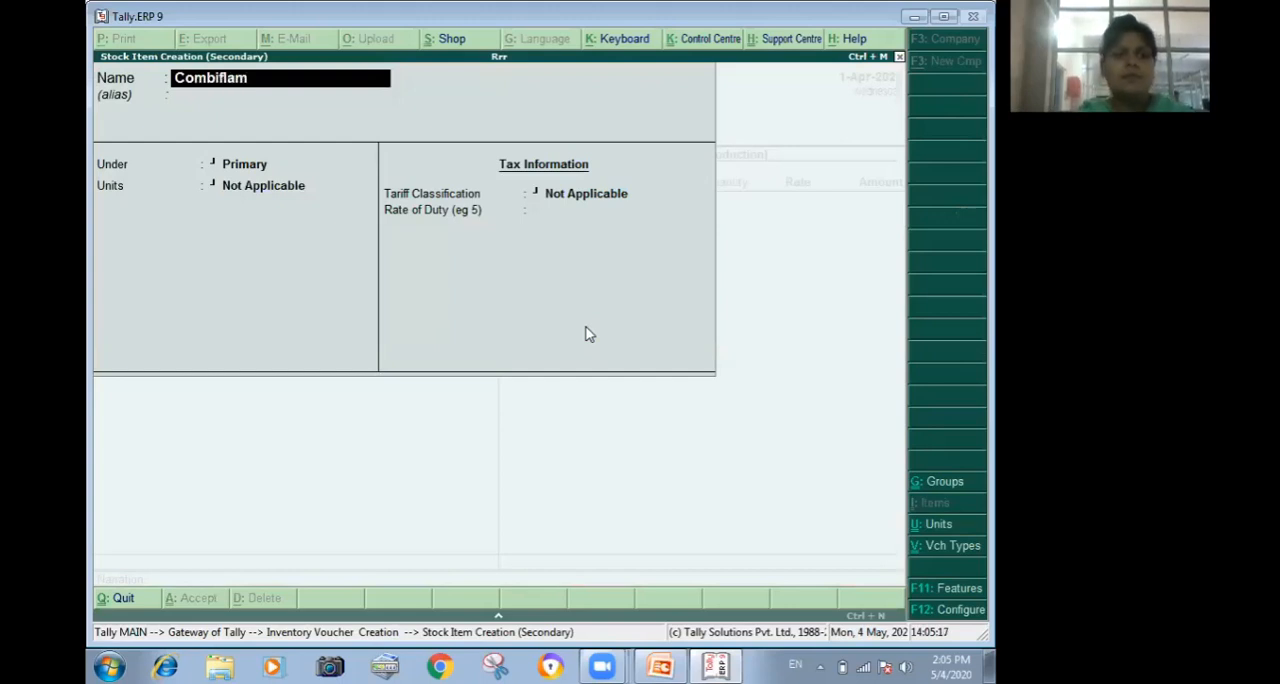
pyautogui.press('Return')
pyautogui.press('Return')
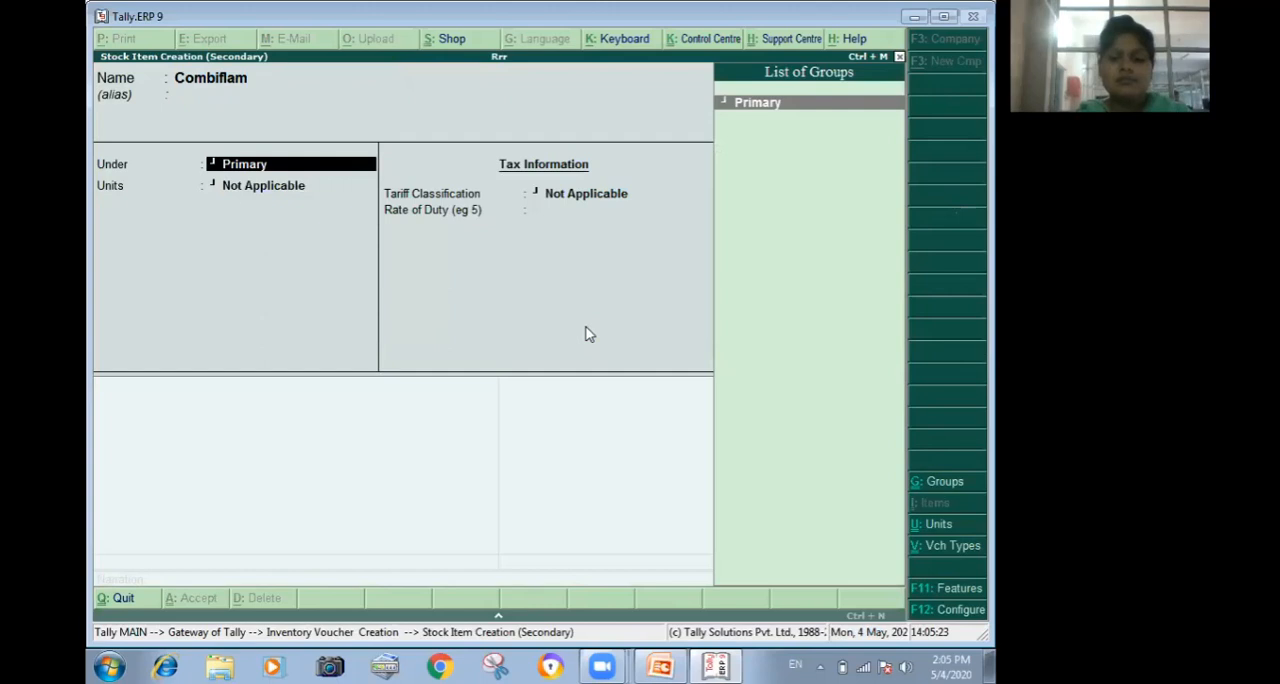
pyautogui.press('Return')
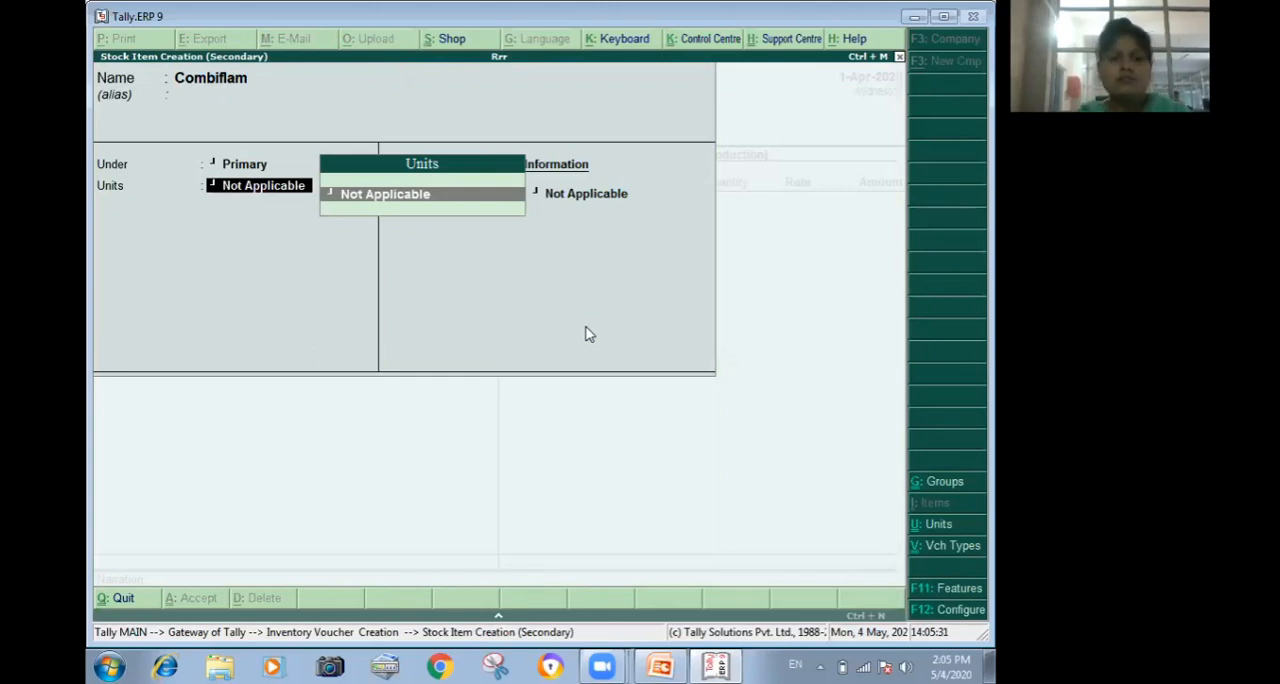
# Create a simple unit with the symbol pcs and 0 decimal places for the Combiflam stock item.
pyautogui.hotkey('alt', 'c')
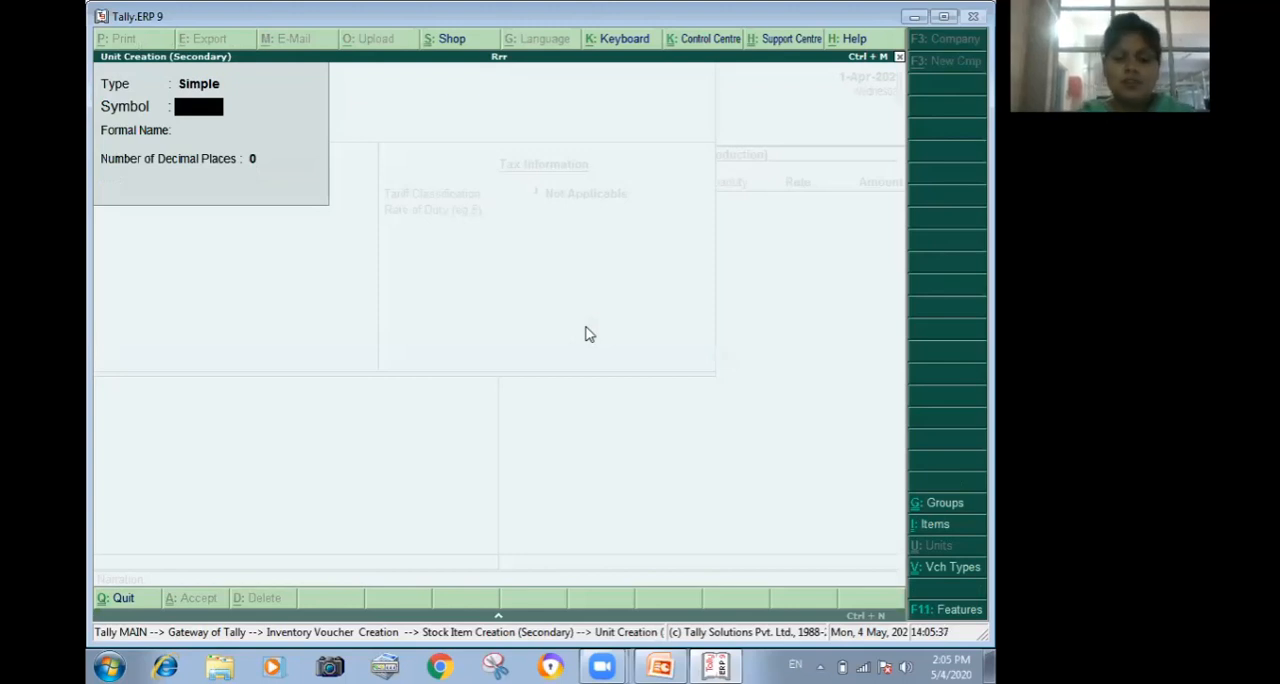
pyautogui.write('pc')
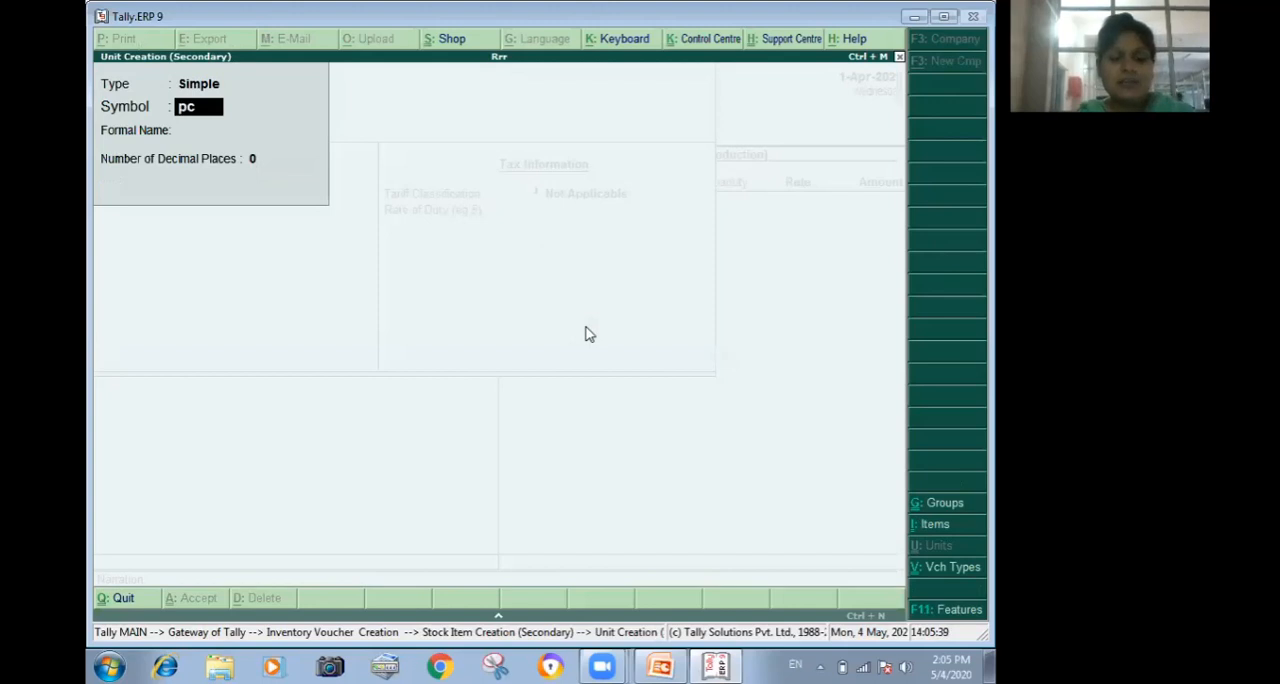
pyautogui.write('s')
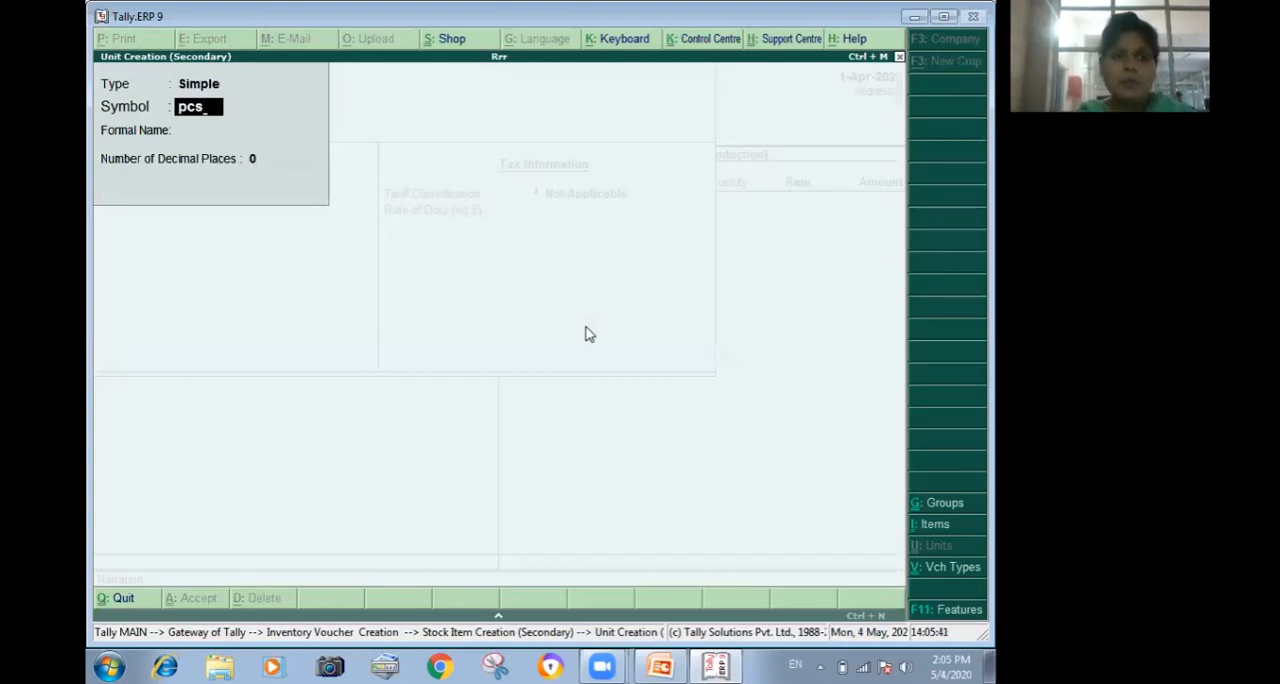
pyautogui.press('Return')
pyautogui.press('Return')
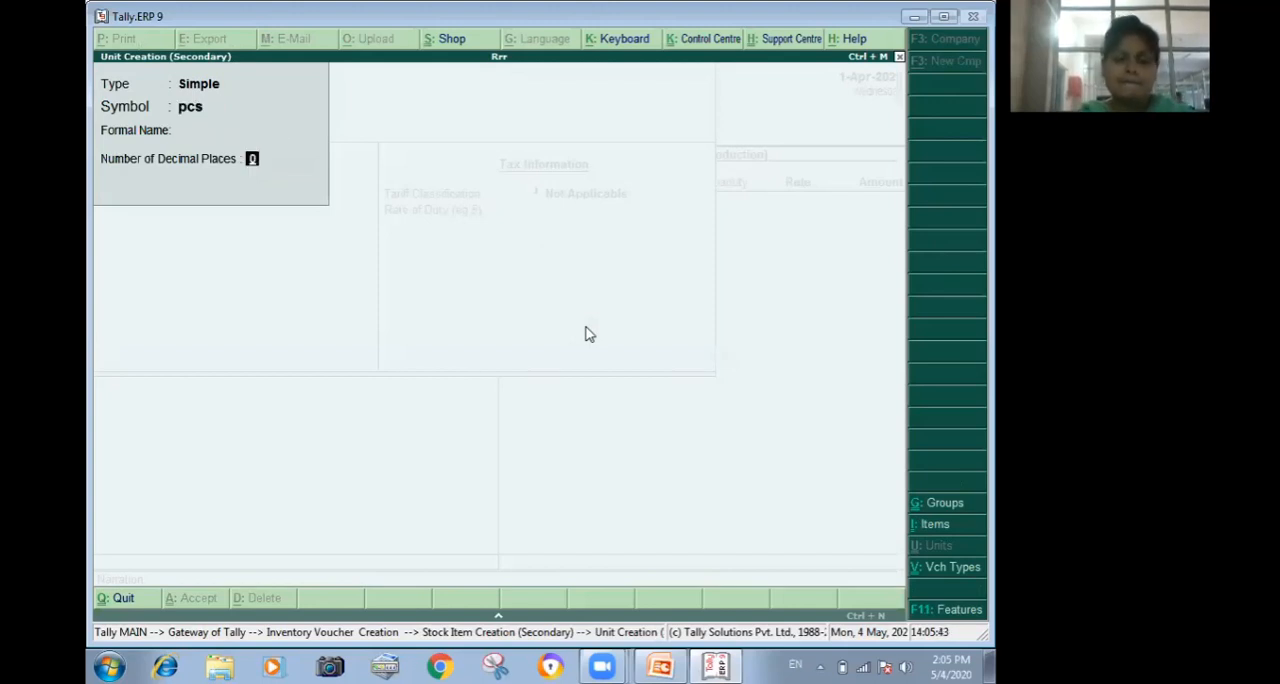
pyautogui.press('Return')
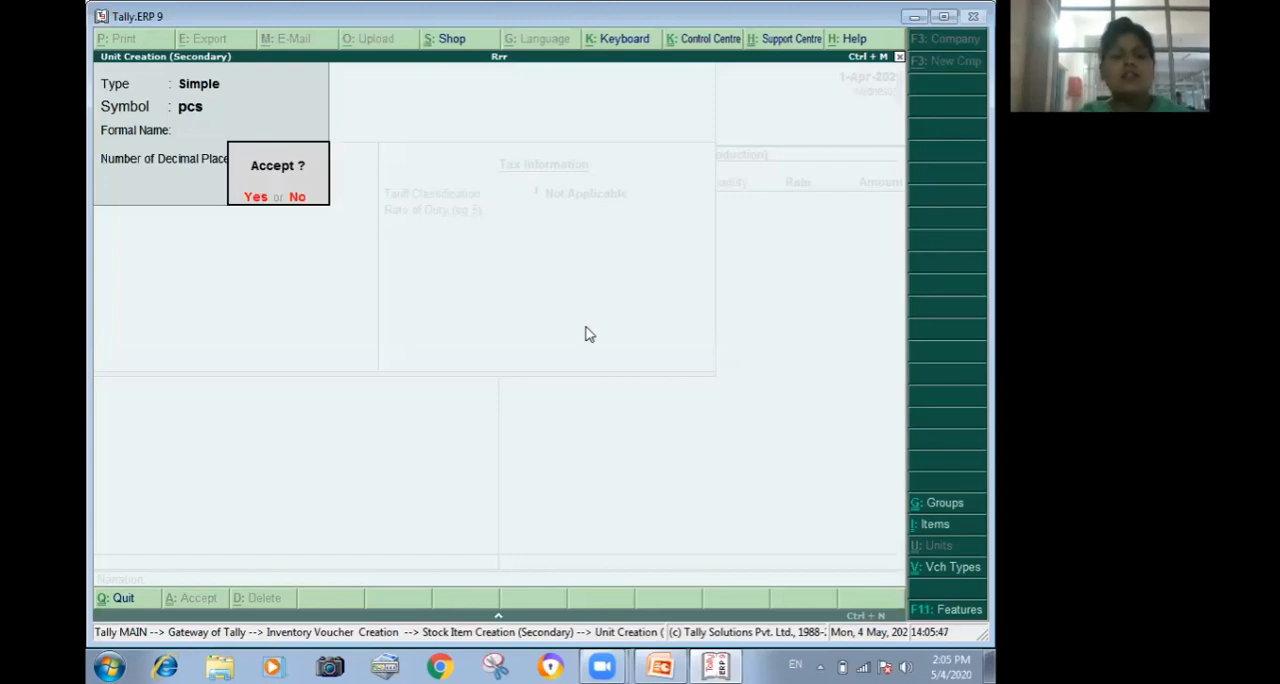
pyautogui.press('Return')
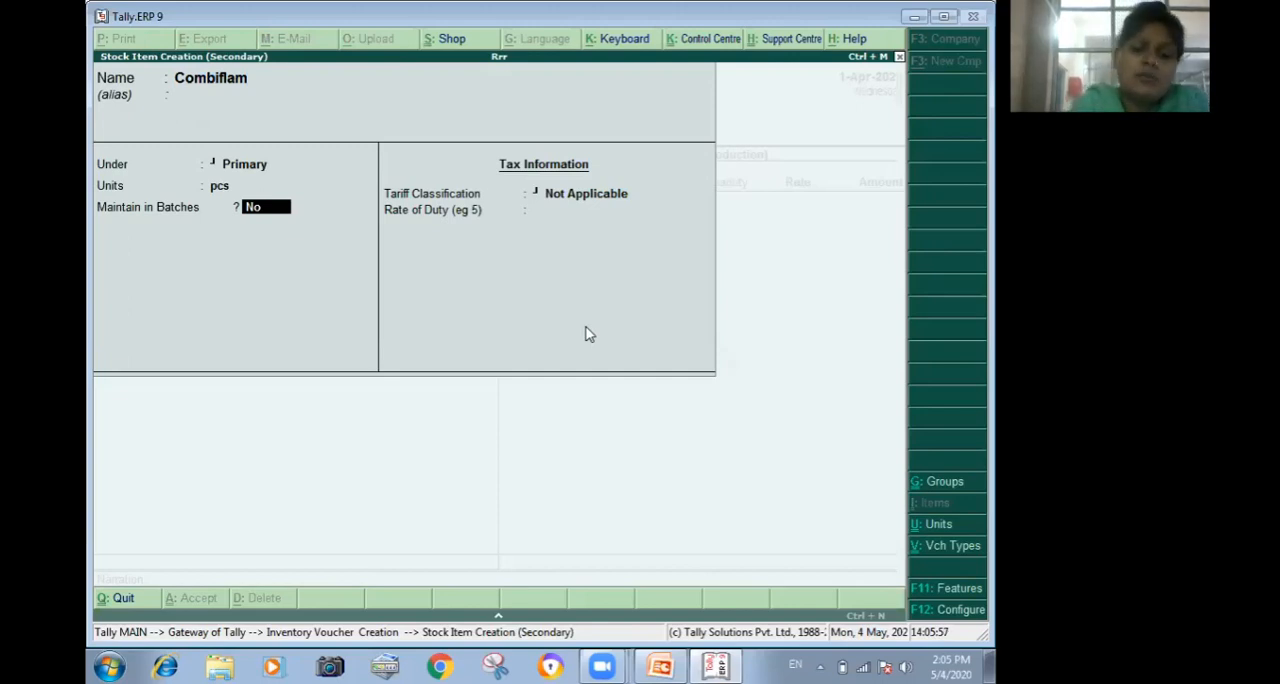
# Set Maintain in Batches, Track Date of Mfg and Use expiry dates to Yes for Combiflam, and save the stock item.
pyautogui.write('y')
pyautogui.press('Return')
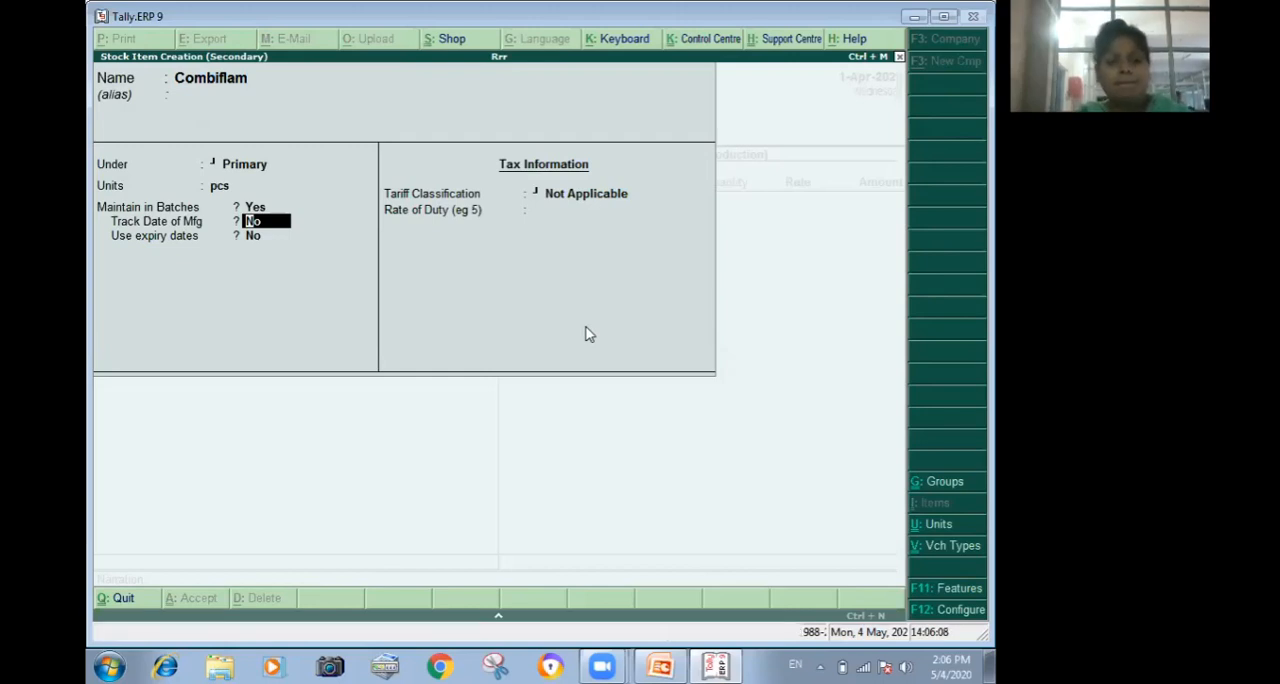
pyautogui.press('y')
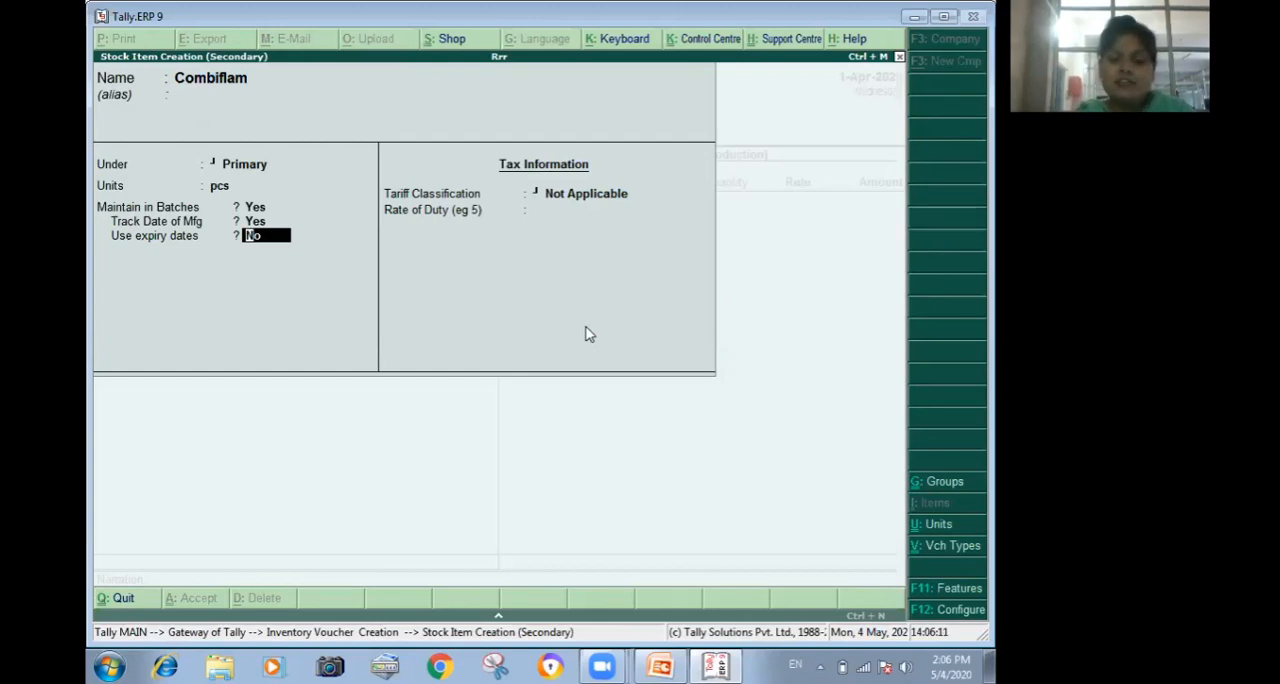
pyautogui.press('y')
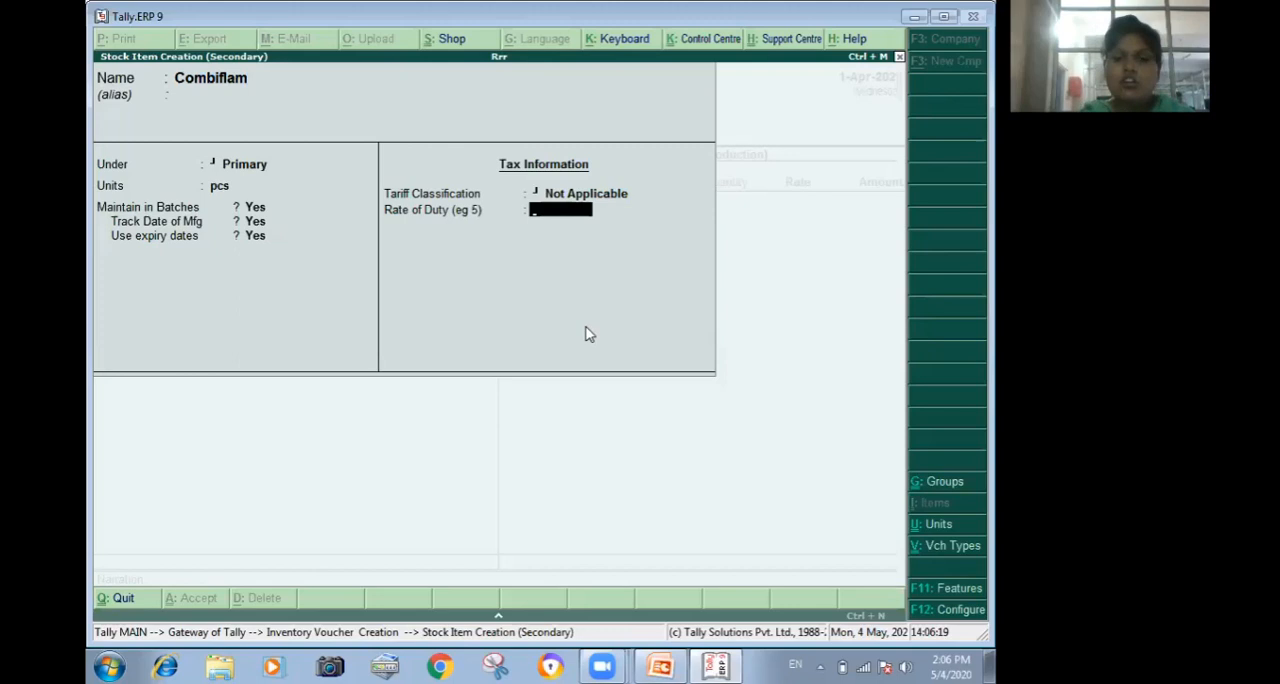
pyautogui.press('Return')
# Allocate the Combiflam source entry to a new batch numbered 1 with 50 pcs at a rate of 70.00 per pcs.
pyautogui.press('Return')
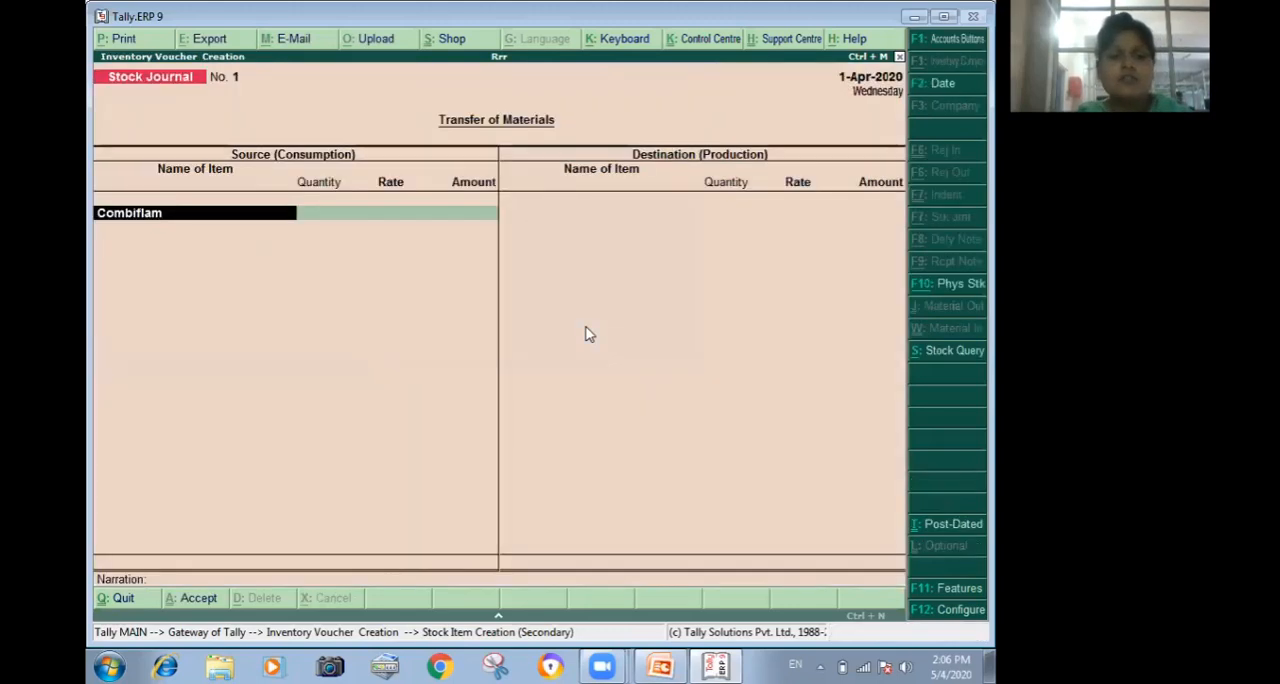
pyautogui.press('Return')
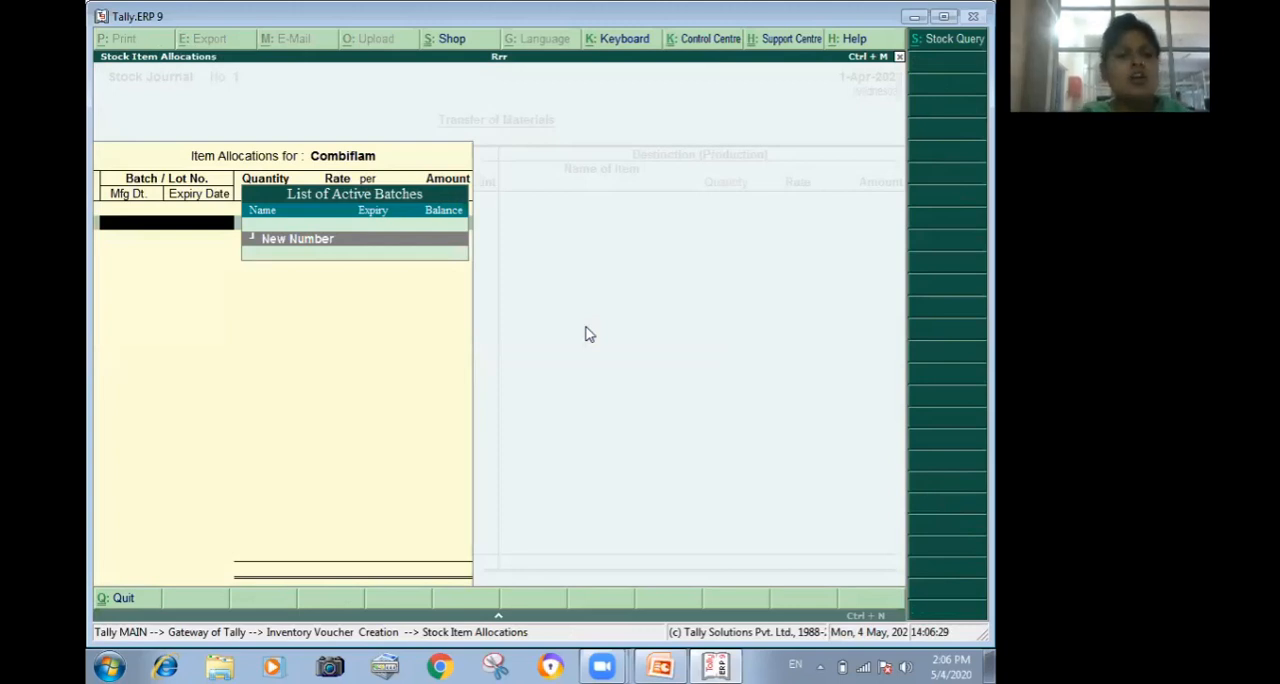
pyautogui.press('Return')
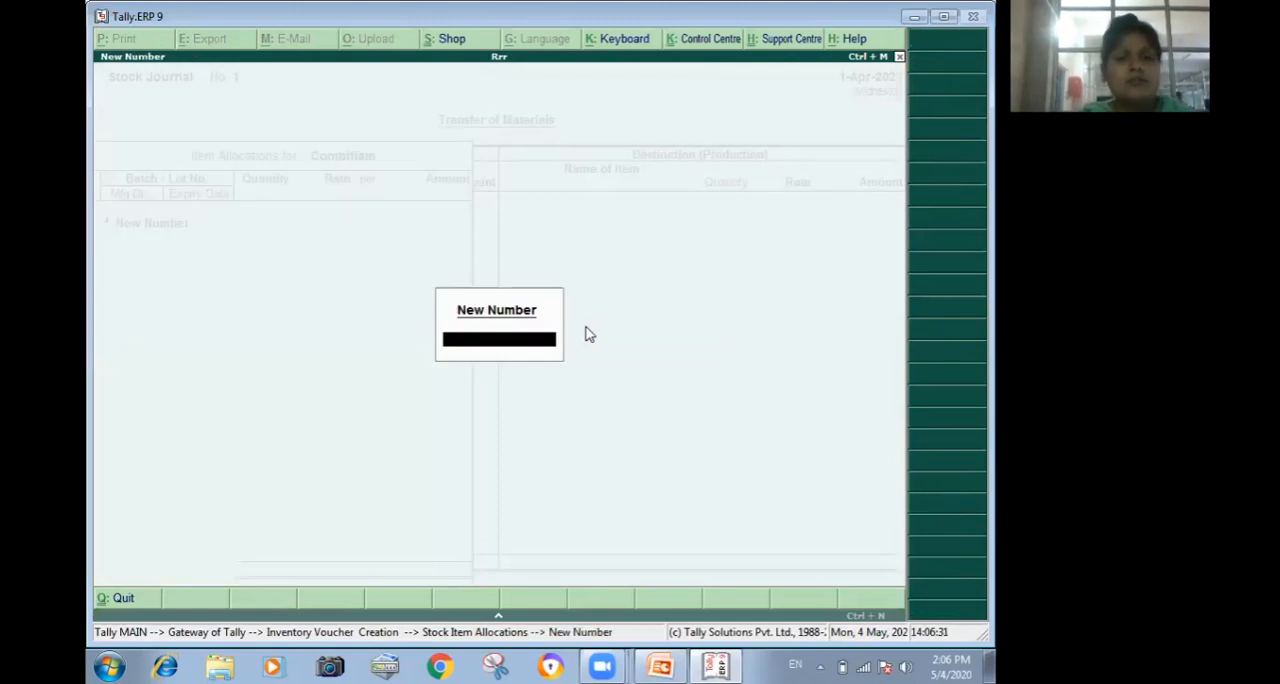
pyautogui.write('1')
pyautogui.press('Return')
pyautogui.write('50')
pyautogui.press('Return')
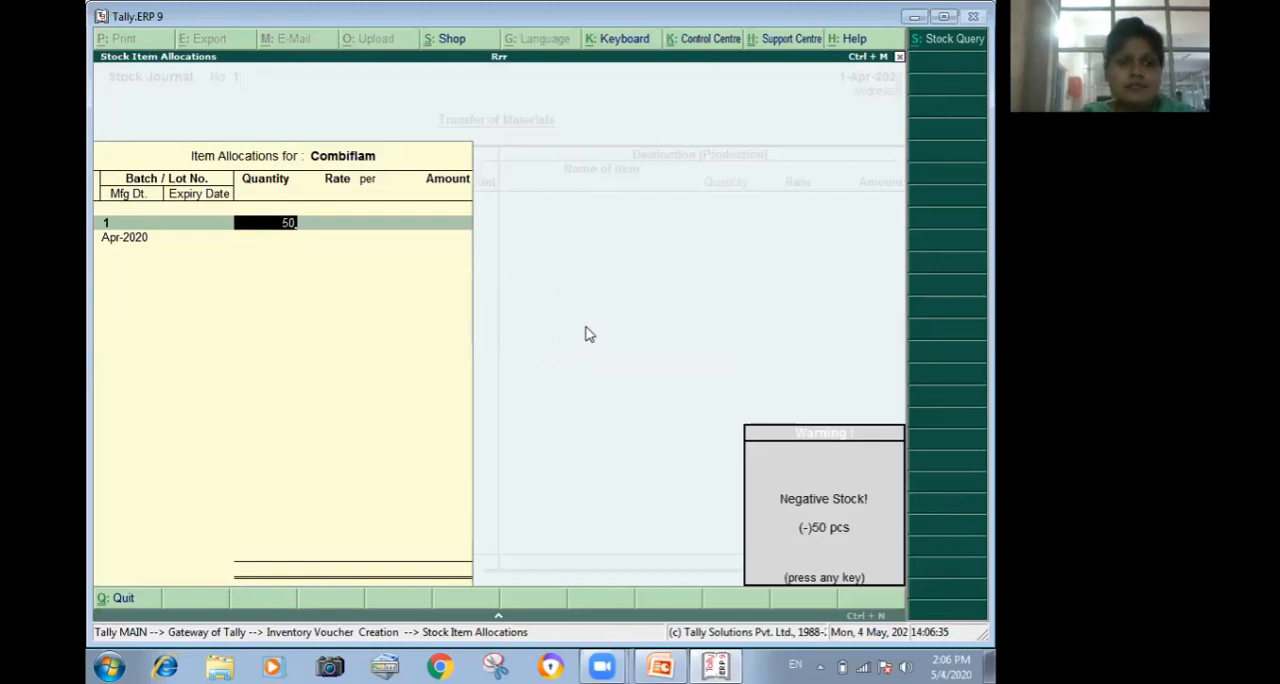
pyautogui.press('Return')
pyautogui.write('70')
pyautogui.press('Return')
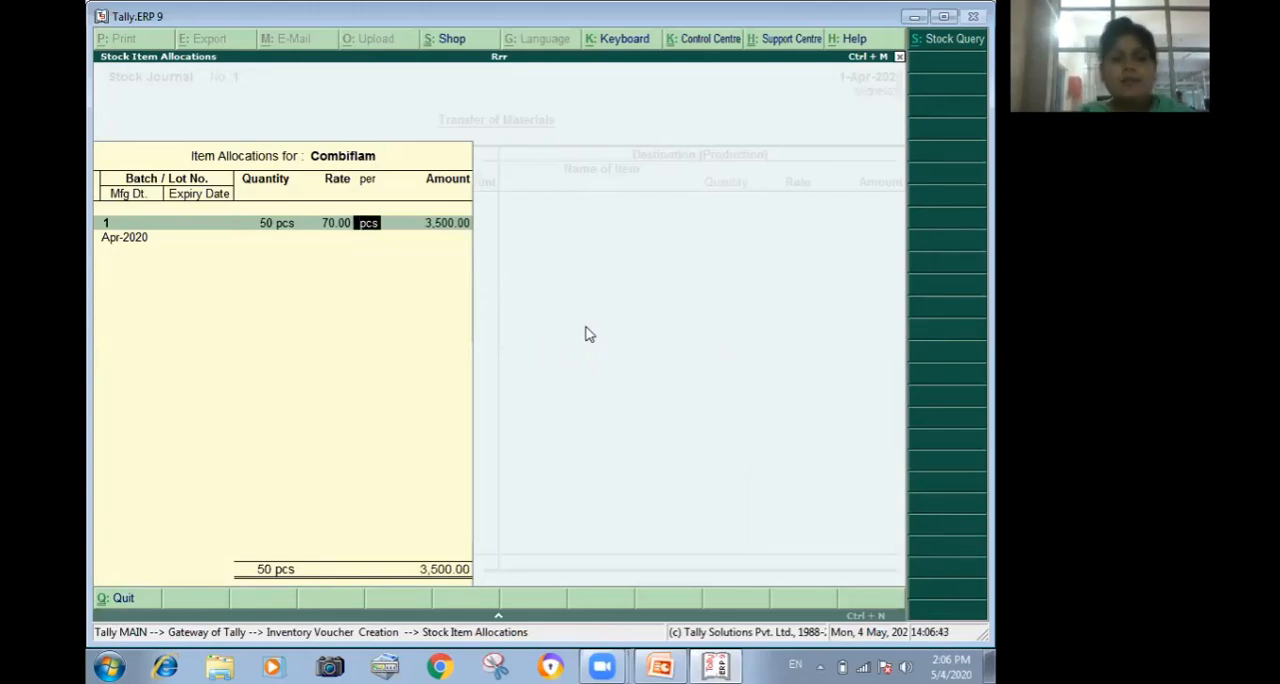
pyautogui.press('Return')
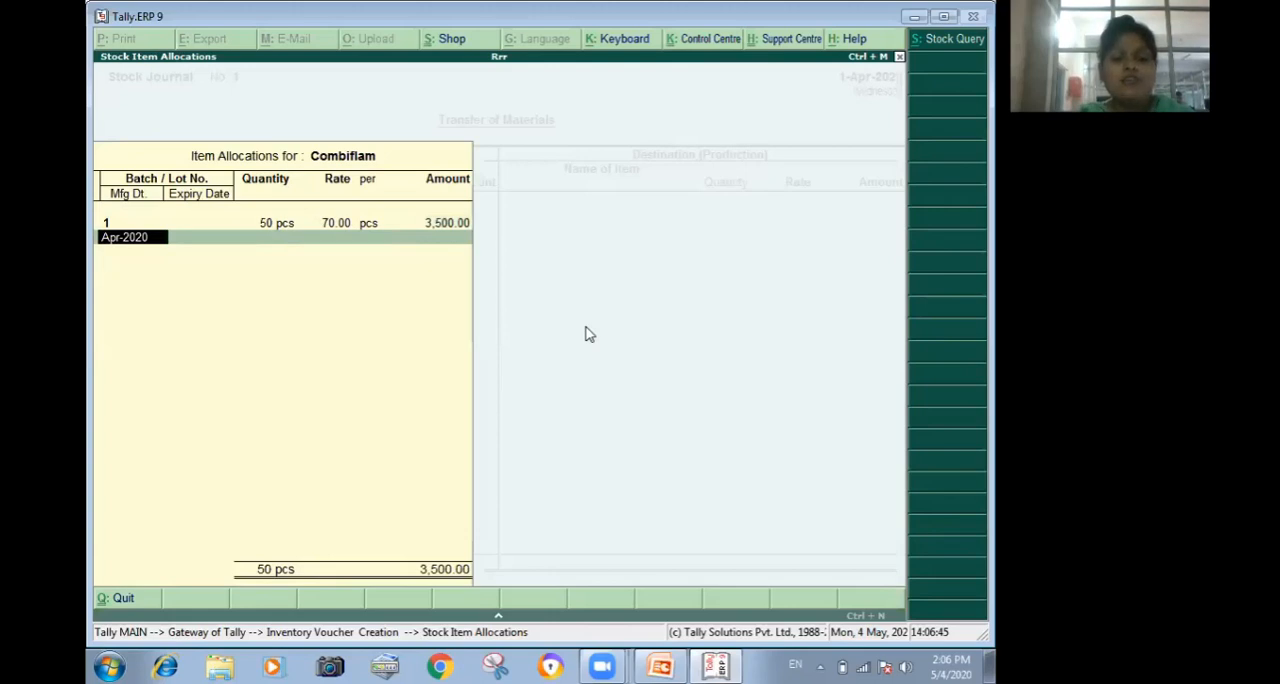
# Set batch 1's manufacturing date to Apr-2019 and its expiry date to Sep-2020.
pyautogui.write('apr-2019')
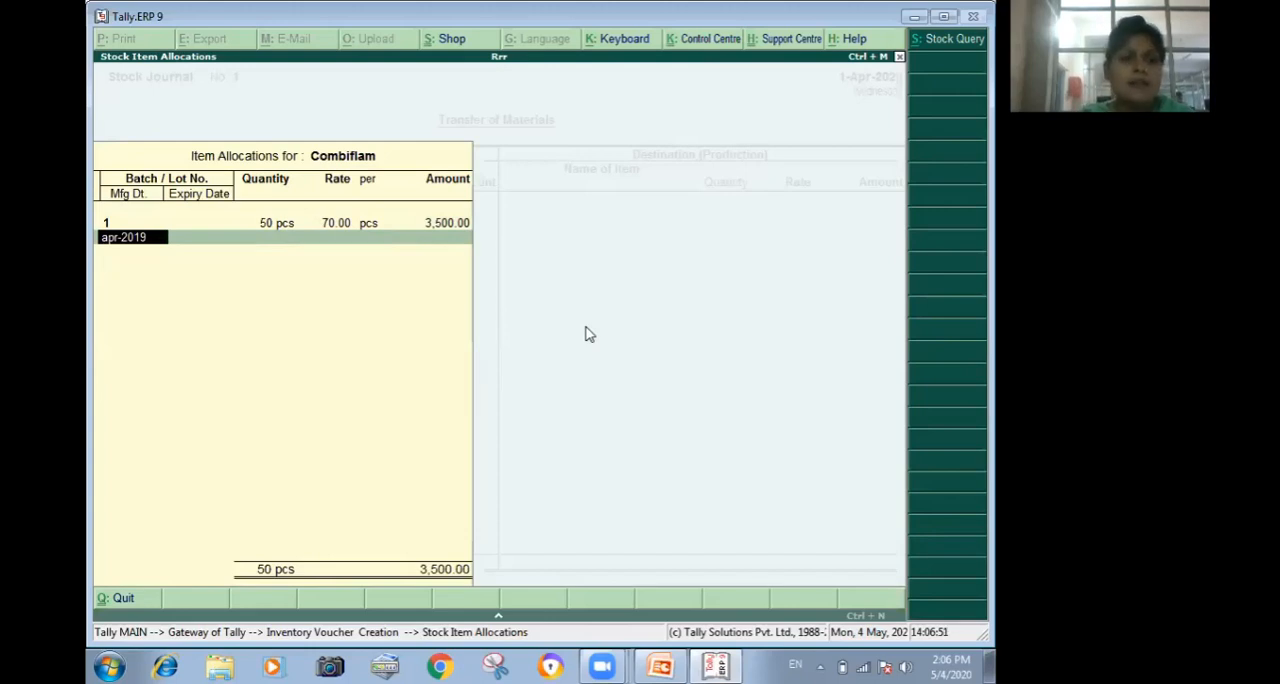
pyautogui.press('Return')
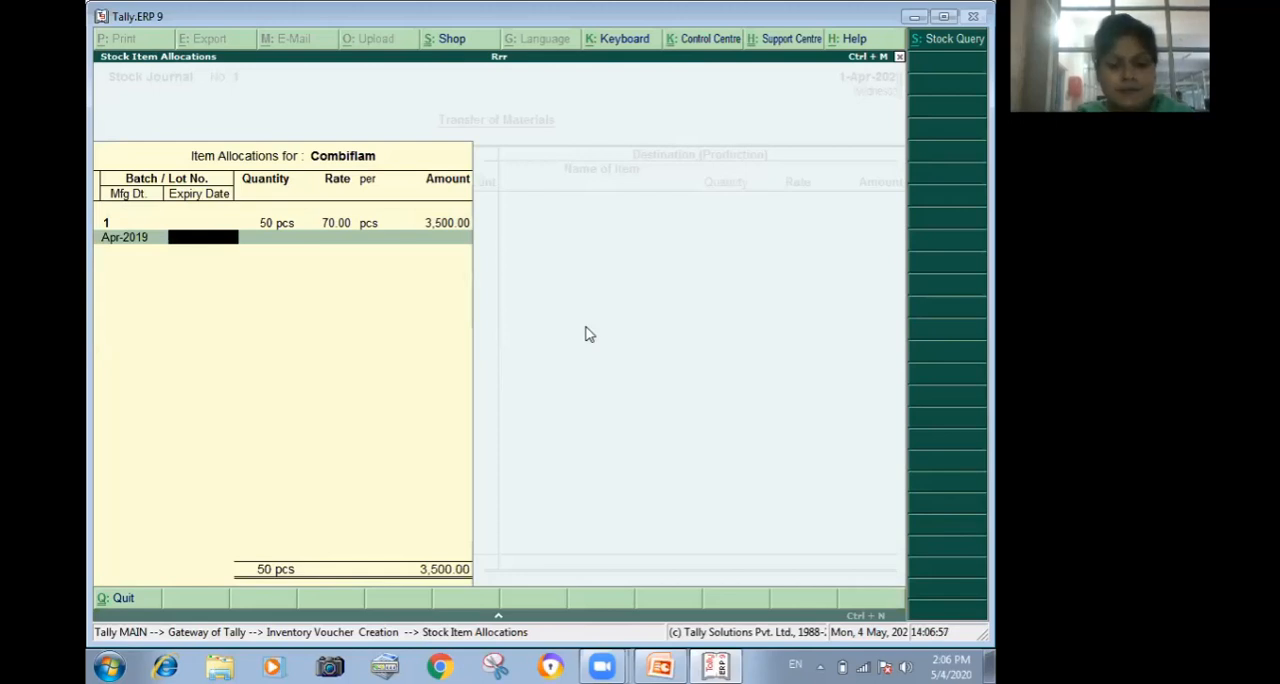
pyautogui.write('sep')
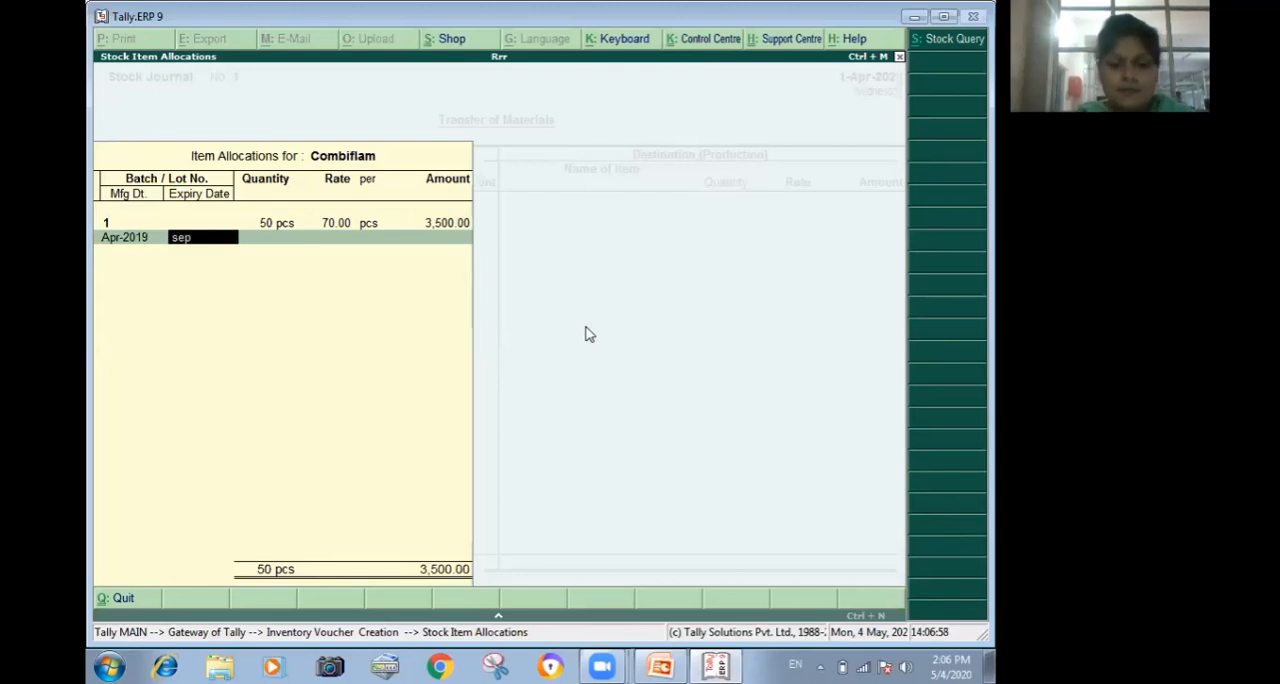
pyautogui.write('-2020')
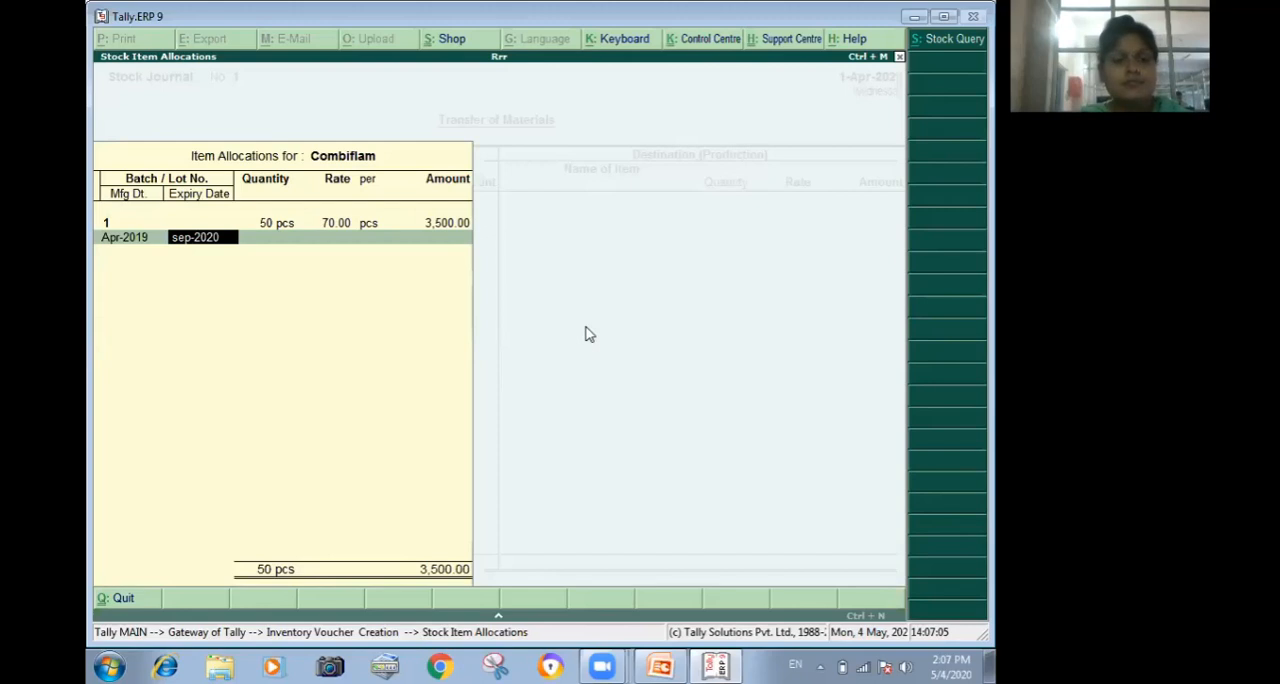
pyautogui.press('Return')
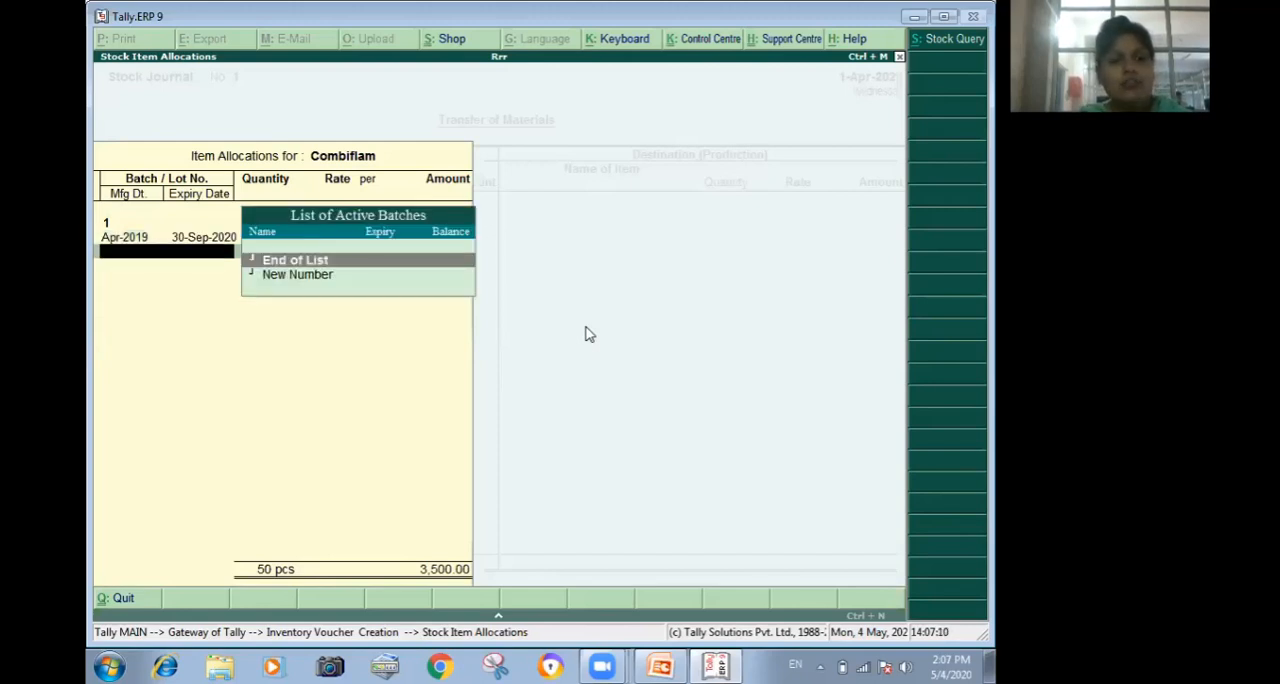
# Finish the source entries, leave the destination side and narration empty, and accept the stock journal.
pyautogui.press('Return')
pyautogui.press('Return')
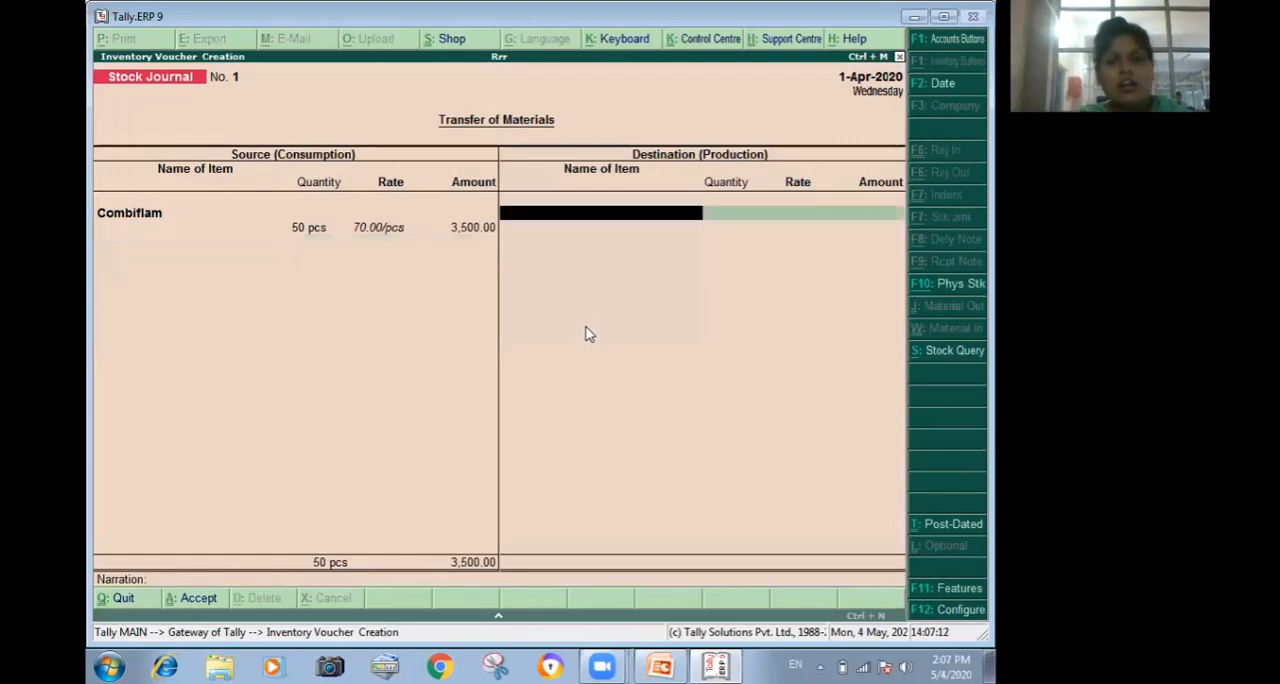
pyautogui.press('Return')
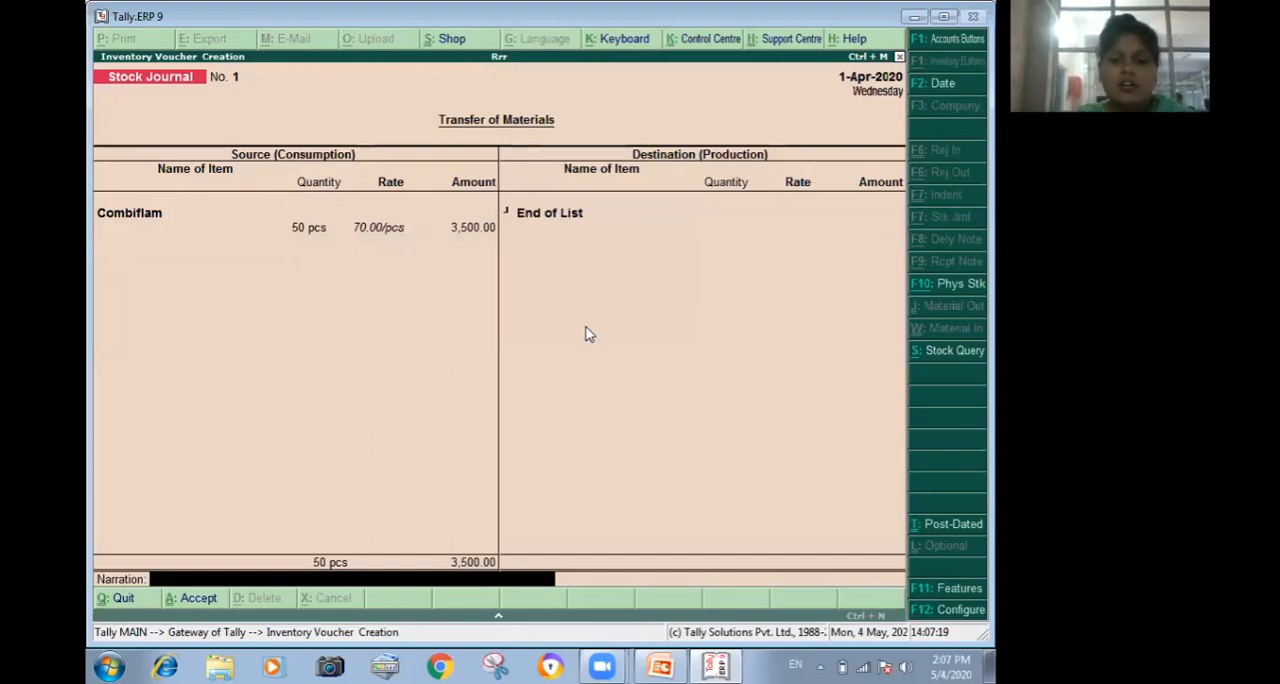
pyautogui.press('Return')
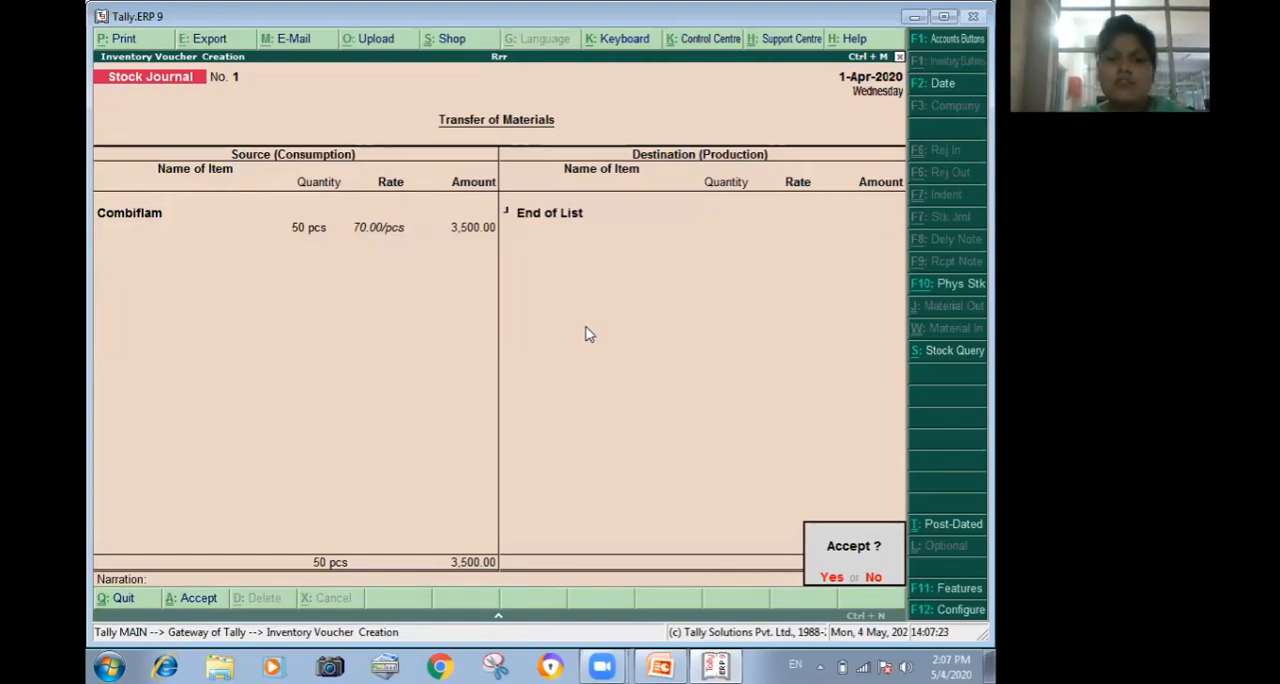
pyautogui.press('Return')
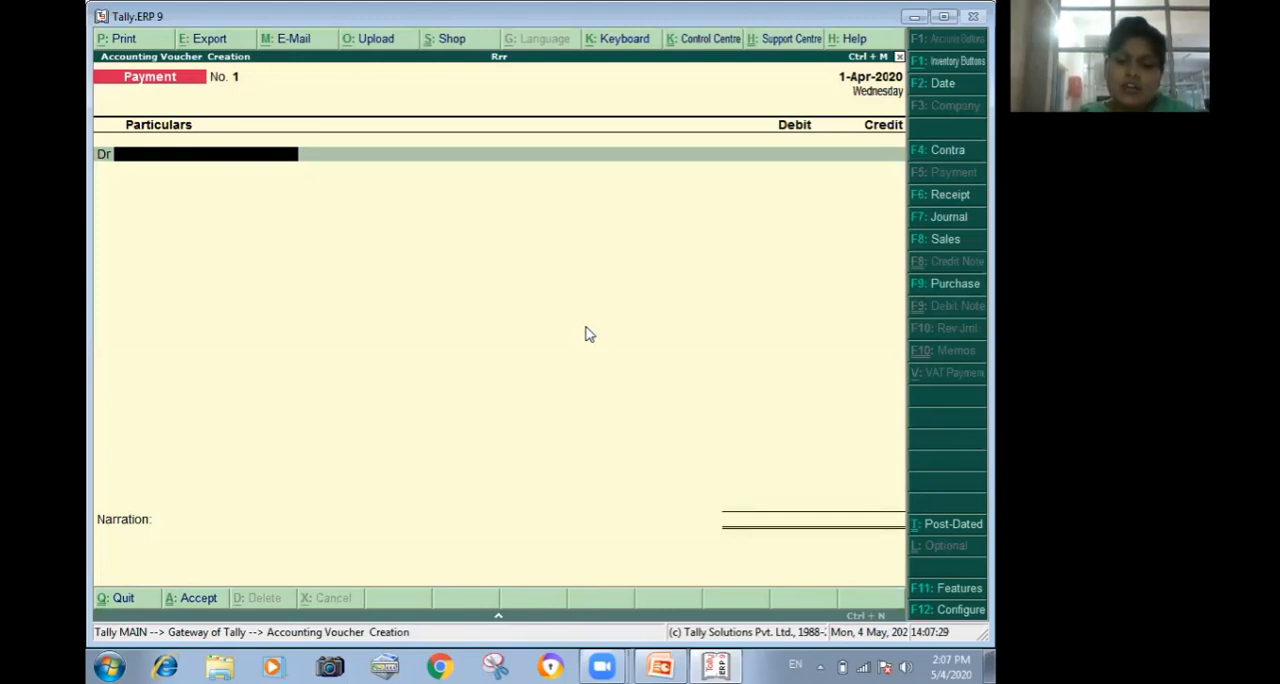
# Start a purchase voucher with supplier invoice number 1 dated 1-Apr-2020.
pyautogui.press('F9')
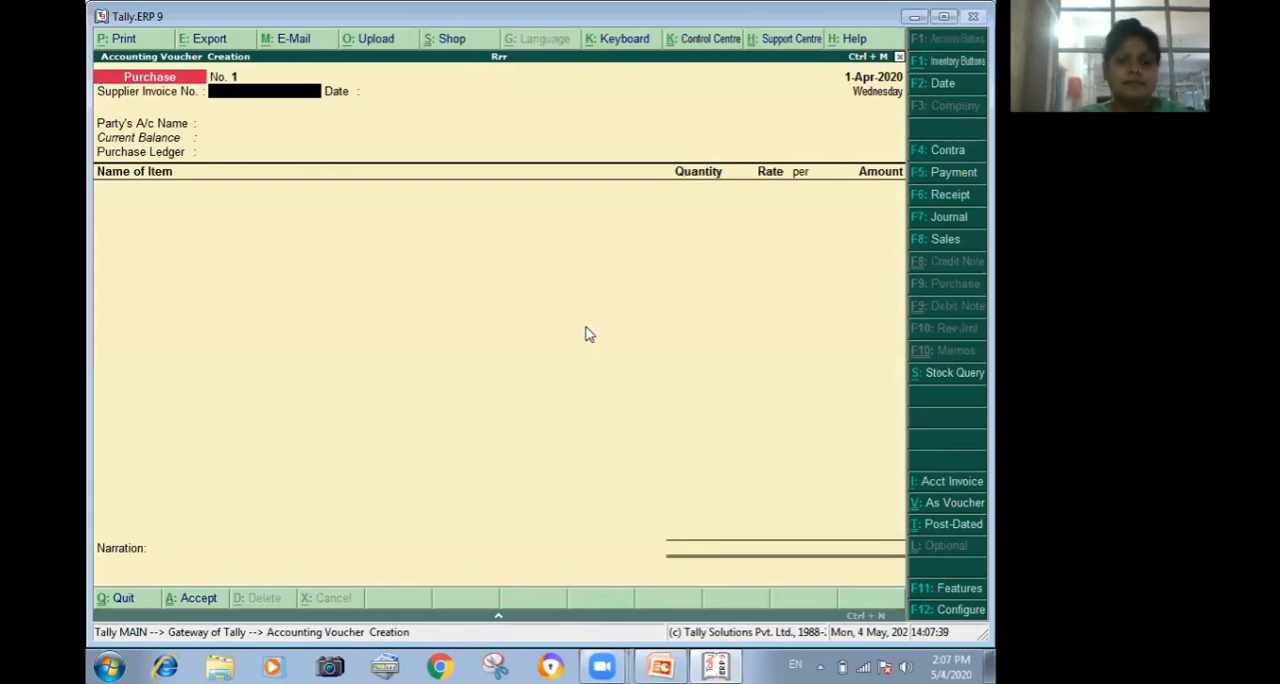
pyautogui.write('1')
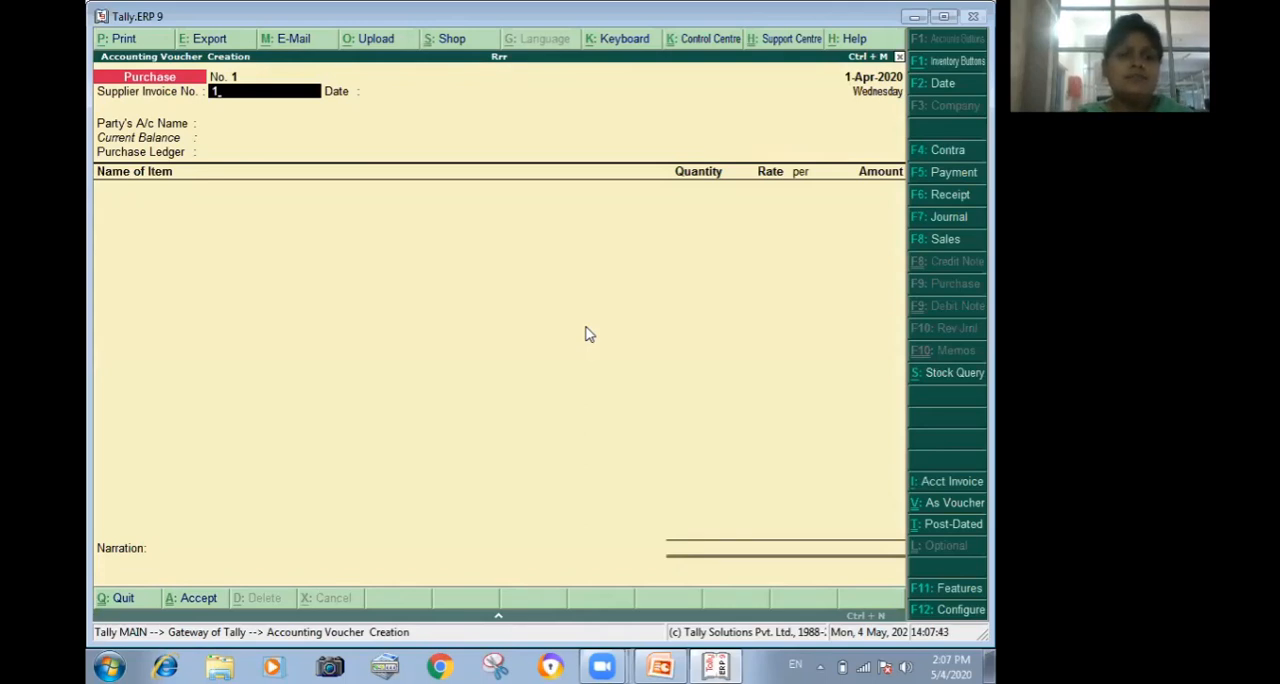
pyautogui.press('Return')
pyautogui.press('Return')
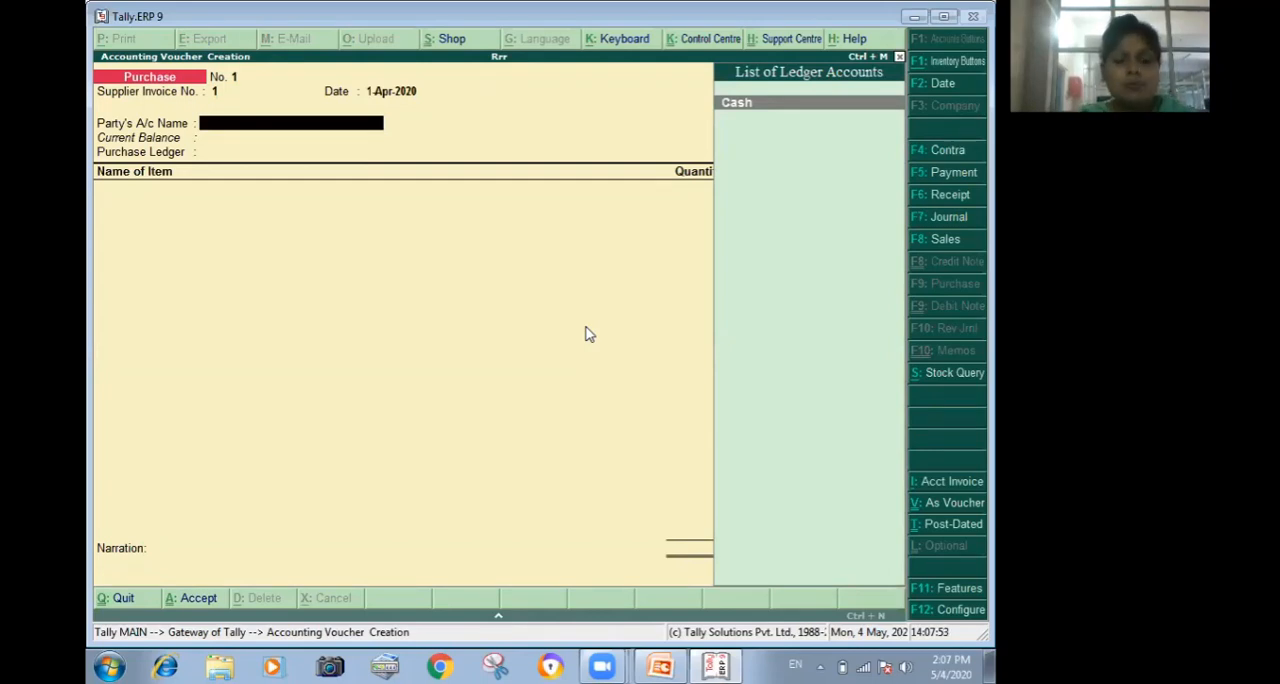
# Start a new party ledger with the supplier's name and place it under Sundry Creditors.
pyautogui.hotkey('alt', 'c')
pyautogui.write('Ram')
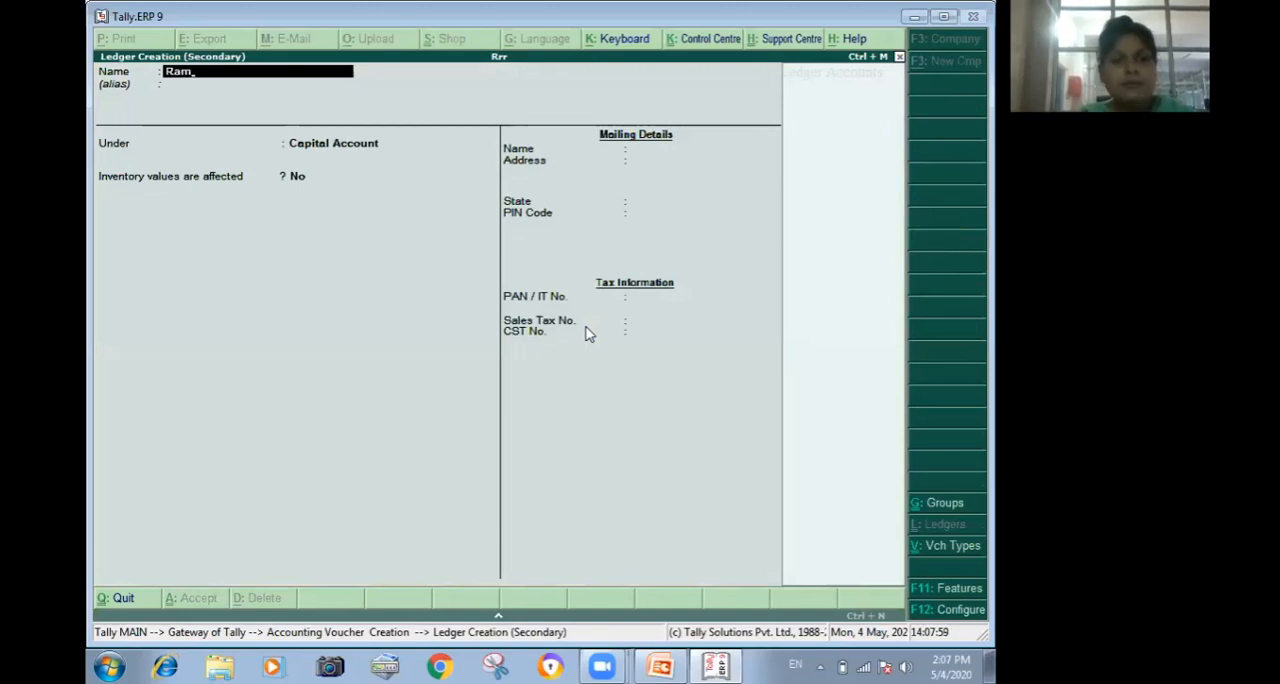
pyautogui.press('Return')
pyautogui.press('Return')
pyautogui.write('S')
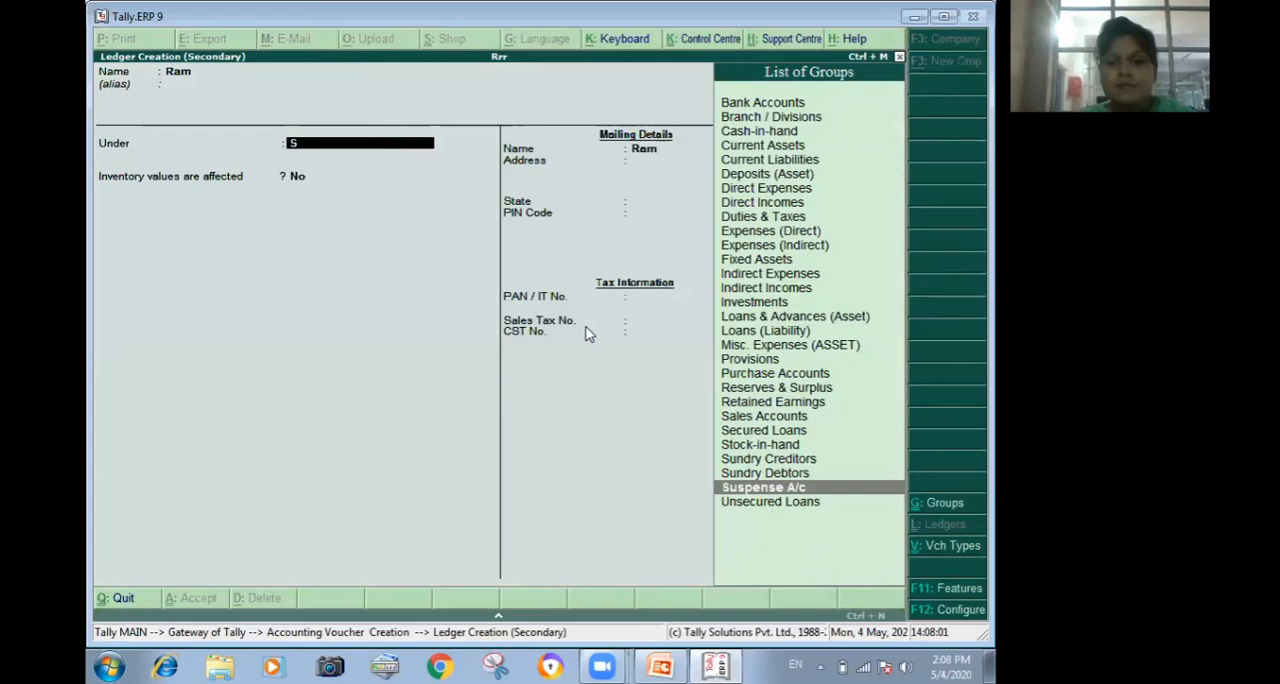
pyautogui.write('u')
pyautogui.press('Return')
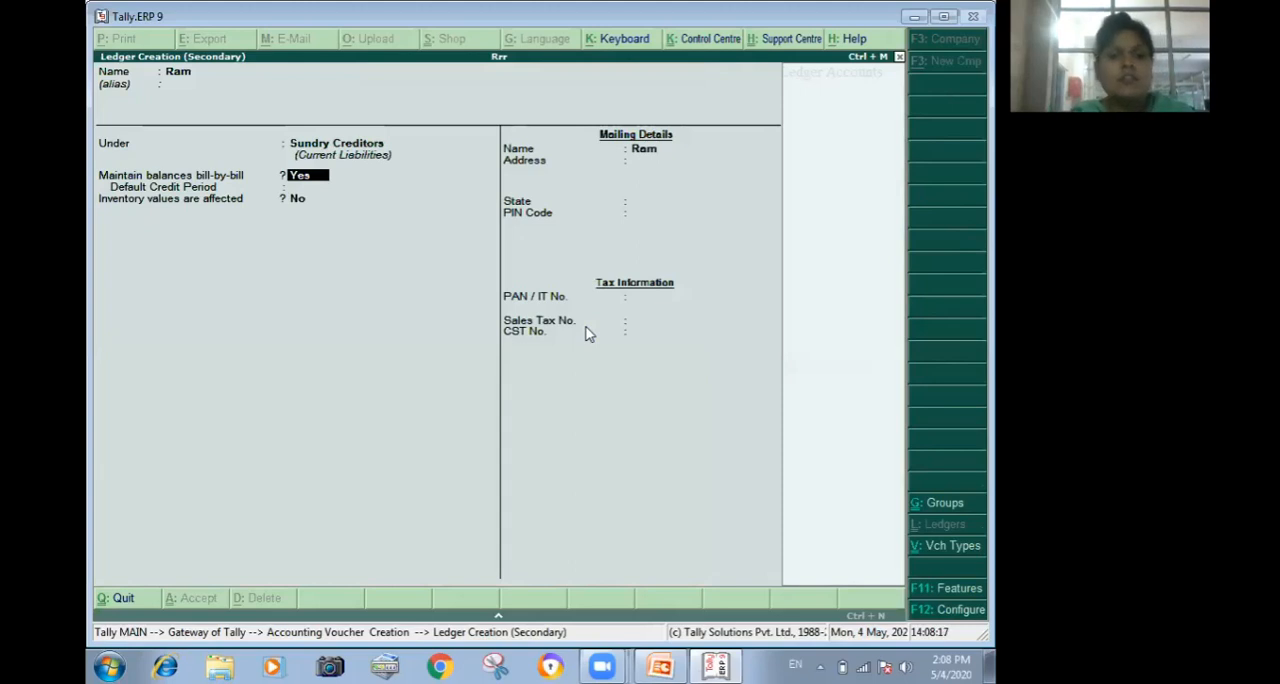
# Keep bill-by-bill balances on, set the supplier ledger's default credit period to 30 days, and save the ledger.
pyautogui.press('Return')
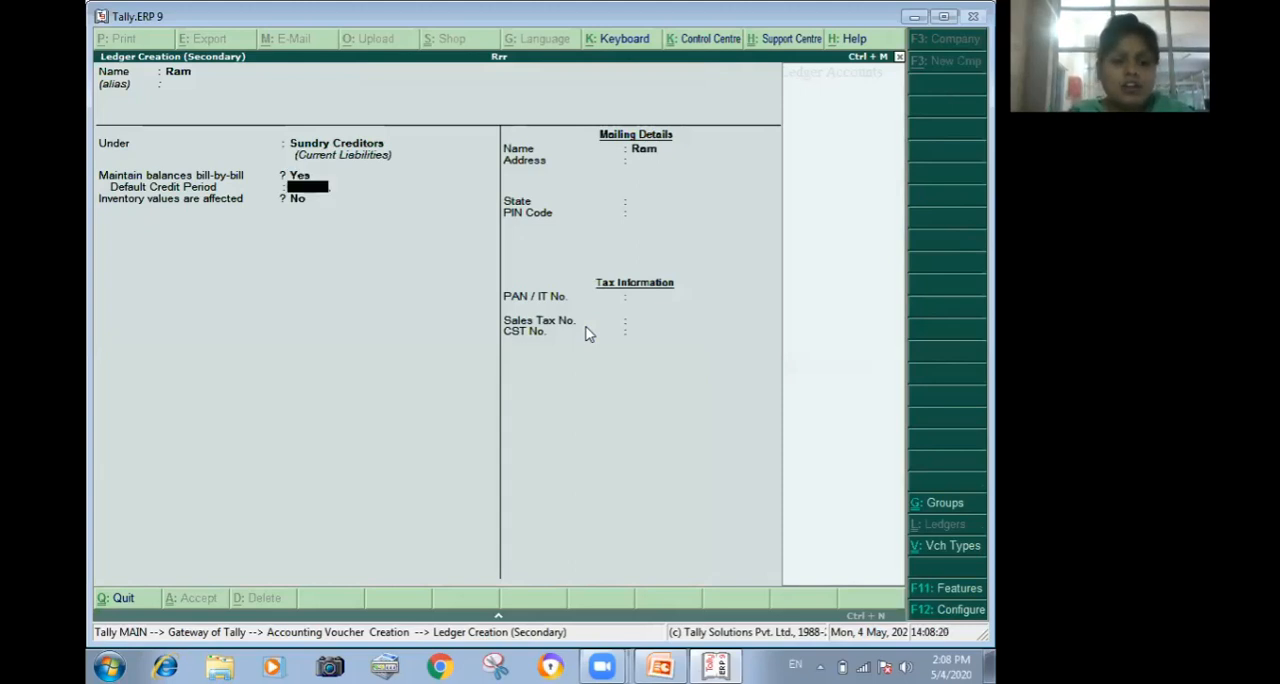
pyautogui.write('30')
pyautogui.press('Return')
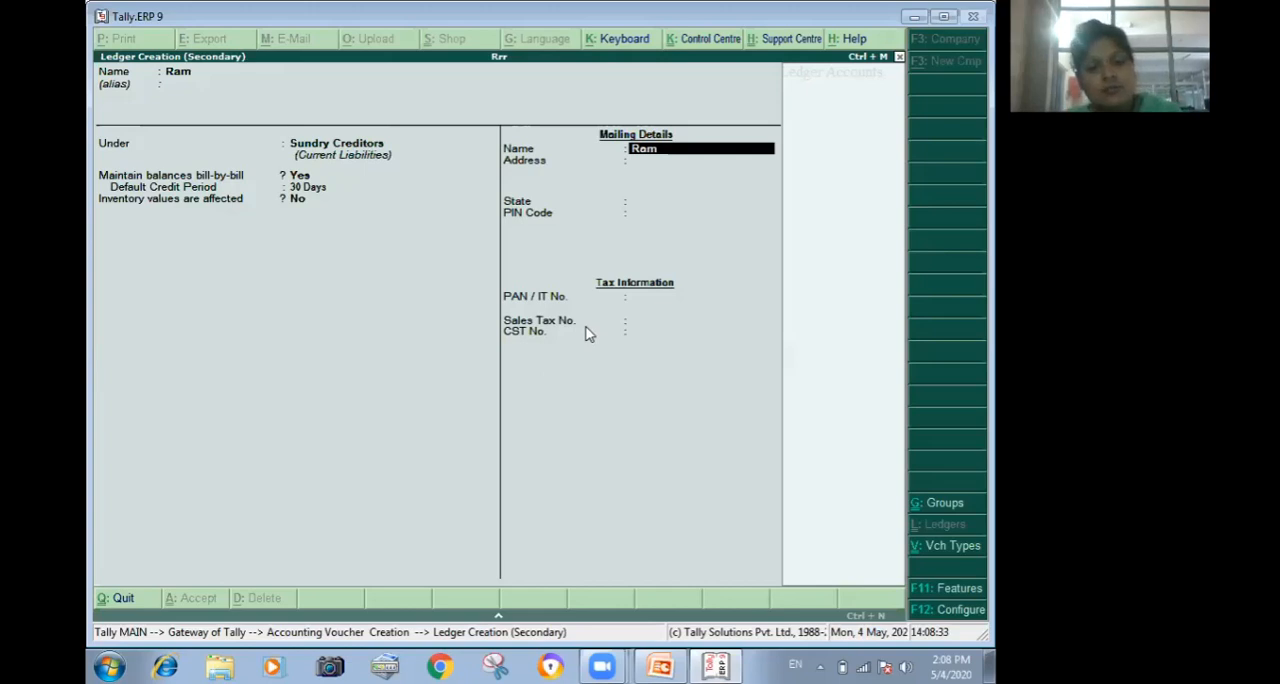
pyautogui.hotkey('ctrl', 'a')
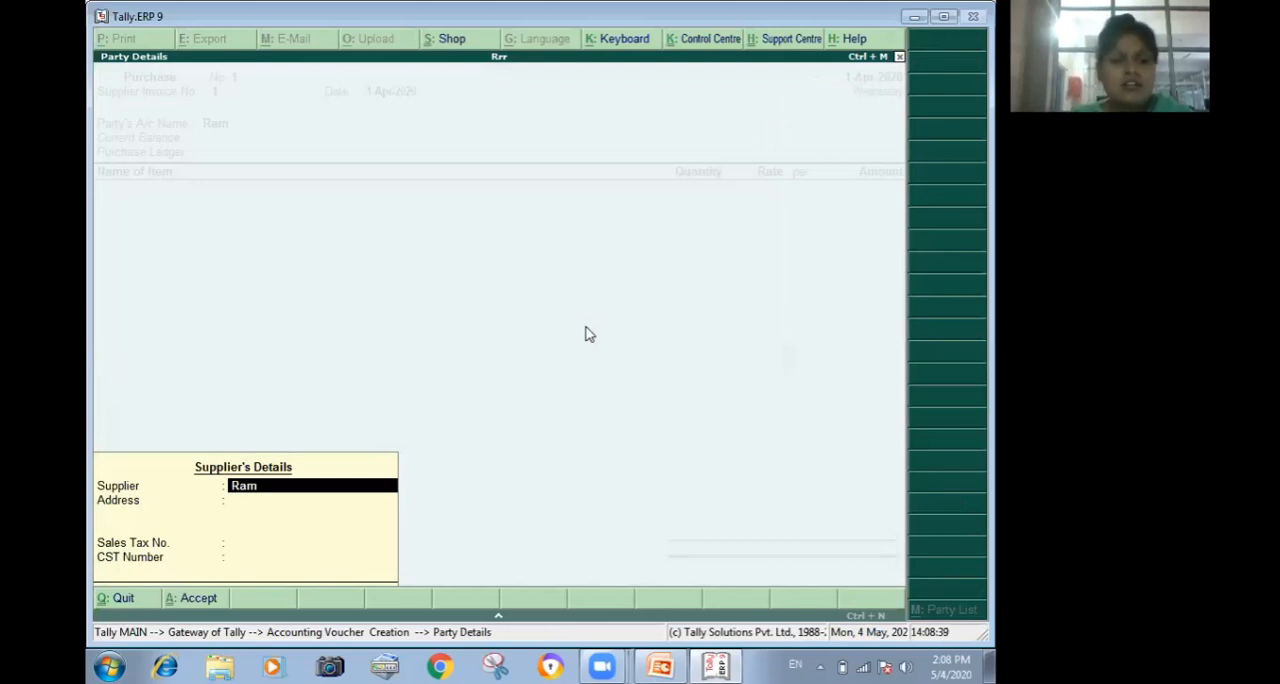
# Keep the supplier's name and enter the supplier's address in the purchase voucher's party details.
pyautogui.press('Return')
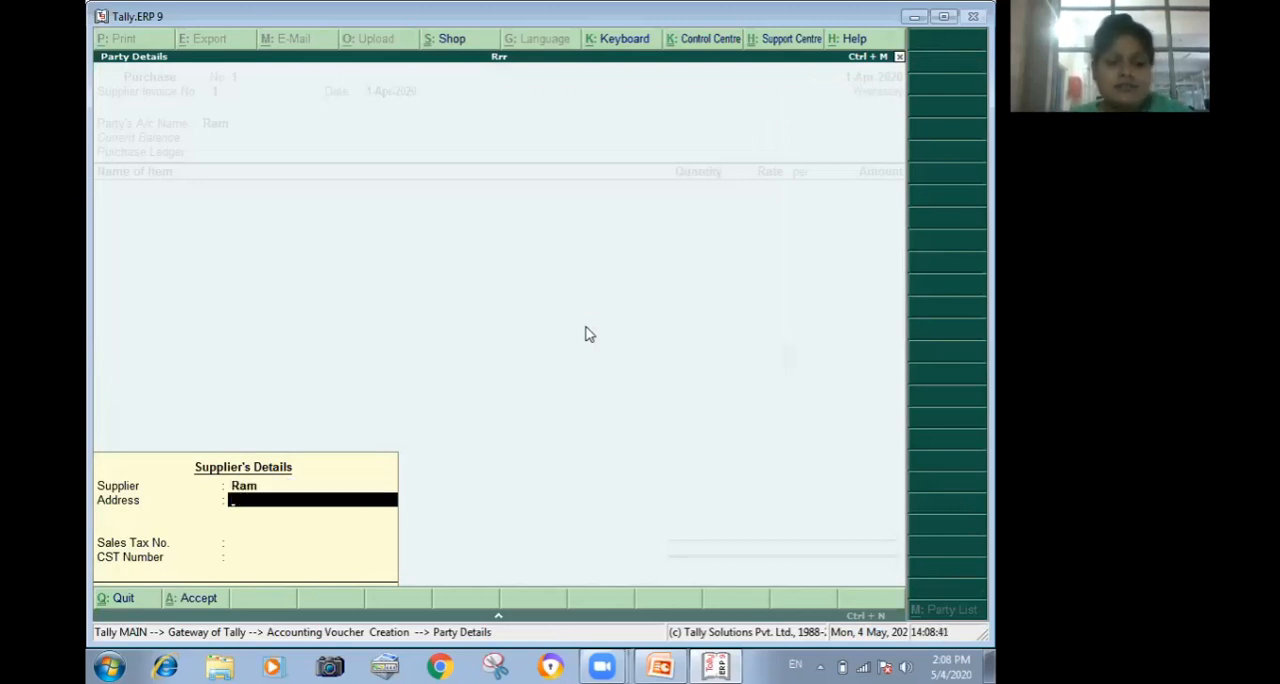
pyautogui.write('bhiwani')
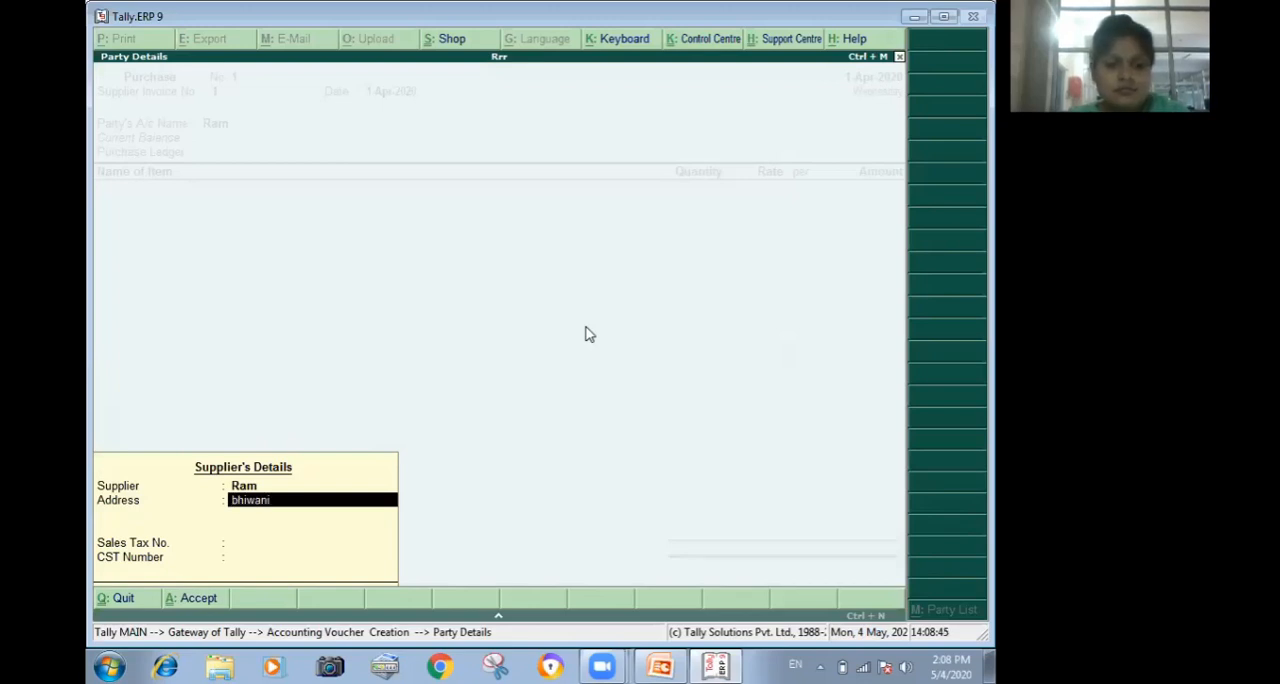
pyautogui.write(' har')
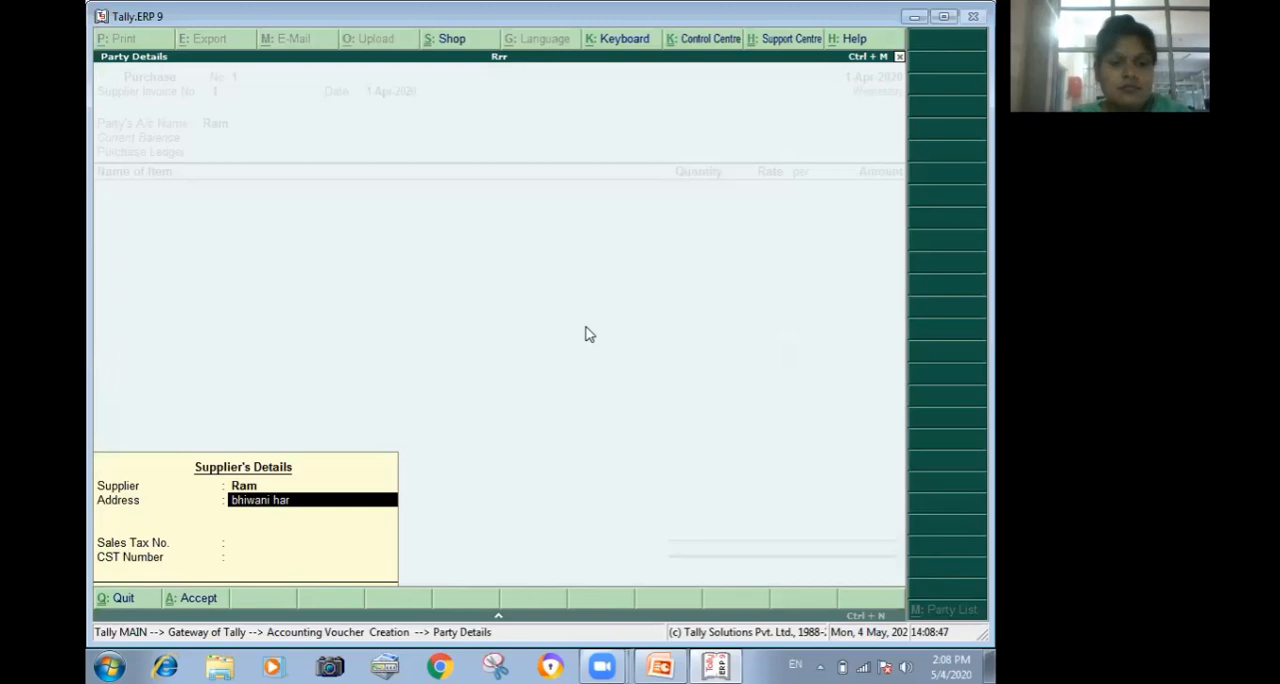
pyautogui.write('yana')
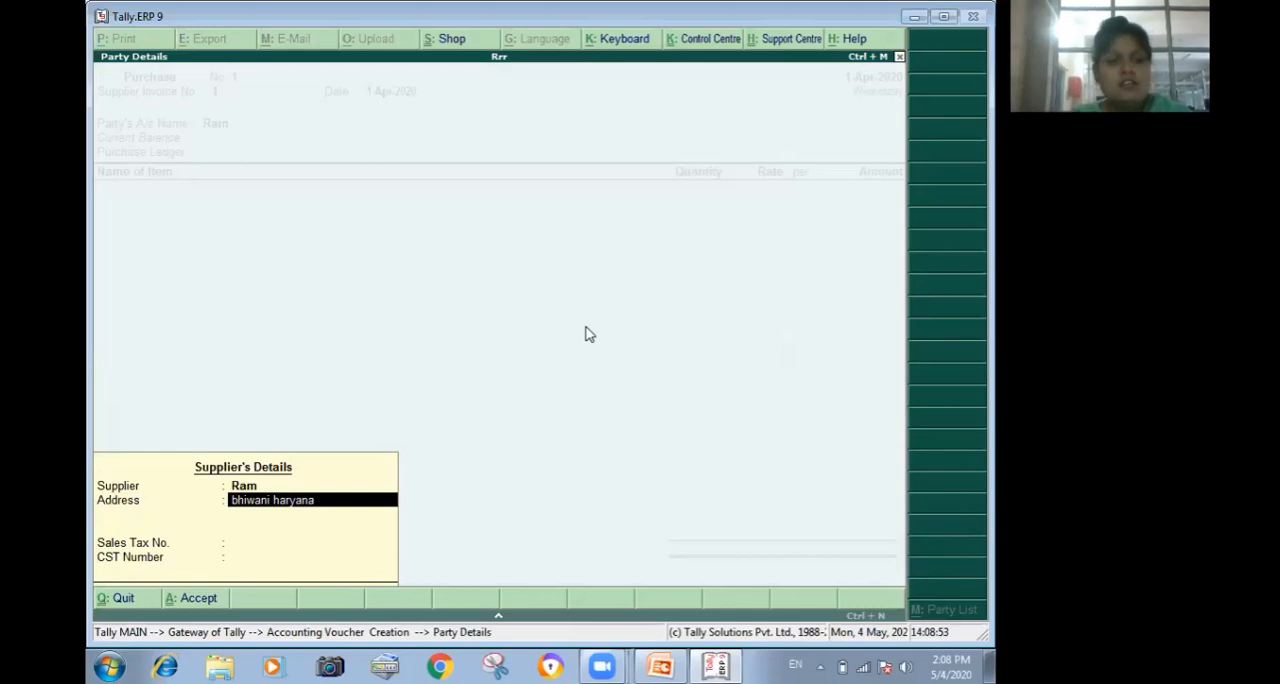
# Enter the supplier's Sales Tax number and CST number, and accept the party details.
pyautogui.press('Return')
pyautogui.press('Return')
pyautogui.write('1234')
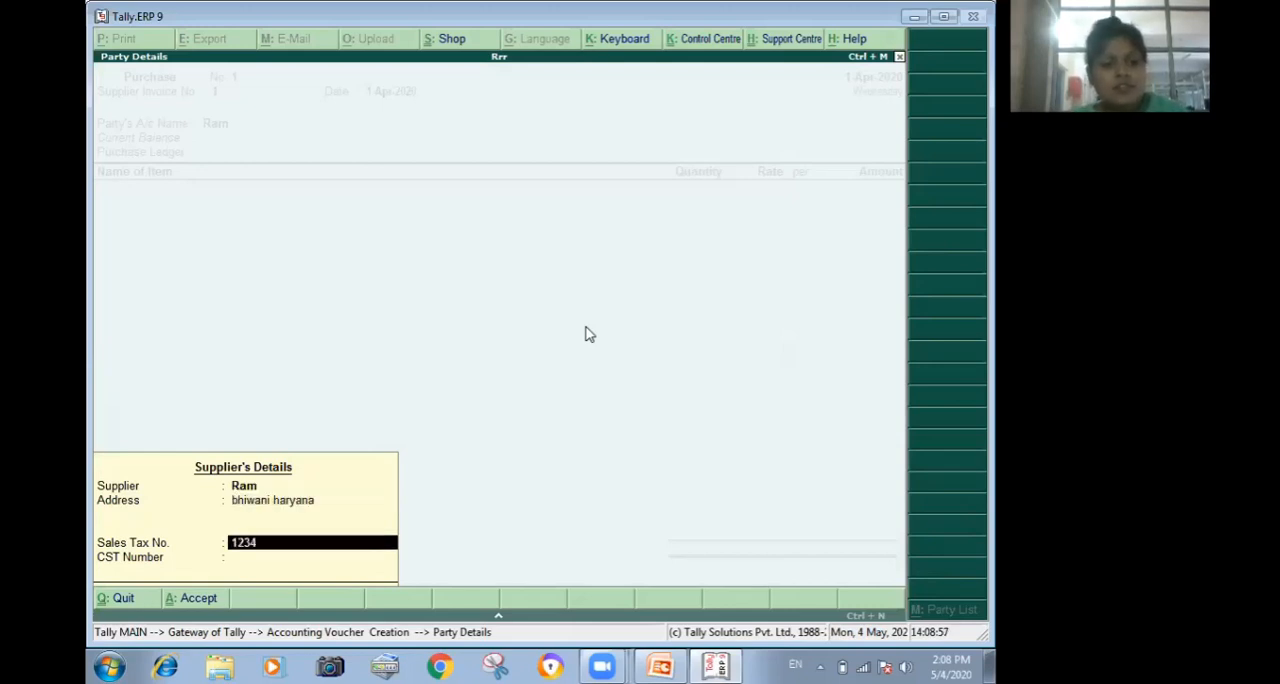
pyautogui.write('5')
pyautogui.press('Return')
pyautogui.write('234')
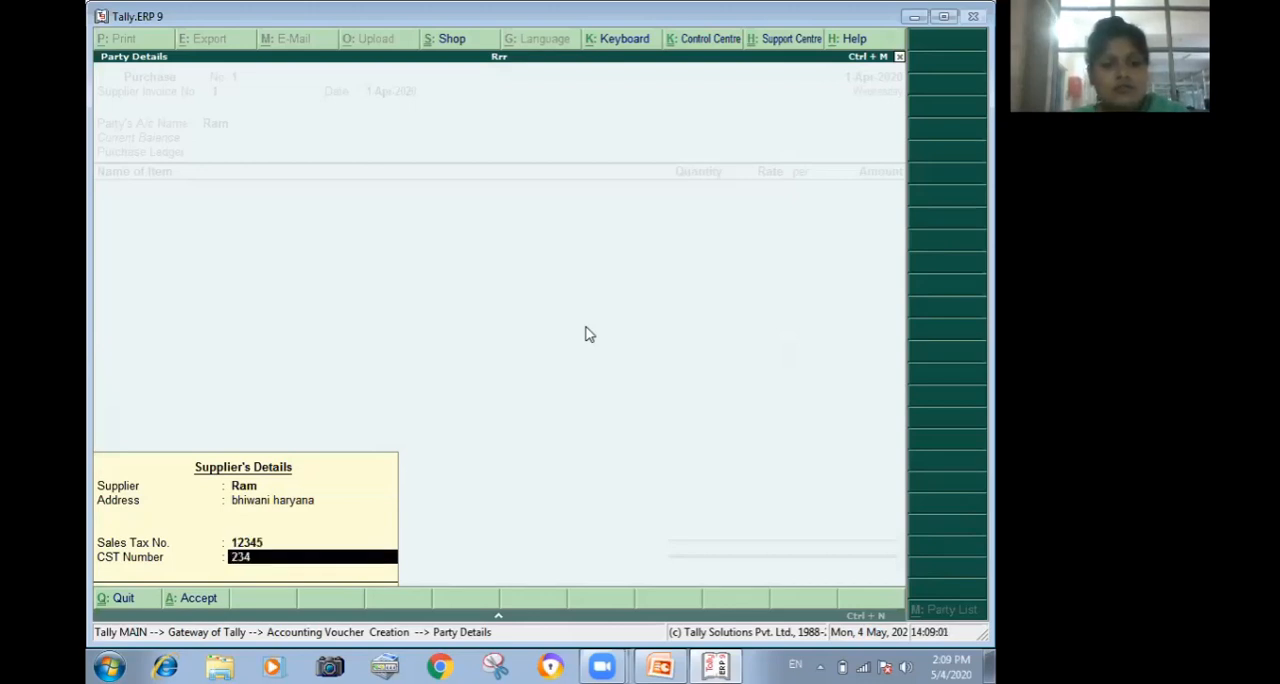
pyautogui.press('Return')
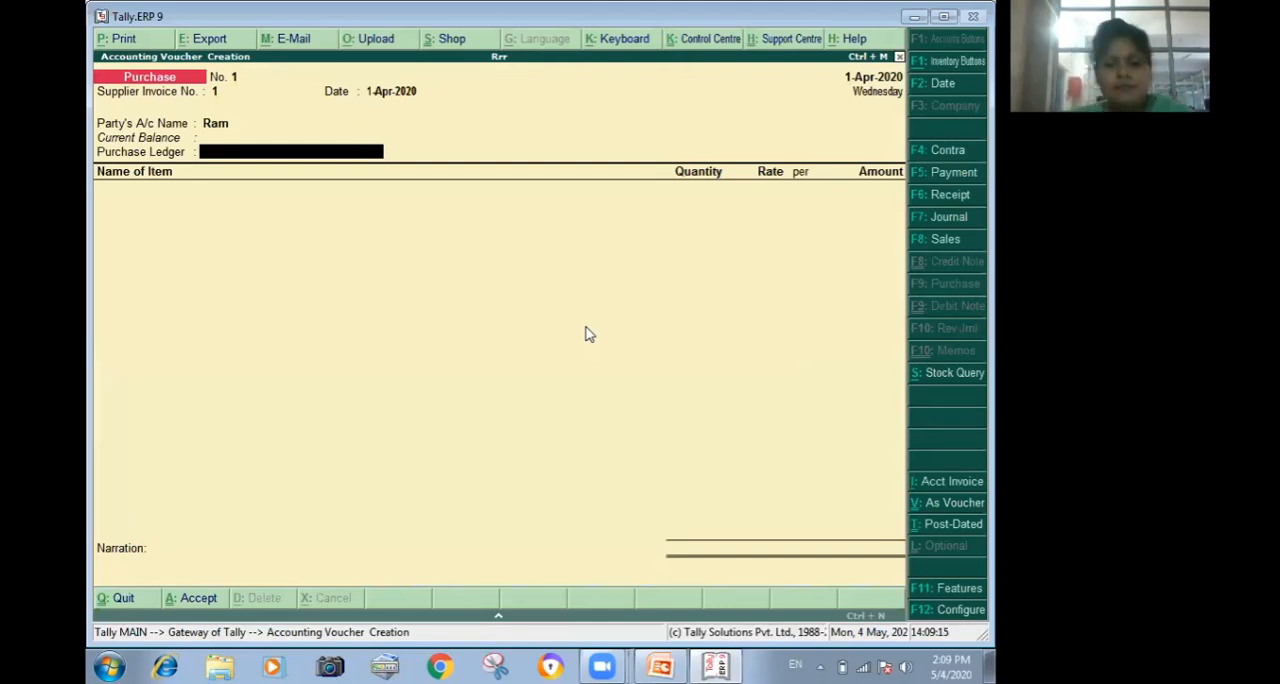
# Create the purchase ledger Rr under Purchase Accounts, keep inventory values affected, and save it for use in the purchase voucher.
pyautogui.hotkey('alt', 'c')
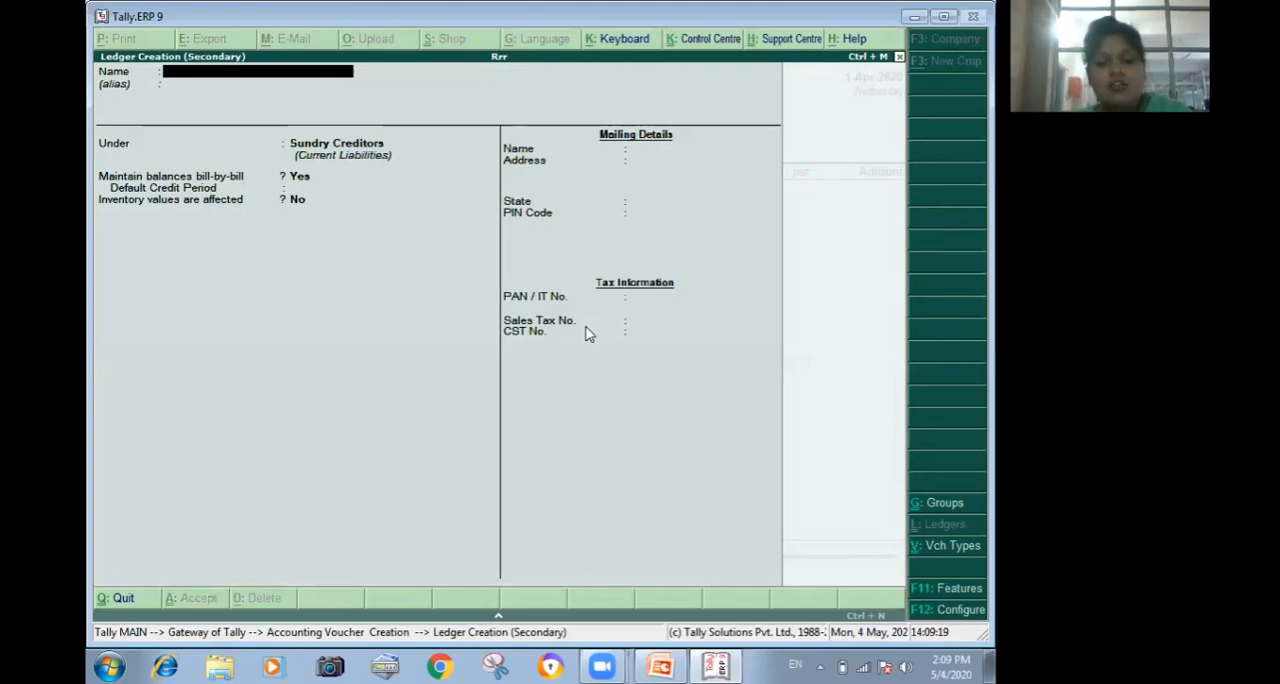
pyautogui.write('Rr')
pyautogui.press('Return')
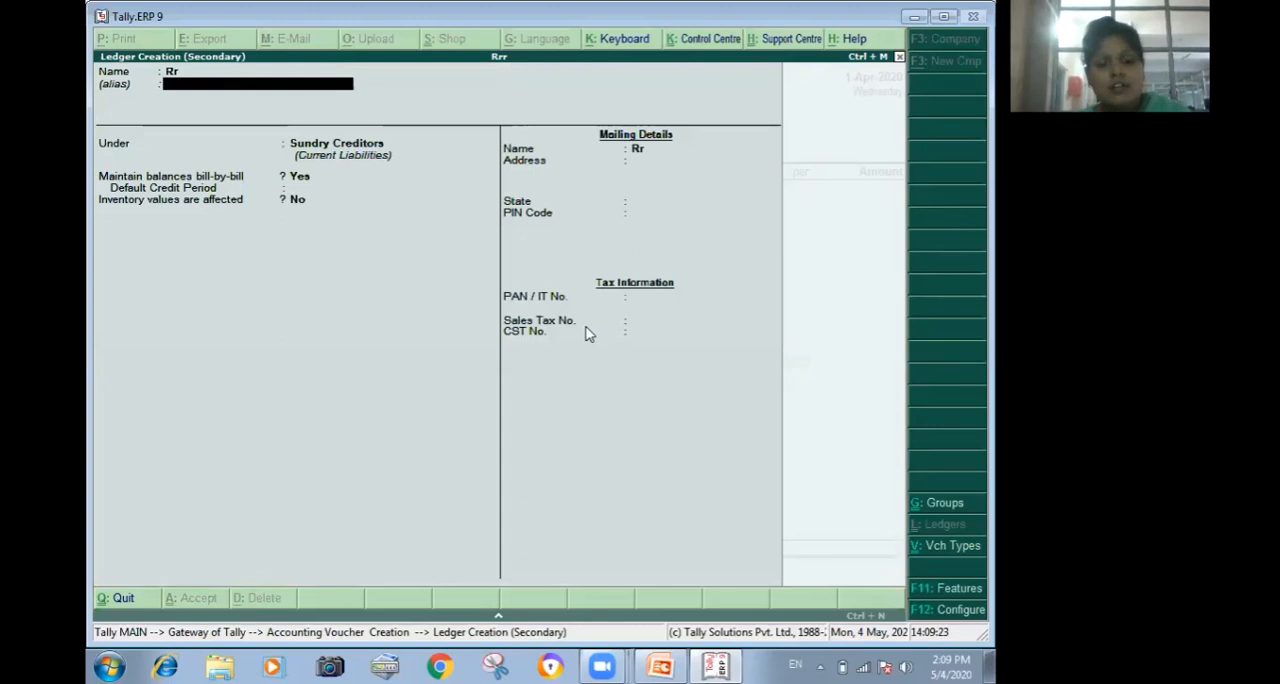
pyautogui.press('Return')
pyautogui.write('P')
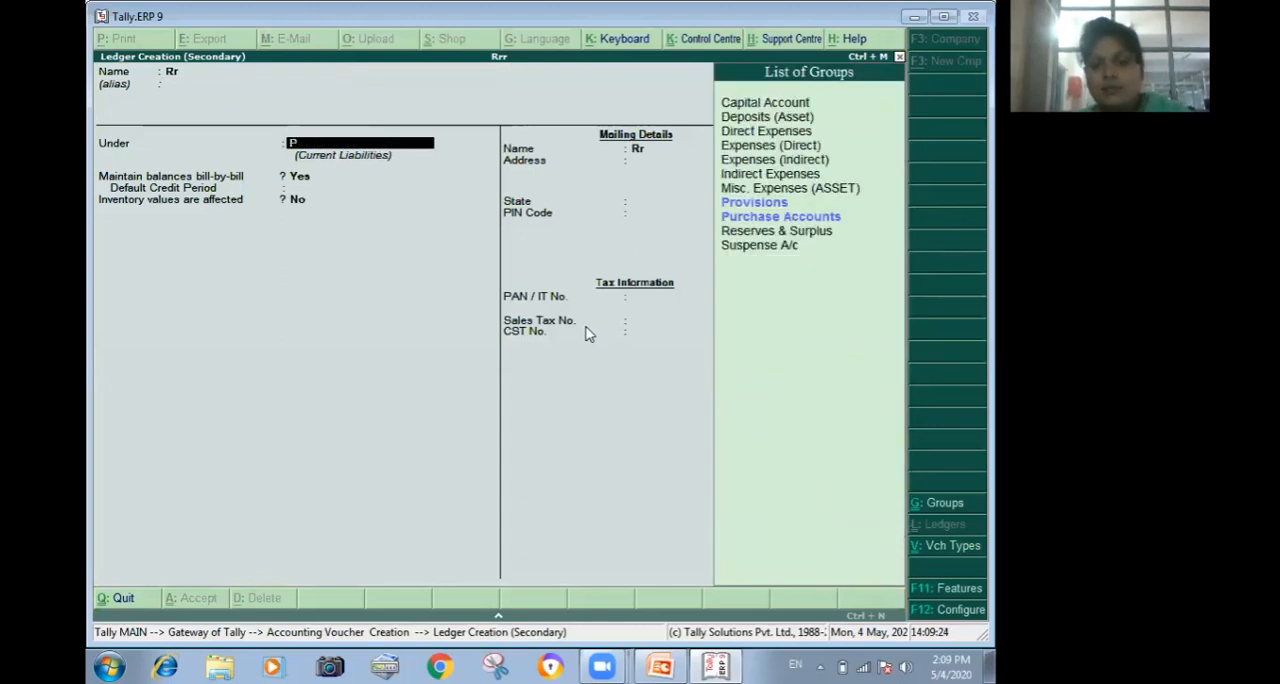
pyautogui.write('u')
pyautogui.press('Return')
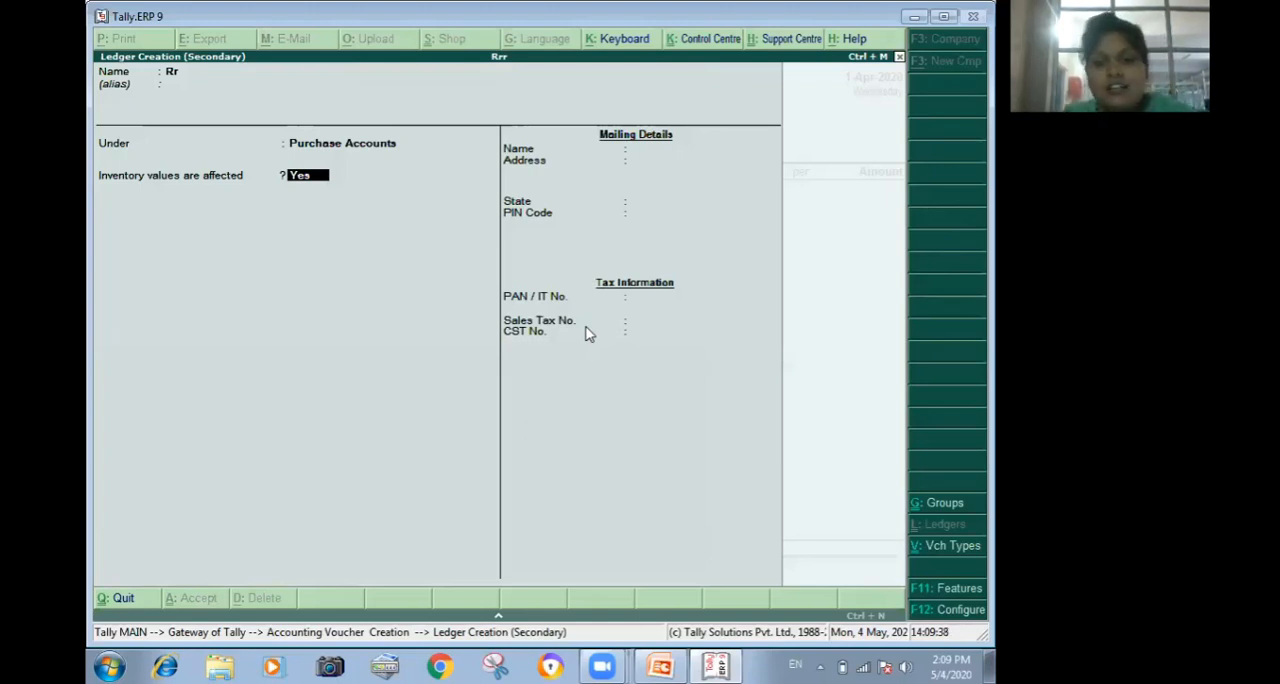
pyautogui.press('Return')
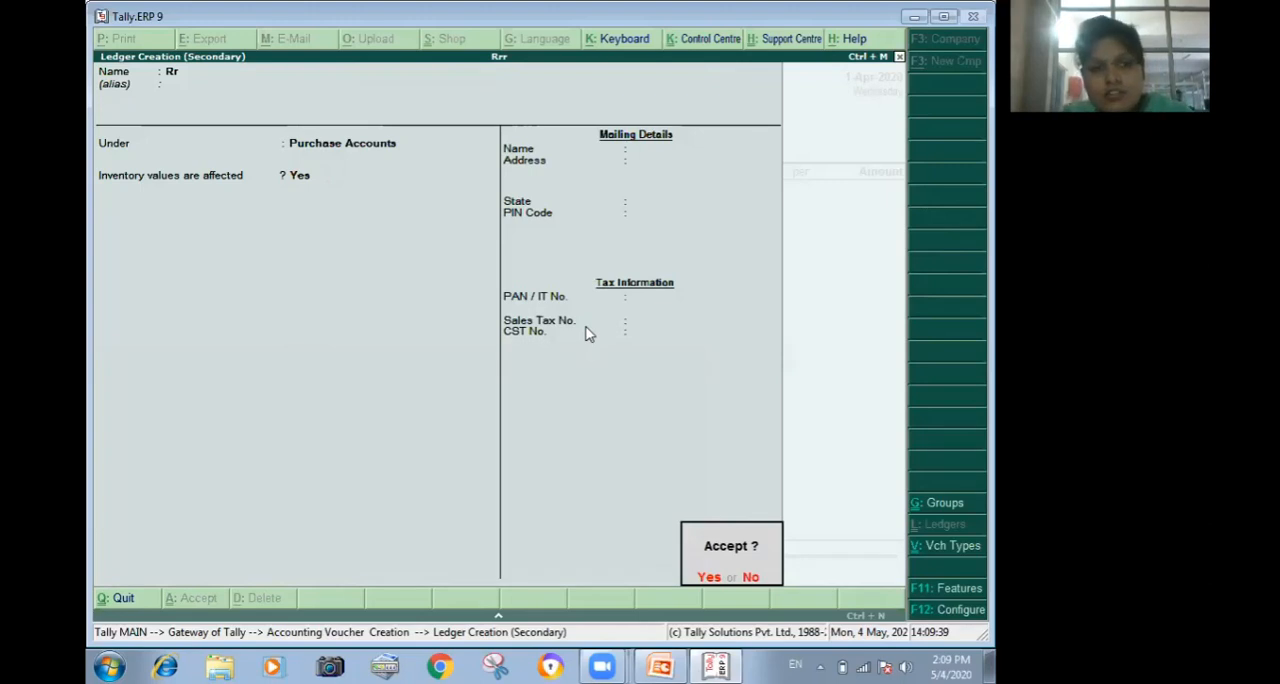
pyautogui.press('Return')
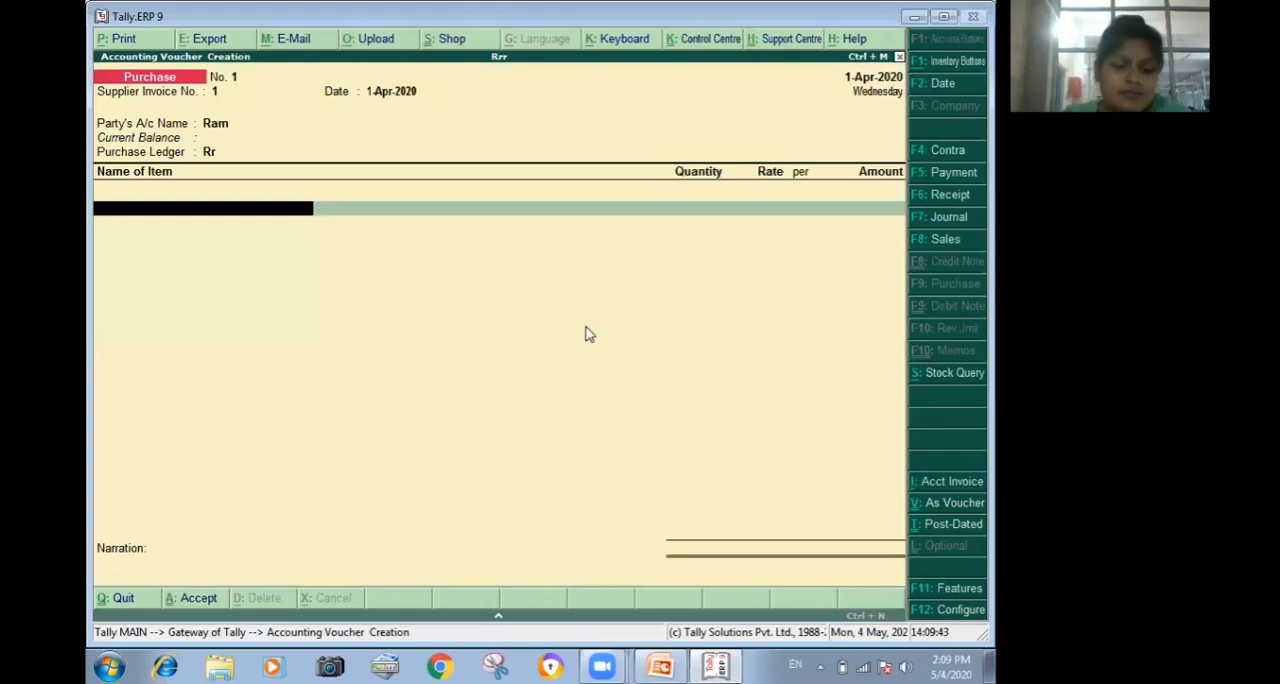
# Add the stock item Combiflam to the purchase voucher and allocate it to a new batch numbered 2.
pyautogui.write('C')
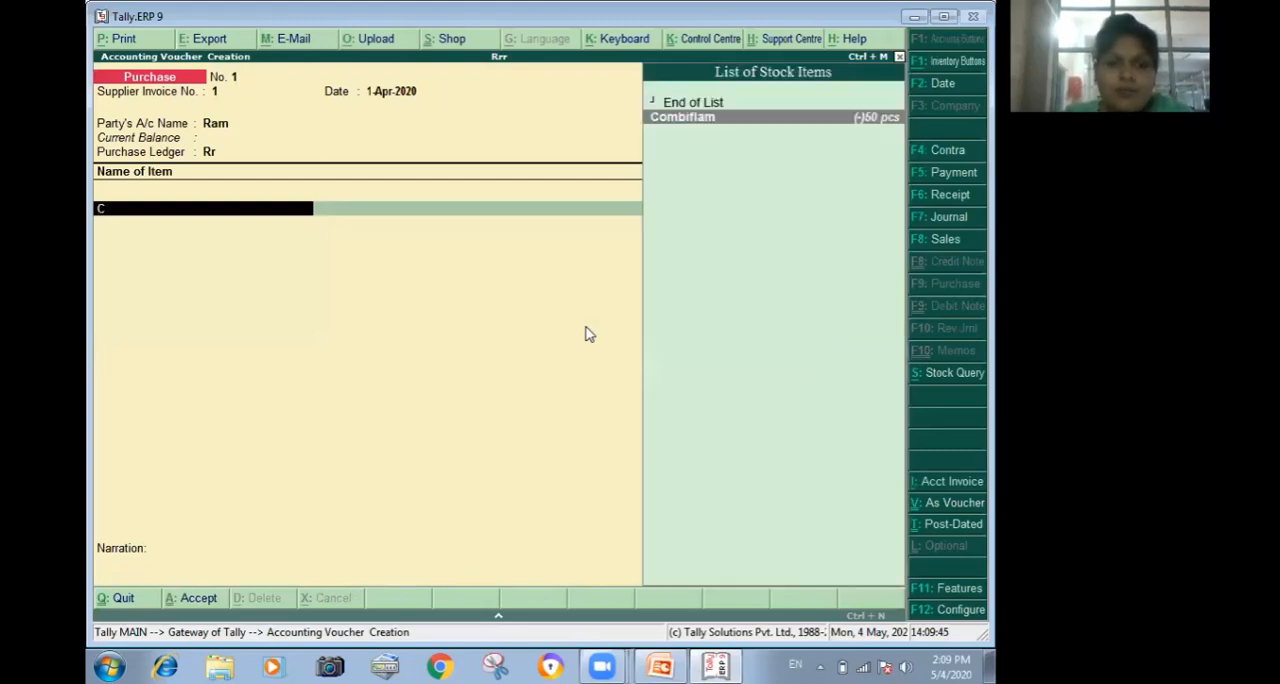
pyautogui.press('Return')
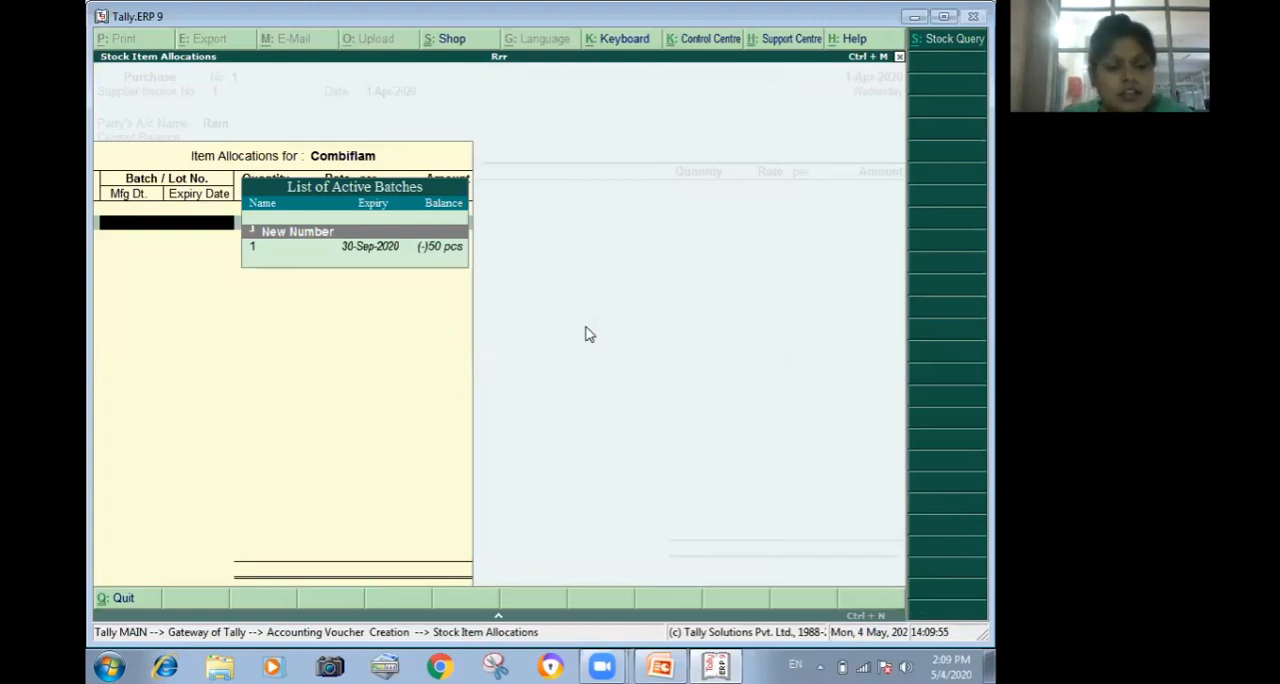
pyautogui.press('Return')
pyautogui.write('2')
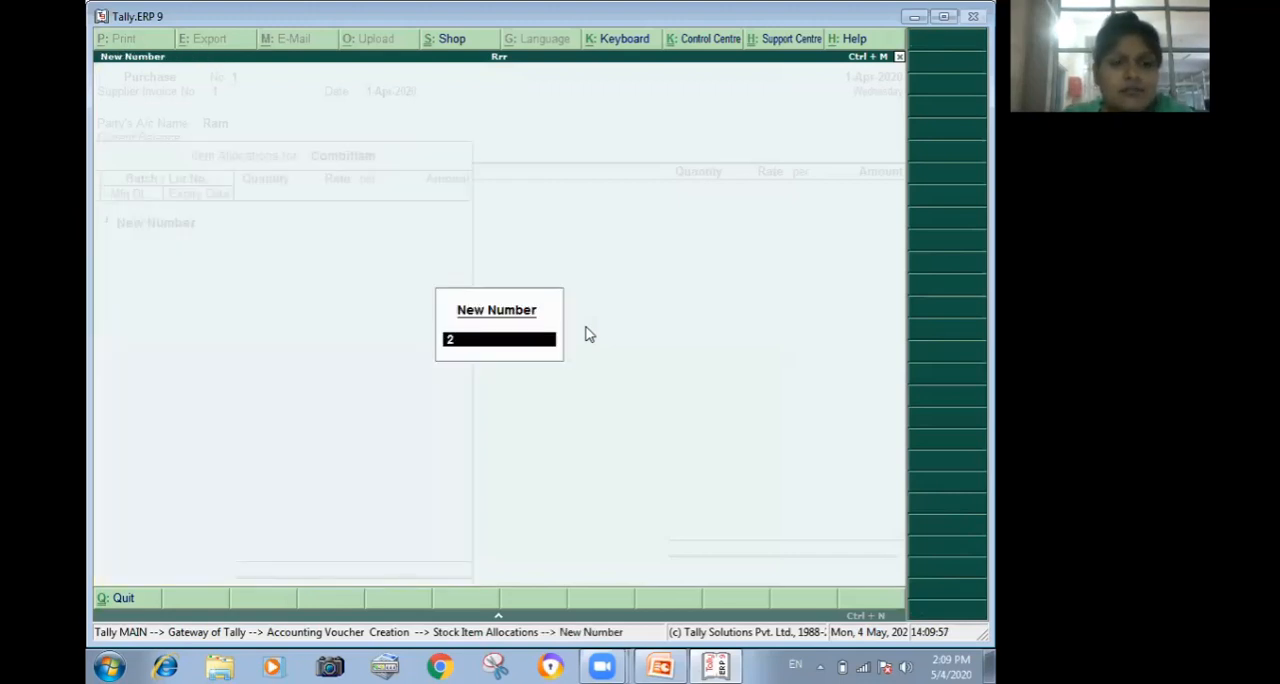
pyautogui.press('Return')
# Enter a quantity of 44 pcs at a rate of 55 per piece for Combiflam's batch 2.
pyautogui.write('4')
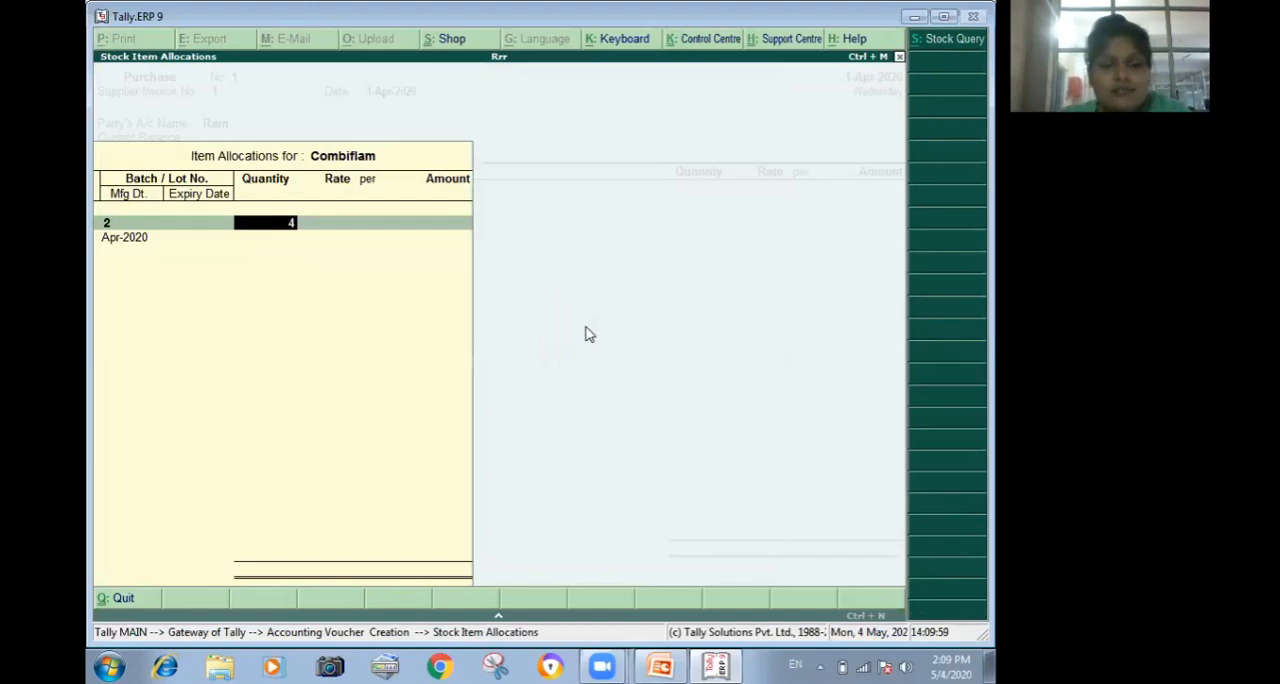
pyautogui.write('4 pcs')
pyautogui.press('Return')
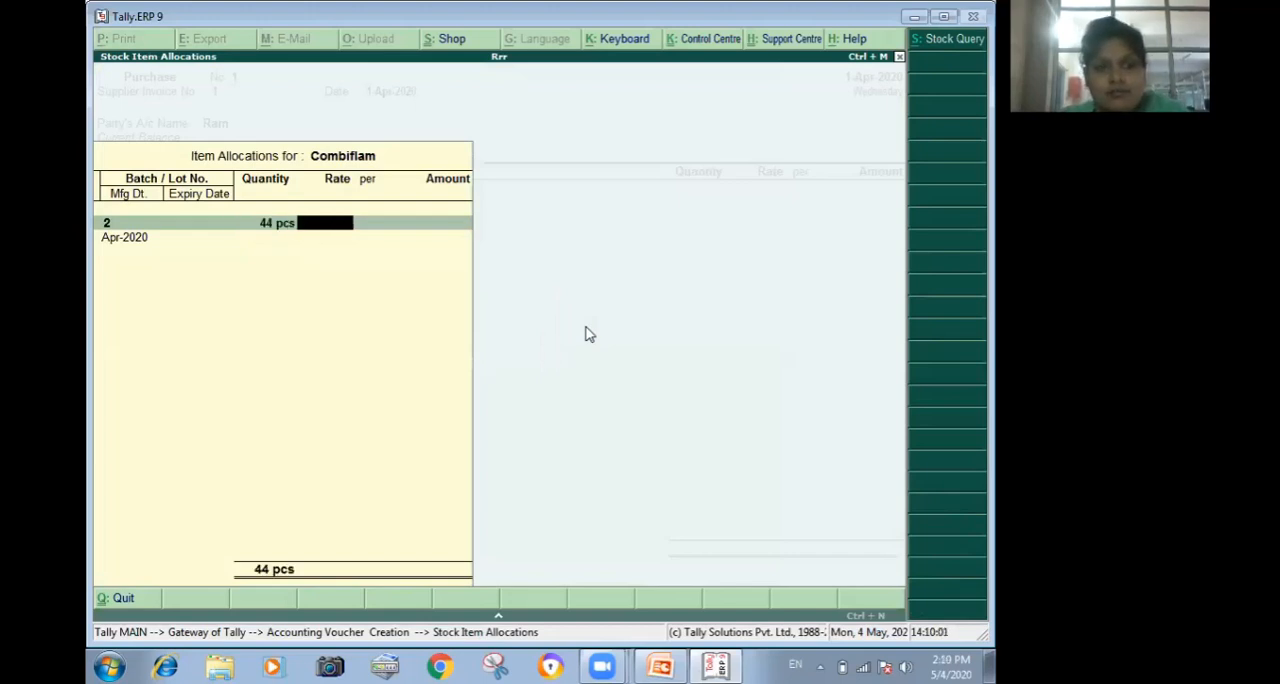
pyautogui.write('55')
pyautogui.press('Return')
pyautogui.press('Return')
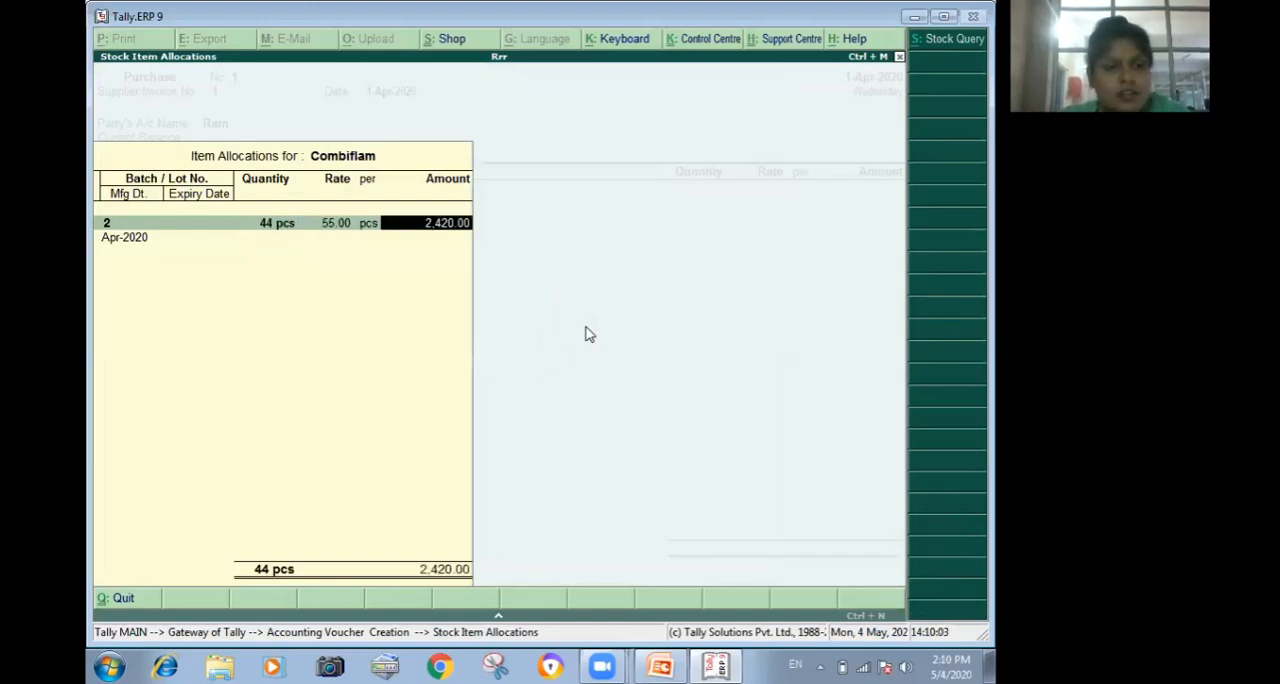
pyautogui.press('Return')
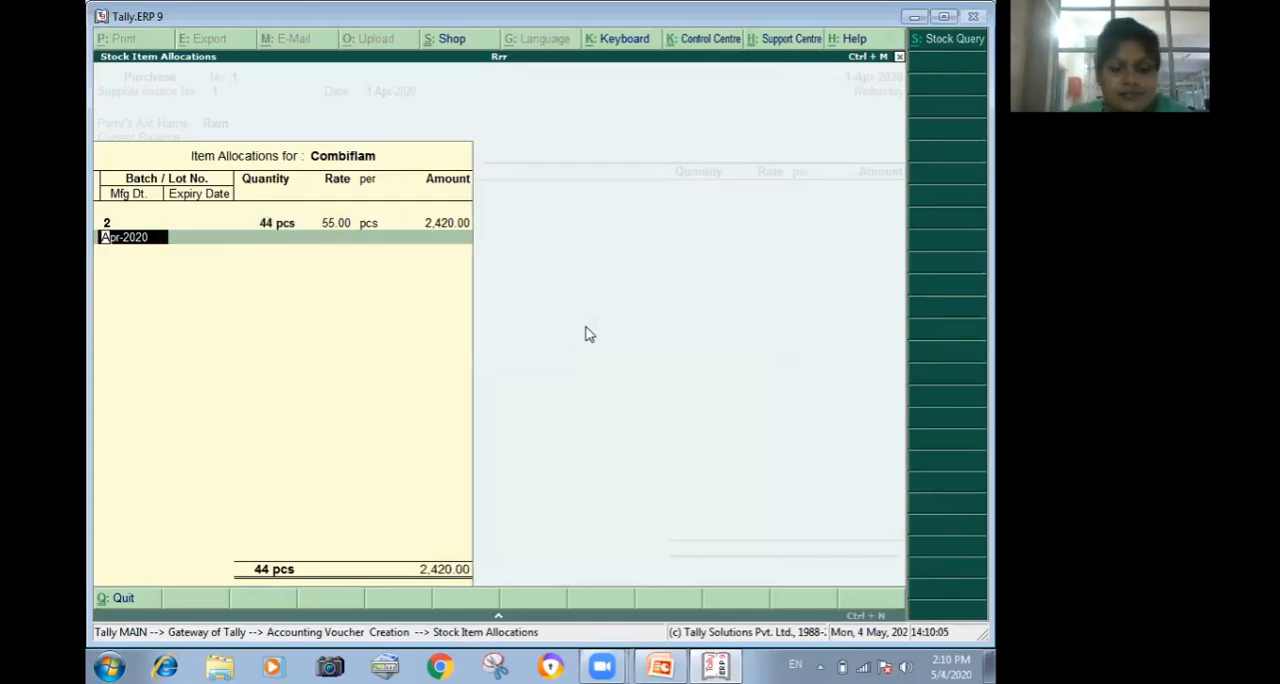
# Set the manufacturing date of Combiflam's batch 2 to Apr-2019.
pyautogui.write('apr')
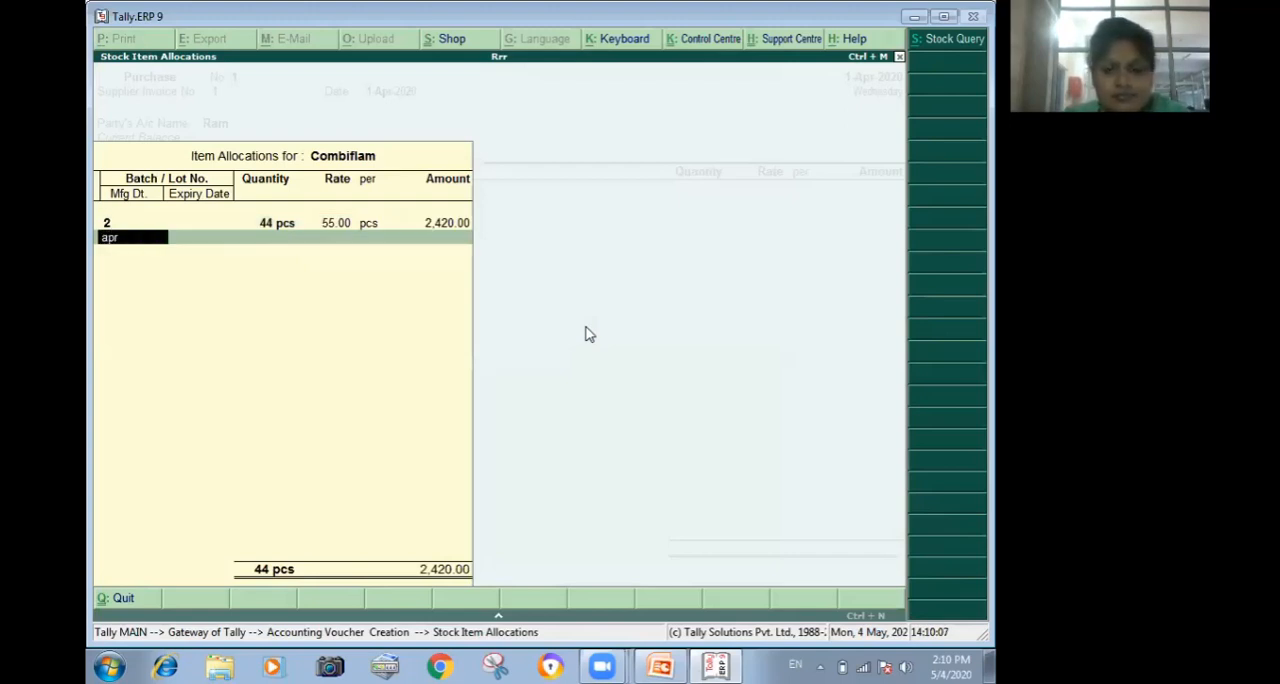
pyautogui.write('-201')
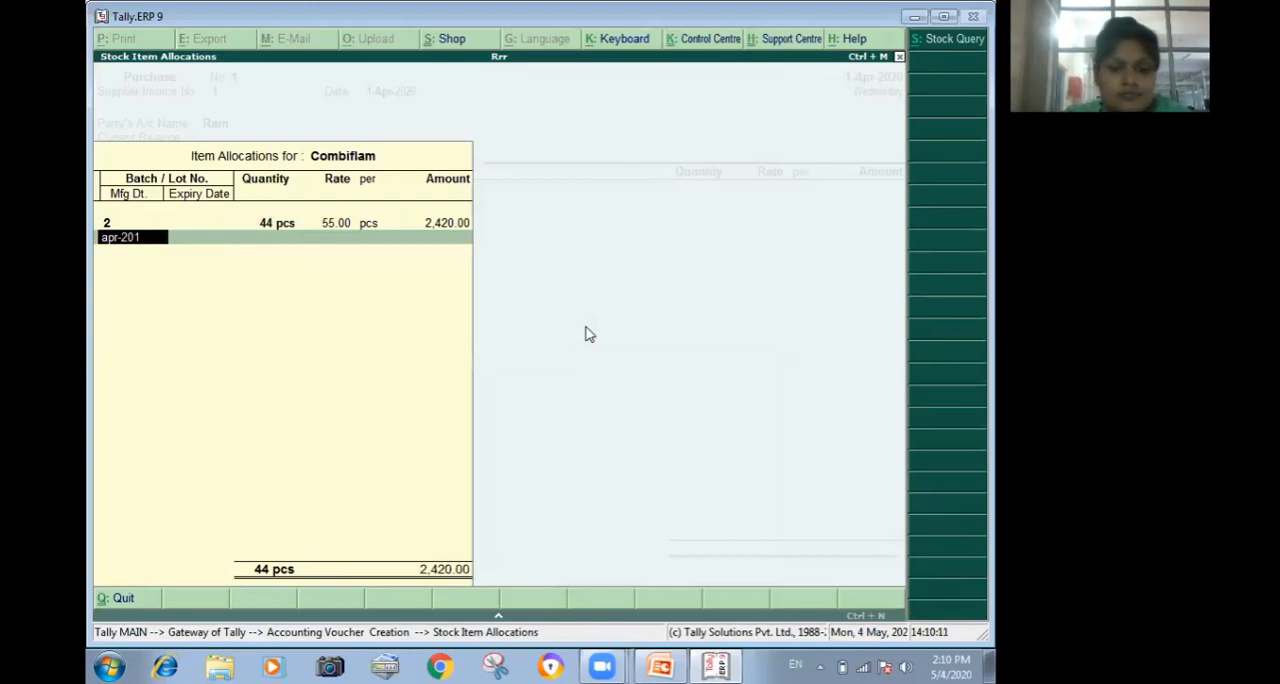
pyautogui.write('9')
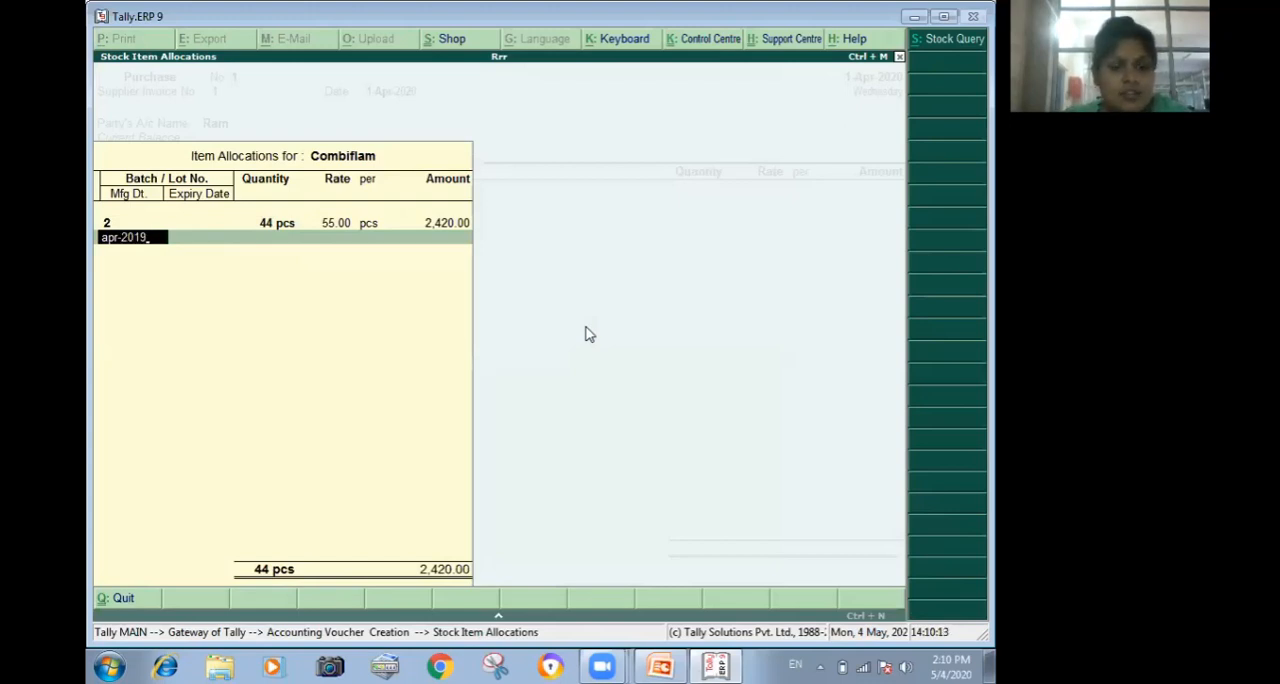
pyautogui.press('Return')
# Set the batch's expiry date to Oct-2020, then end the batch allocation and accept the Combiflam line.
pyautogui.write('oct')
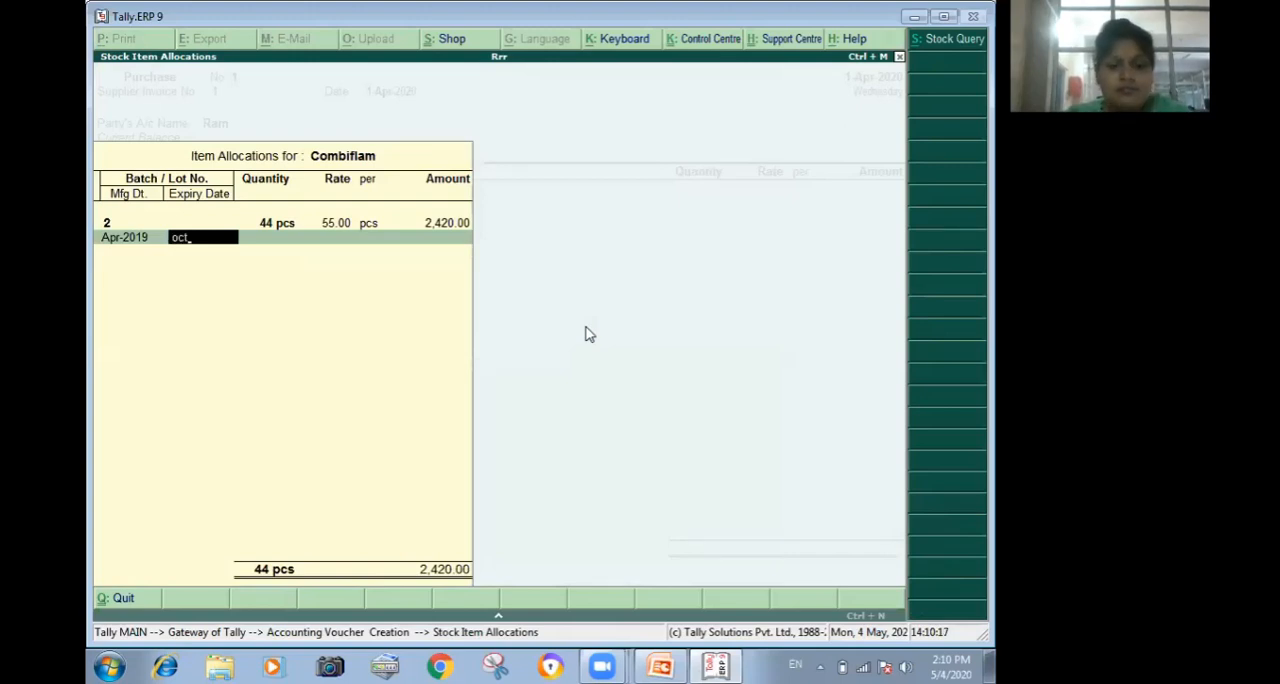
pyautogui.write('-2020')
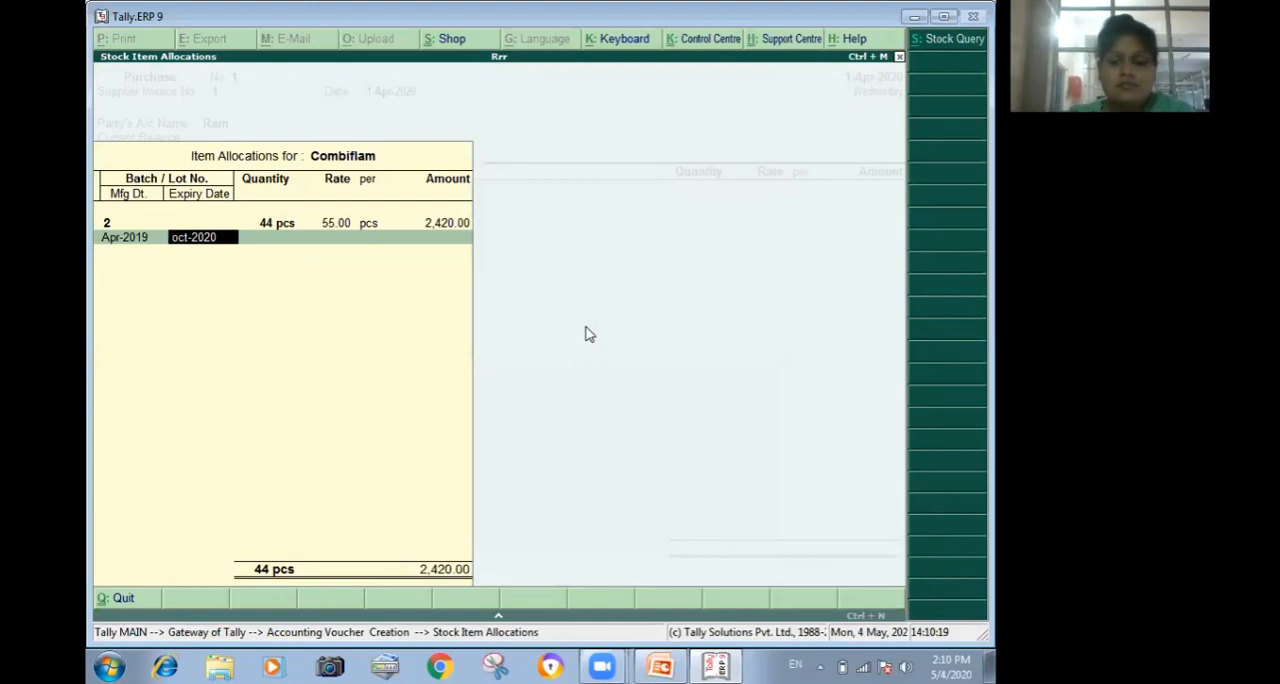
pyautogui.press('Return')
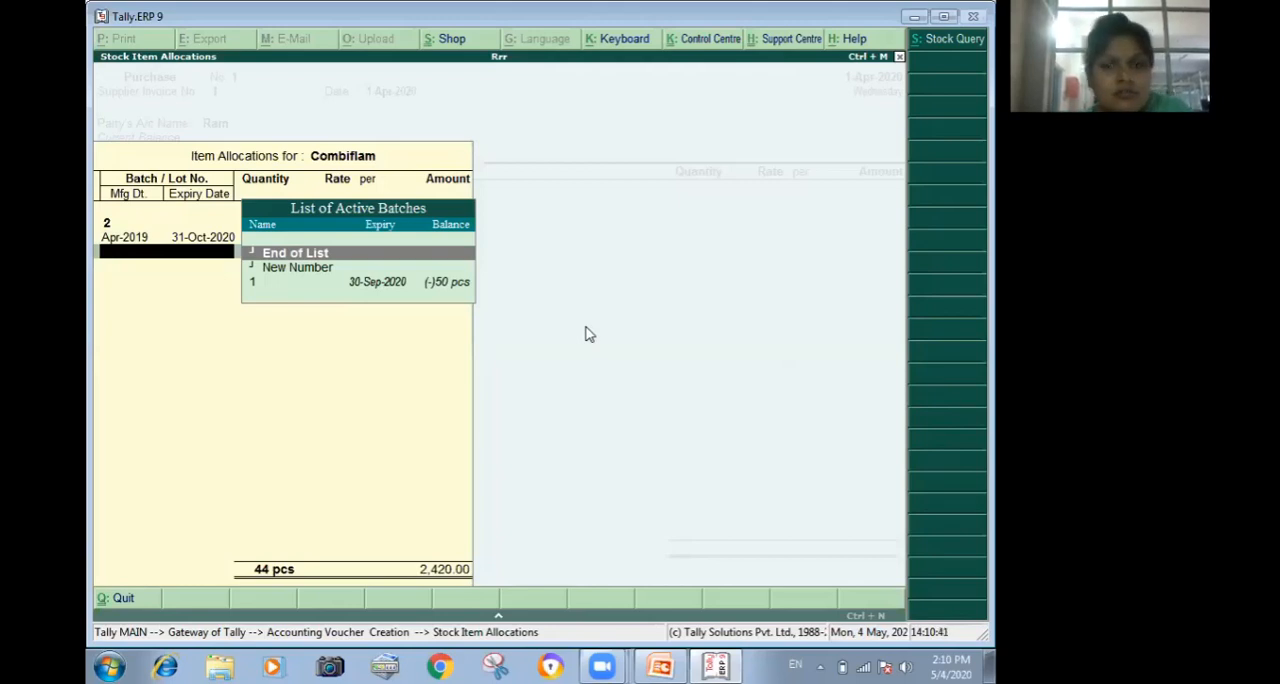
pyautogui.press('Return')
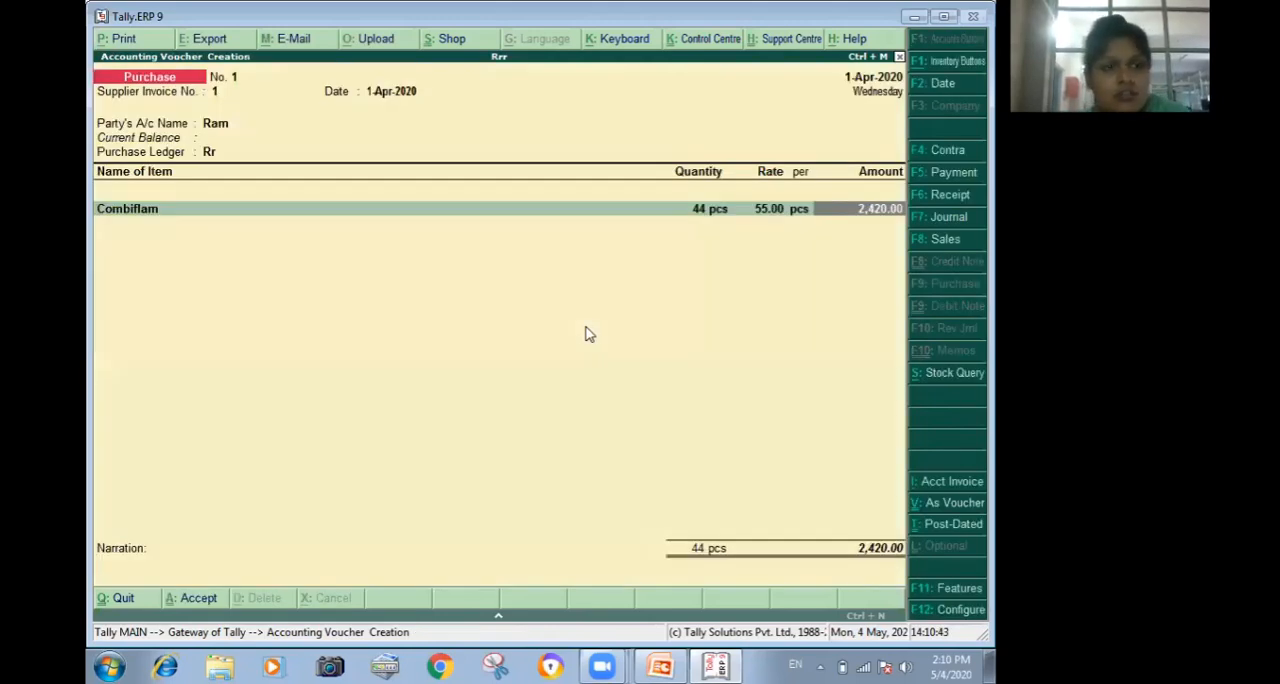
pyautogui.press('Return')
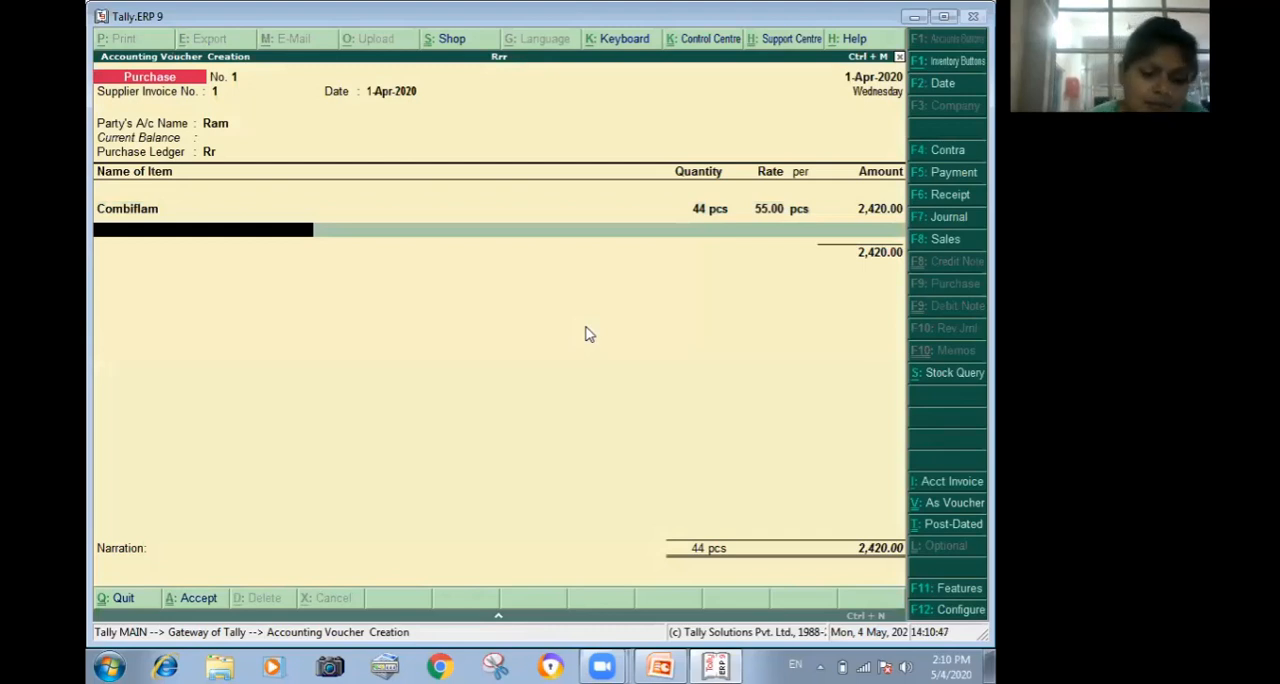
# Start a new stock item named Disprin from the purchase voucher, under Primary, with pcs as its unit.
pyautogui.hotkey('alt', 'c')
pyautogui.write('D')
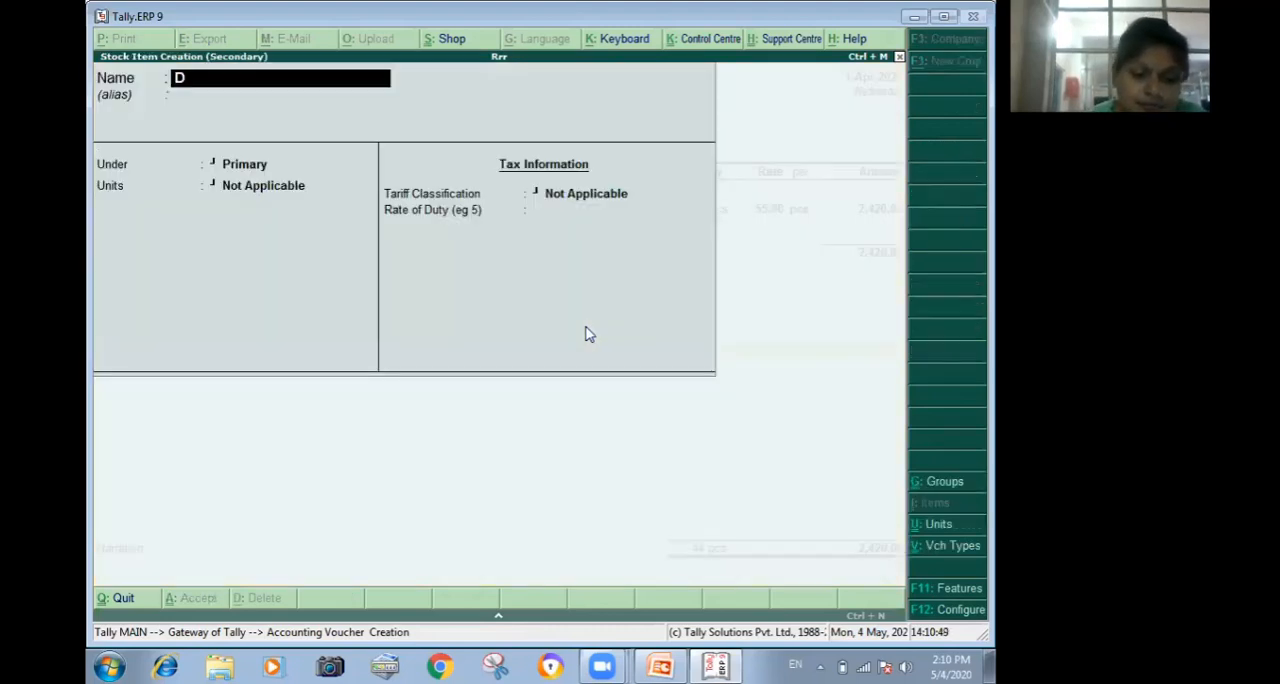
pyautogui.write('isprin')
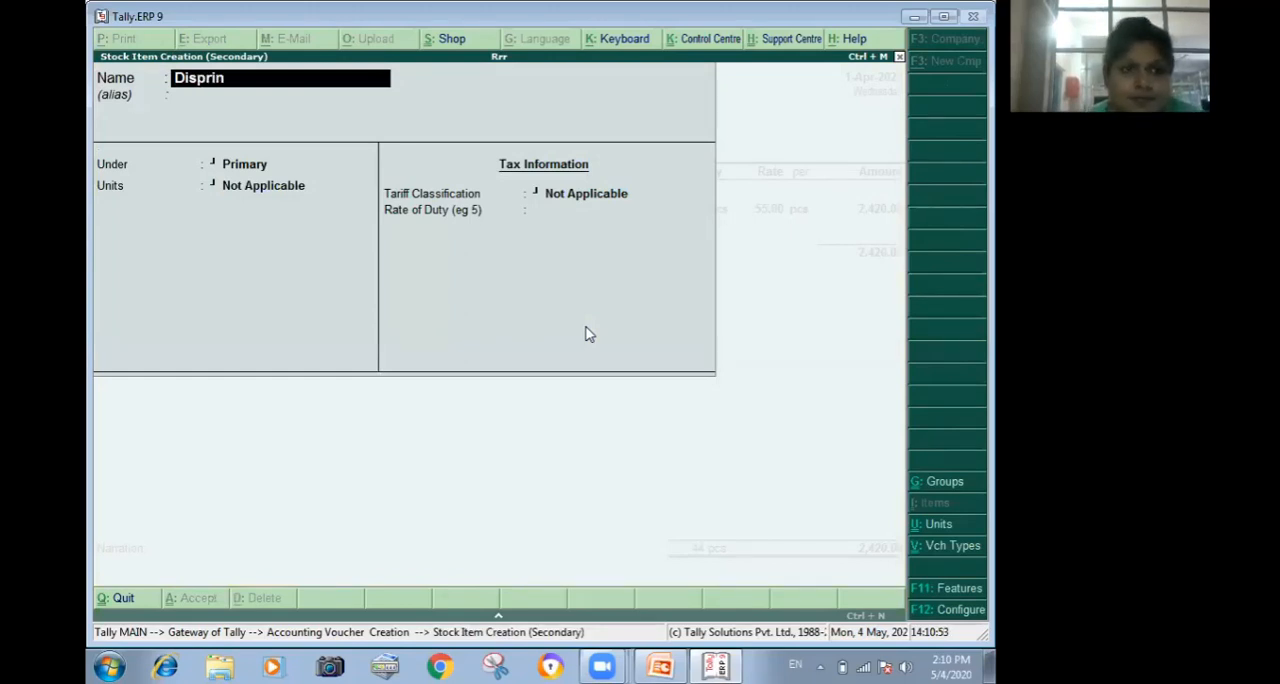
pyautogui.press('Return')
pyautogui.press('Return')
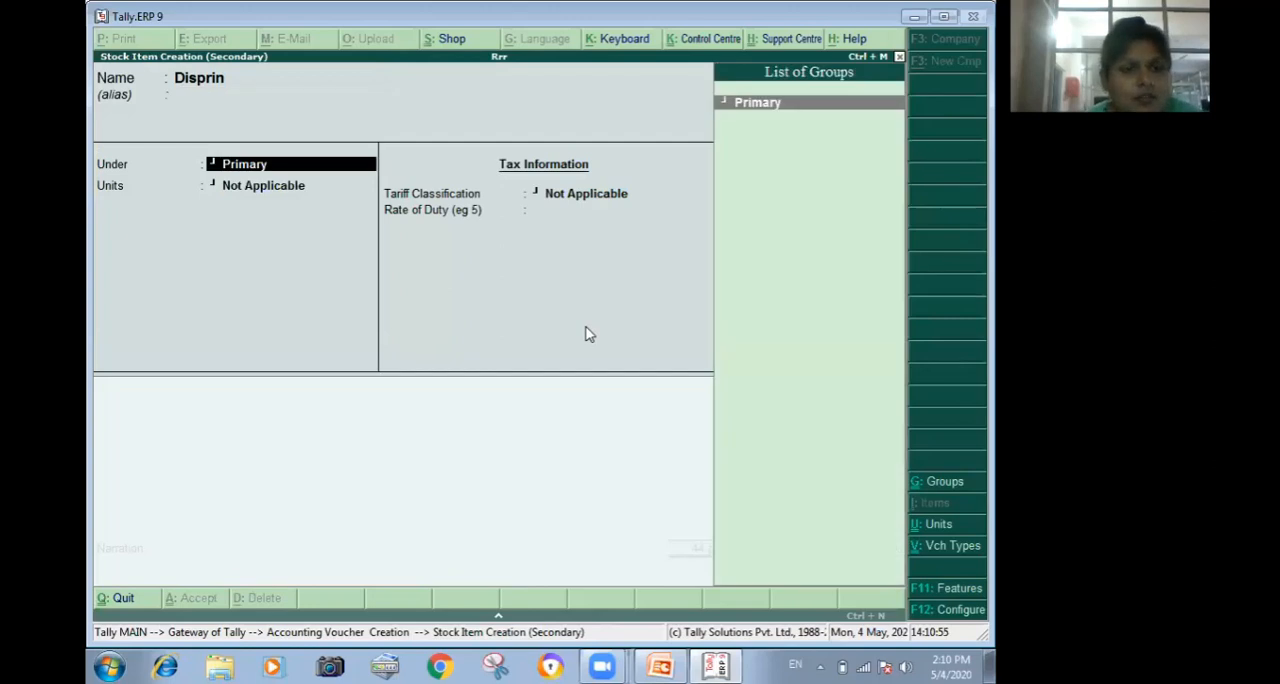
pyautogui.press('Return')
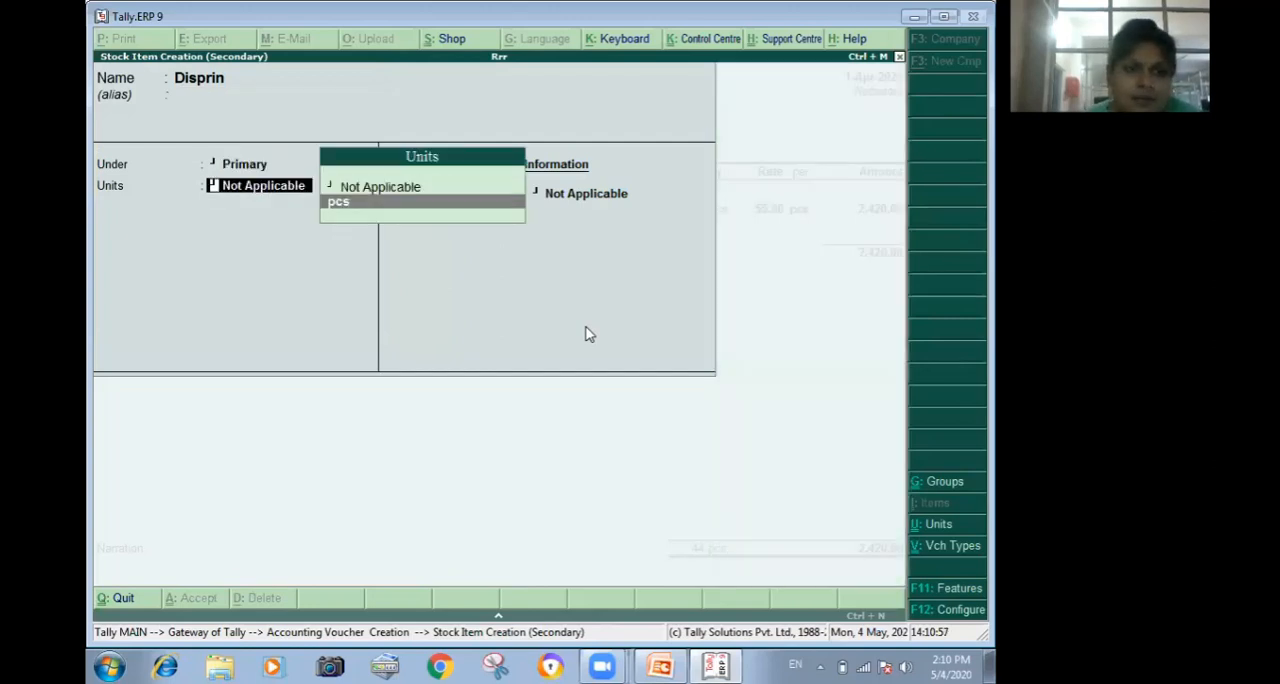
pyautogui.press('Return')
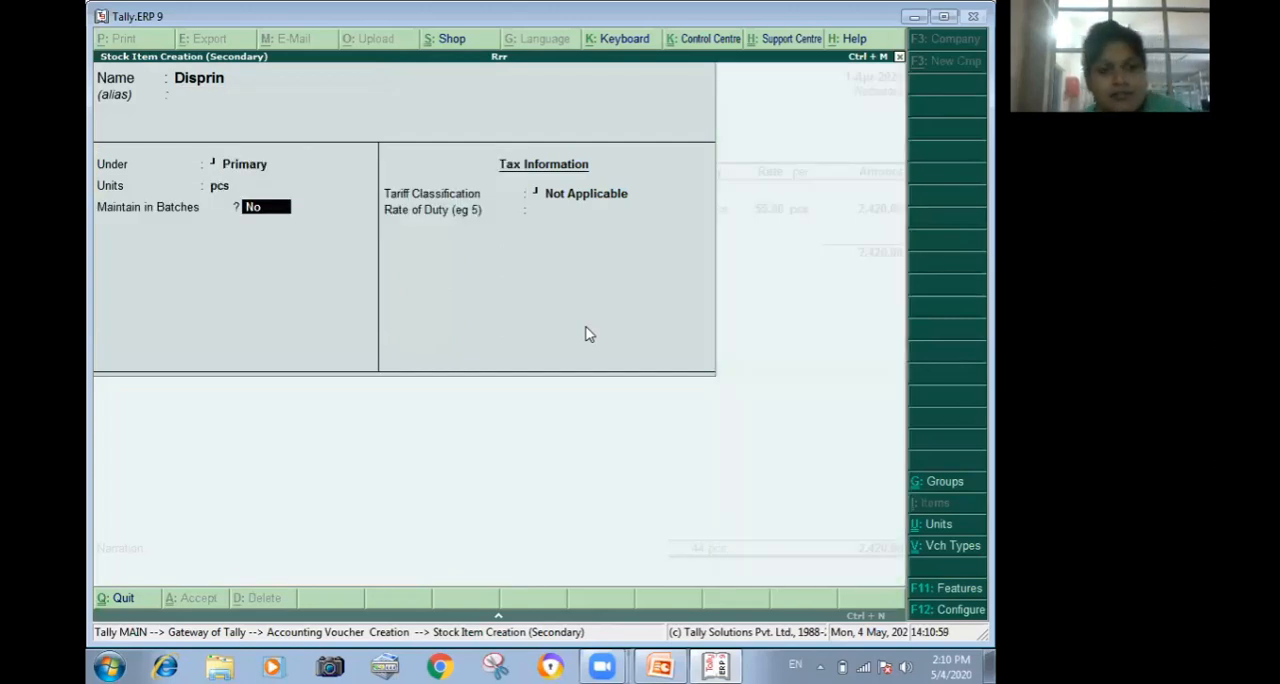
# Maintain Disprin in batches with manufacturing date tracking and expiry dates, leave the duty rate blank, and save the item.
pyautogui.write('y')
pyautogui.press('Return')
pyautogui.write('y')
pyautogui.press('Return')
pyautogui.write('y')
pyautogui.press('Return')
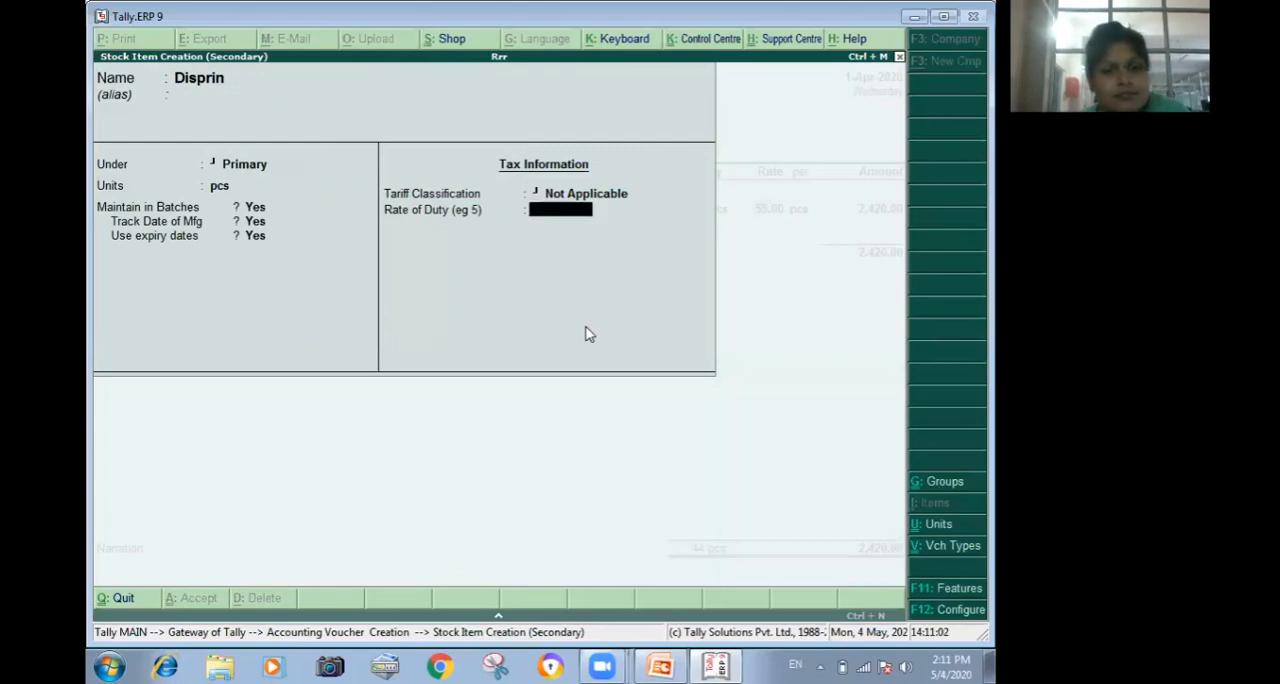
pyautogui.press('Return')
pyautogui.press('Return')
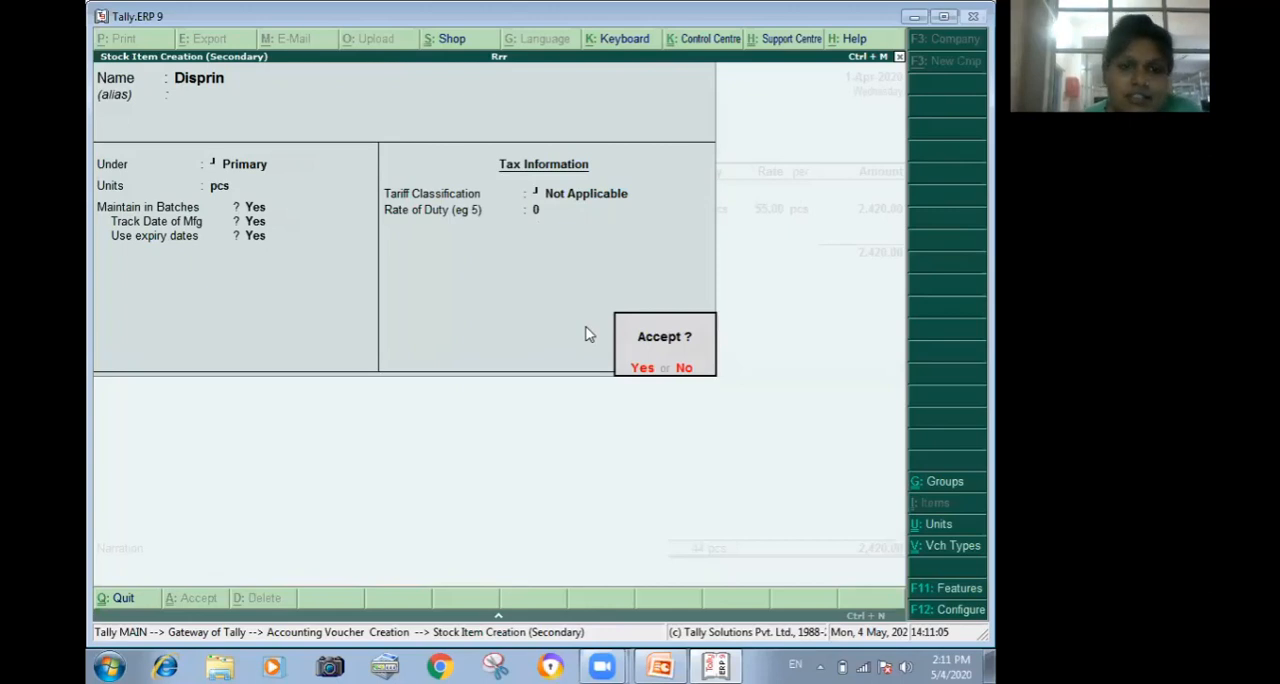
pyautogui.press('Return')
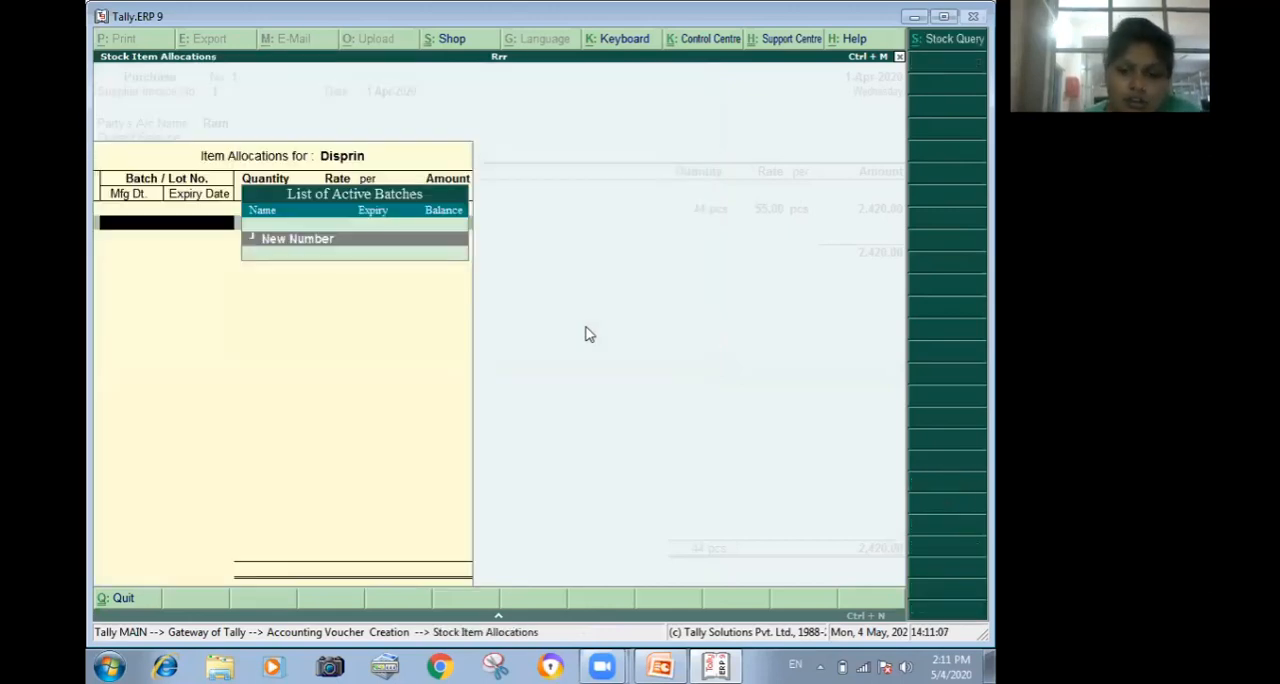
# Allocate Disprin to a new batch numbered 2 with a quantity of 44 pcs at a rate of 55 per piece.
pyautogui.press('Return')
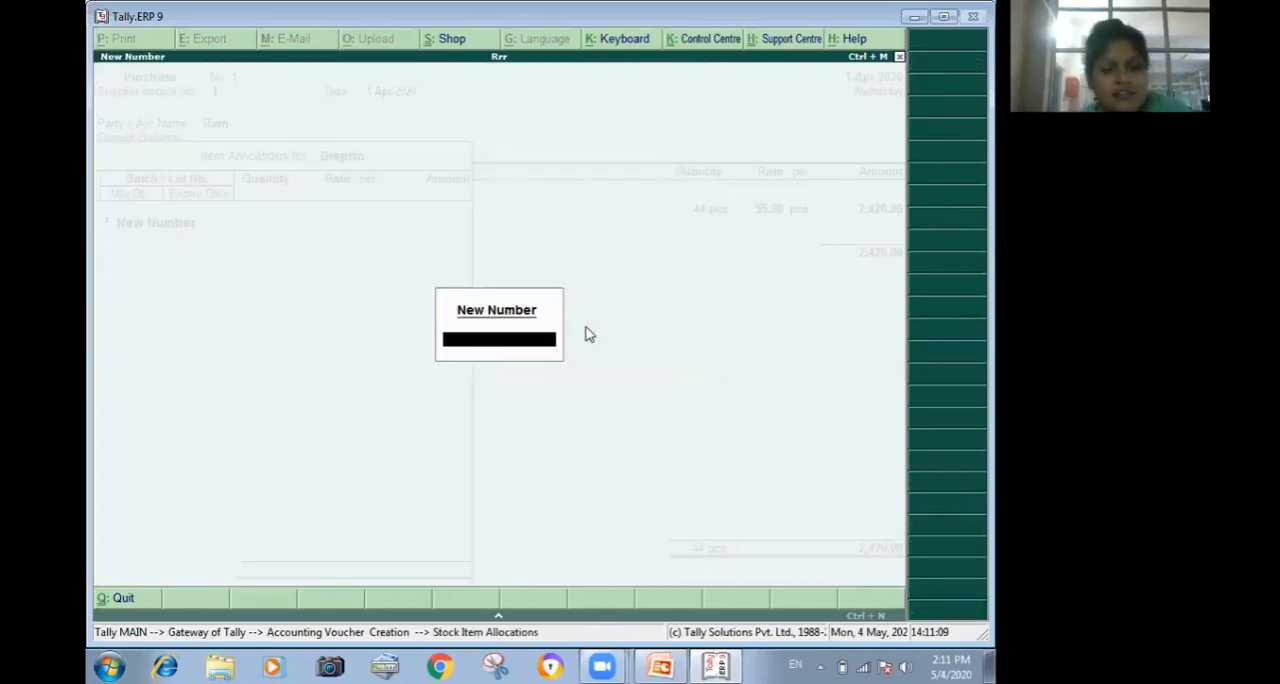
pyautogui.write('2')
pyautogui.press('Return')
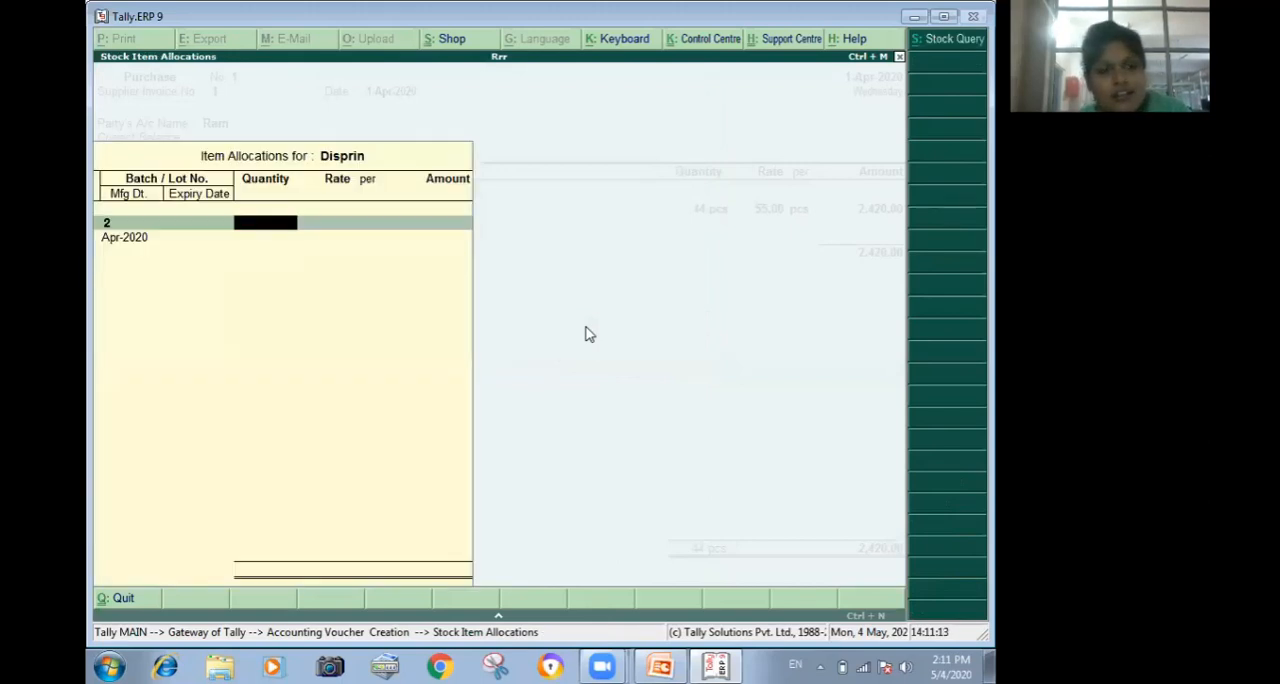
pyautogui.write('44 pcs')
pyautogui.press('Return')
pyautogui.write('55')
pyautogui.press('Return')
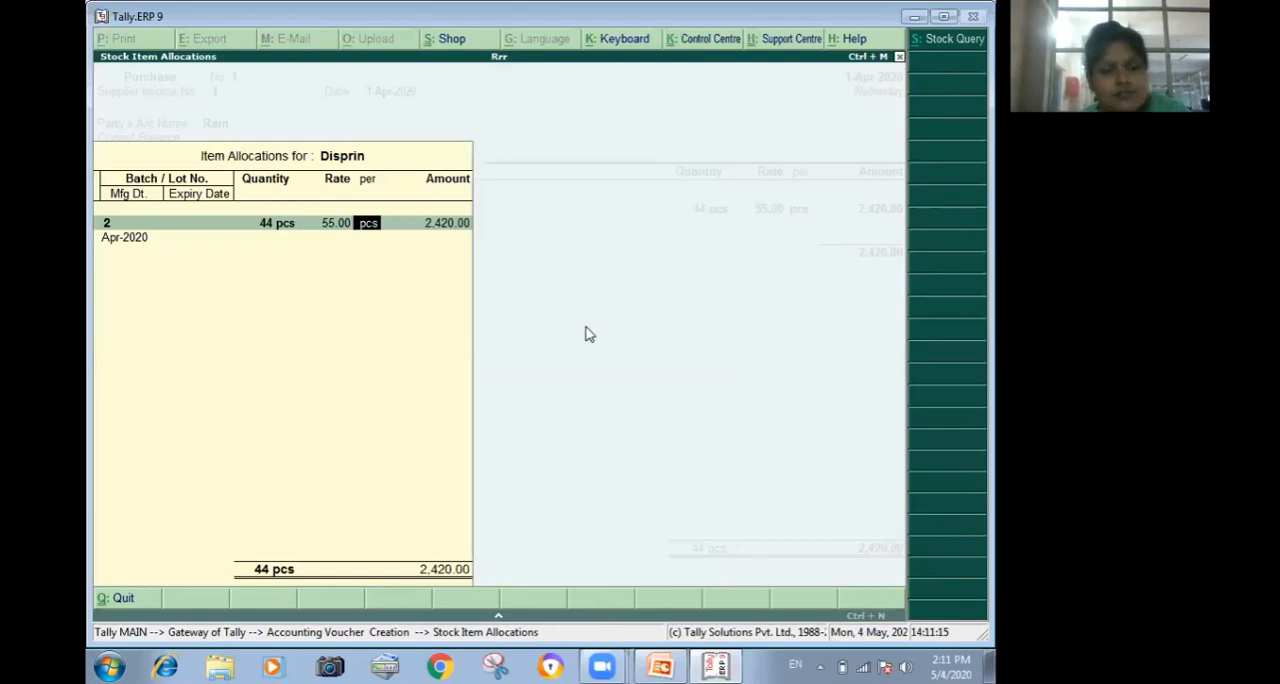
pyautogui.press('Return')
pyautogui.press('Return')
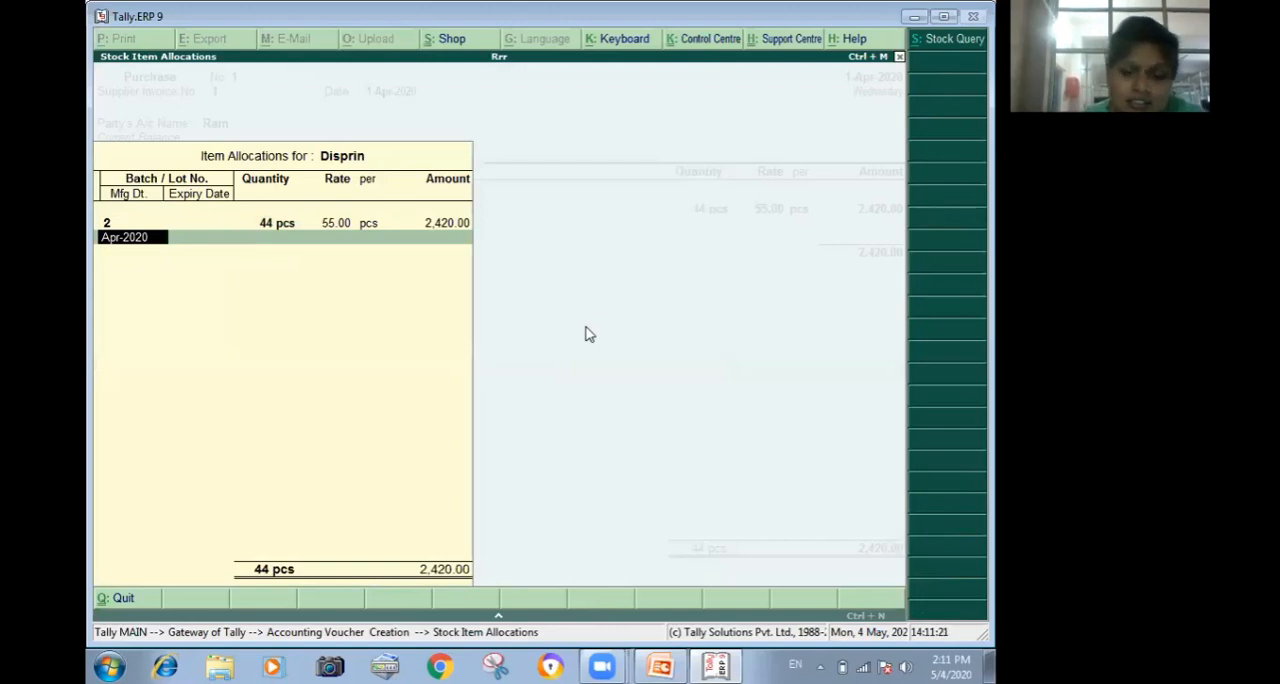
# Set the Disprin batch's manufacturing date to Sep-2019 and its expiry date to Sep-2021.
pyautogui.write('sep')
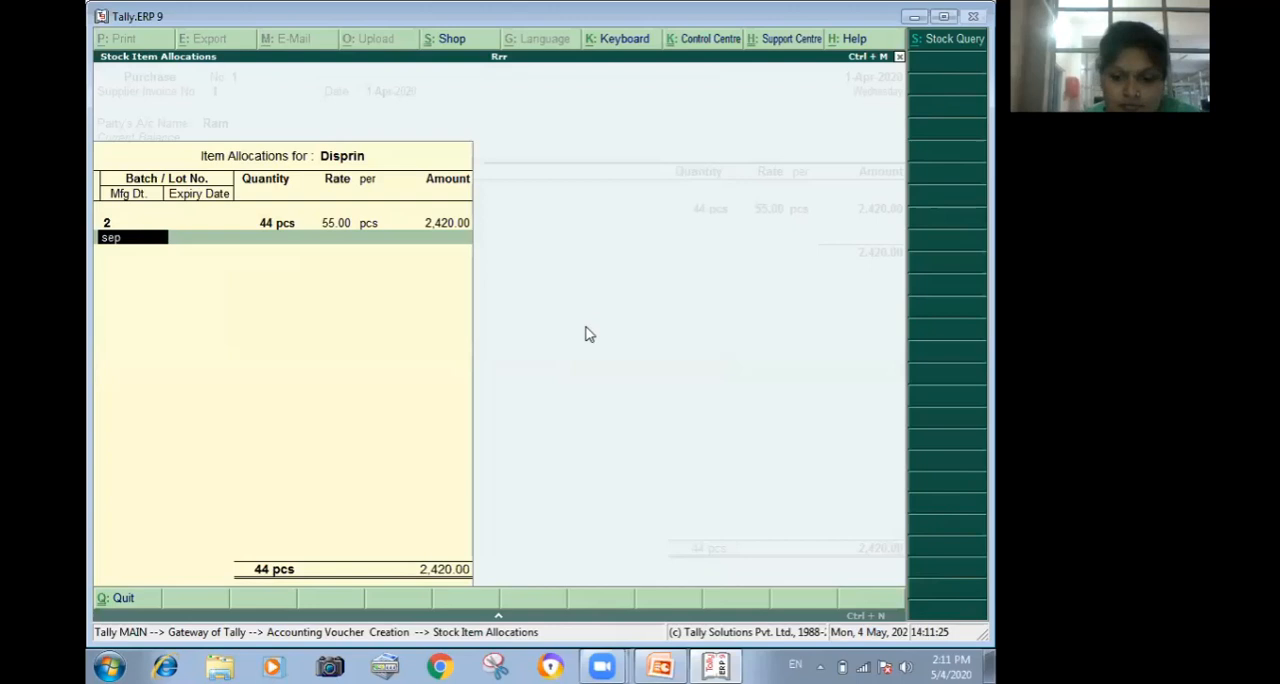
pyautogui.write('-2019')
pyautogui.press('Return')
pyautogui.write('sep-2021')
pyautogui.press('Return')
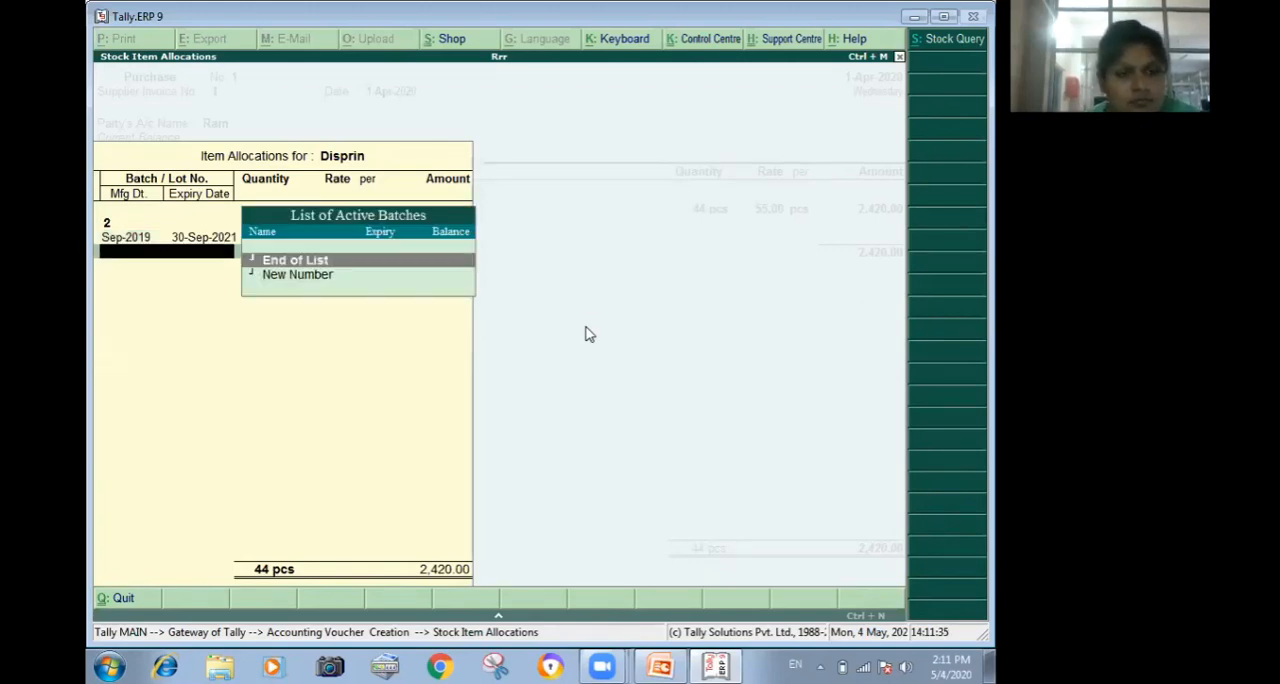
# Finish the Disprin batch allocation, end the item list without a narration, and save the purchase voucher.
pyautogui.press('Return')
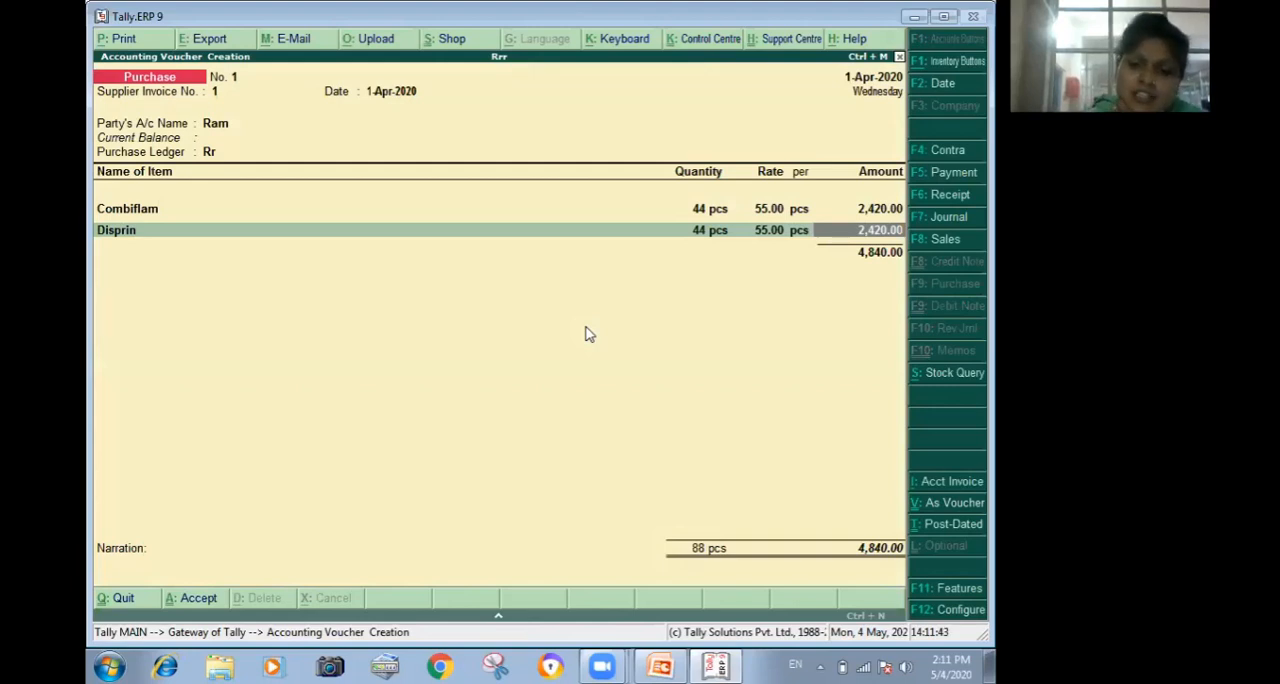
pyautogui.press('Return')
pyautogui.press('Return')
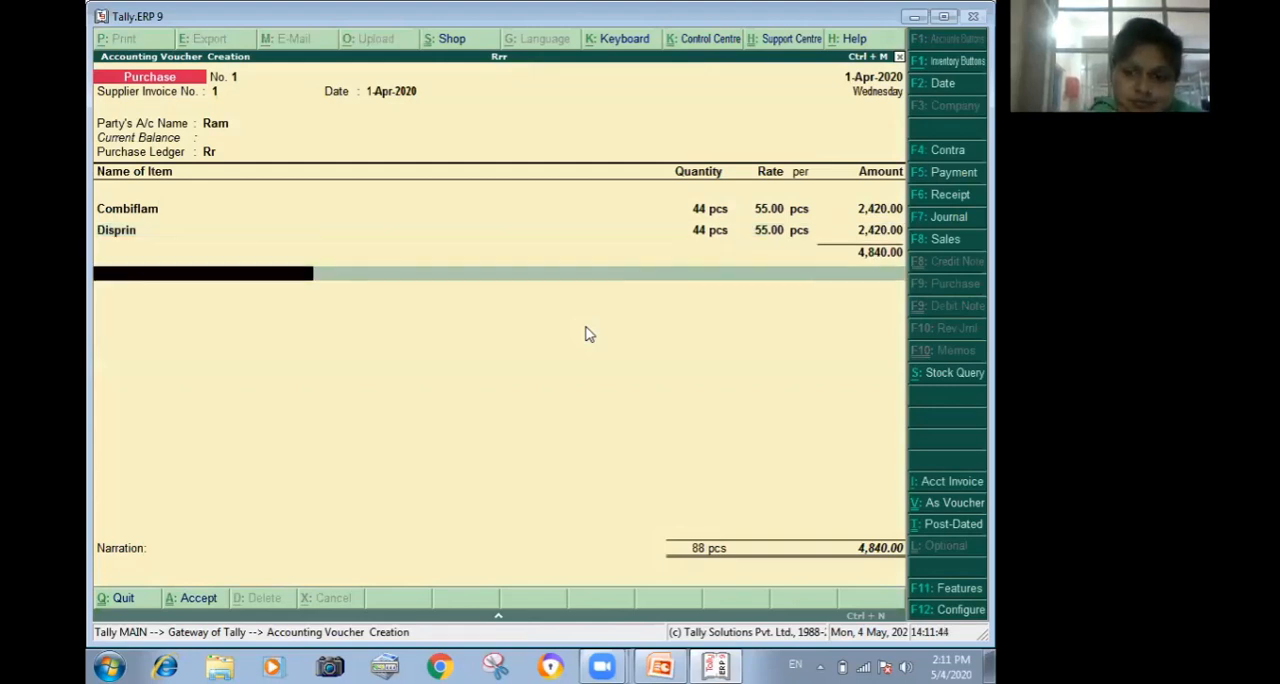
pyautogui.press('Return')
pyautogui.press('Return')
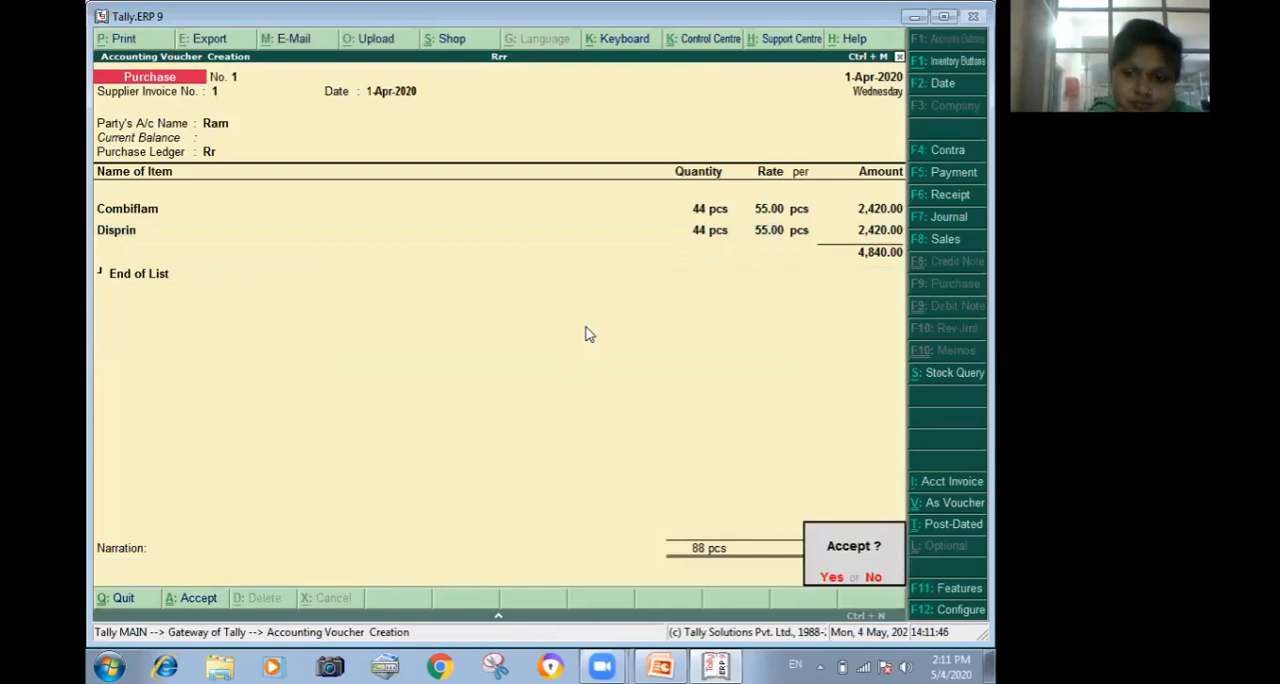
pyautogui.press('Return')
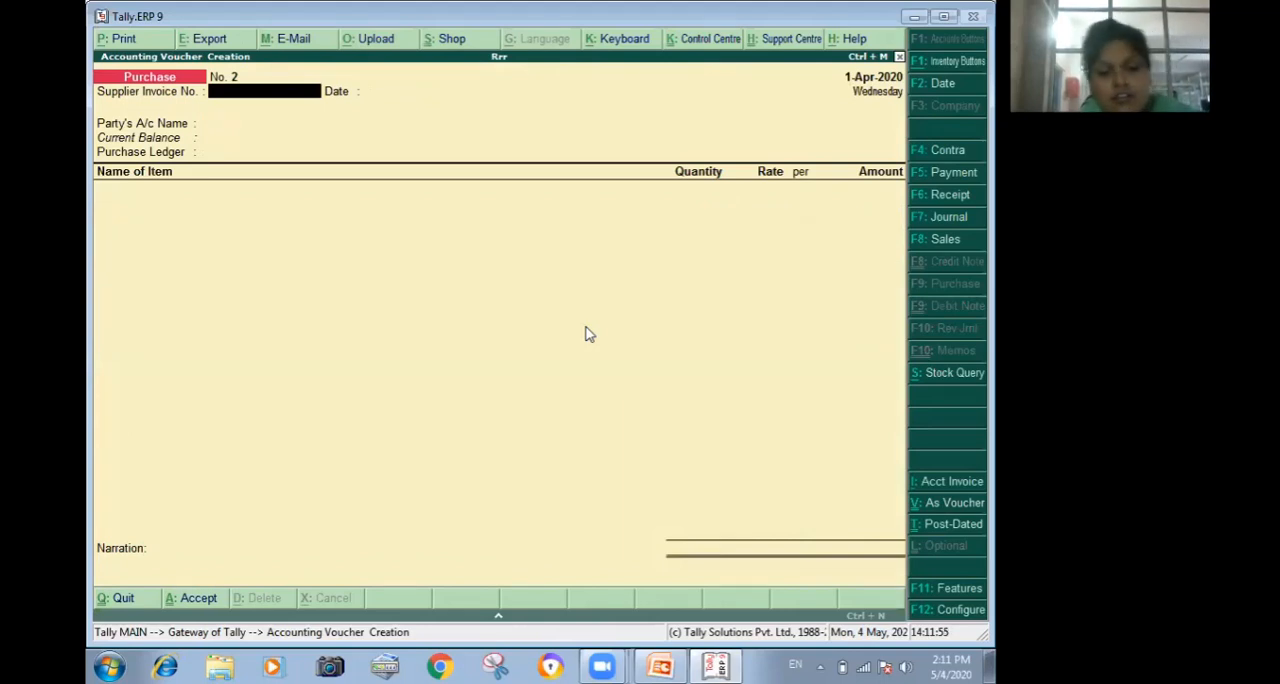
# Start a sales voucher with reference number 1.
pyautogui.press('F8')
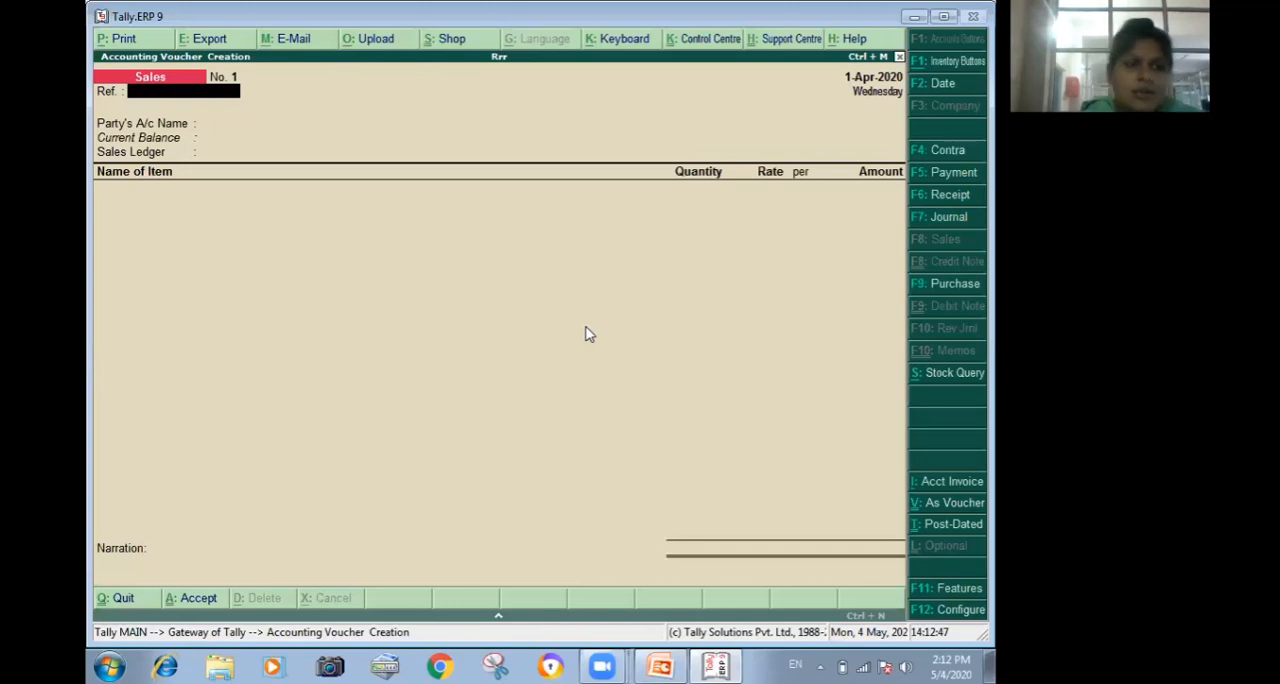
pyautogui.write('1')
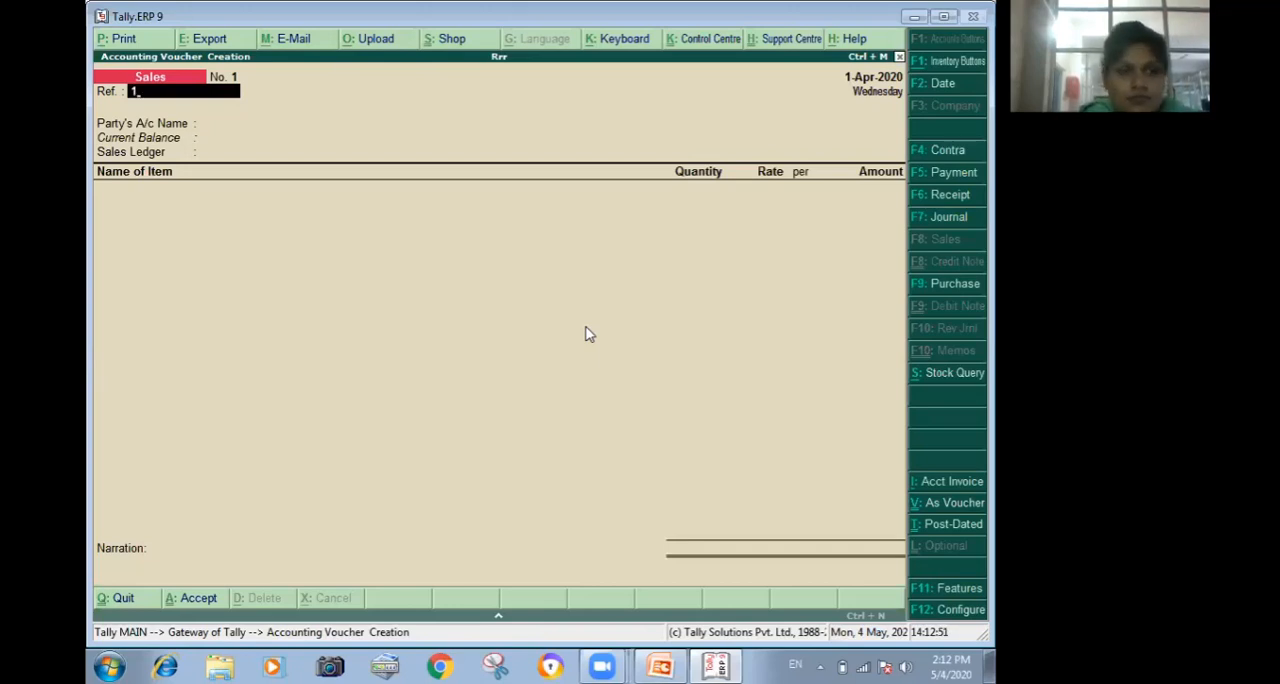
pyautogui.press('Return')
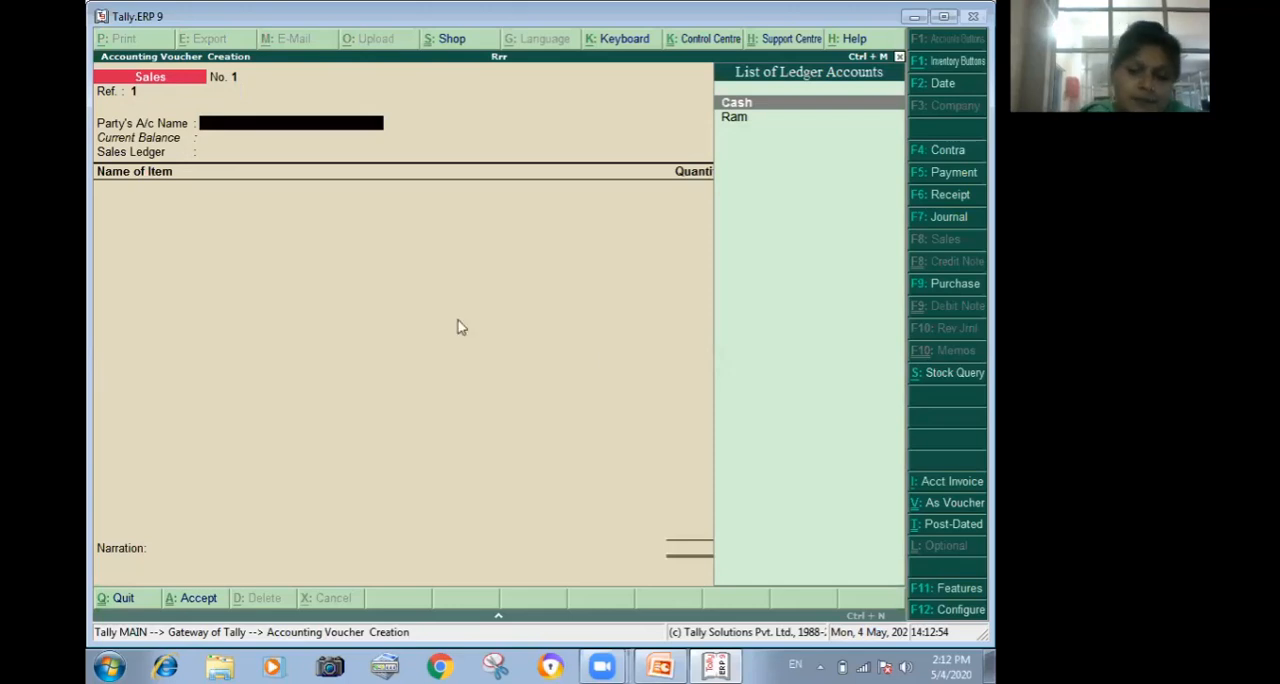
# Start a new party ledger named Ee from the sales voucher and place it under Sundry Debtors.
pyautogui.hotkey('alt', 'c')
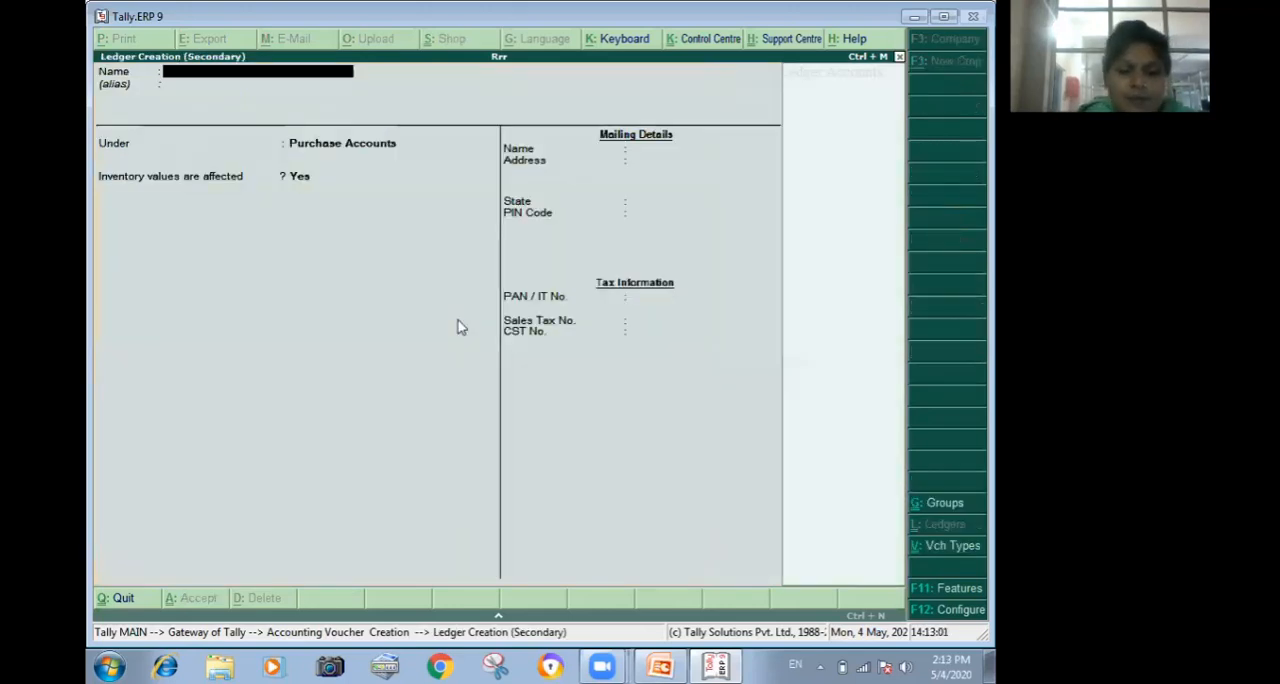
pyautogui.write('Ee')
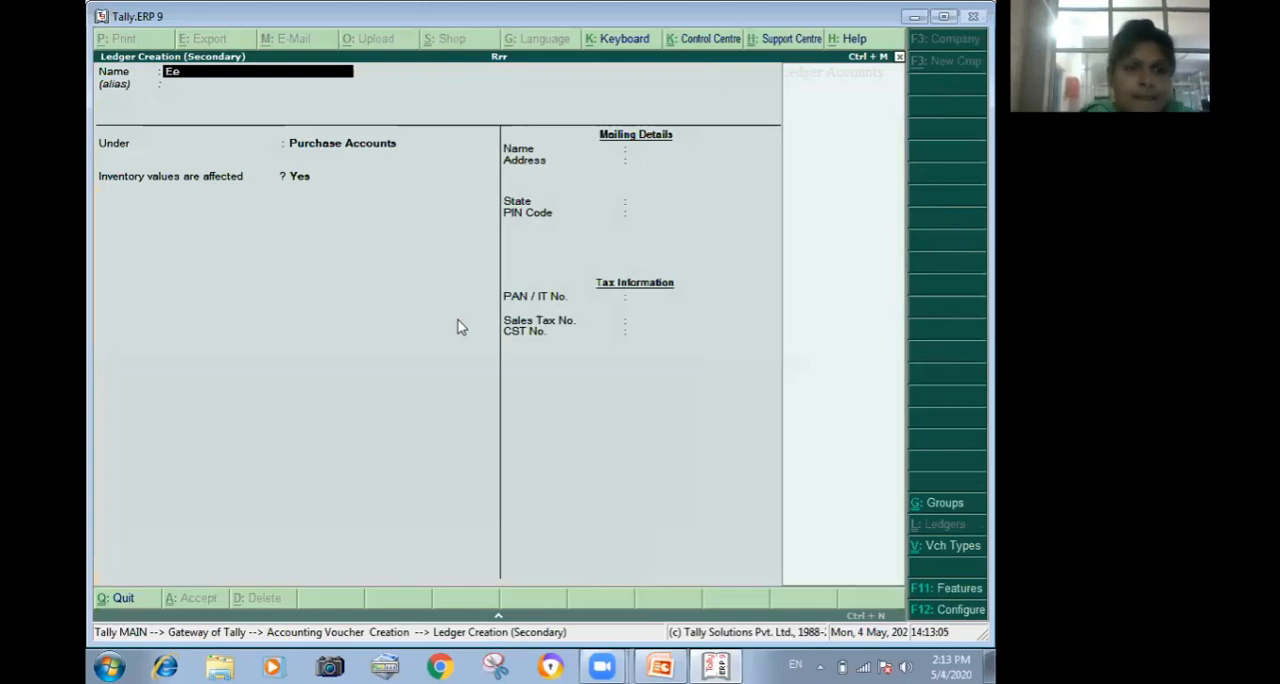
pyautogui.press('Return')
pyautogui.press('Return')
pyautogui.write('S')
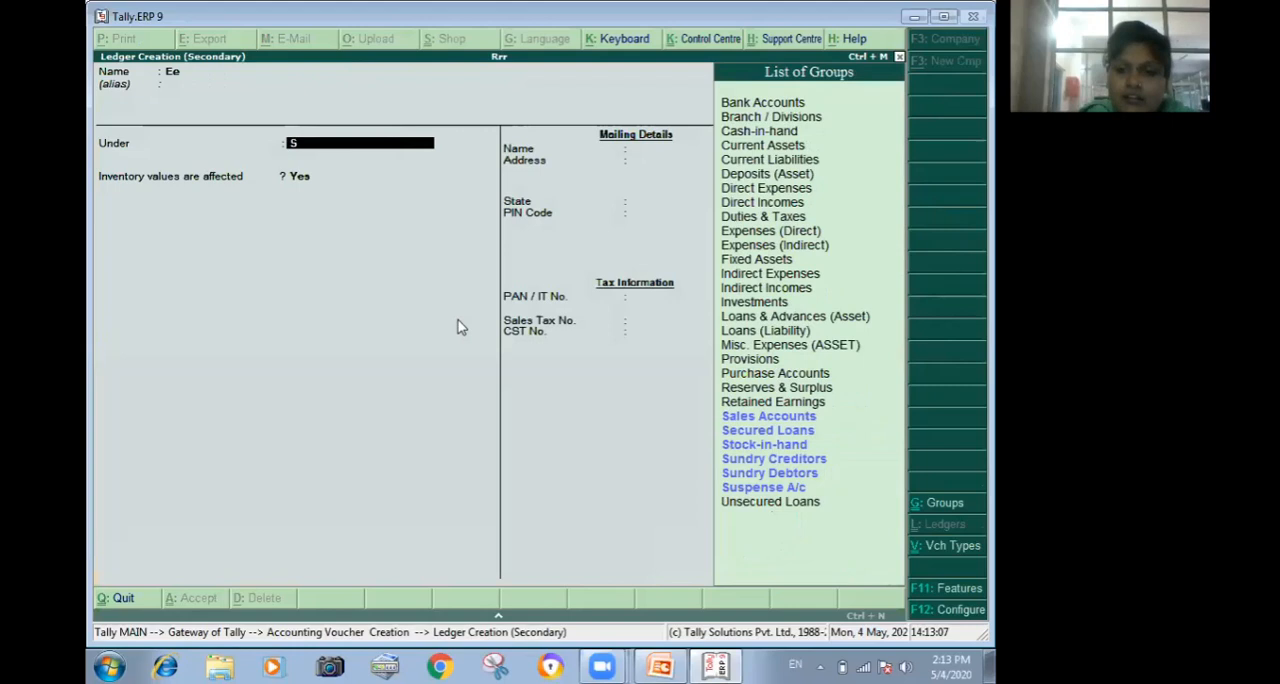
pyautogui.press('Down')
pyautogui.press('Down')
pyautogui.press('Down')
pyautogui.press('Down')
pyautogui.press('Down')
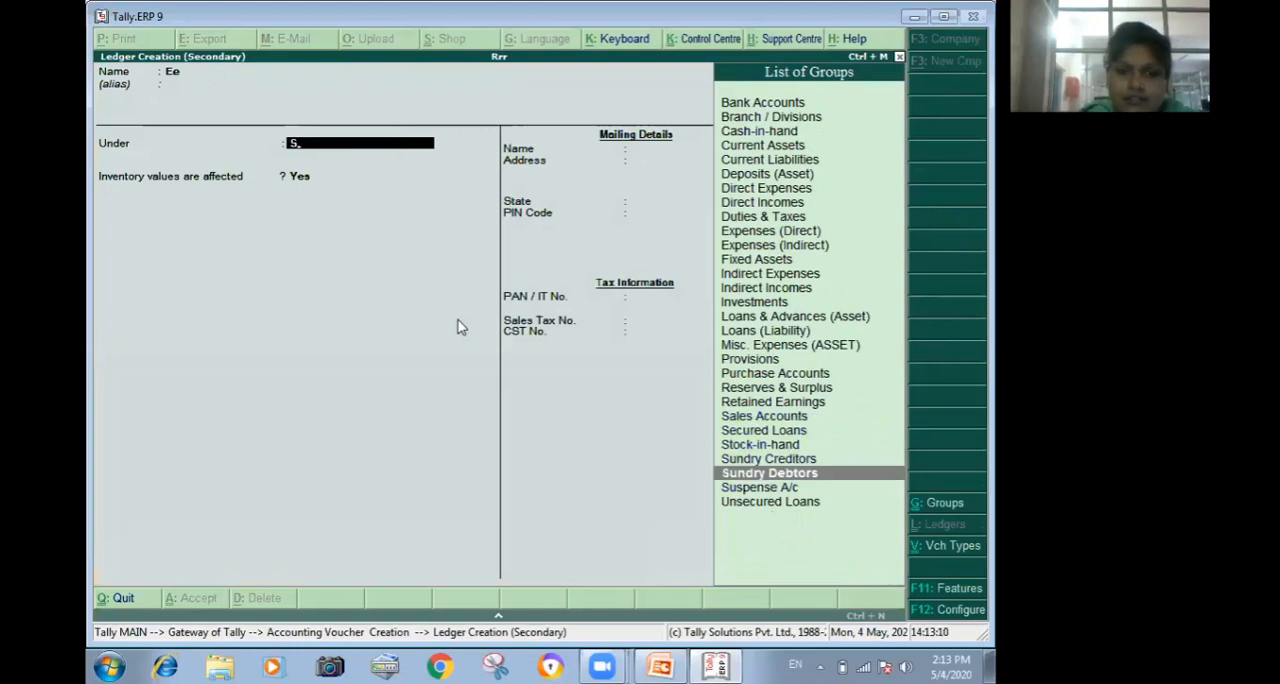
pyautogui.press('Return')
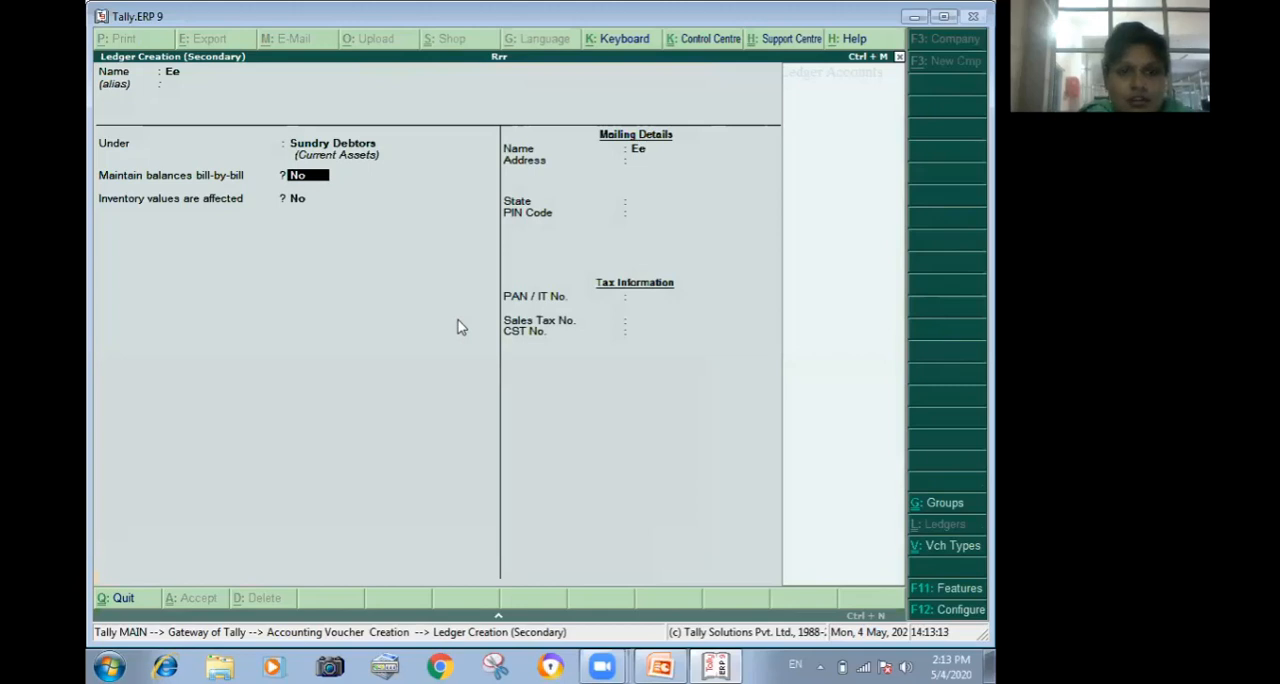
# Set the Ee ledger's state to Haryana, enter its postal PIN code, leave the tax details blank, and save the ledger.
pyautogui.press('Return')
pyautogui.press('Return')
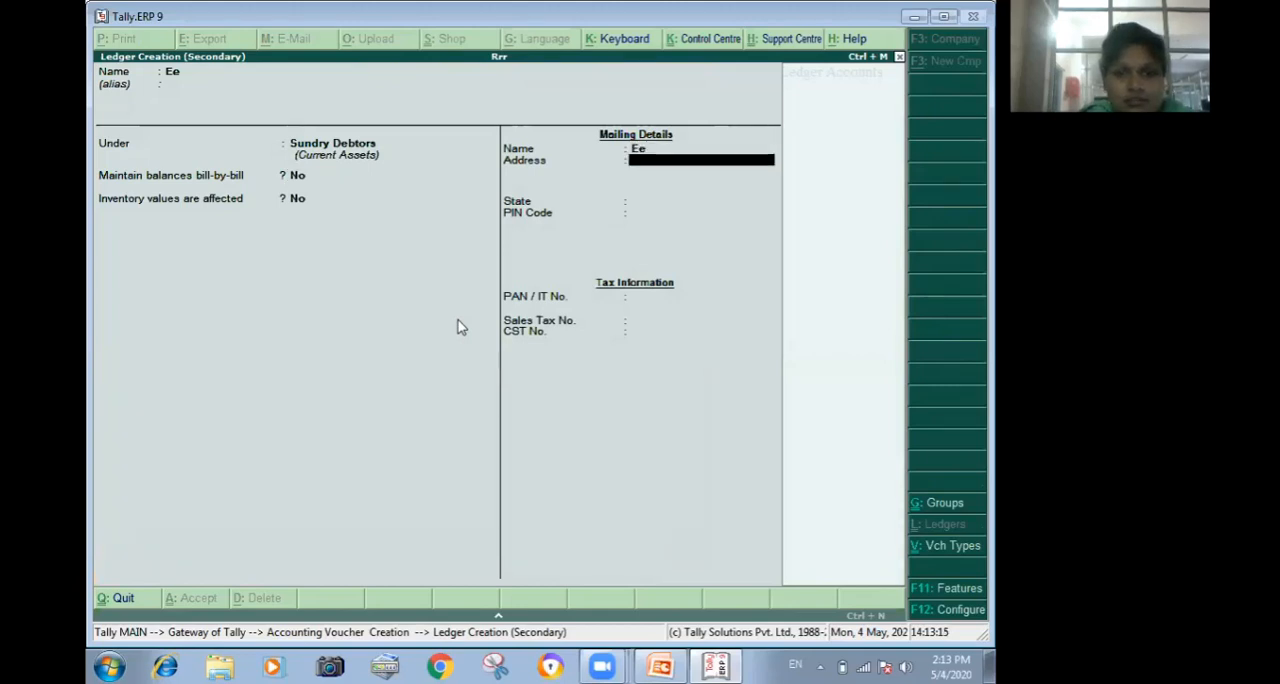
pyautogui.press('Return')
pyautogui.write('Haryana')
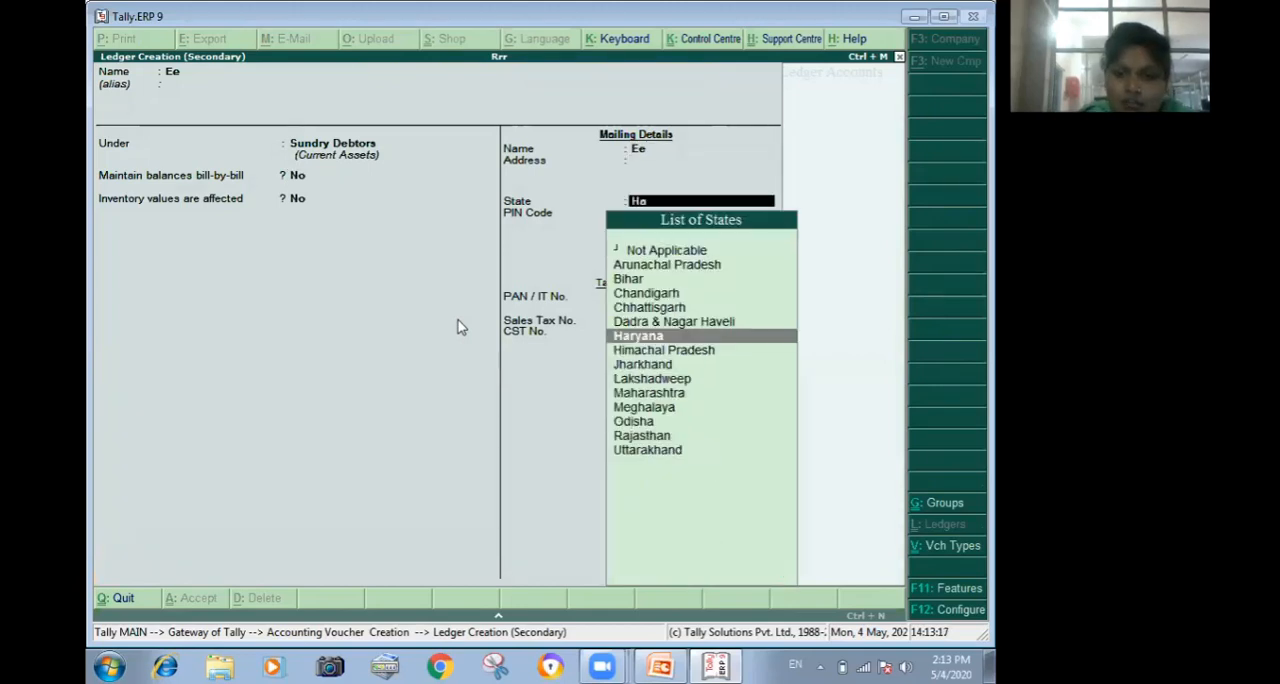
pyautogui.press('Return')
pyautogui.write('1270')
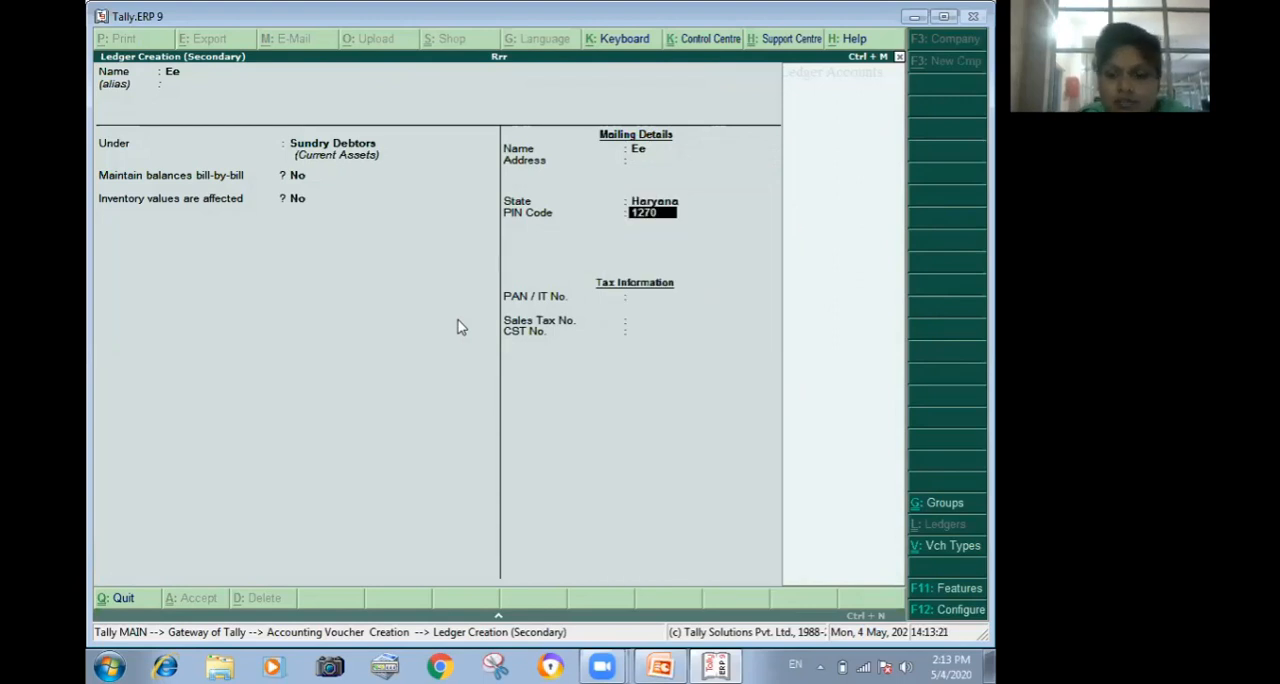
pyautogui.write('21')
pyautogui.press('Return')
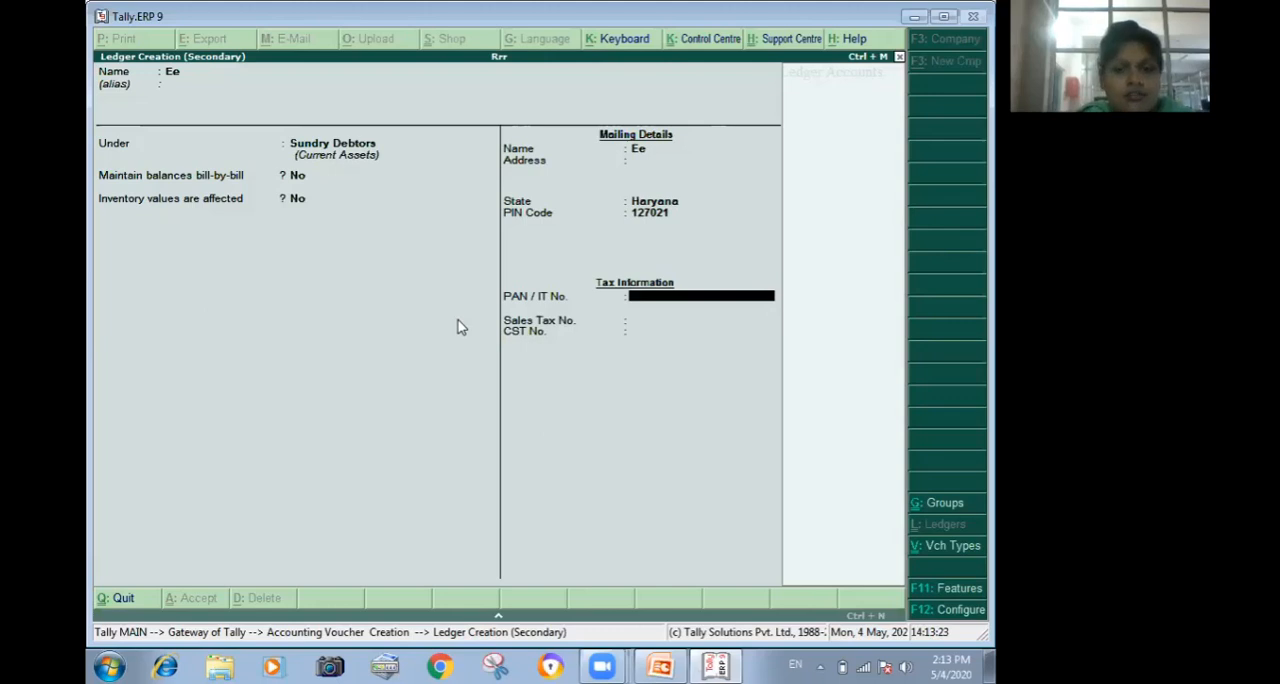
pyautogui.press('Return')
pyautogui.press('Return')
pyautogui.press('Return')
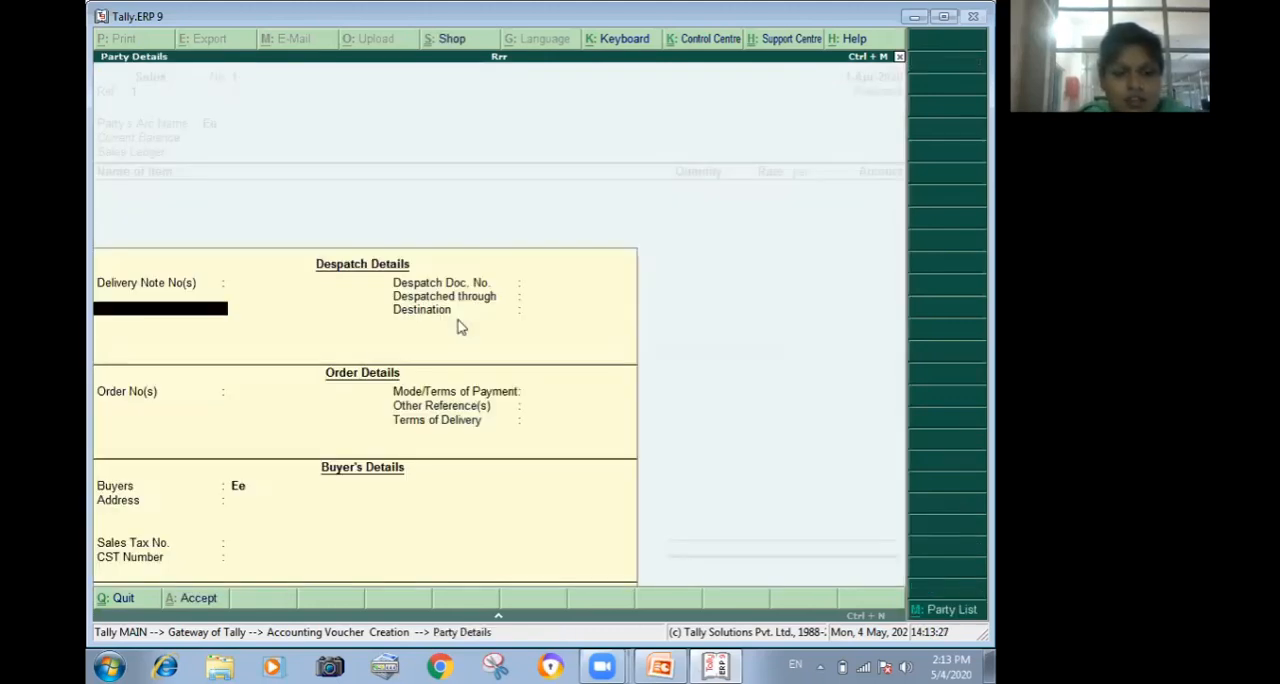
# Enter delivery note 344 dated 1-Apr-2020 and despatch document number 344, leaving the carrier and destination blank.
pyautogui.write('344')
pyautogui.press('Return')
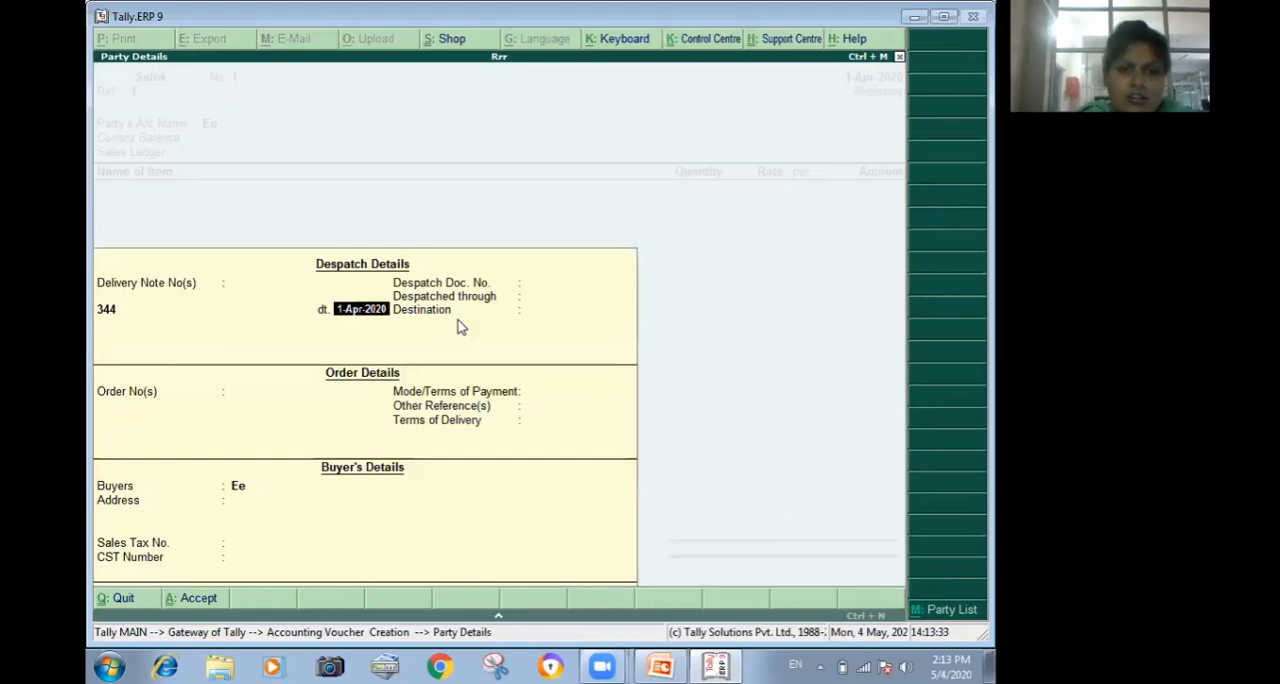
pyautogui.press('Return')
pyautogui.write('344')
pyautogui.press('Return')
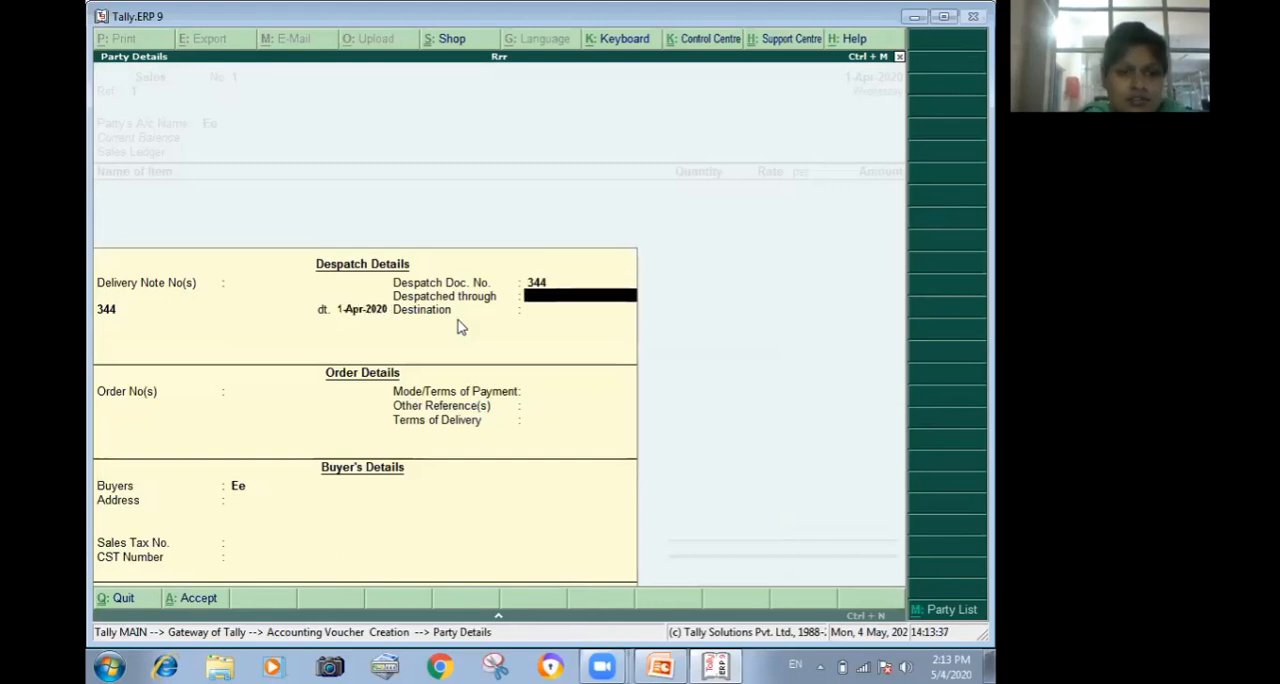
pyautogui.press('Return')
pyautogui.press('Return')
# Enter the order number dated 1-Apr-2020, leave the other order fields blank, and accept the party details with Ee as buyer.
pyautogui.write('4')
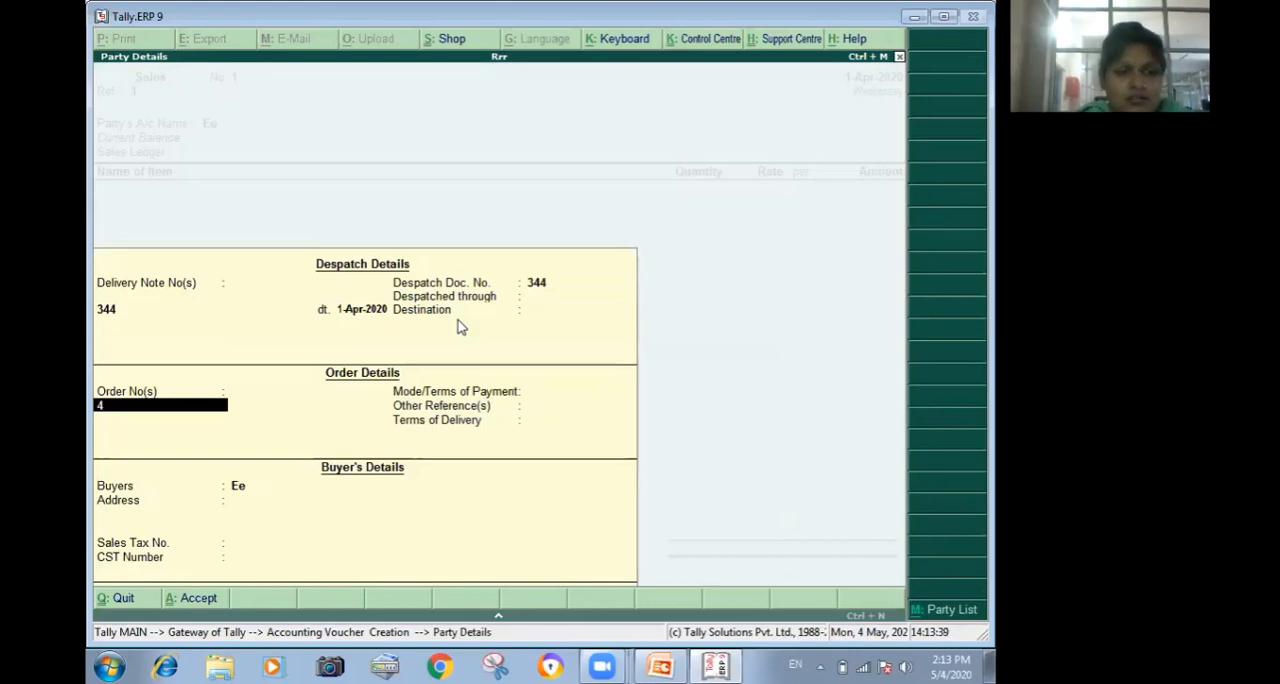
pyautogui.write('4')
pyautogui.press('Return')
pyautogui.press('Return')
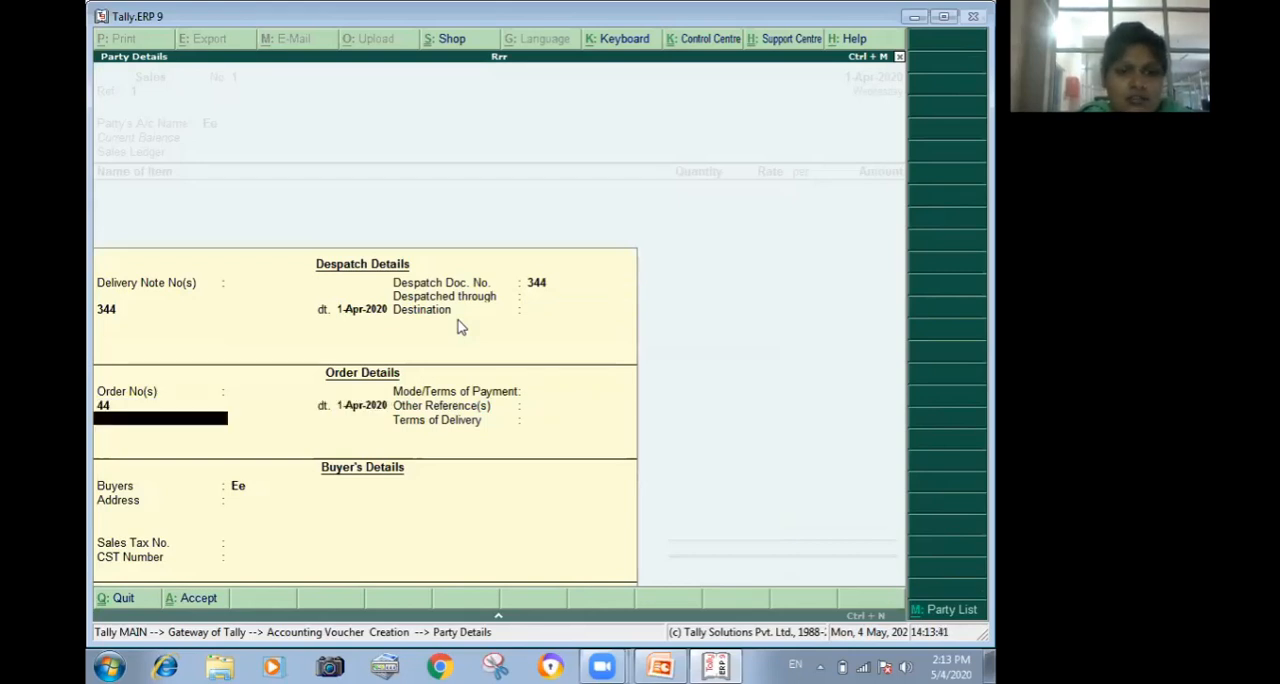
pyautogui.press('Return')
pyautogui.press('Return')
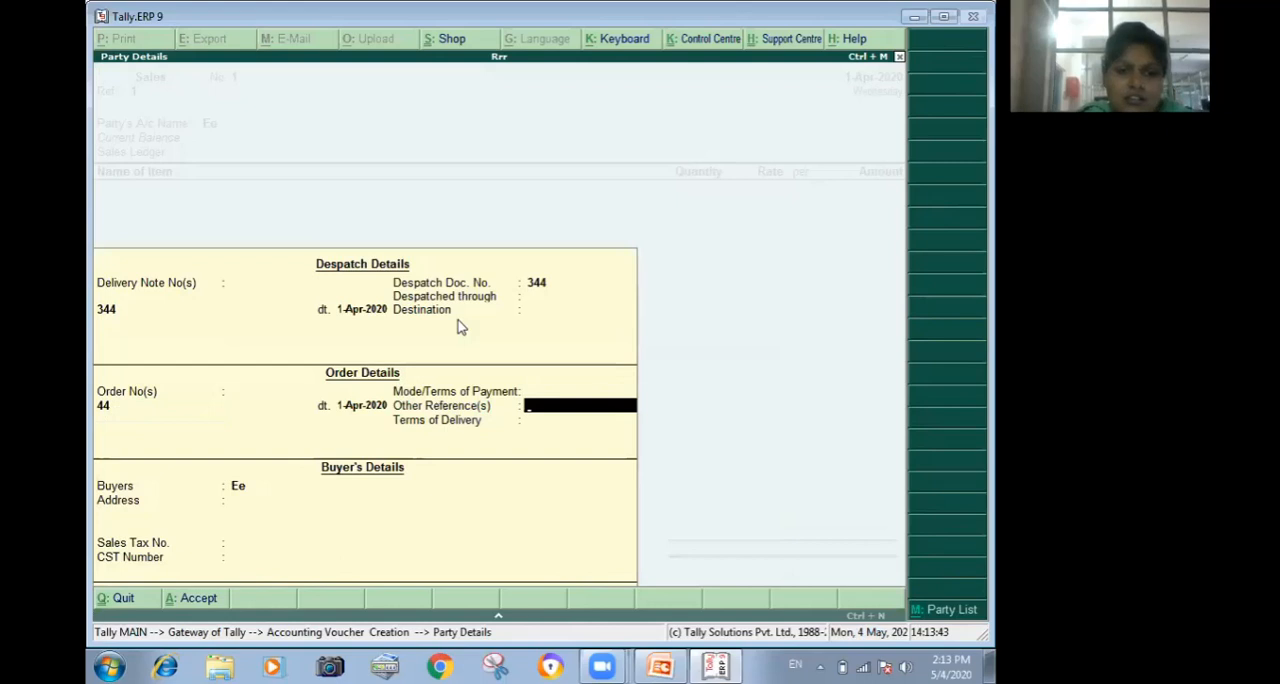
pyautogui.press('Return')
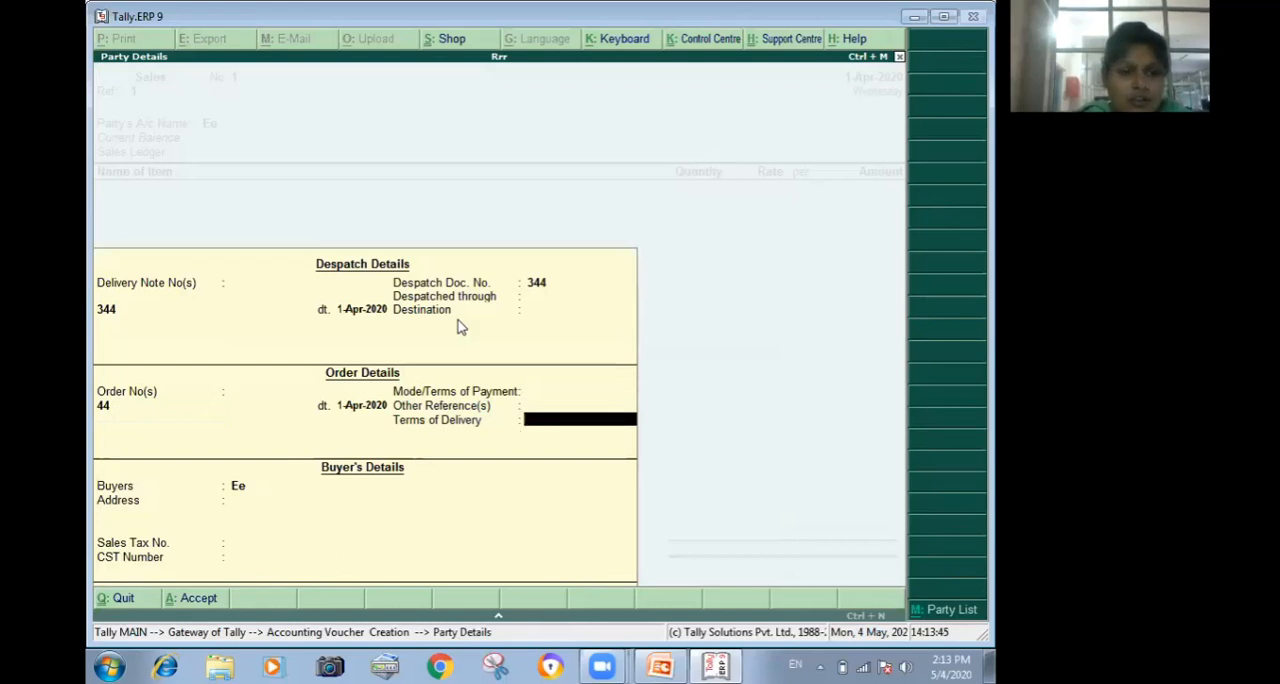
pyautogui.press('Return')
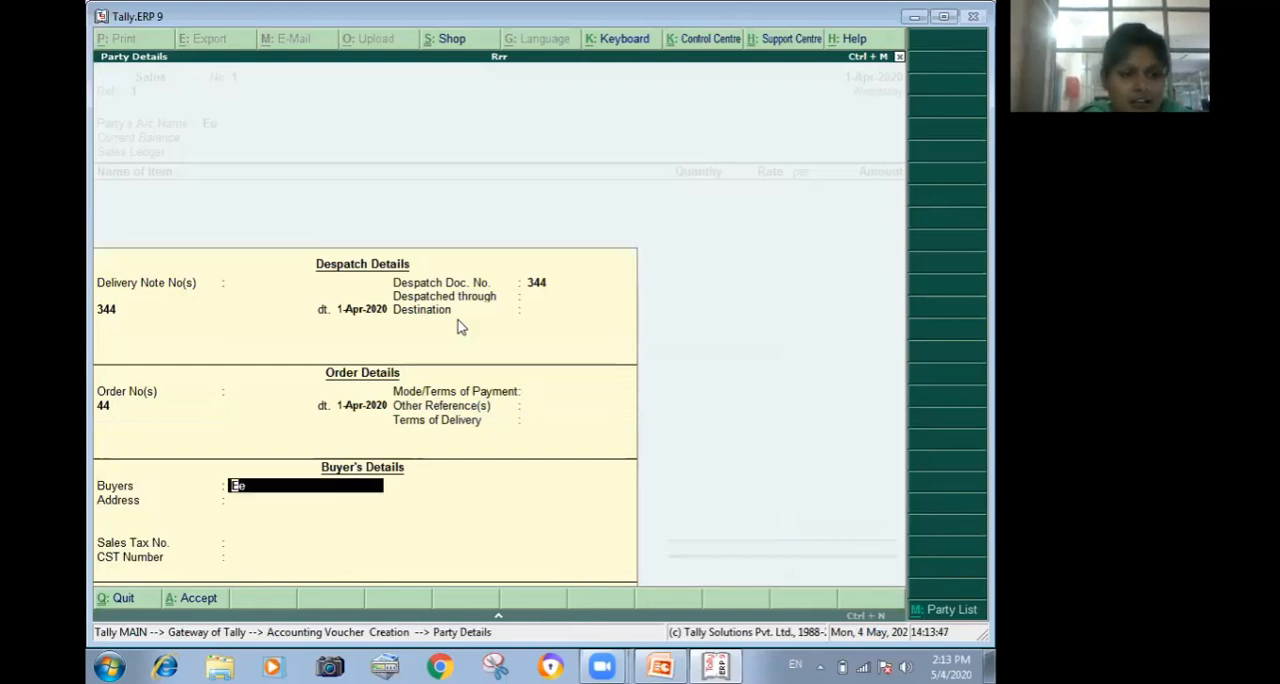
pyautogui.press('Return')
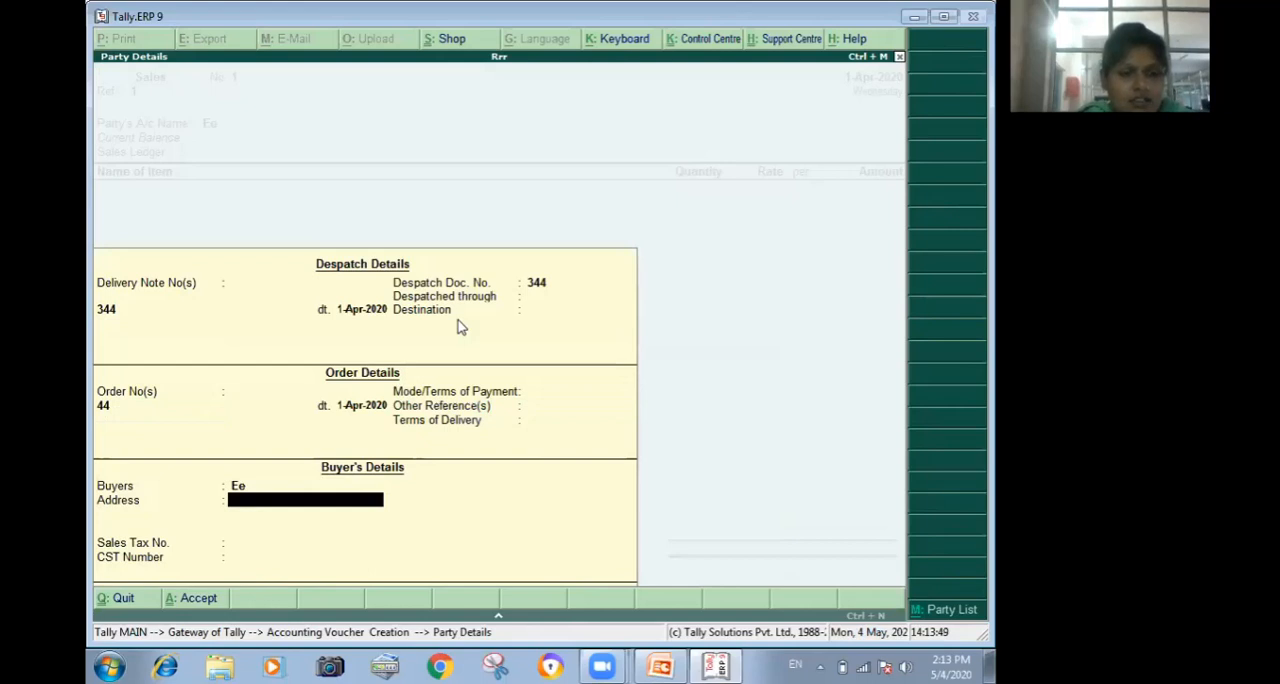
pyautogui.press('Return')
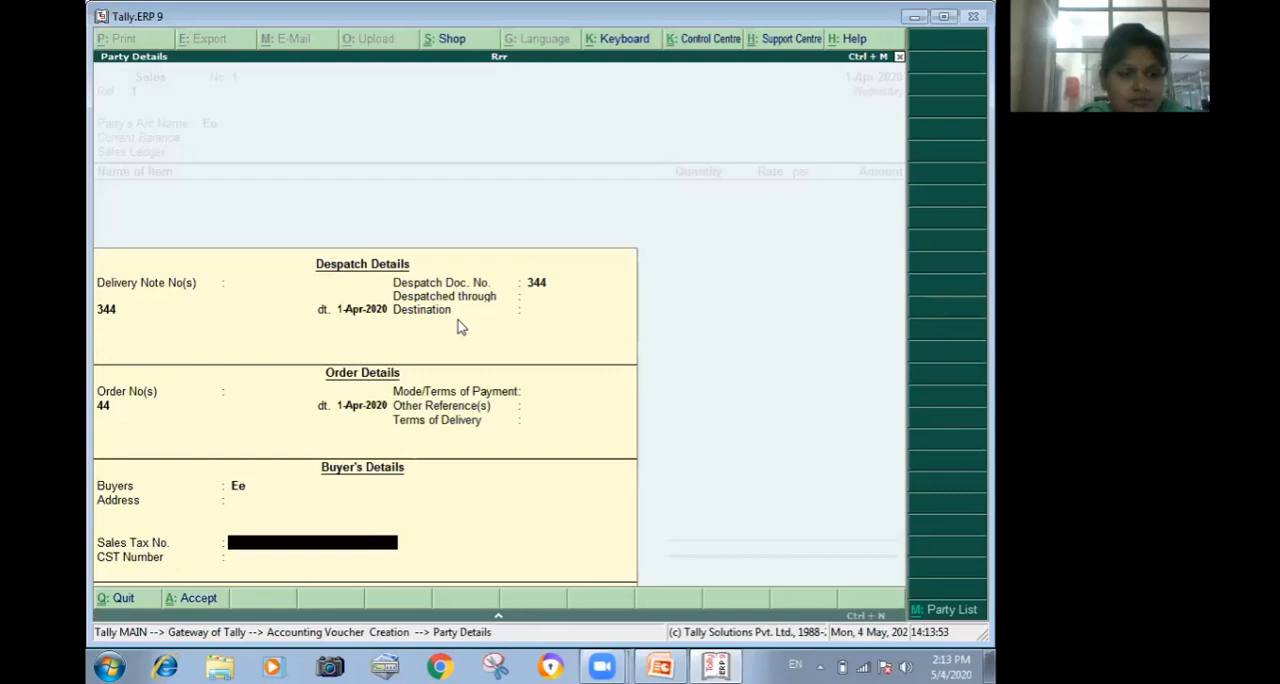
pyautogui.press('Return')
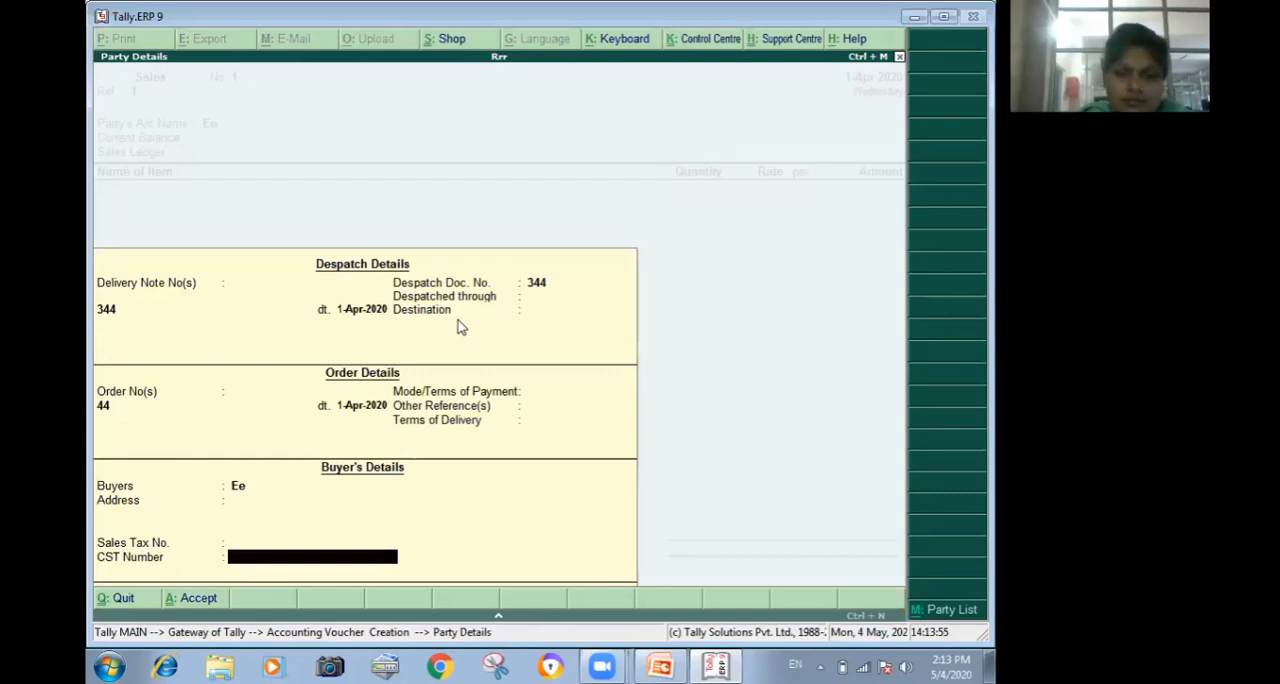
pyautogui.press('Return')
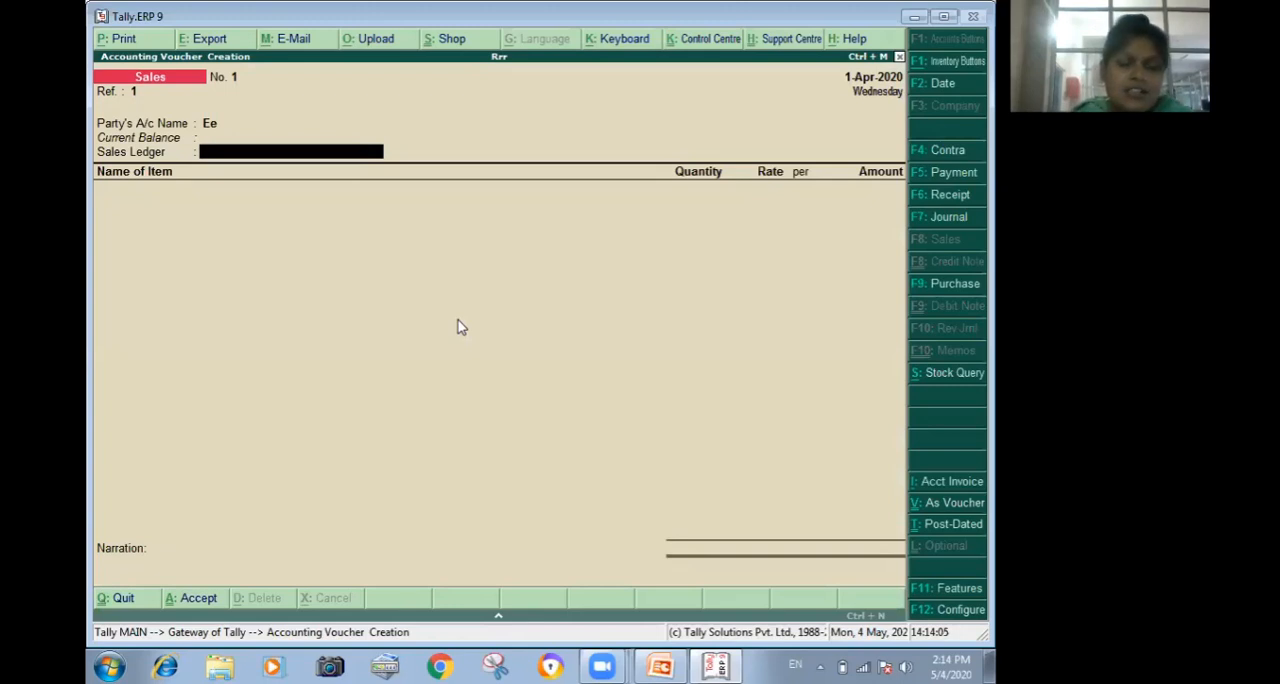
# Create a sales ledger named Sls under Sales Accounts with inventory values affected, and use it in the voucher.
pyautogui.hotkey('alt', 'c')
pyautogui.write('Sls')
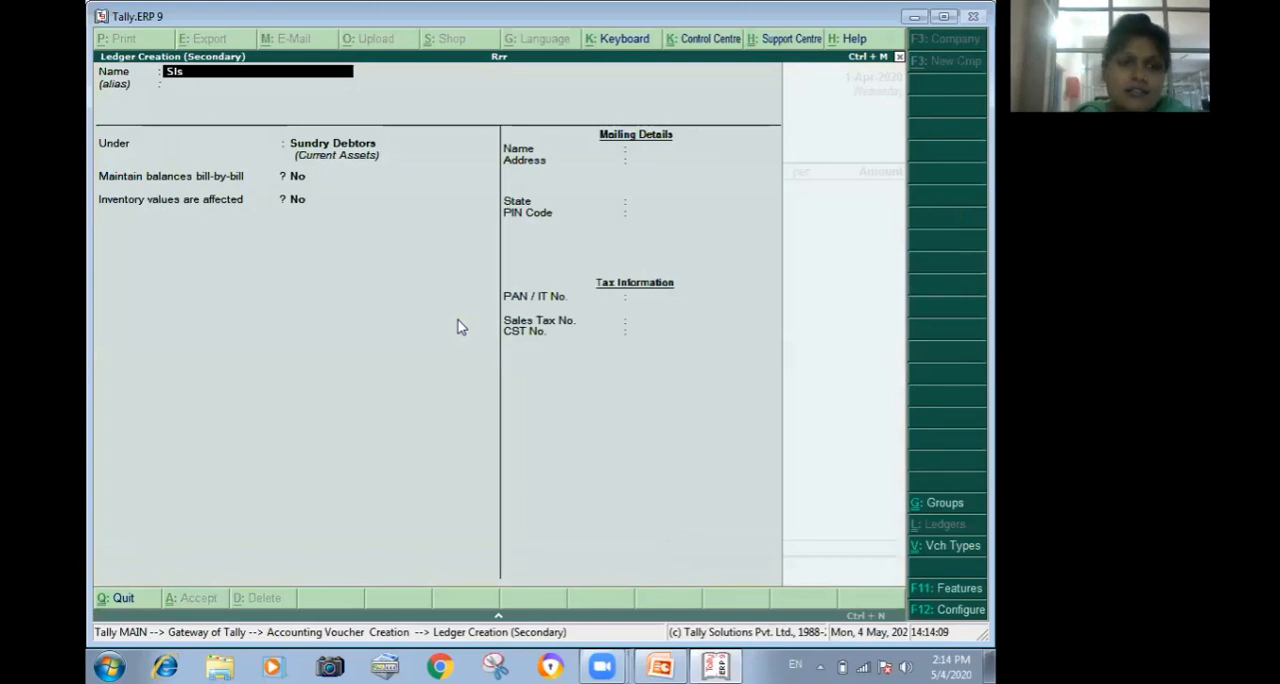
pyautogui.press('Return')
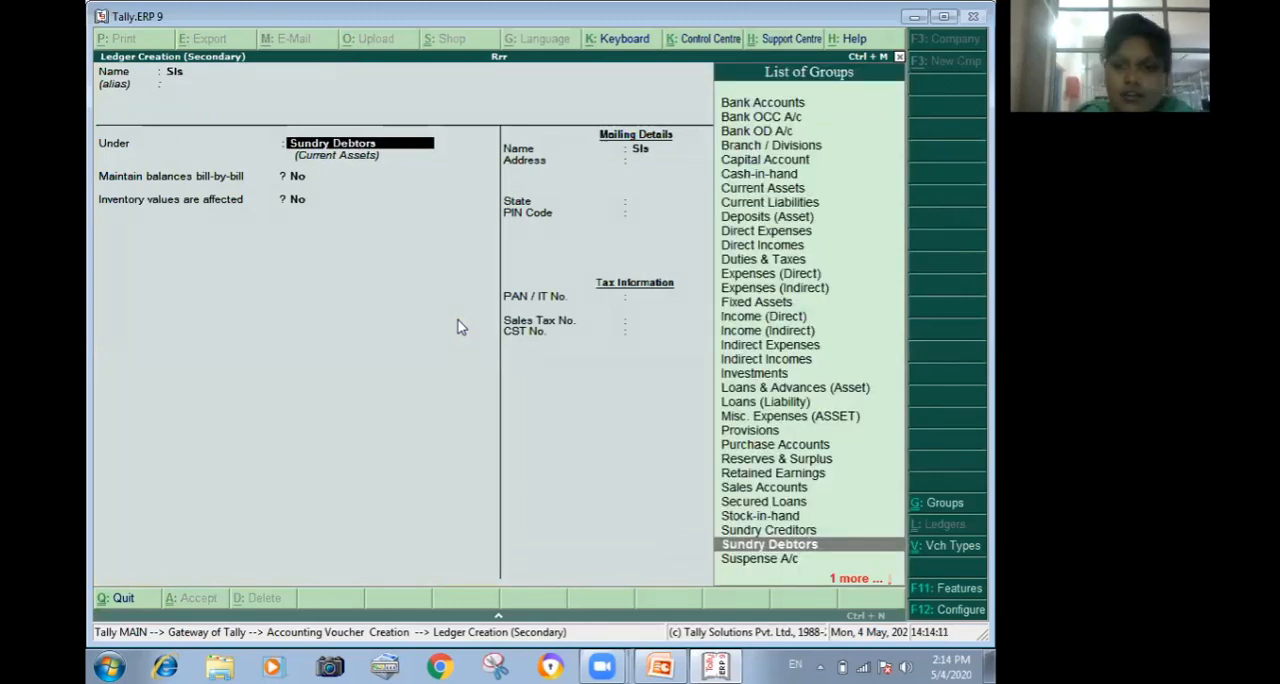
pyautogui.write('S')
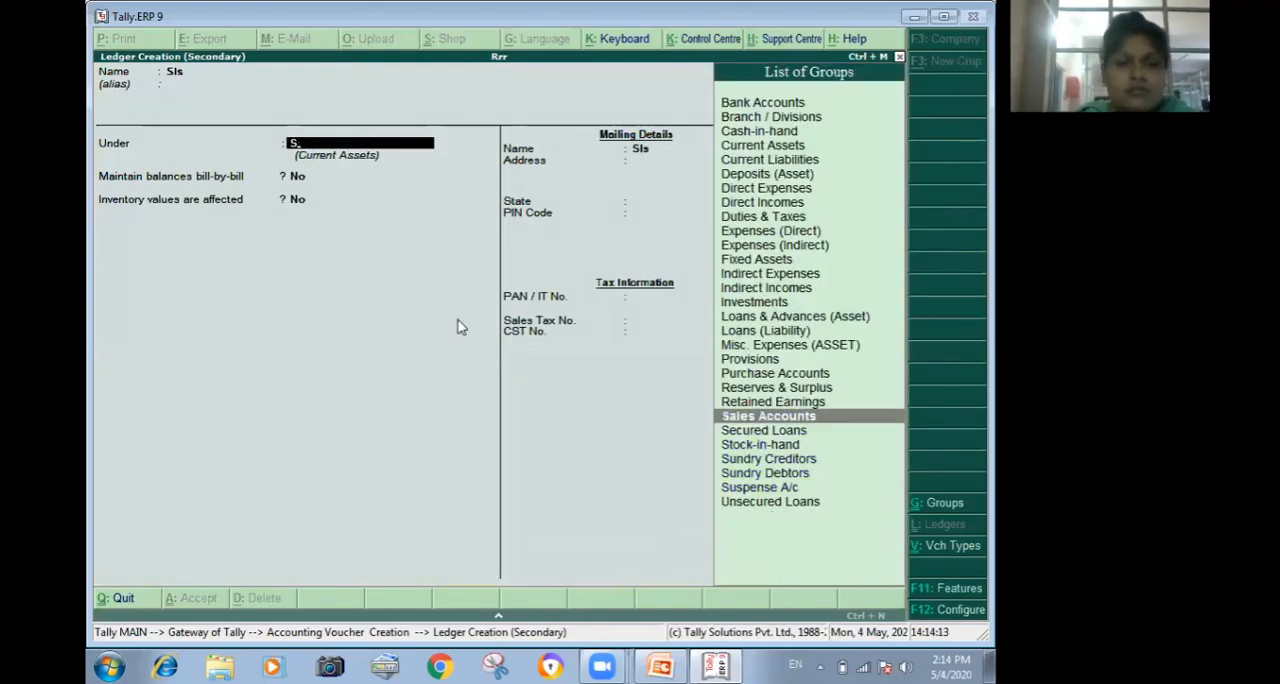
pyautogui.press('Return')
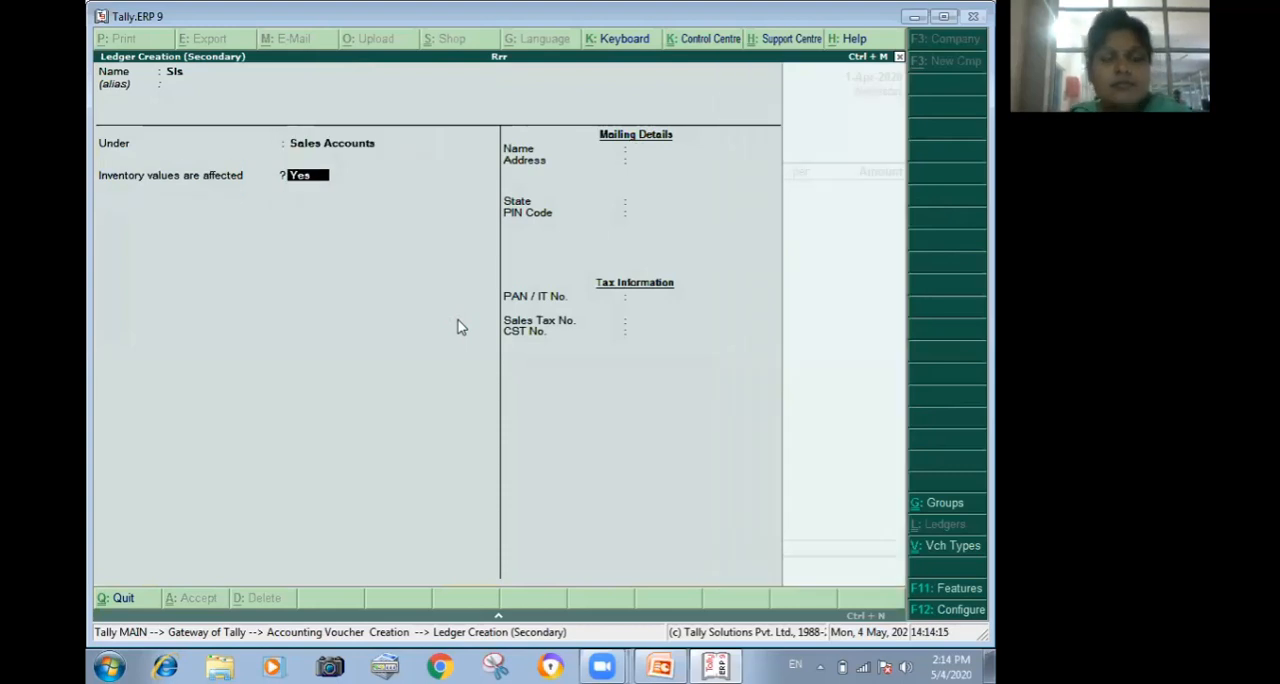
pyautogui.press('Return')
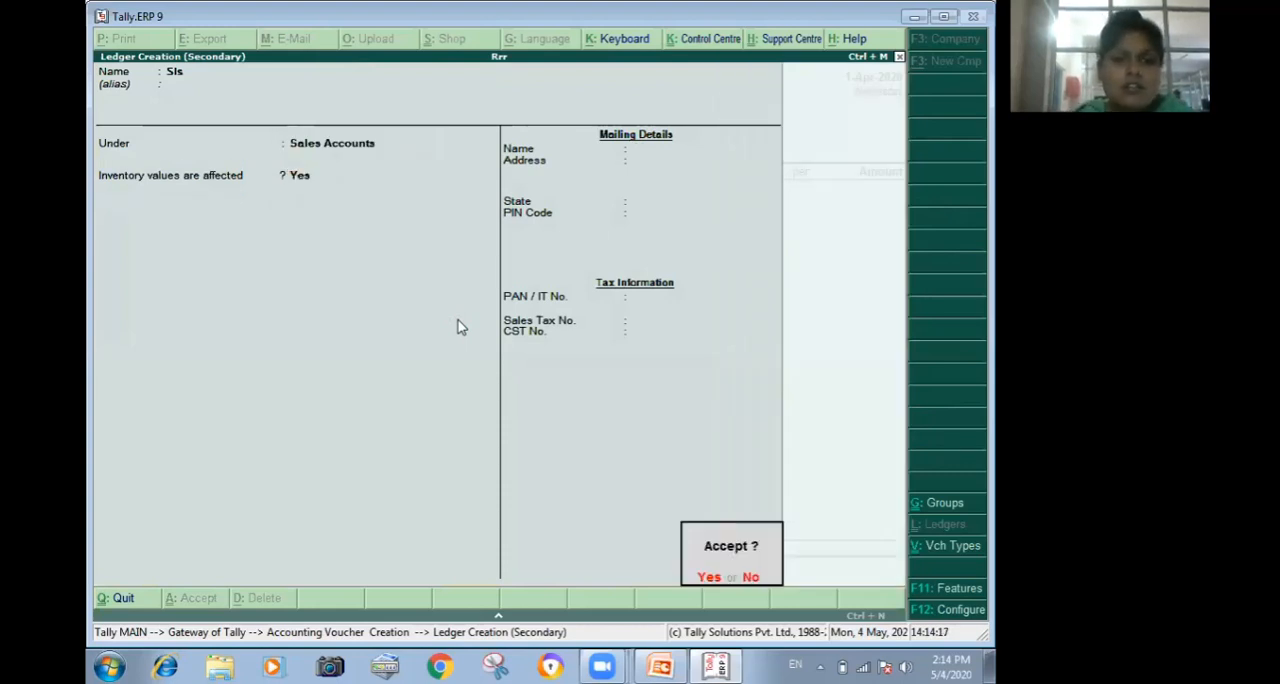
pyautogui.press('Return')
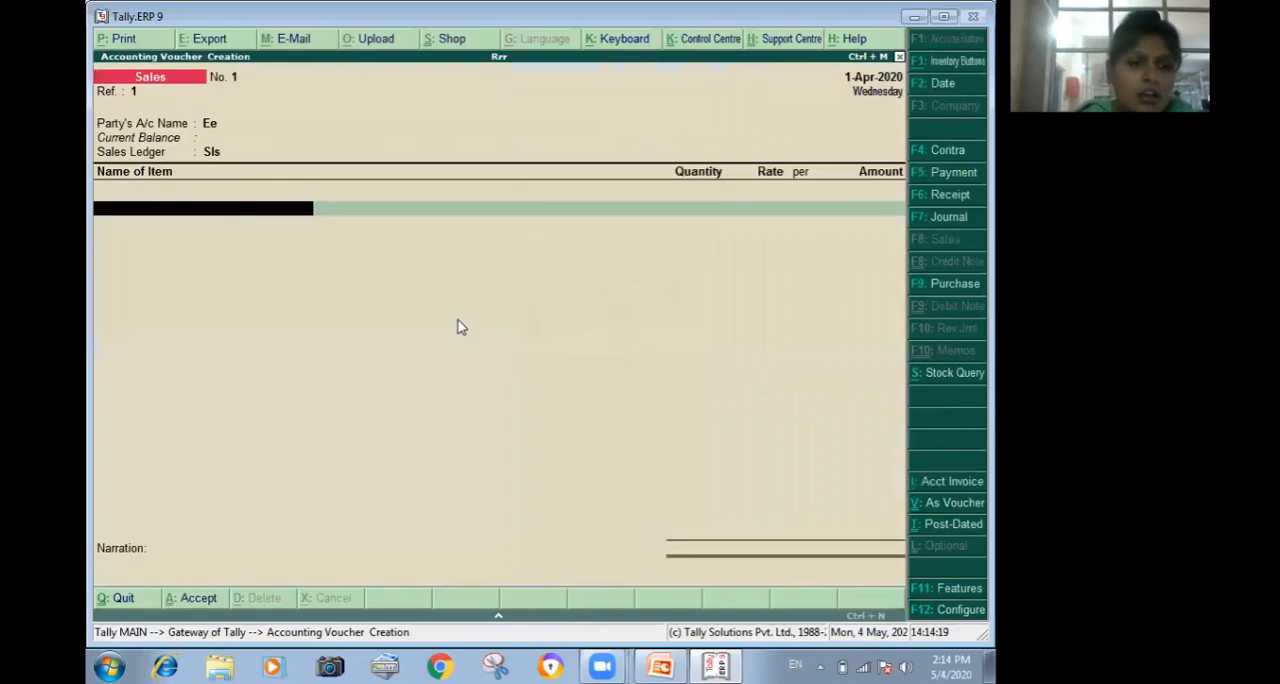
# Add Combiflam to the sales voucher, allocating 30 pcs from batch 2, which expires 31-Oct-2020.
pyautogui.write('C')
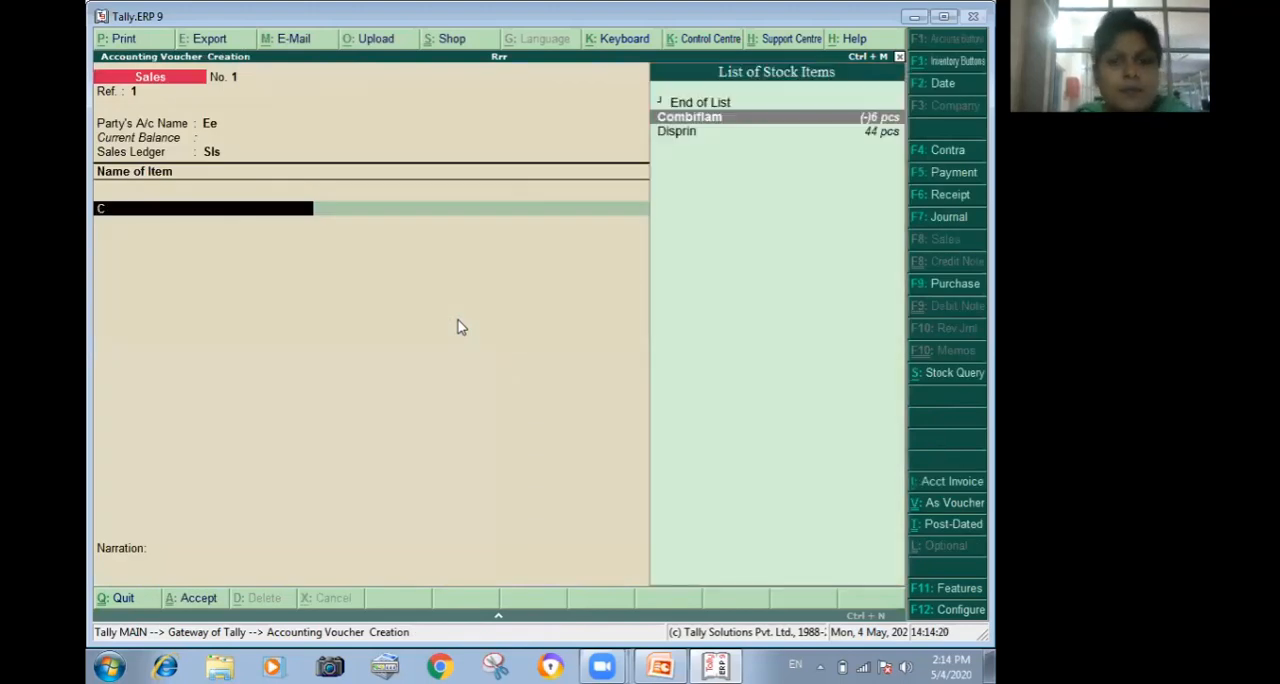
pyautogui.press('Return')
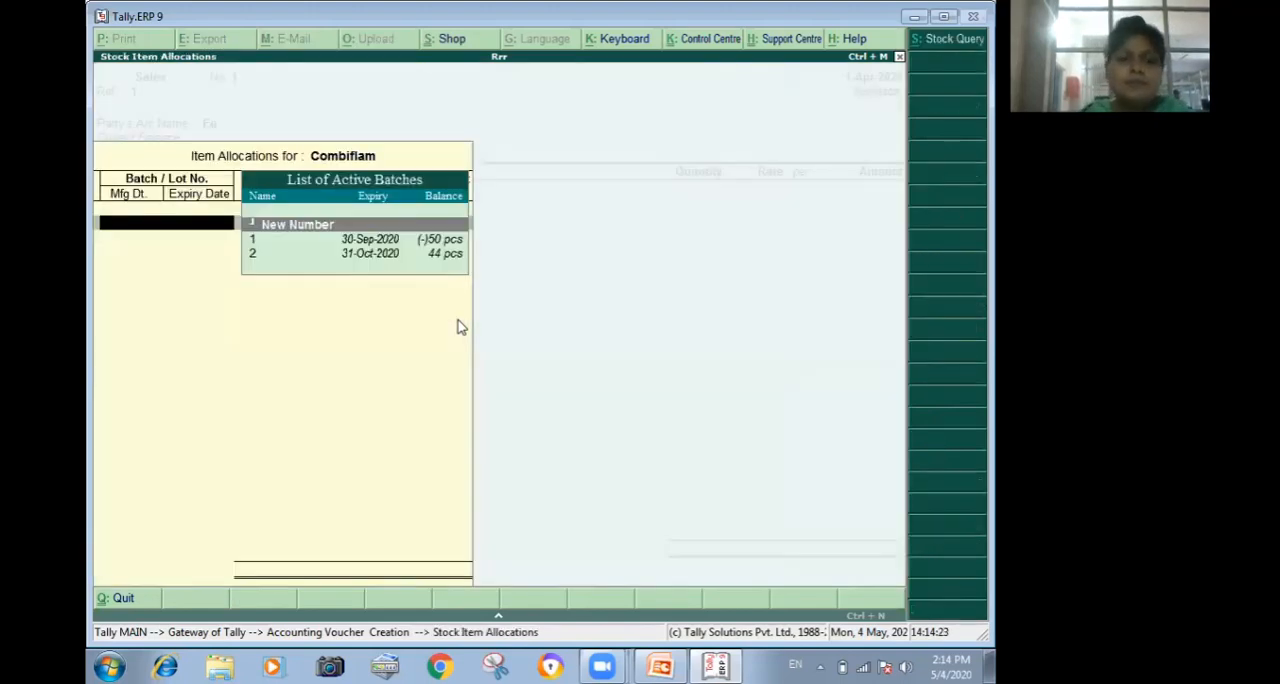
pyautogui.press('Down')
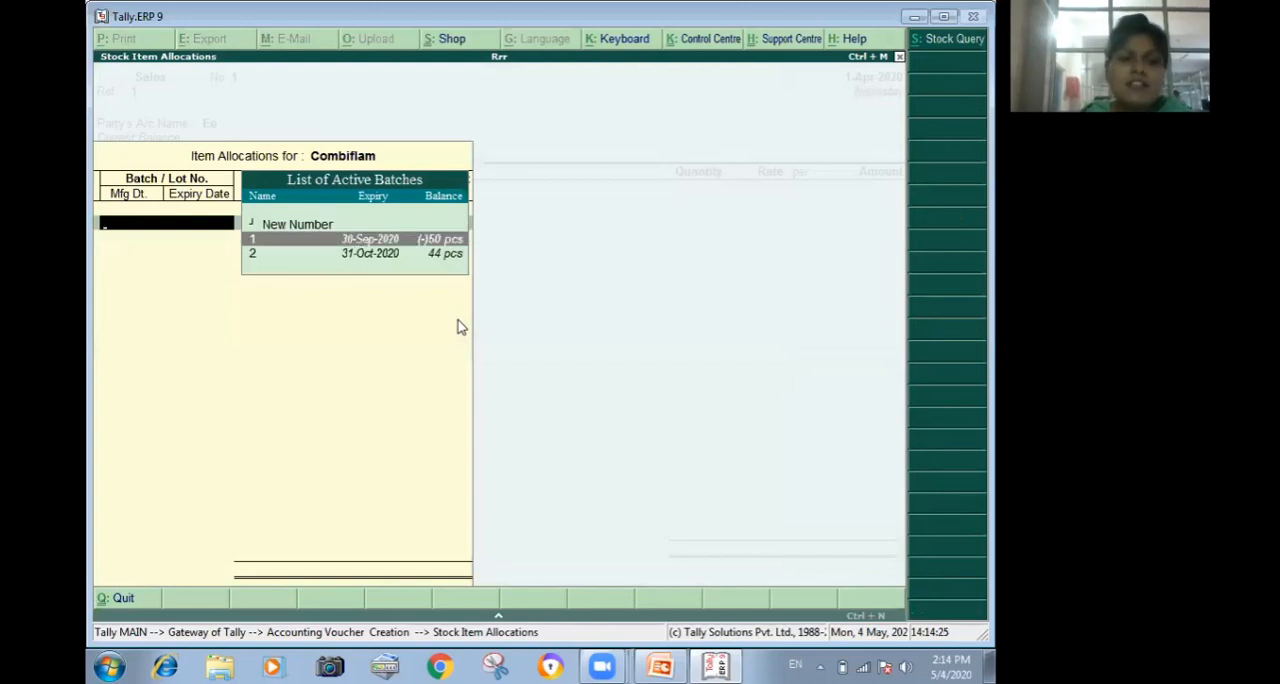
pyautogui.press('Down')
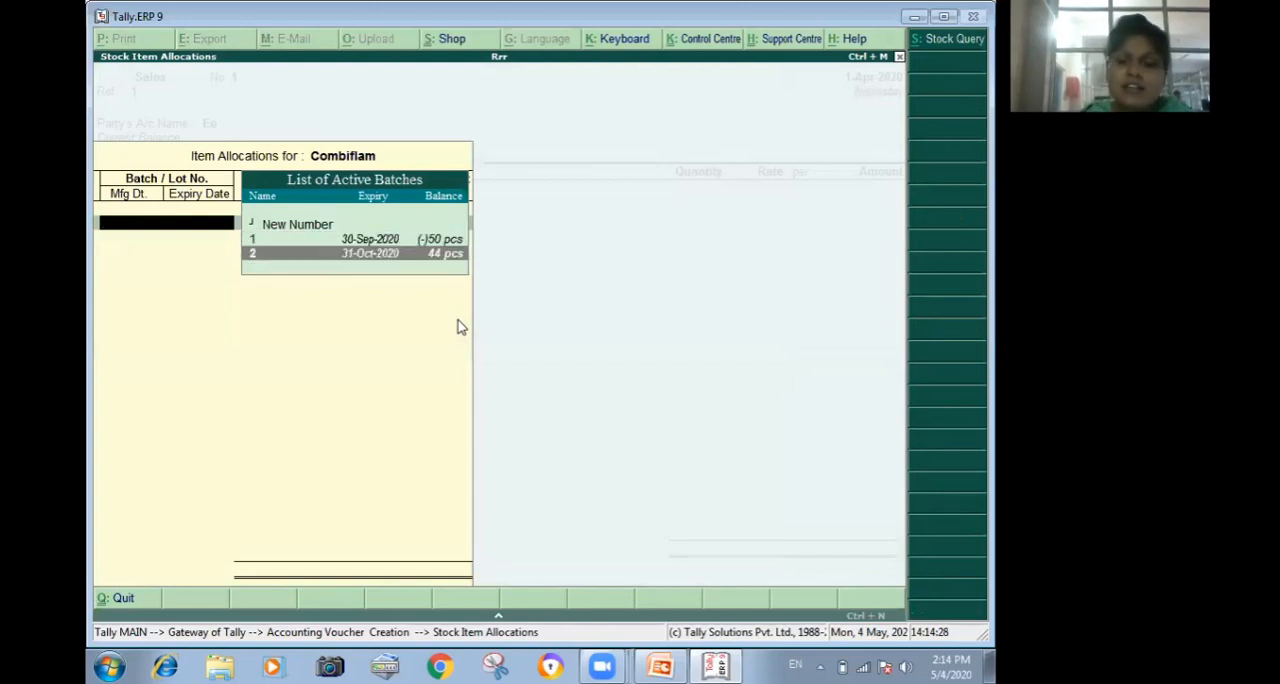
pyautogui.press('Return')
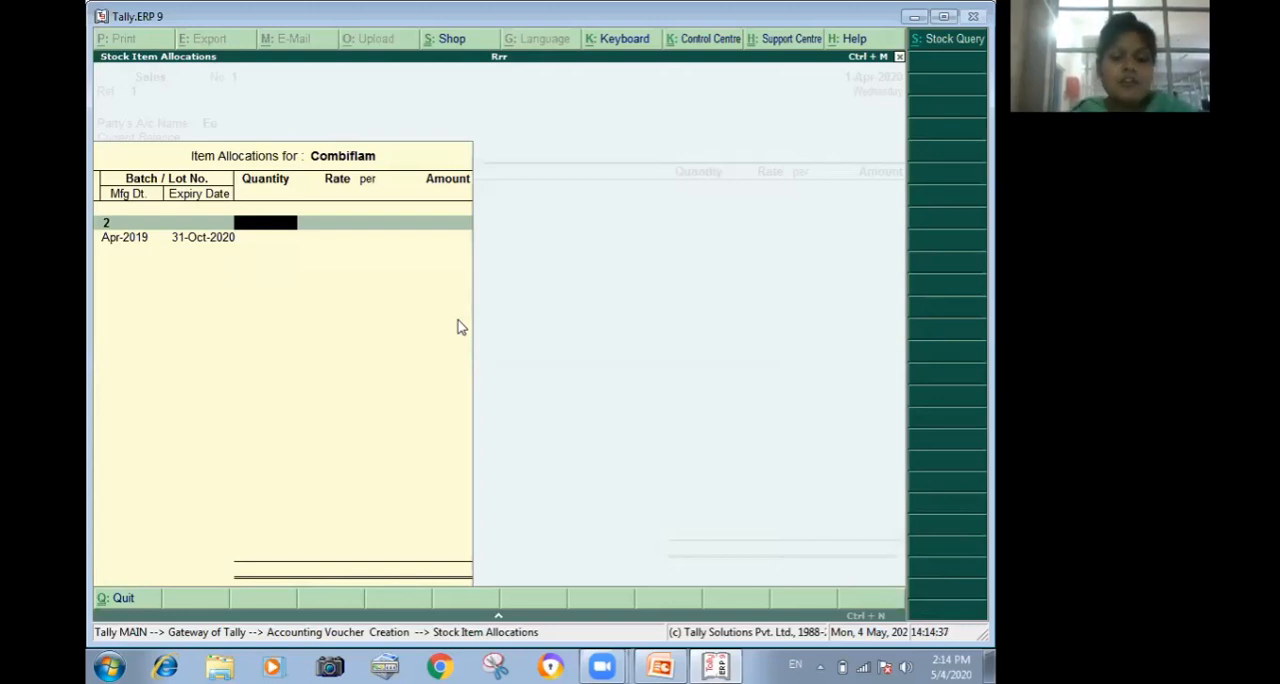
pyautogui.write('30')
pyautogui.press('Return')
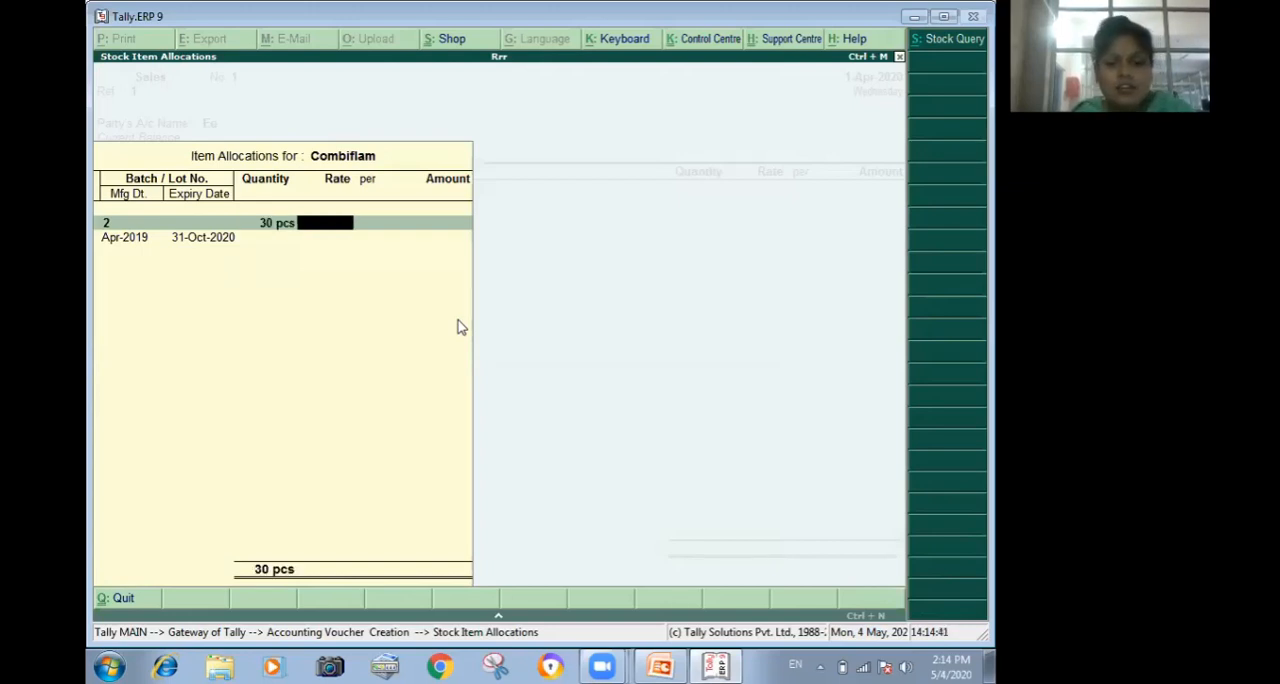
# Set the Combiflam rate to 60 per pcs, keep the batch dates, and finish its batch allocation.
pyautogui.write('6')
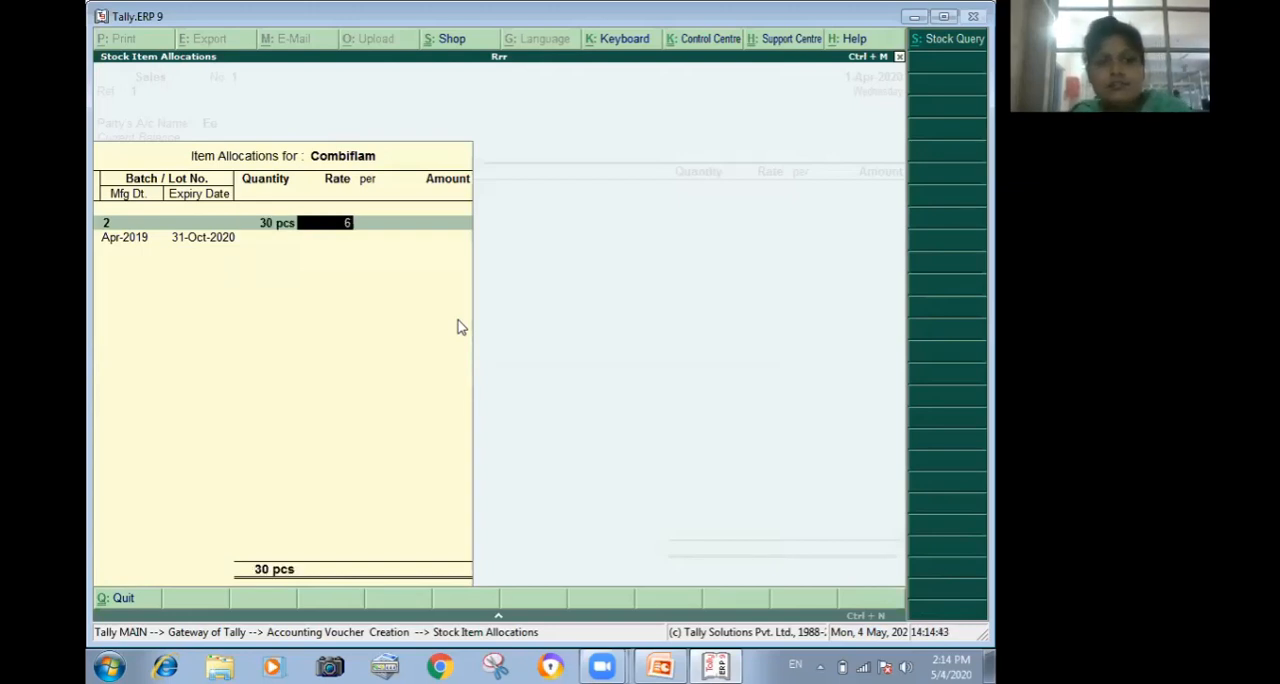
pyautogui.write('0')
pyautogui.press('Return')
pyautogui.press('Return')
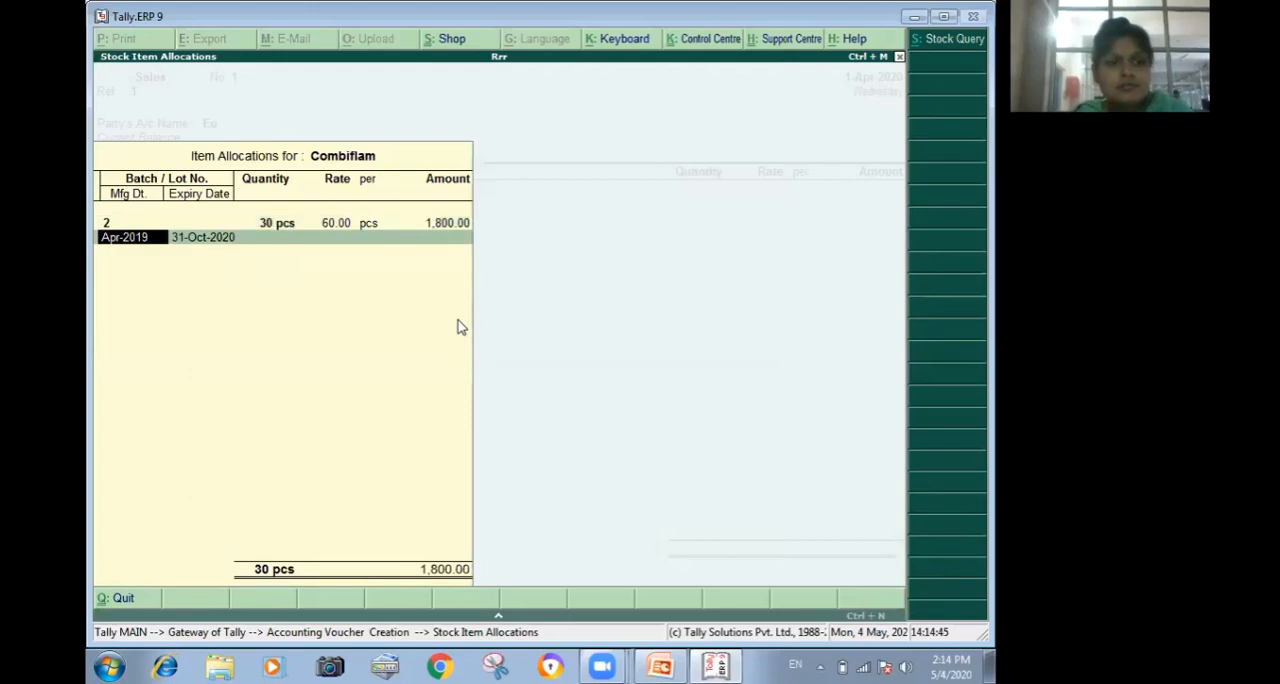
pyautogui.press('Return')
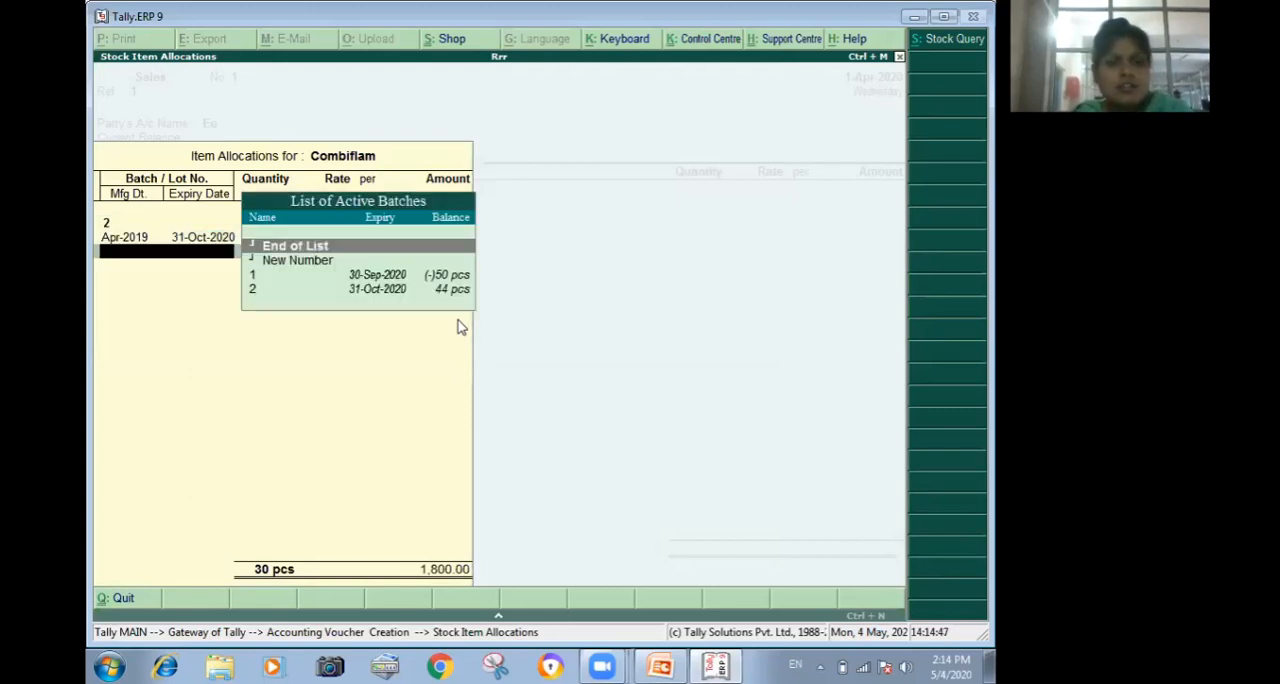
pyautogui.press('Return')
pyautogui.press('Return')
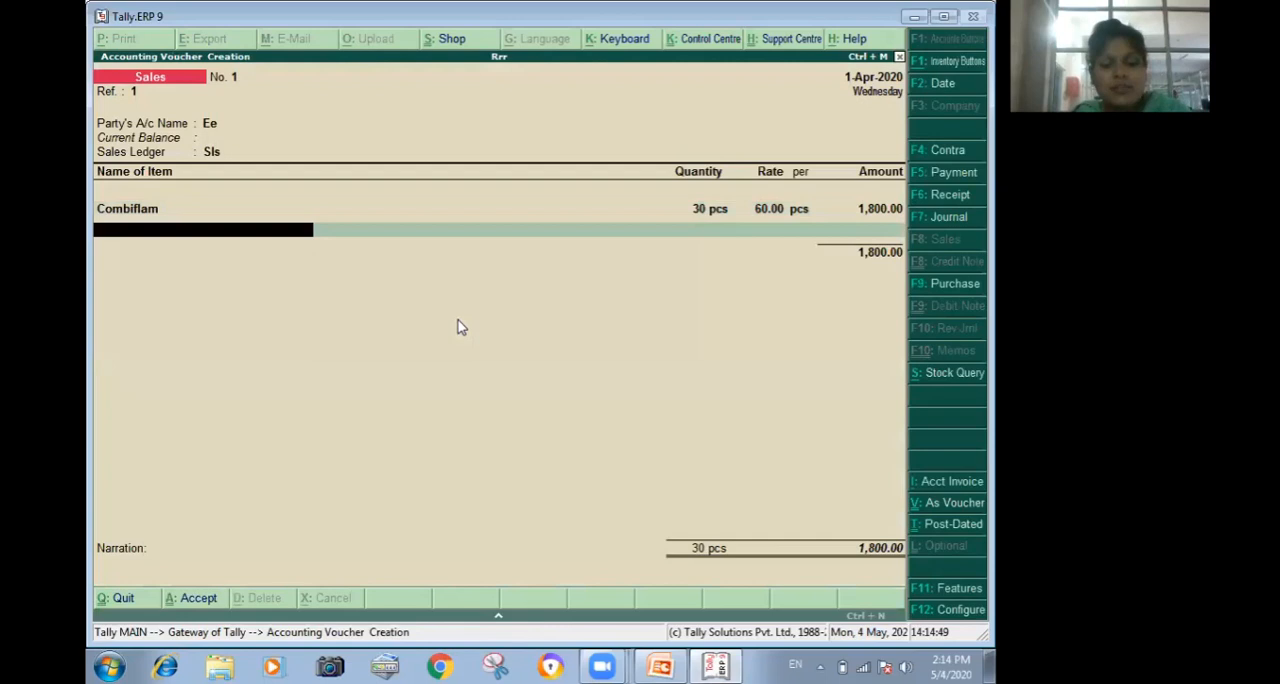
# Add Disprin as the second item in the sales voucher, allocating 30 pcs from batch 2.
pyautogui.write('d')
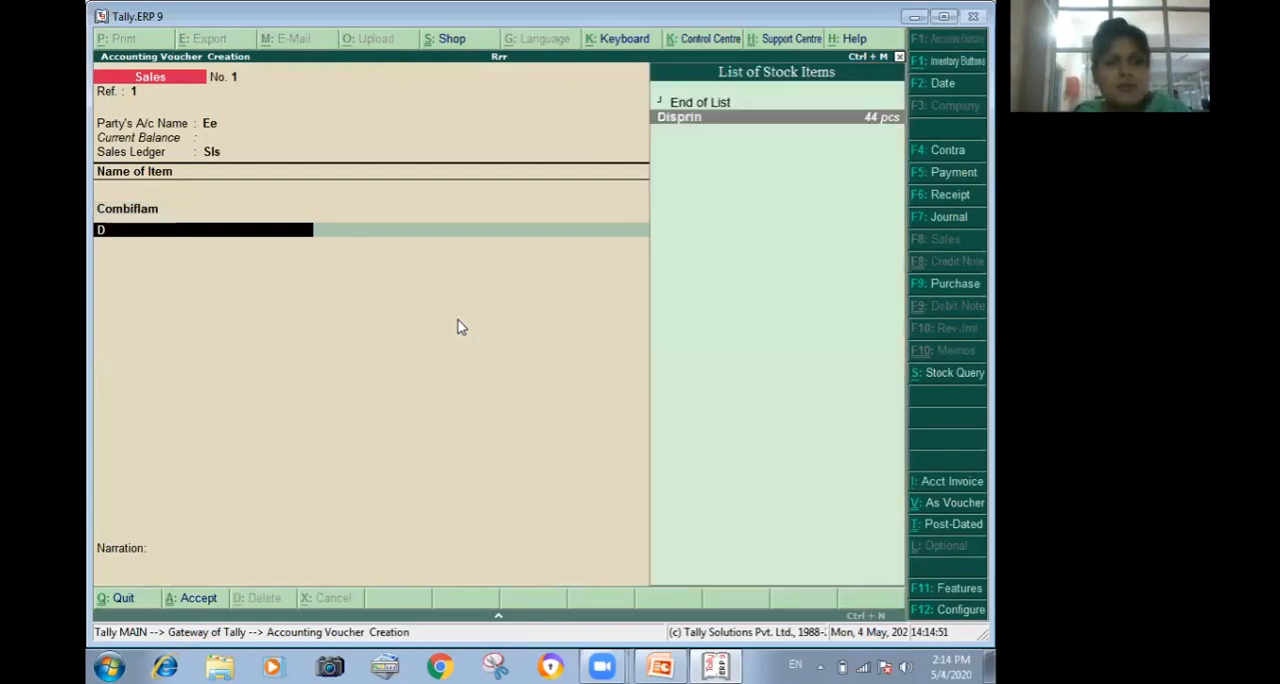
pyautogui.press('Return')
pyautogui.press('Down')
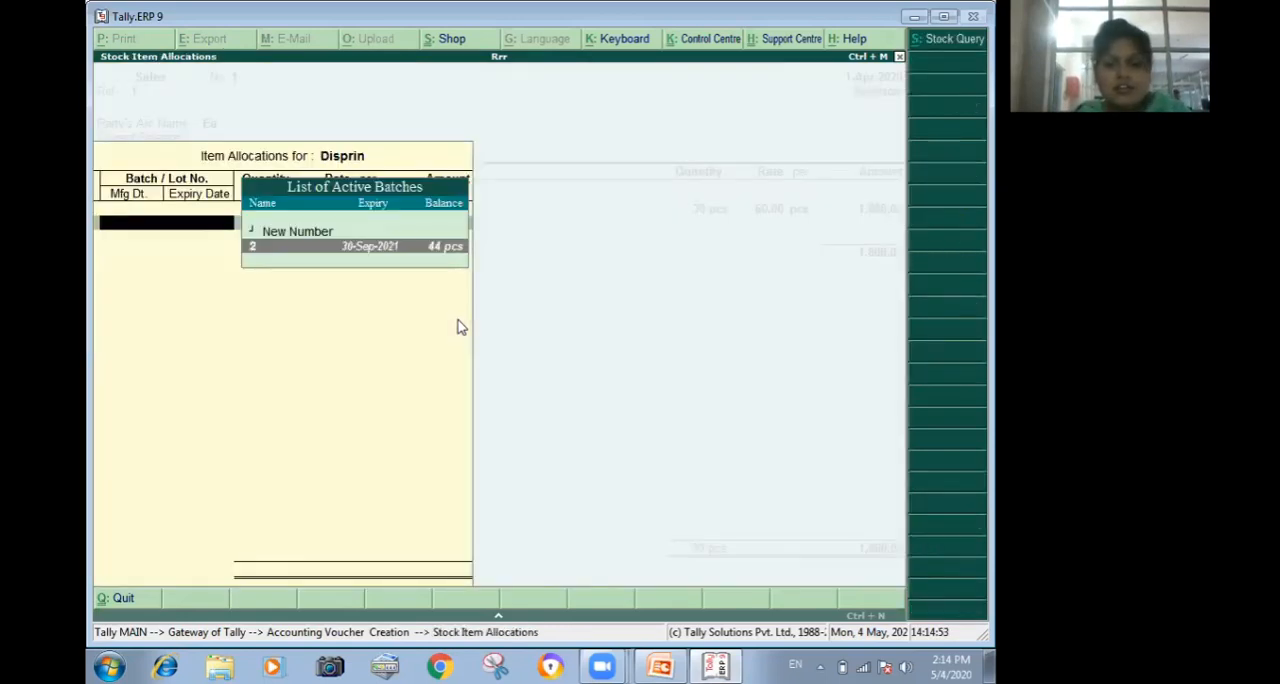
pyautogui.press('Return')
pyautogui.write('30 pcs')
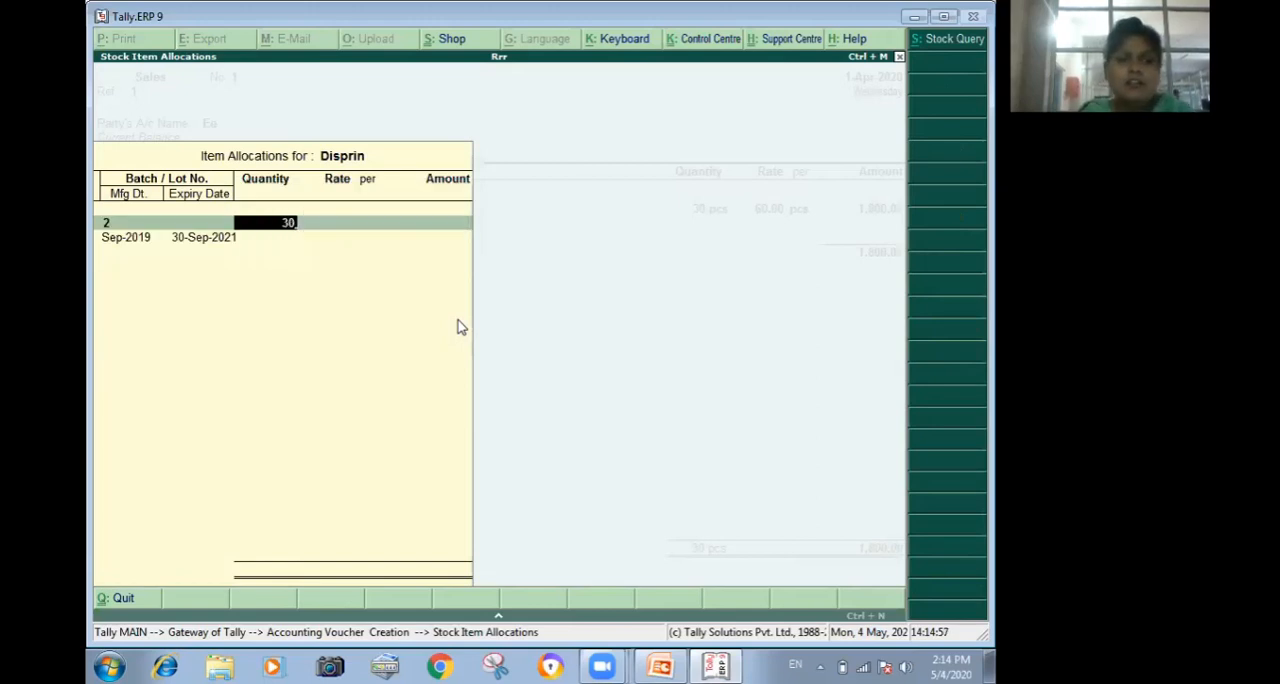
pyautogui.press('Return')
# Set the Disprin rate to 90 per pcs.
pyautogui.write('4')
pyautogui.press('BackSpace')
pyautogui.write('90')
pyautogui.press('Return')
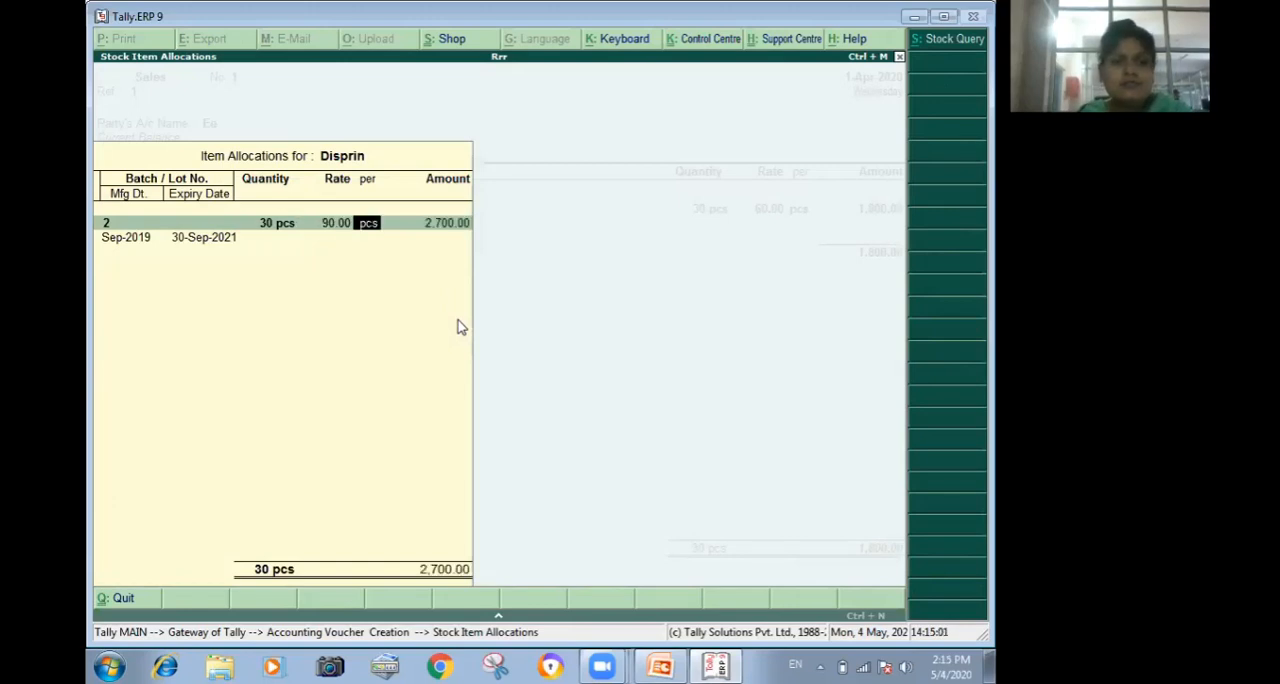
pyautogui.press('Return')
# Keep Disprin's manufacturing date, set its expiry to Sep-2021, and finish the item's batch allocation.
pyautogui.press('Return')
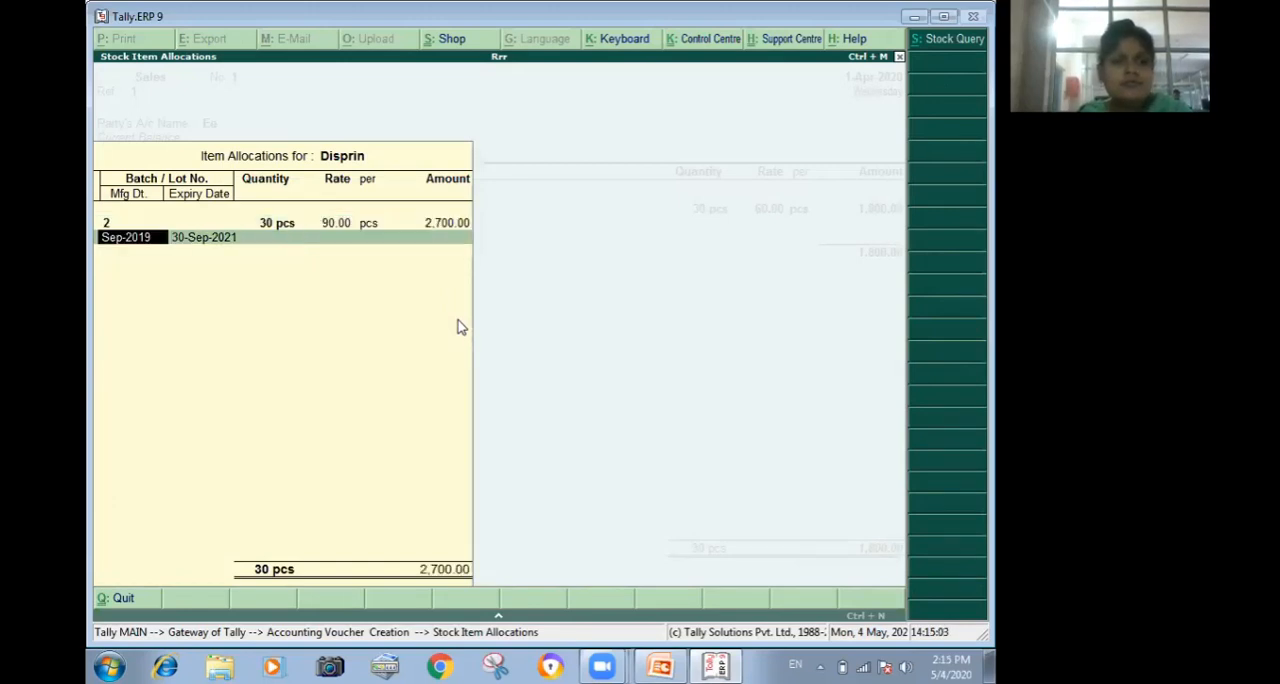
pyautogui.press('Return')
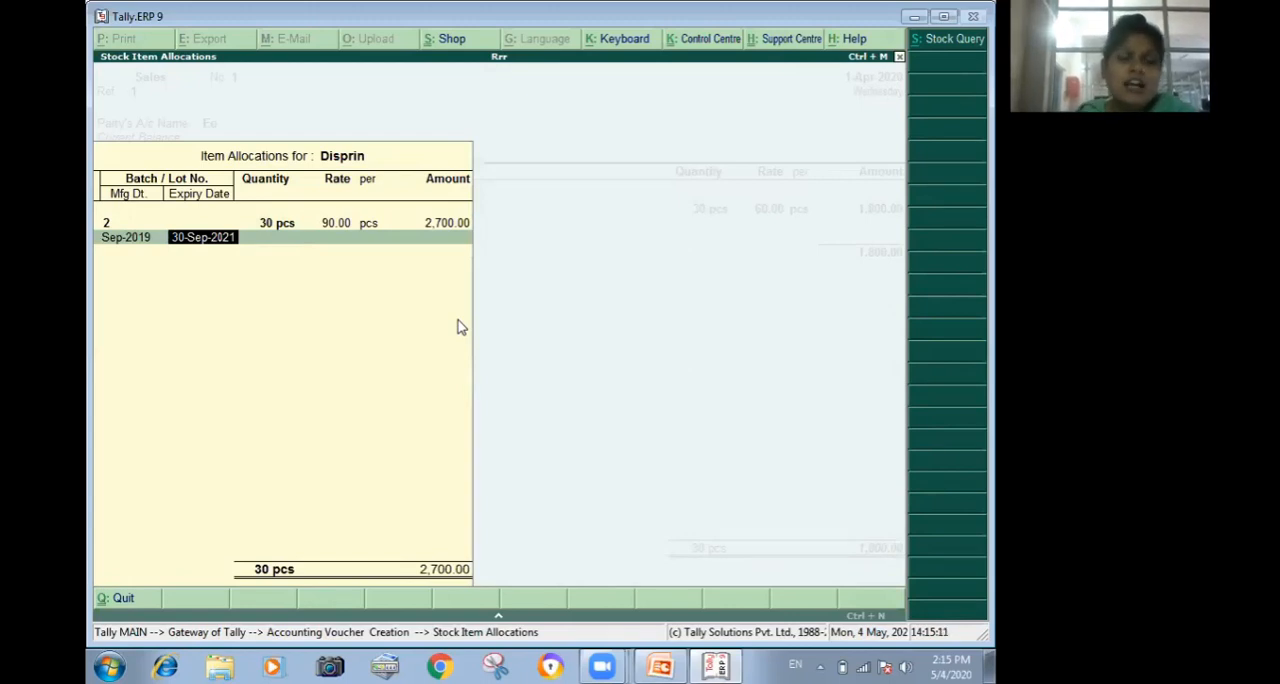
pyautogui.press('BackSpace')
pyautogui.press('BackSpace')
pyautogui.press('BackSpace')
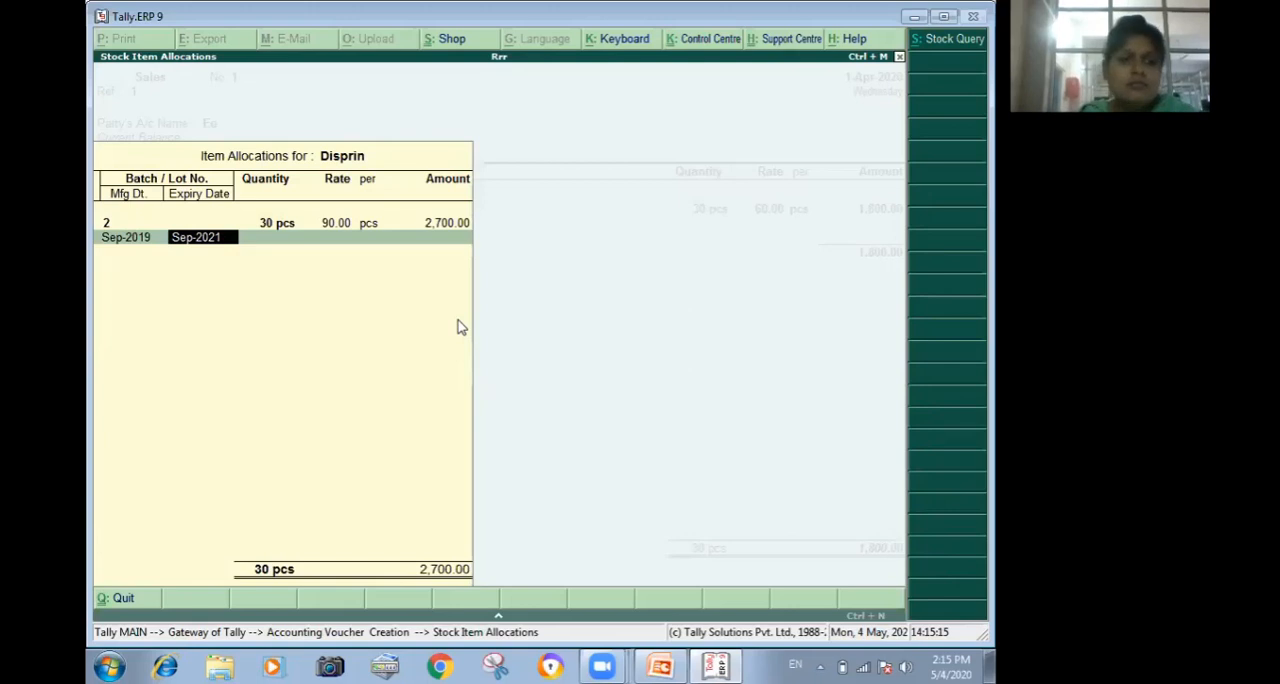
pyautogui.press('Return')
pyautogui.press('Return')
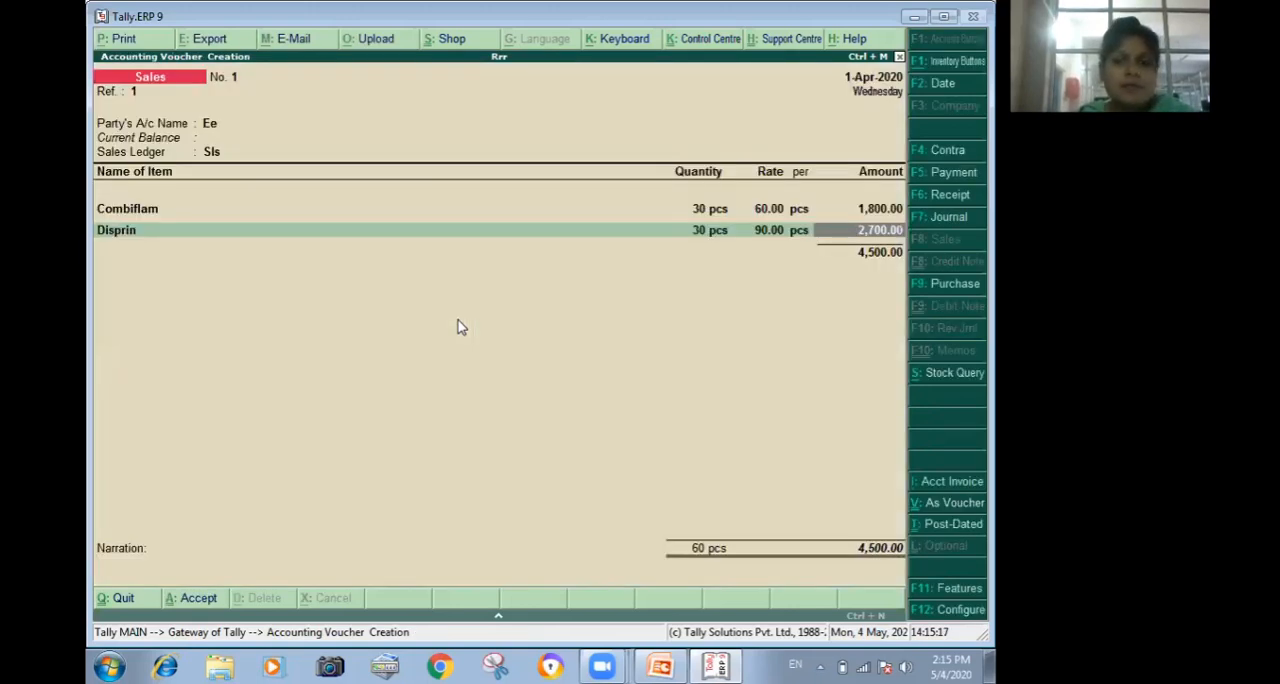
# End the item list, save the sales voucher without a narration, and return to the Gateway of Tally.
pyautogui.press('Return')
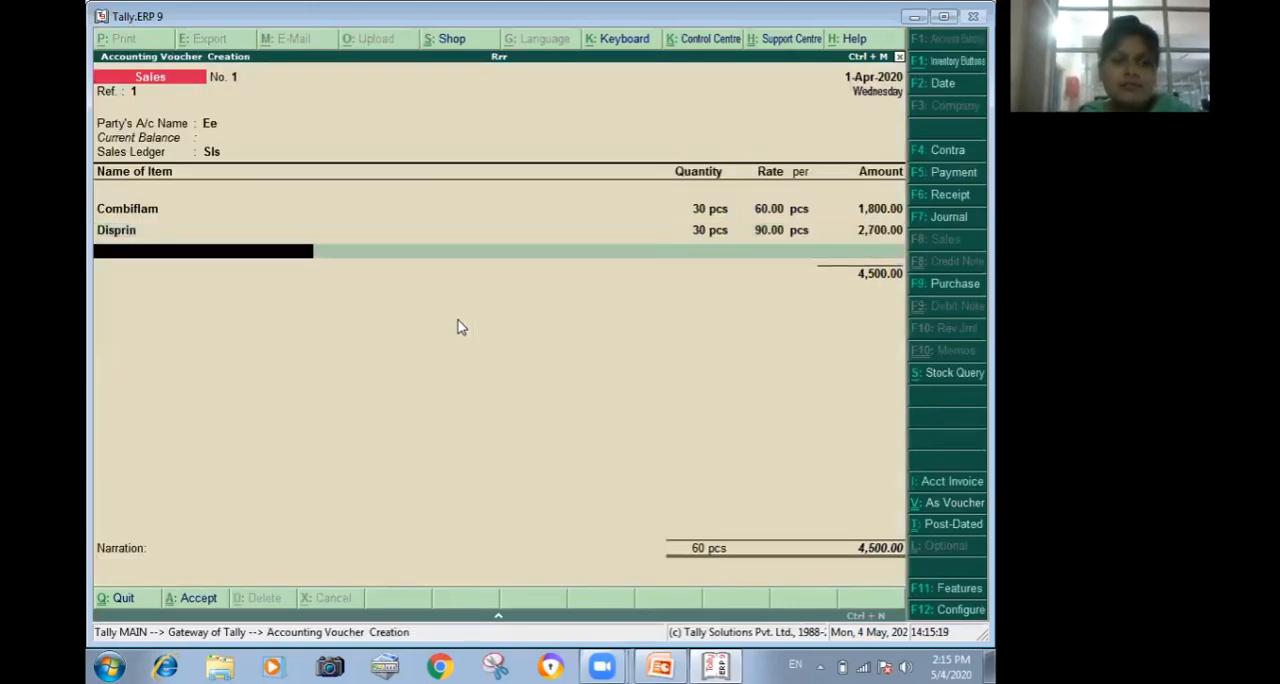
pyautogui.press('Return')
pyautogui.press('Return')
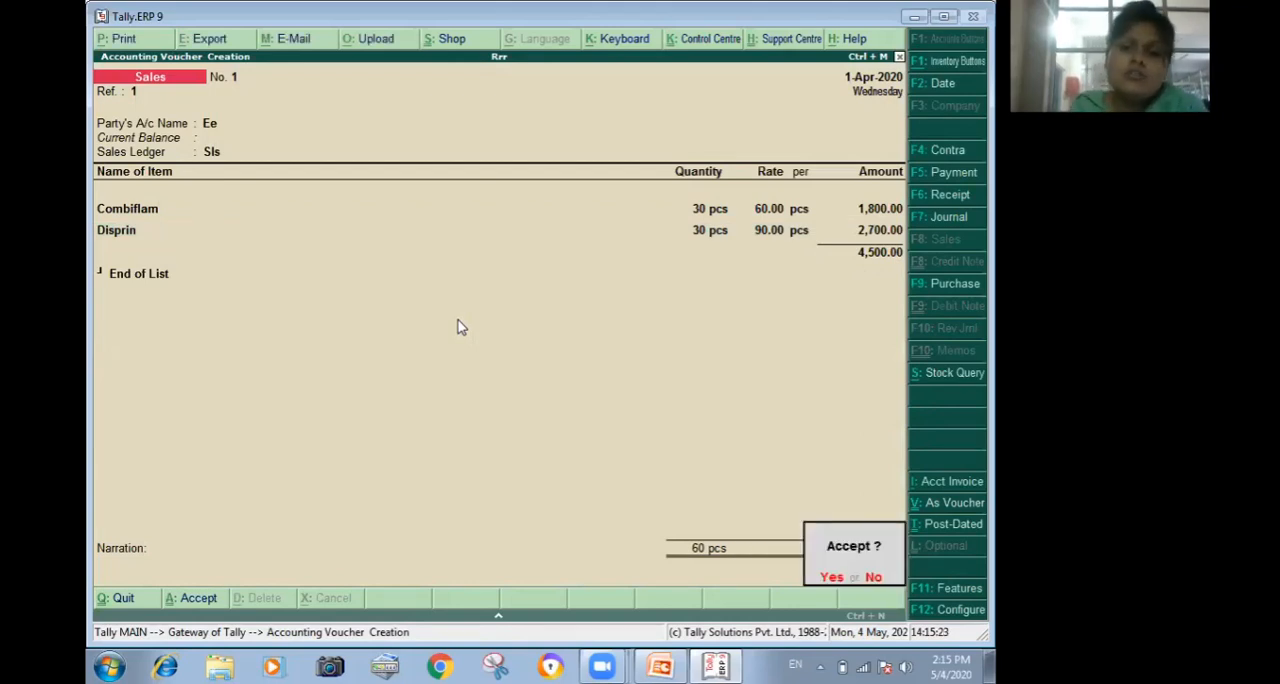
pyautogui.press('y')
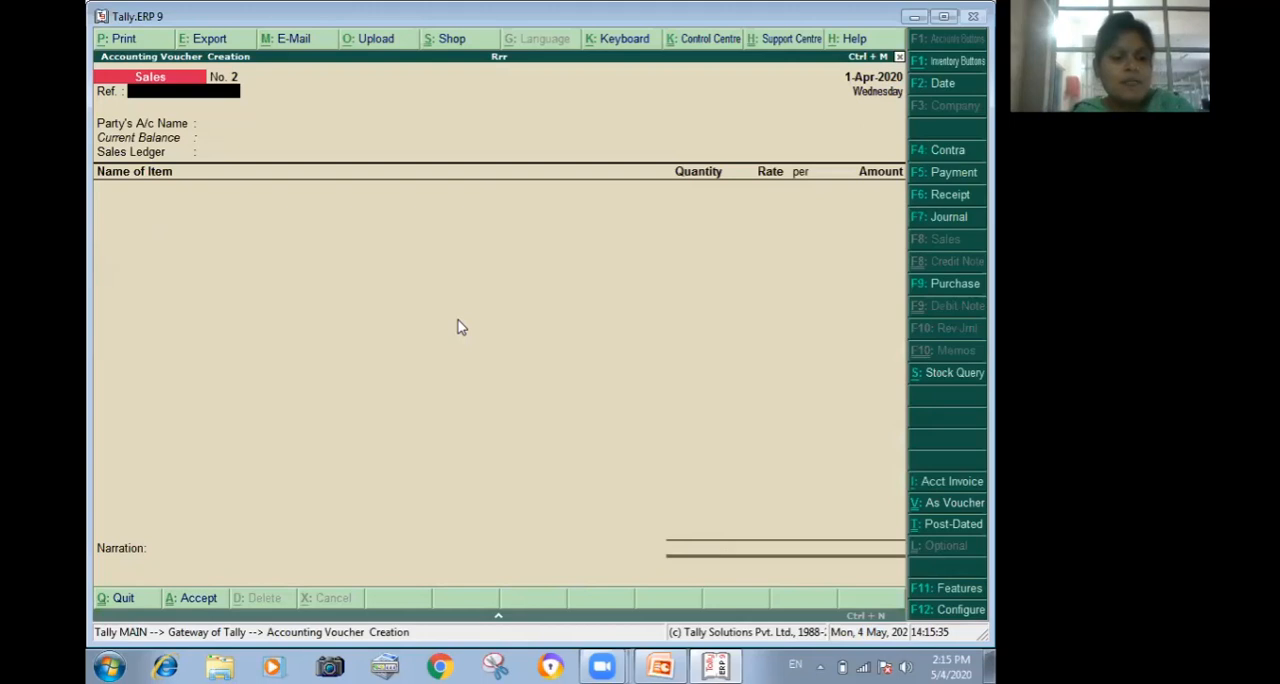
pyautogui.press('Escape')
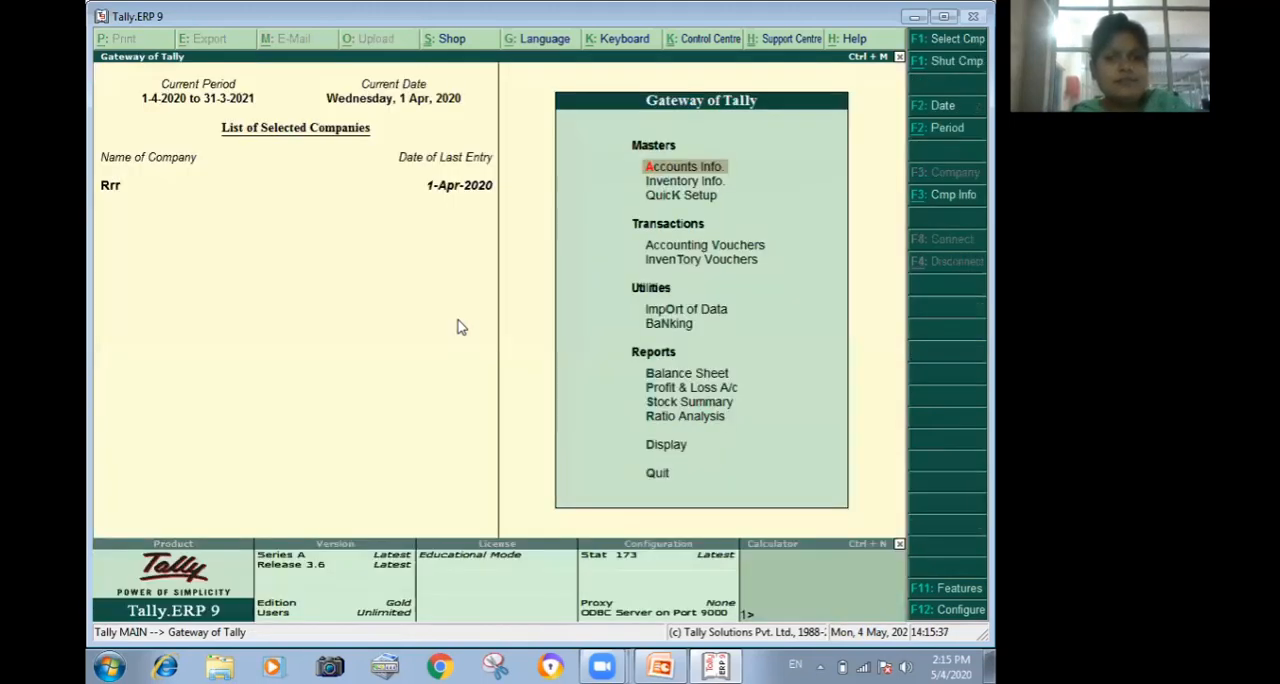
pyautogui.press('Escape')
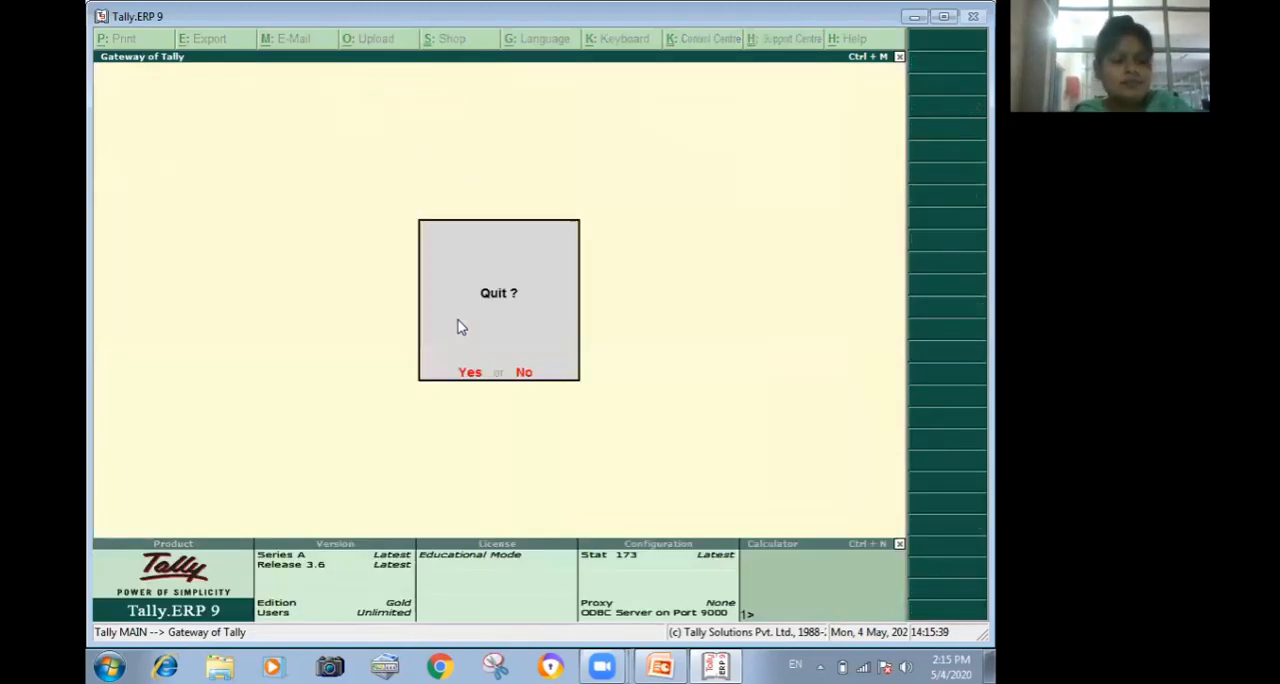
pyautogui.press('Escape')
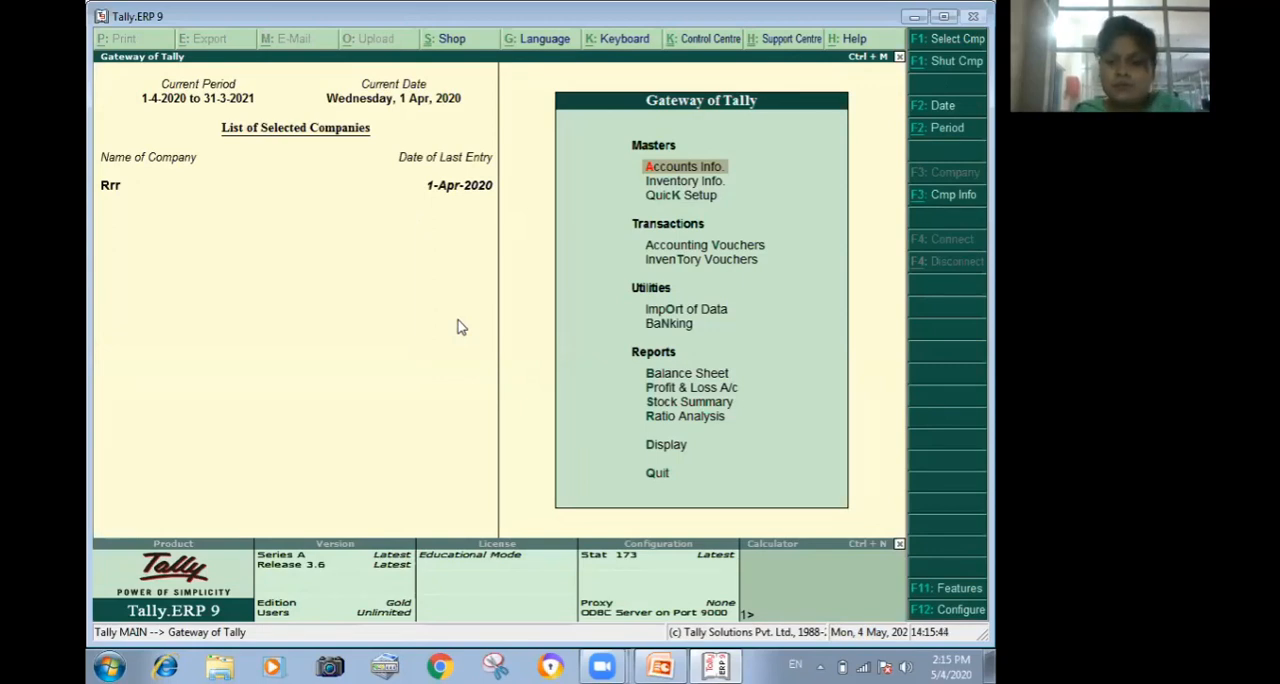
# Open the Stock Summary report and drill down to the stock vouchers of Disprin.
pyautogui.press('Up')
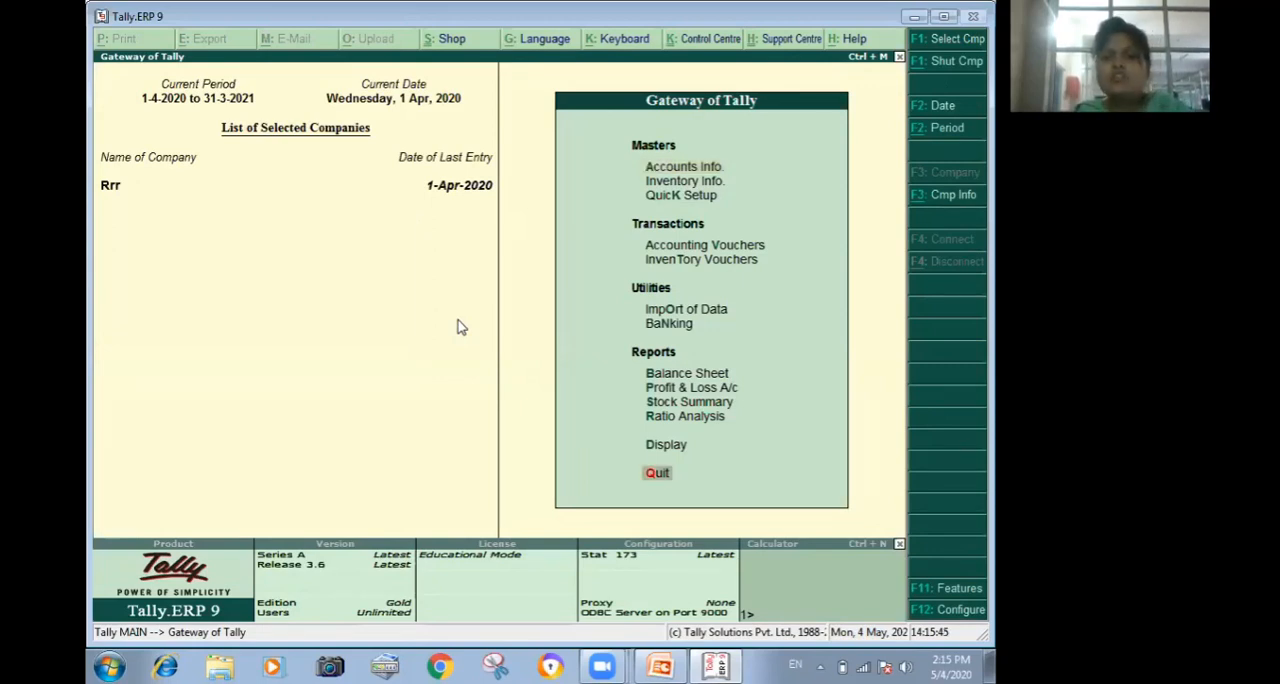
pyautogui.press('Up')
pyautogui.press('Up')
pyautogui.press('Up')
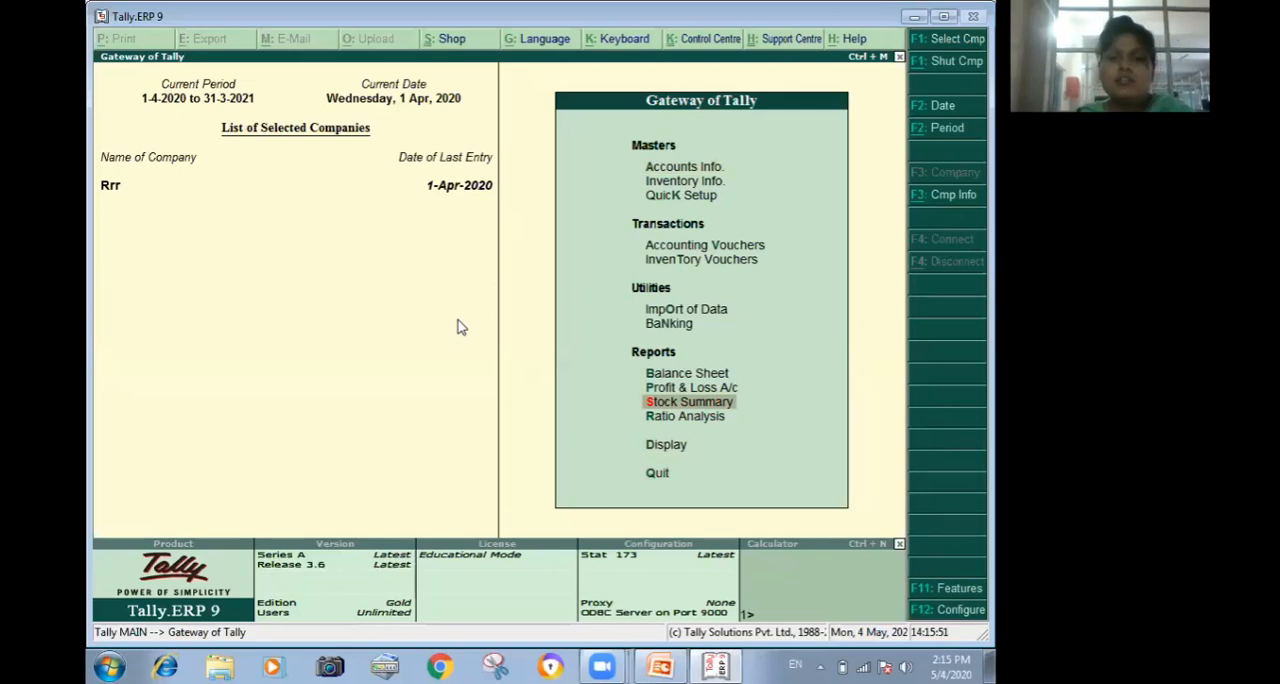
pyautogui.press('Return')
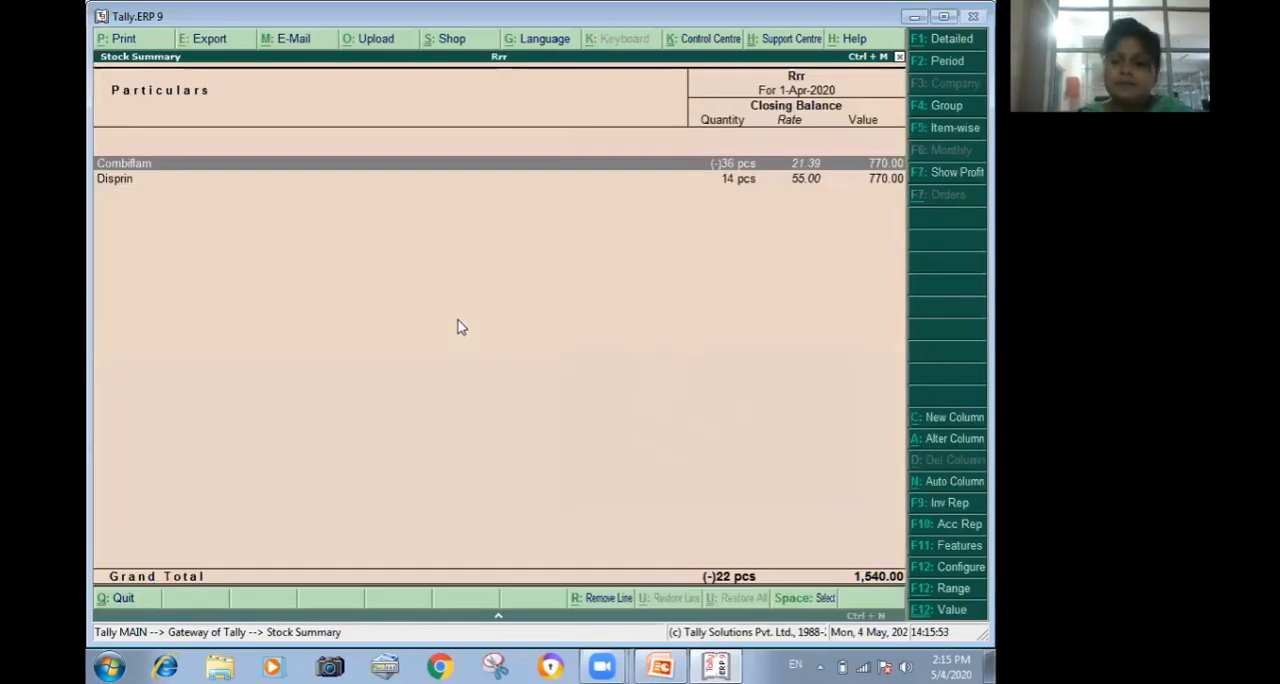
pyautogui.press('Down')
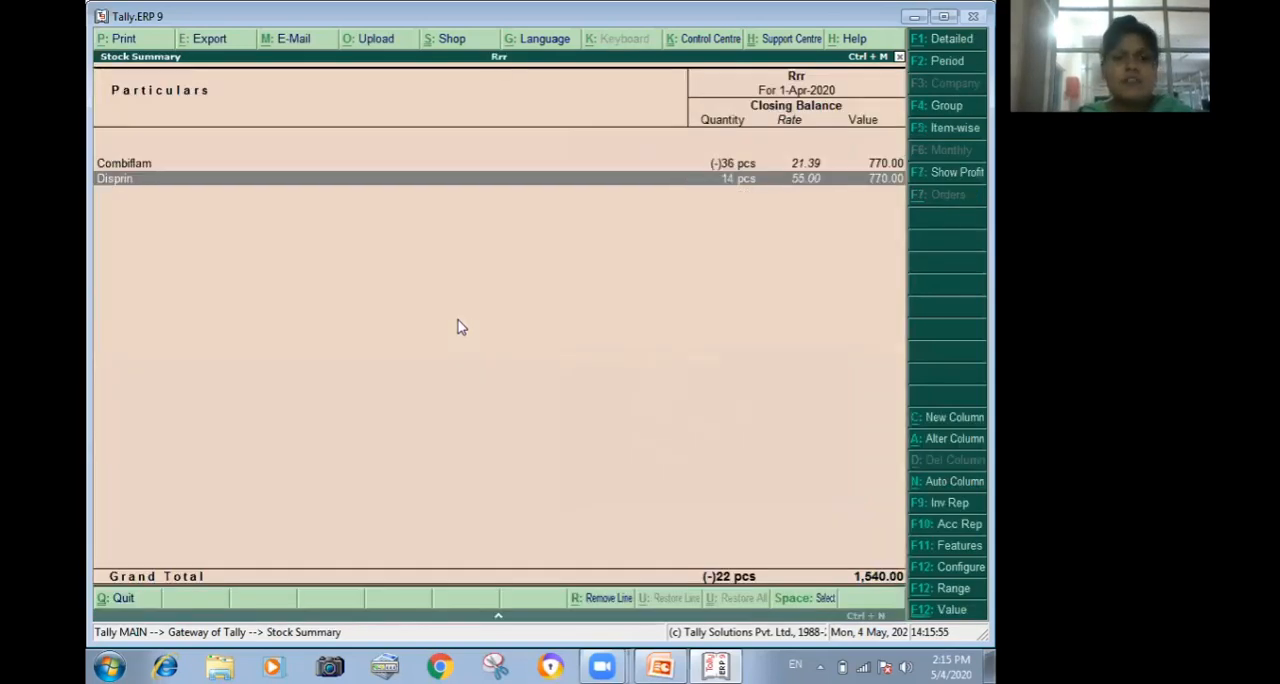
pyautogui.press('Return')
# Review the purchase and sales vouchers behind Disprin's stock movements without changing them, and return to the Gateway of Tally.
pyautogui.press('Return')
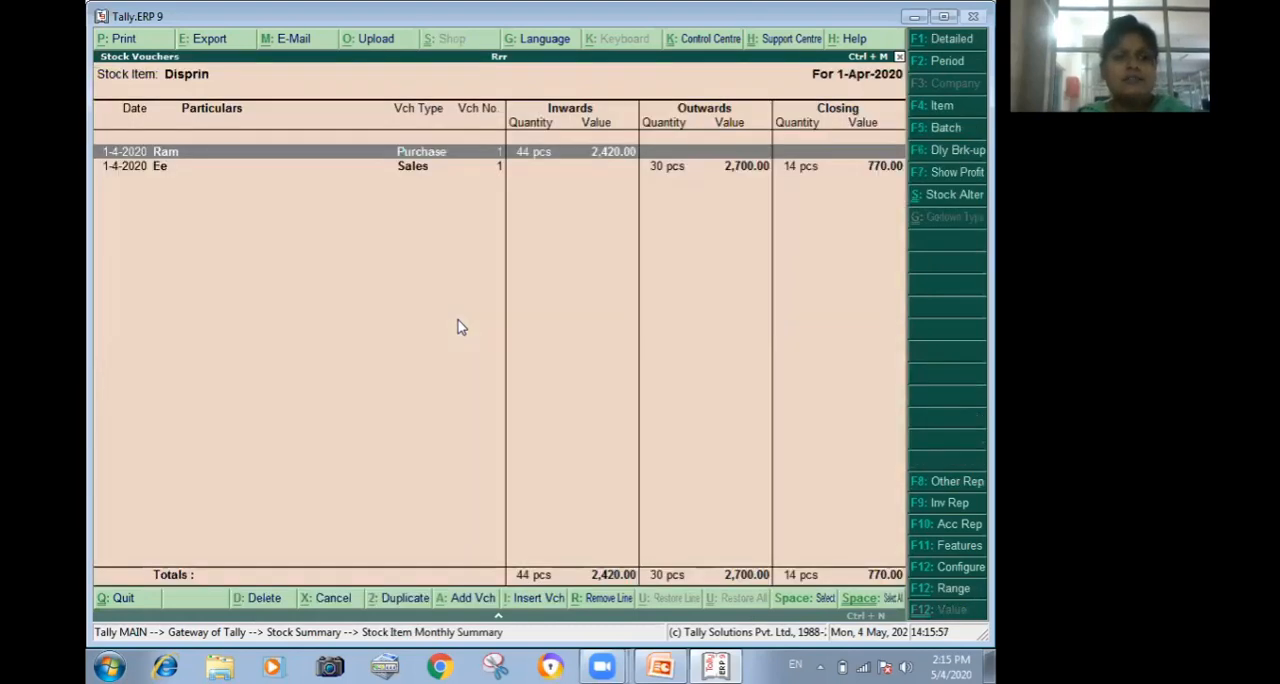
pyautogui.press('Return')
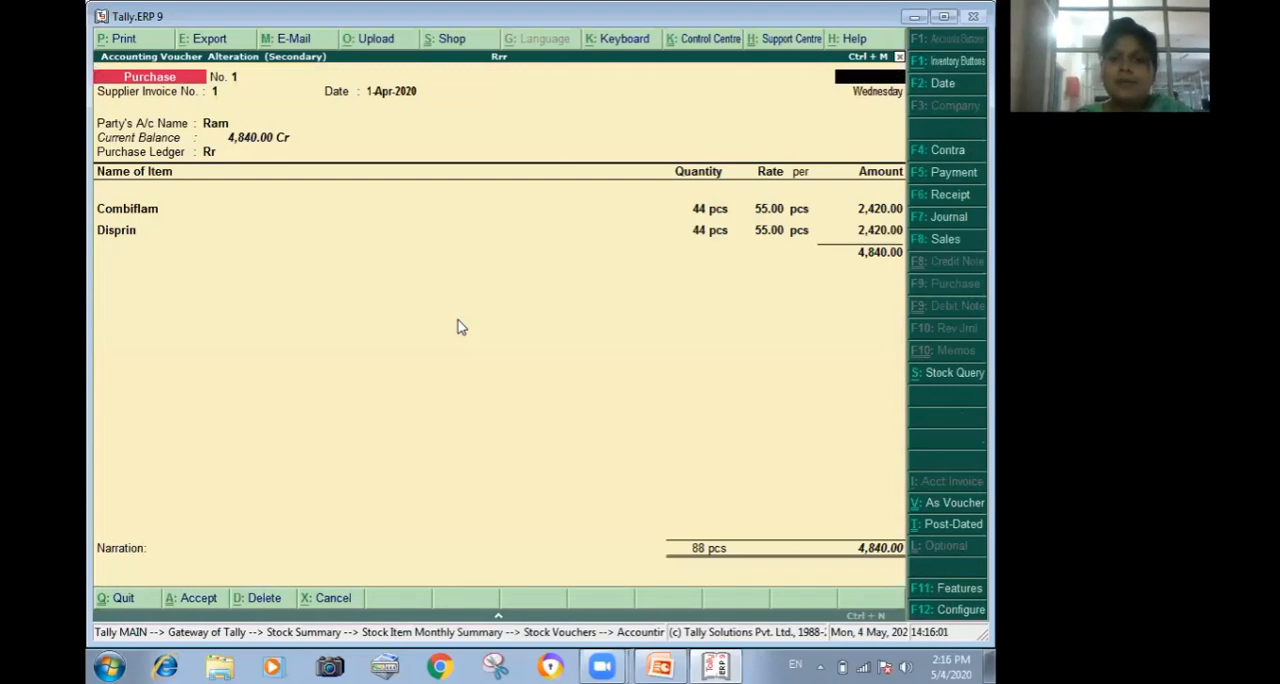
pyautogui.press('Escape')
pyautogui.press('Down')
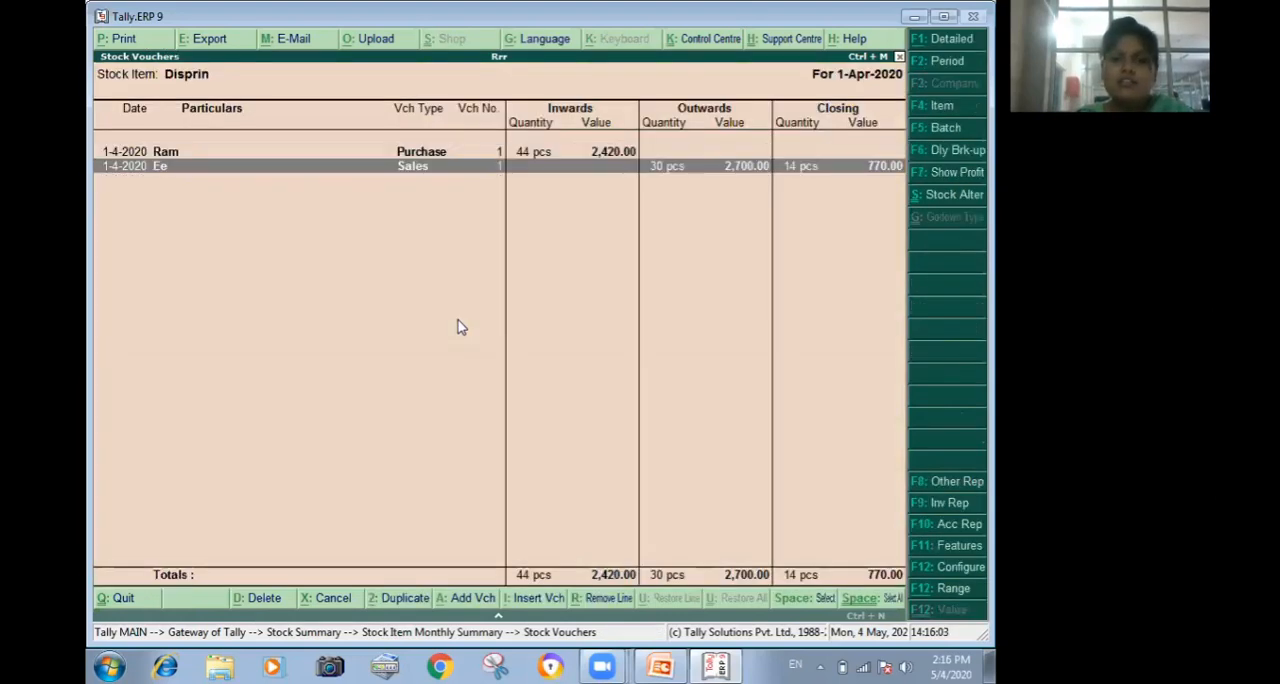
pyautogui.press('Return')
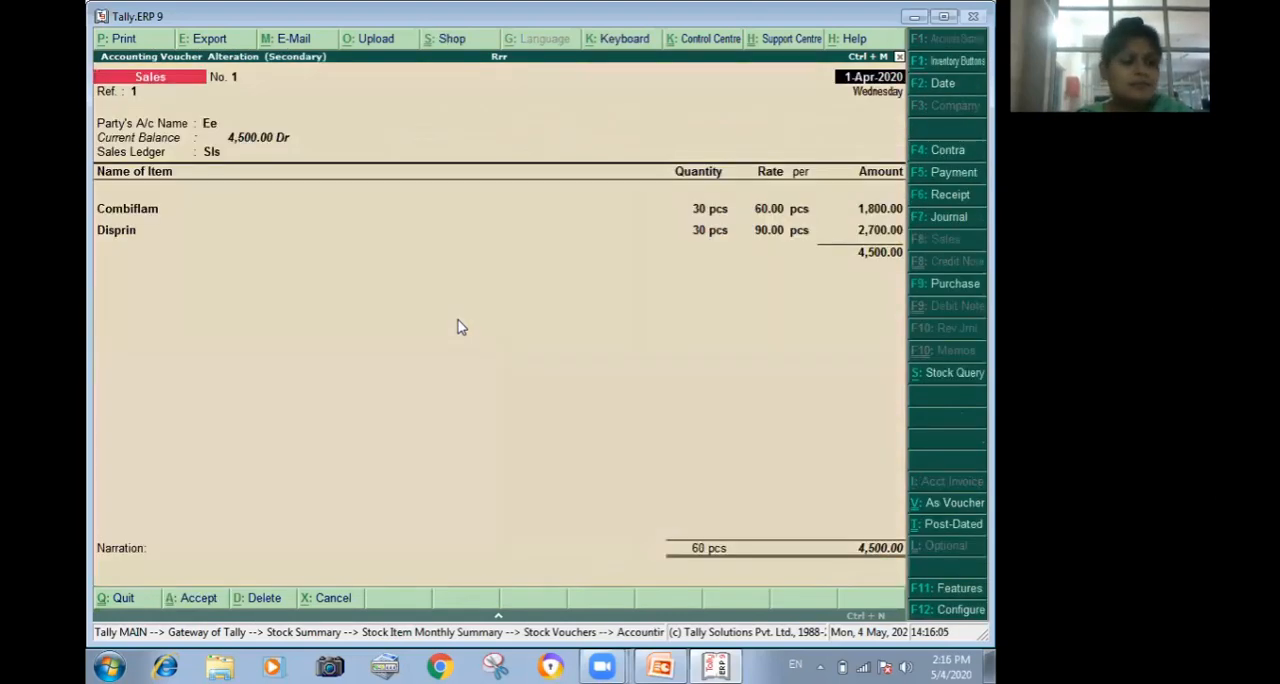
pyautogui.press('Escape')
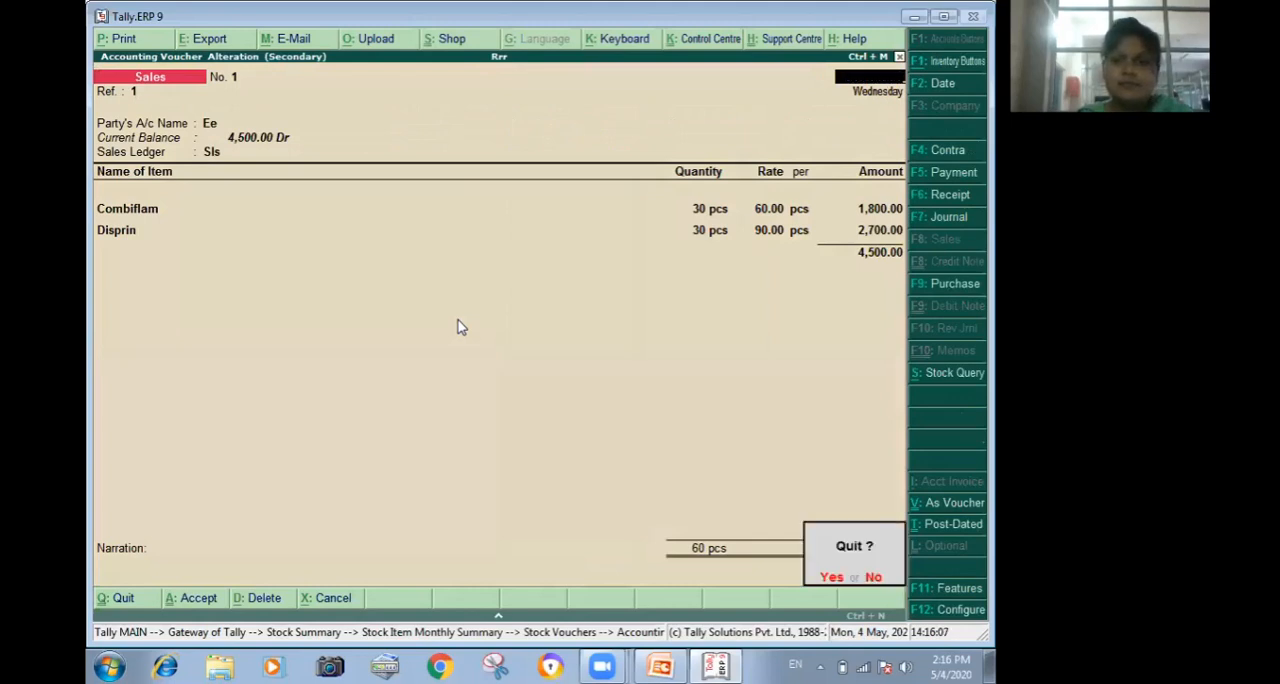
pyautogui.press('Return')
pyautogui.press('Escape')
pyautogui.press('Escape')
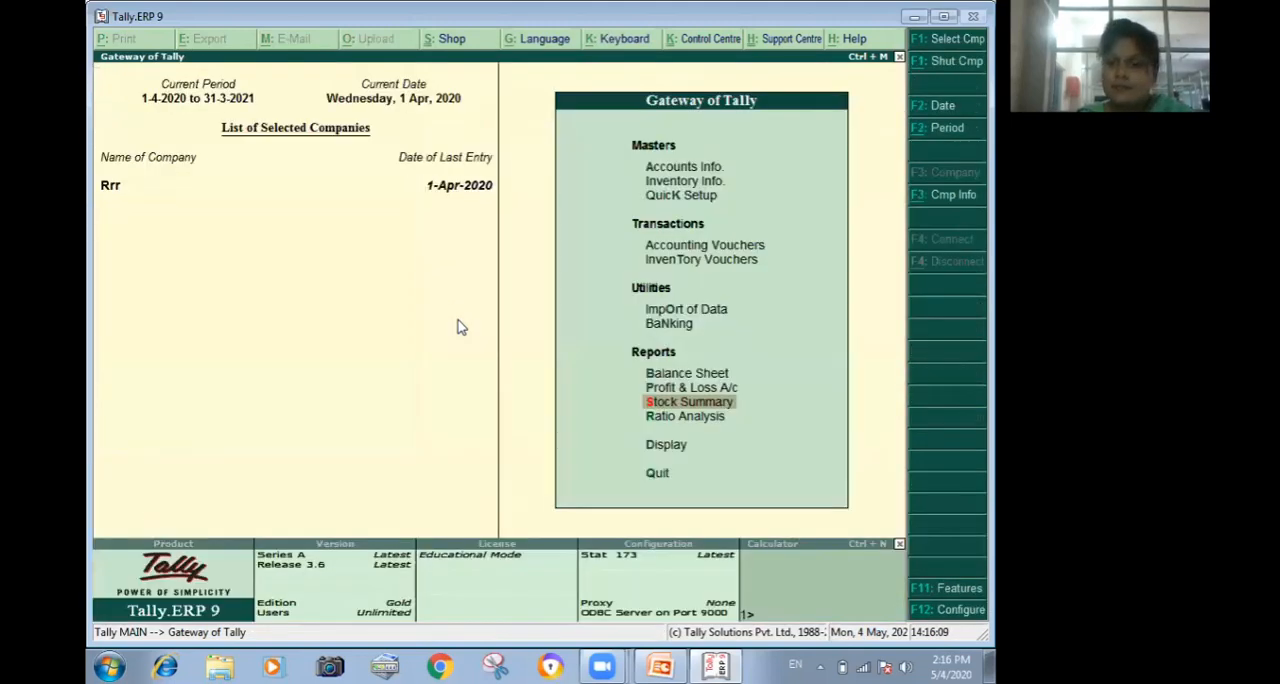
pyautogui.press('Up')
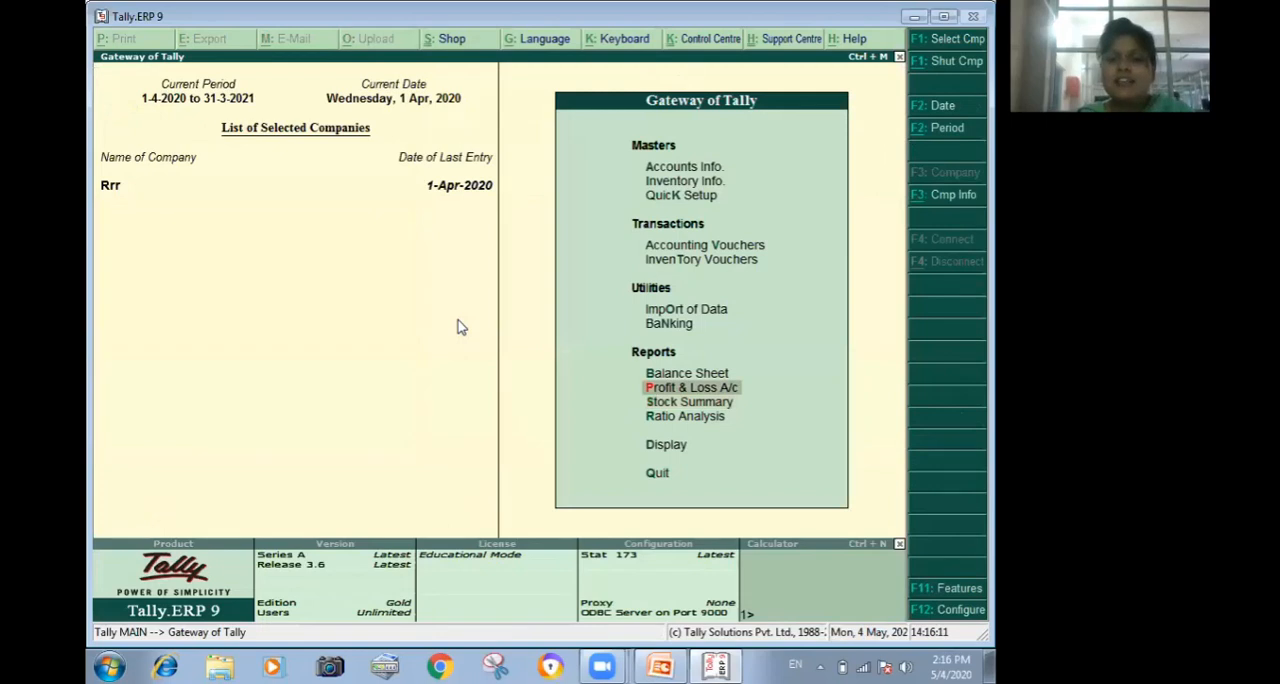
# Open the Profit & Loss A/c and drill down through Purchase Accounts and April to the purchase voucher.
pyautogui.press('Return')
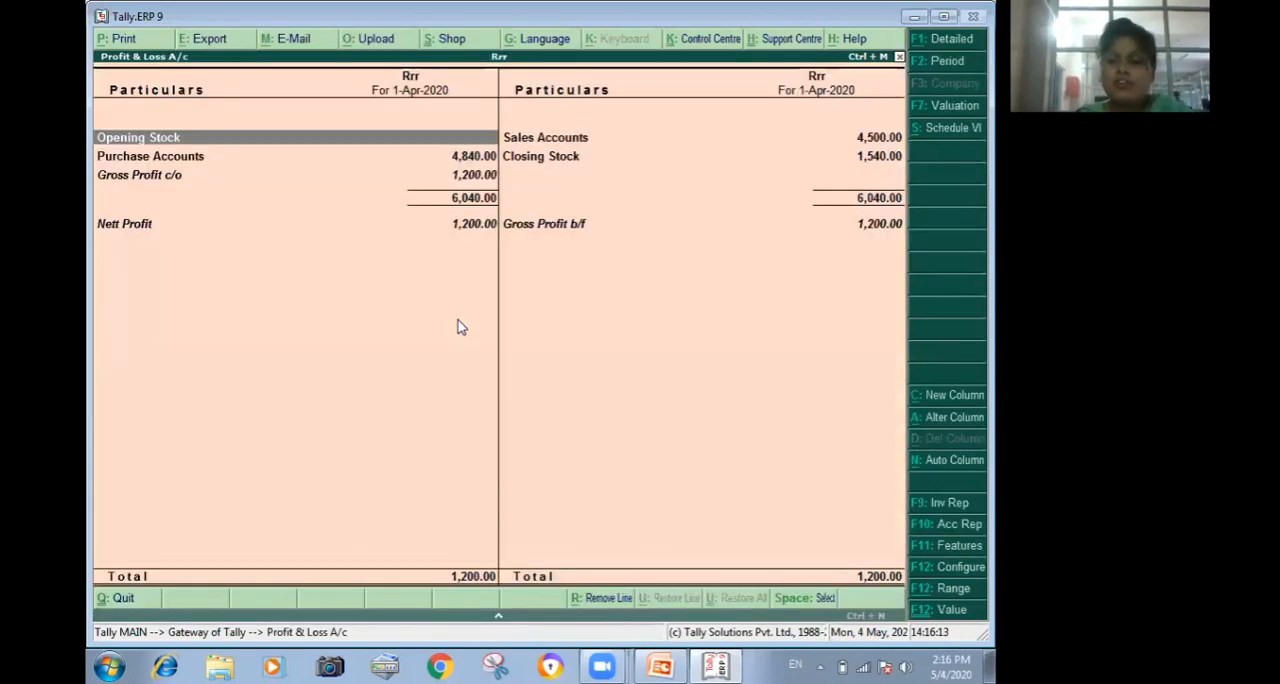
pyautogui.press('Down')
pyautogui.press('Return')
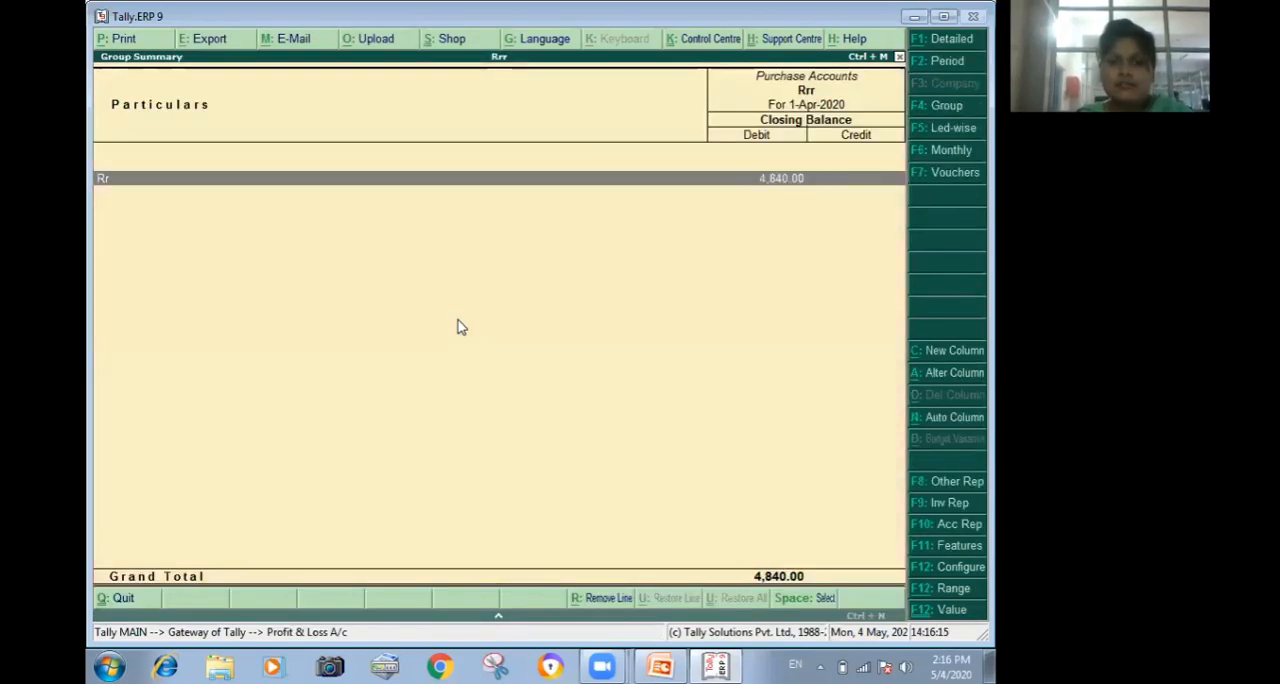
pyautogui.press('Return')
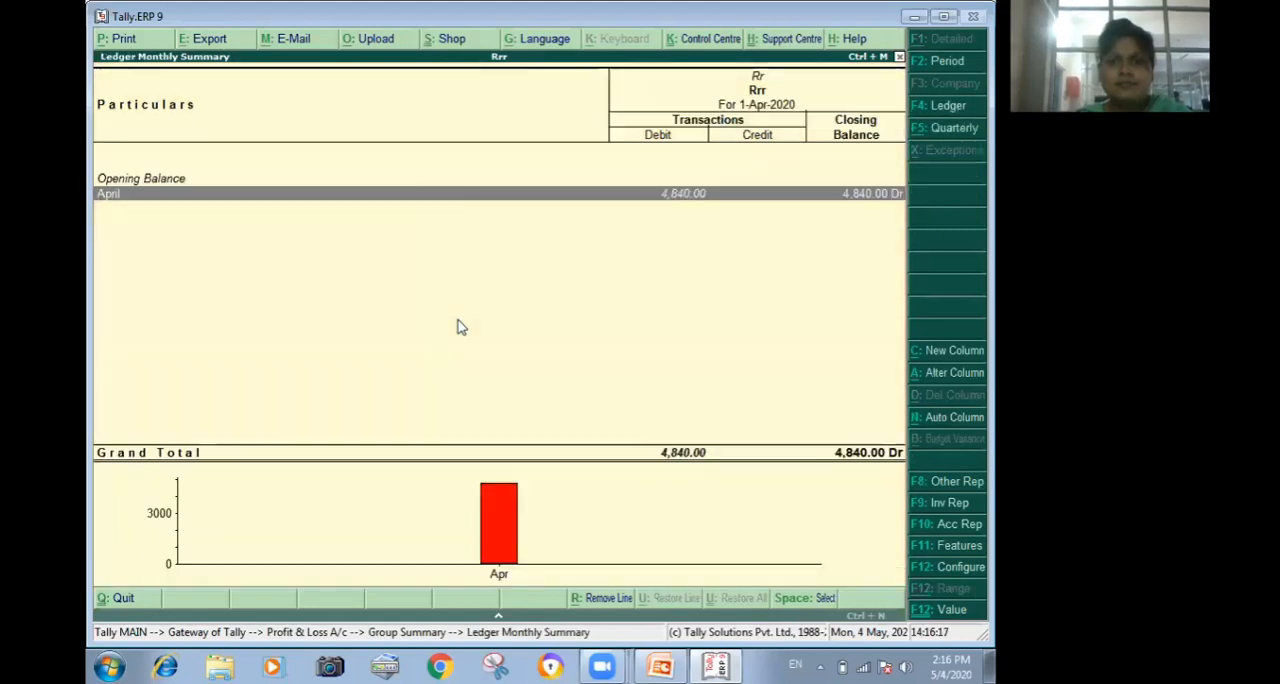
pyautogui.press('Return')
pyautogui.press('Return')
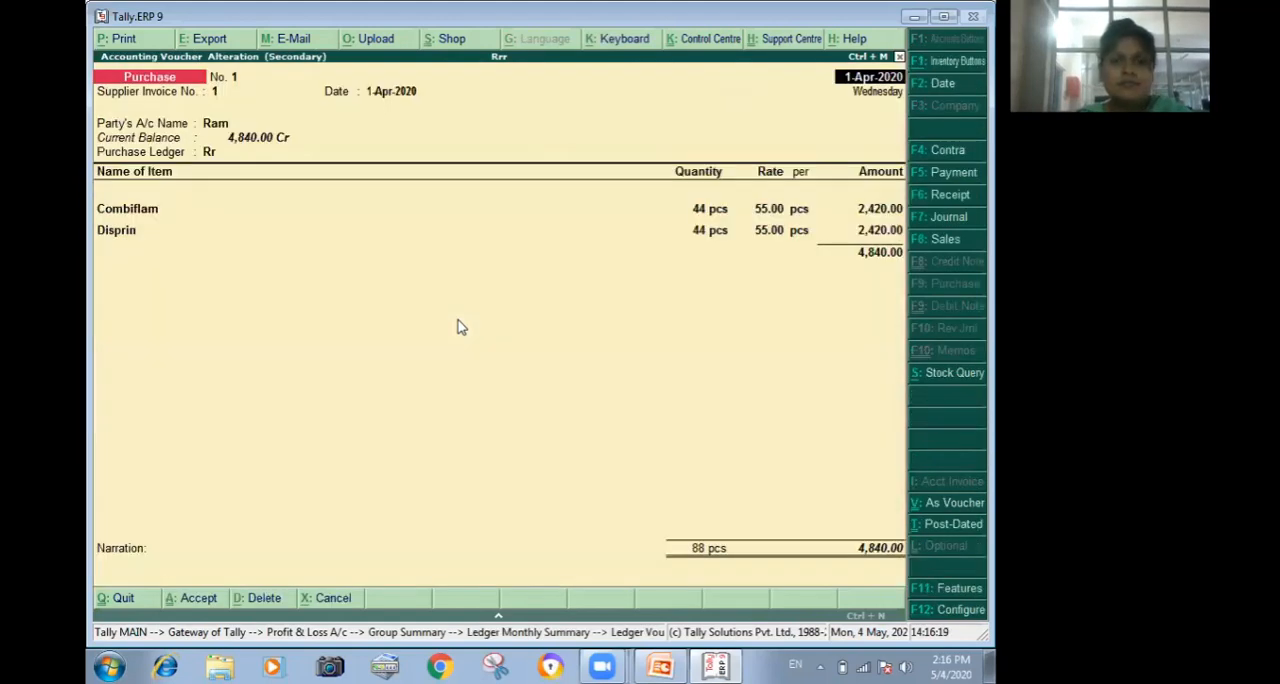
# Leave the purchase voucher unchanged, check the gross and nett profit in the Profit & Loss A/c, and return to the Gateway of Tally.
pyautogui.press('Escape')
pyautogui.press('y')
pyautogui.press('Escape')
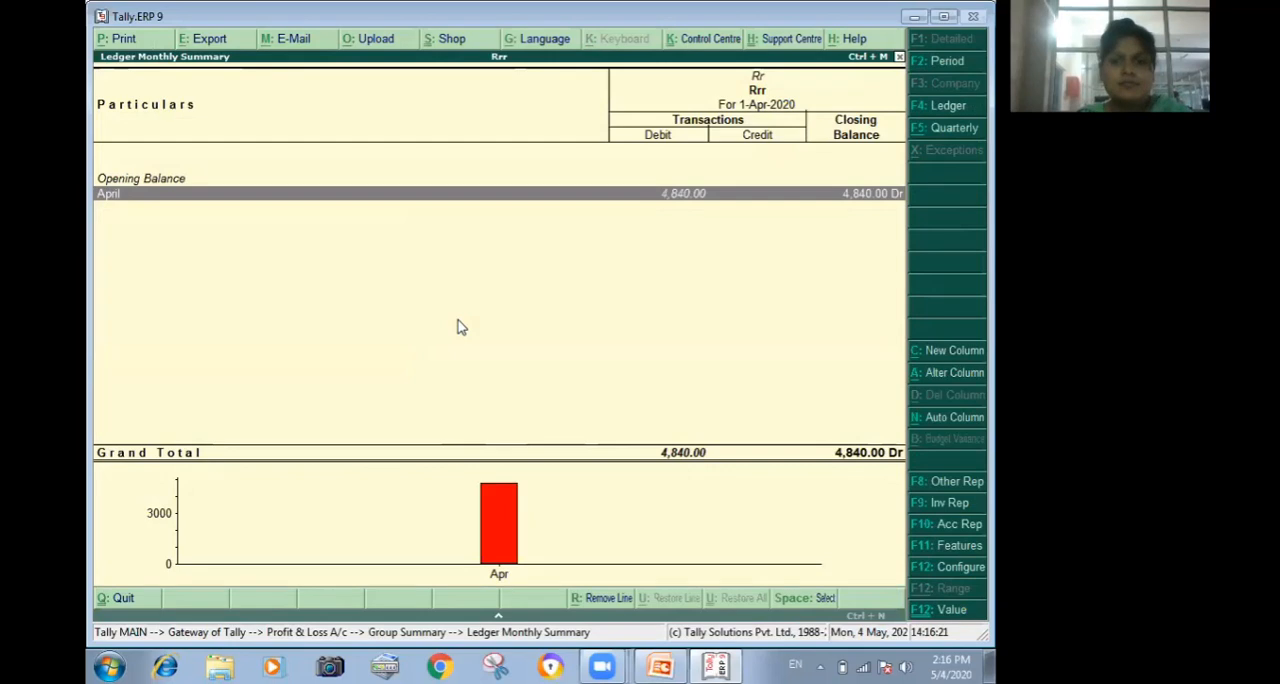
pyautogui.press('Escape')
pyautogui.press('Escape')
pyautogui.press('Down')
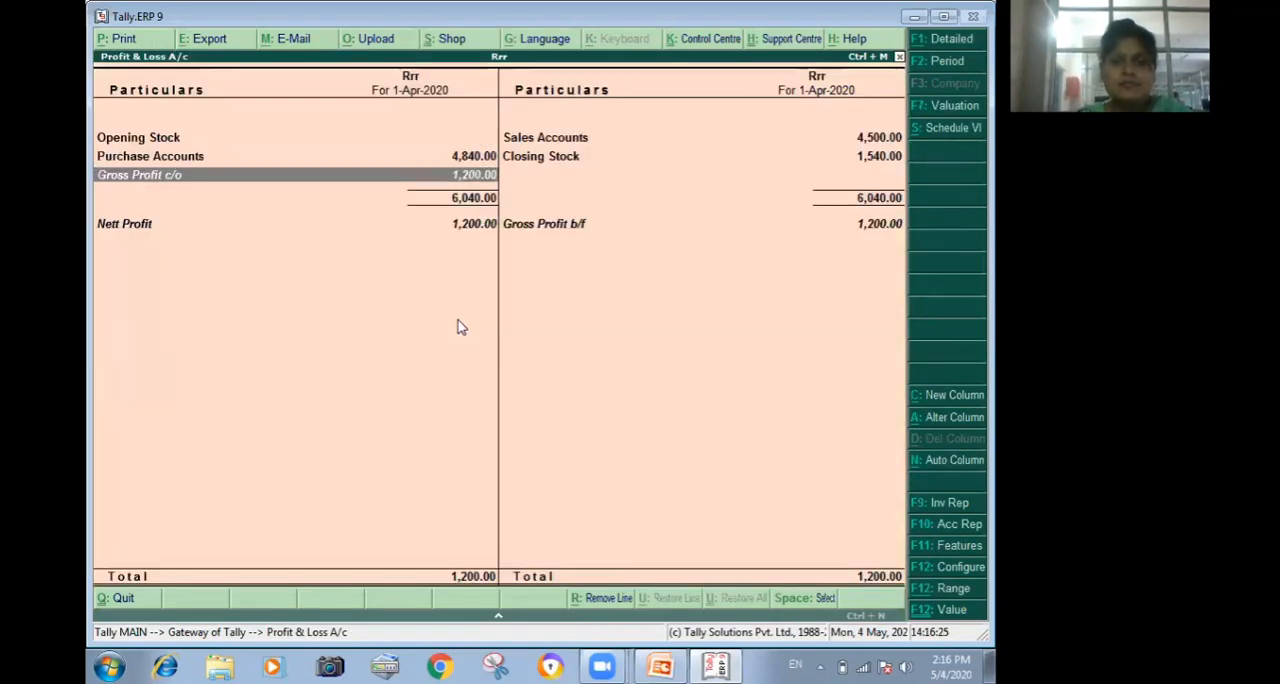
pyautogui.press('Down')
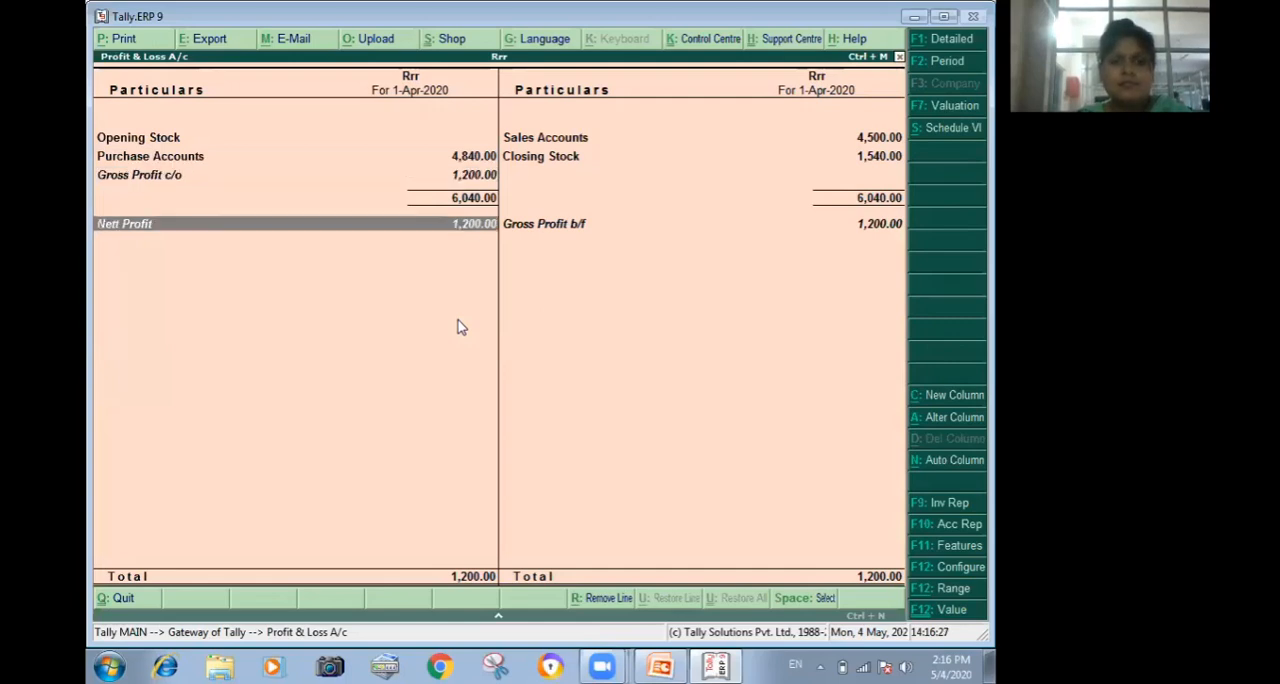
pyautogui.press('Escape')
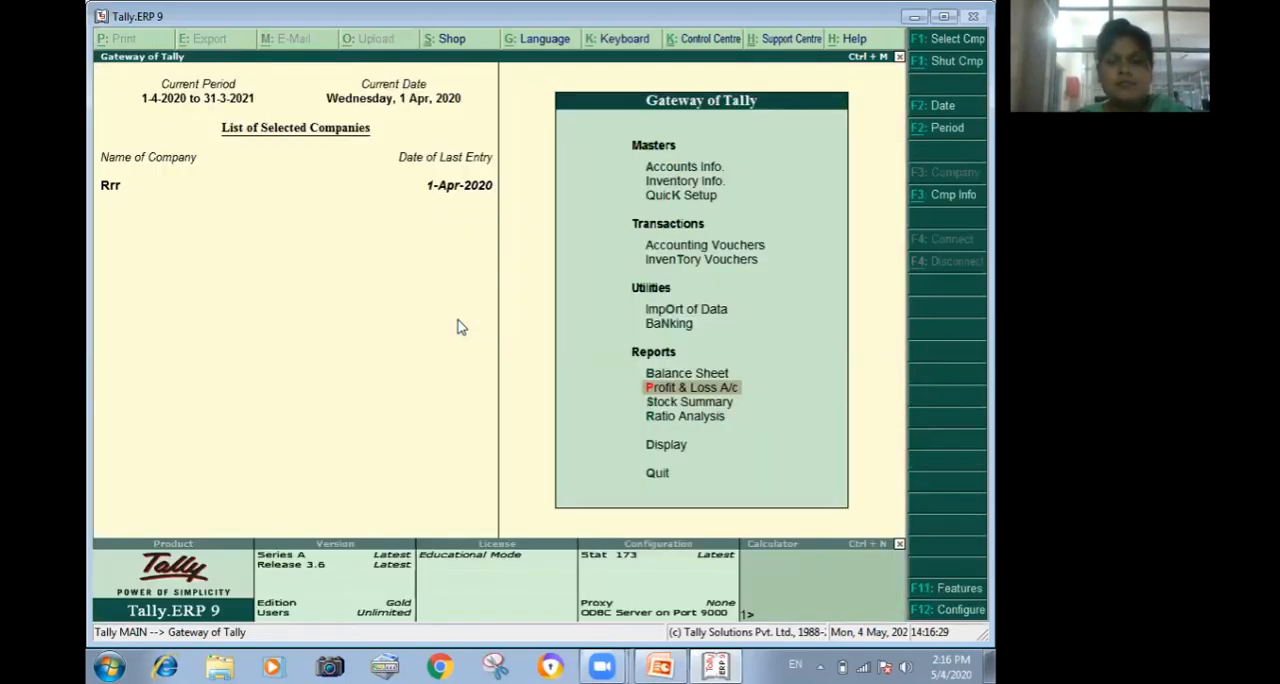
# Review the company's Balance Sheet and return to the Gateway of Tally.
pyautogui.press('Up')
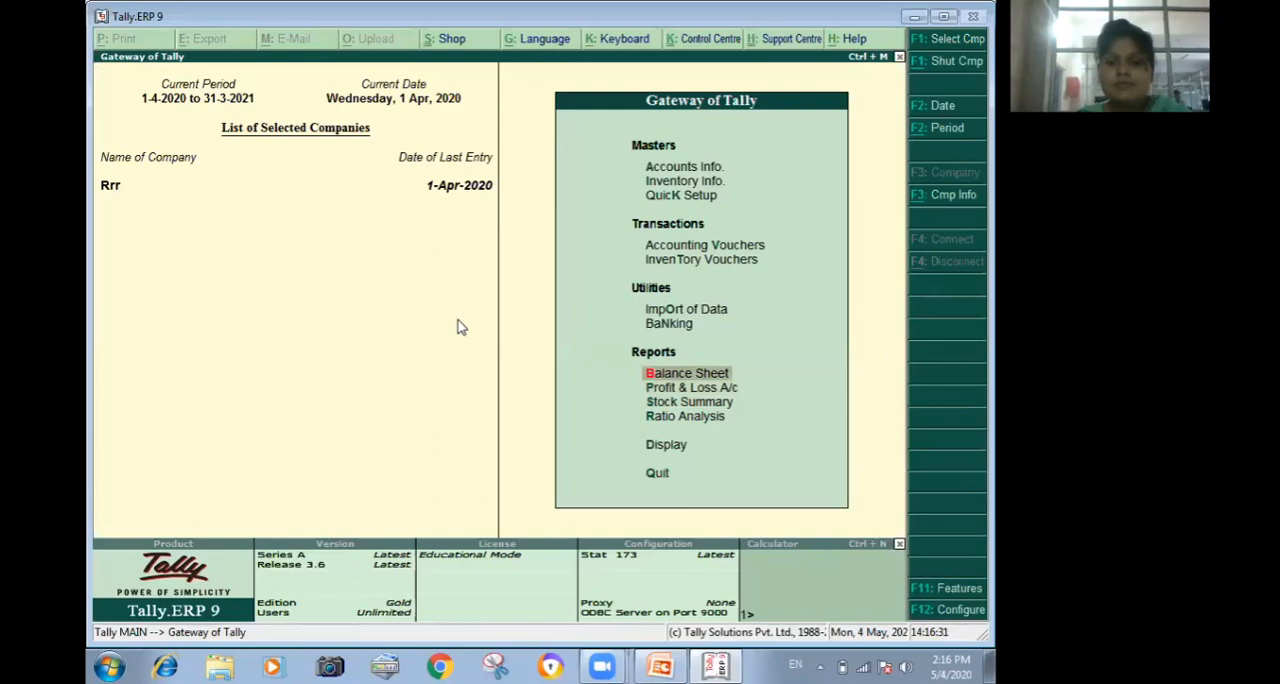
pyautogui.press('Return')
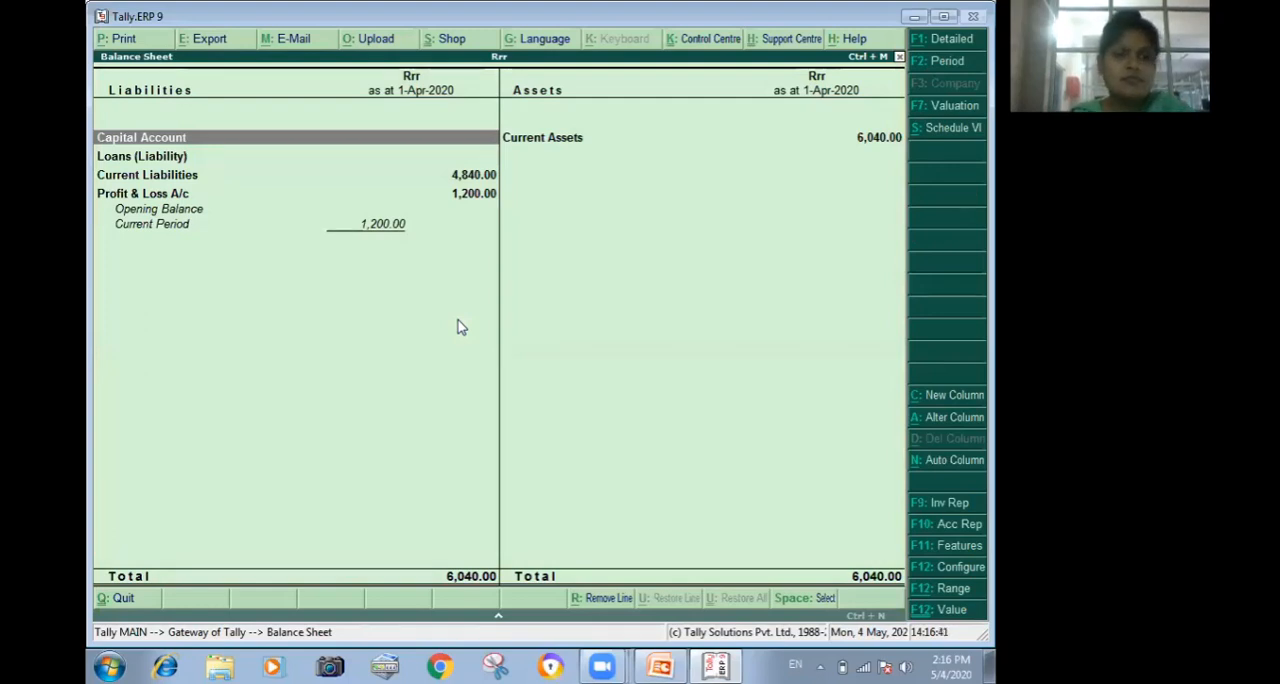
pyautogui.press('Escape')
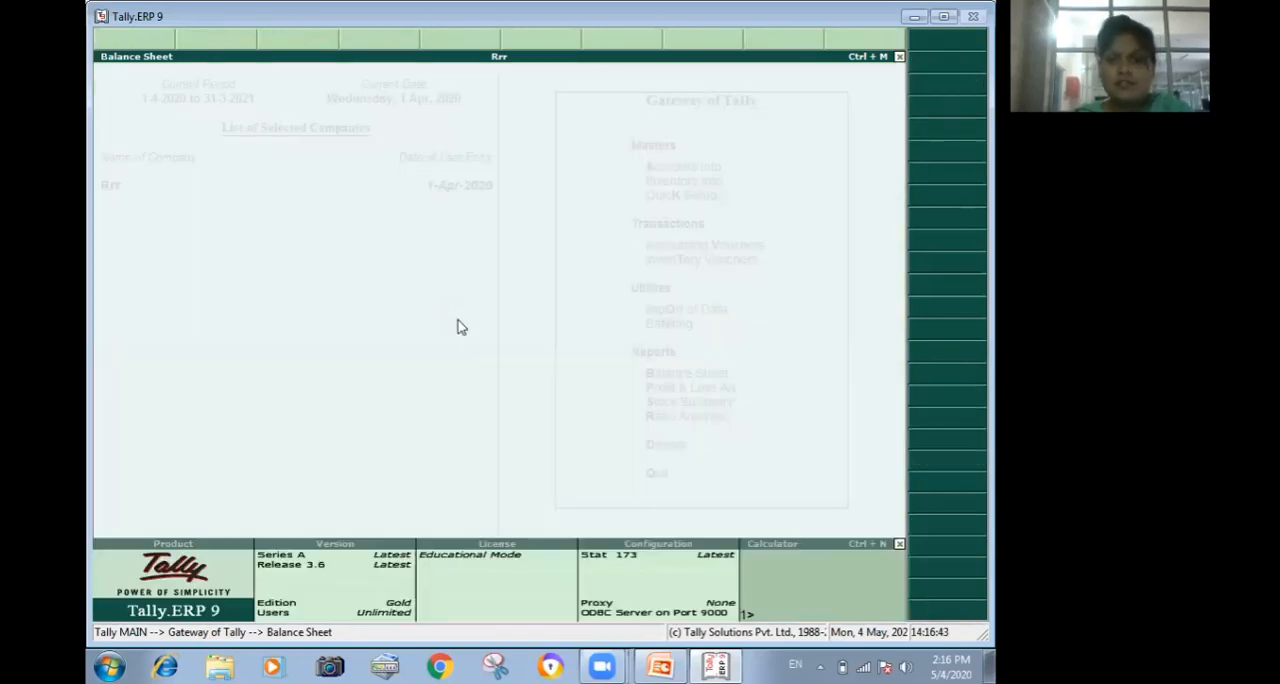
# Review the Trial Balance among the display reports and close it again.
pyautogui.press('Down')
pyautogui.press('Down')
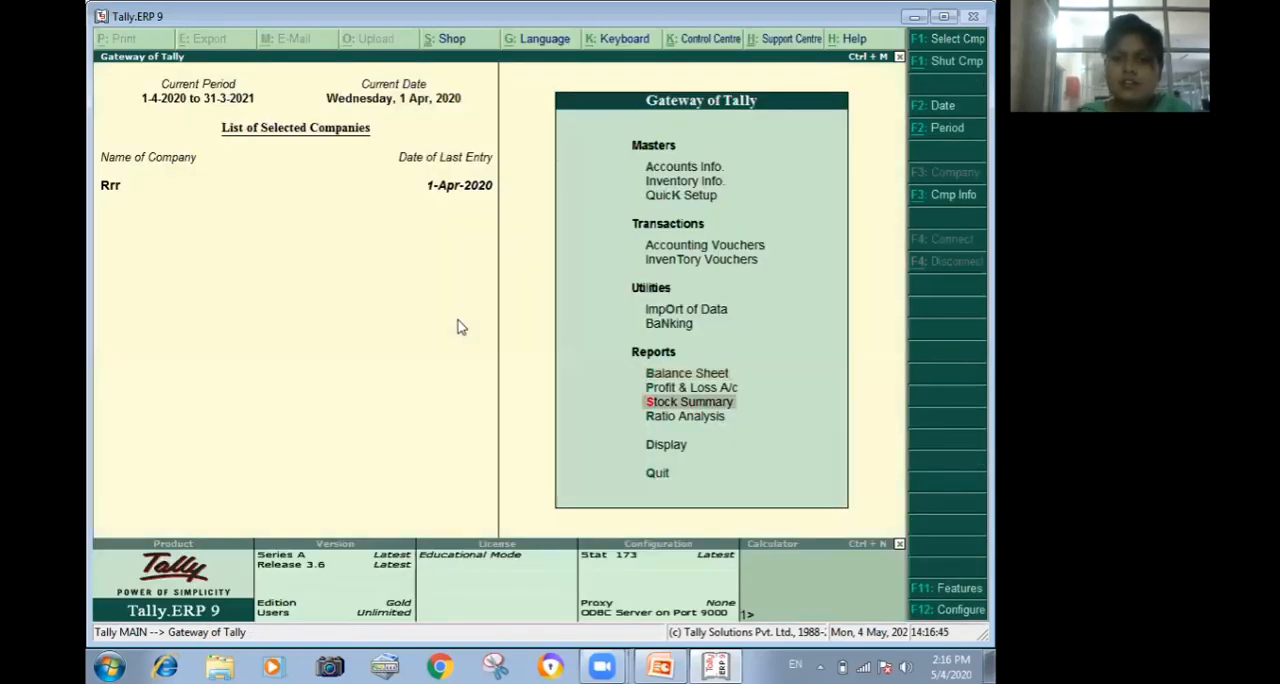
pyautogui.press('Down')
pyautogui.press('Down')
pyautogui.press('Return')
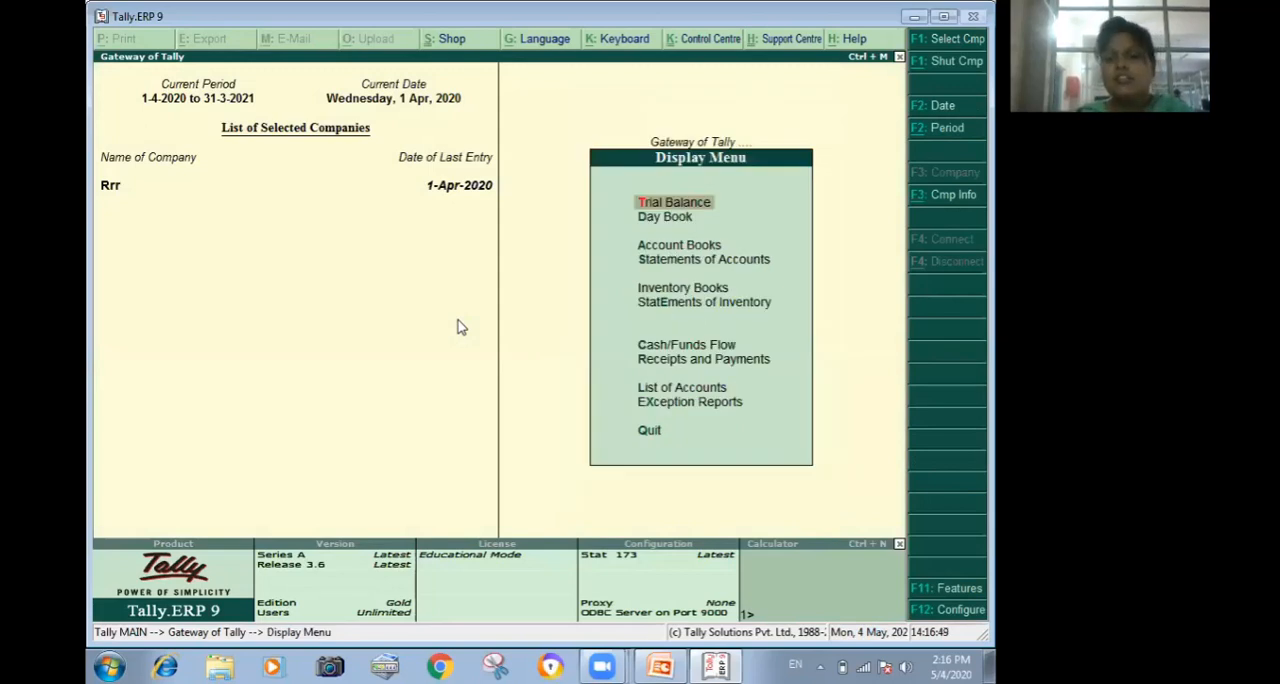
pyautogui.press('Return')
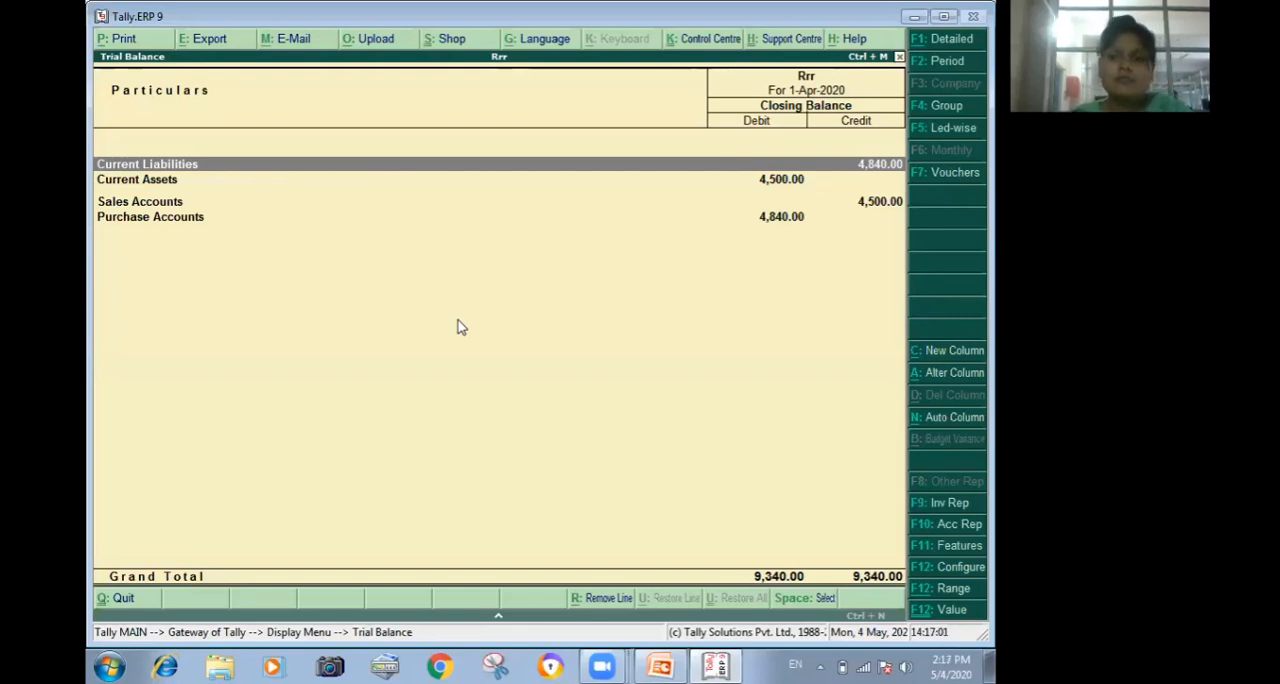
pyautogui.press('Escape')
# Open the Day Book, inspect the sales voucher without altering it, and return to the Display Menu.
pyautogui.press('Down')
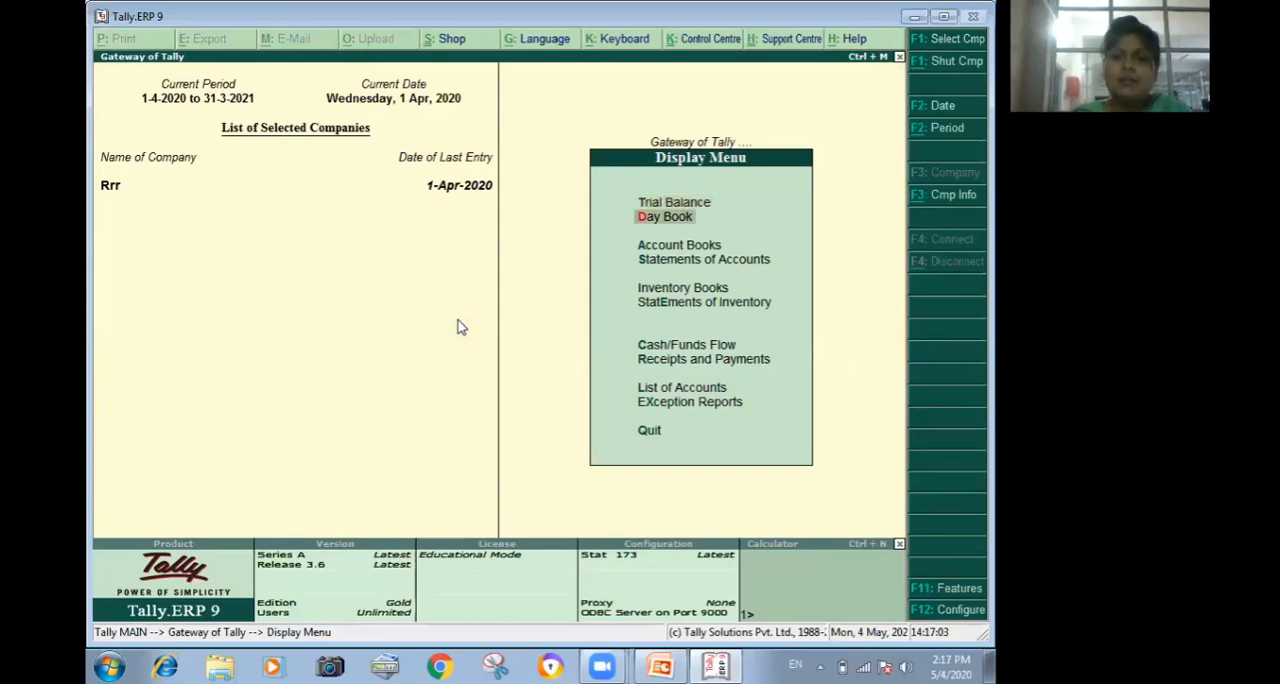
pyautogui.press('Return')
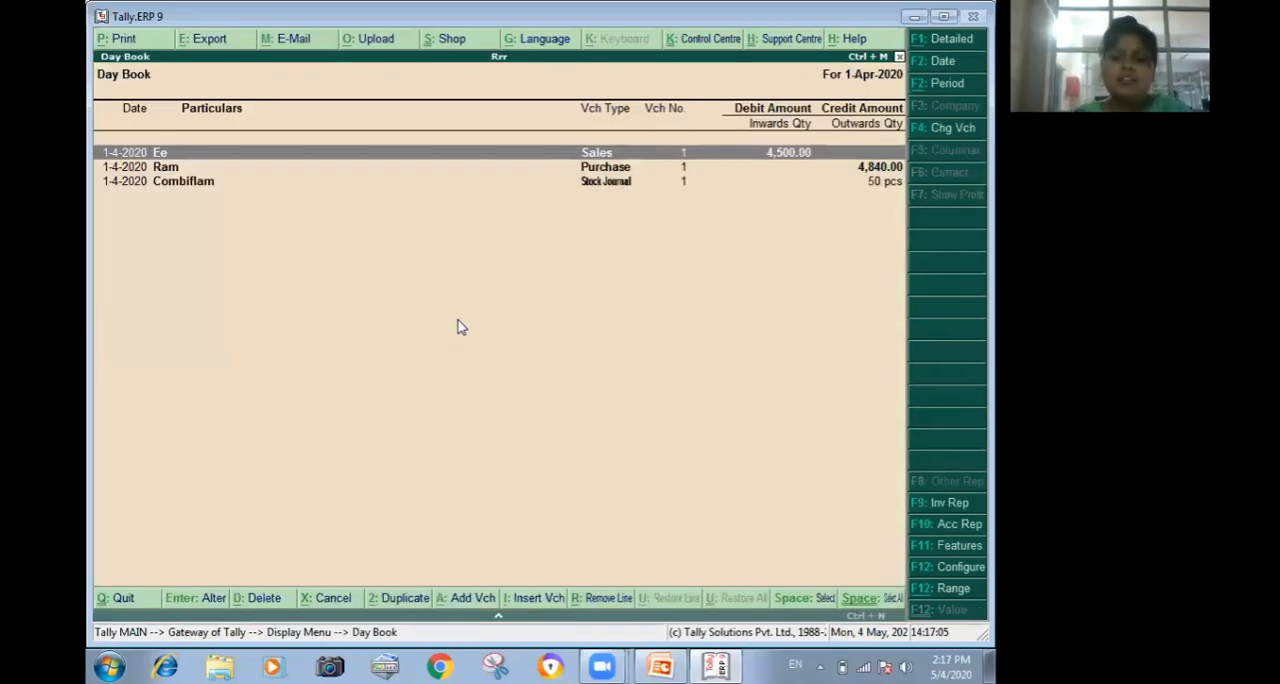
pyautogui.press('Return')
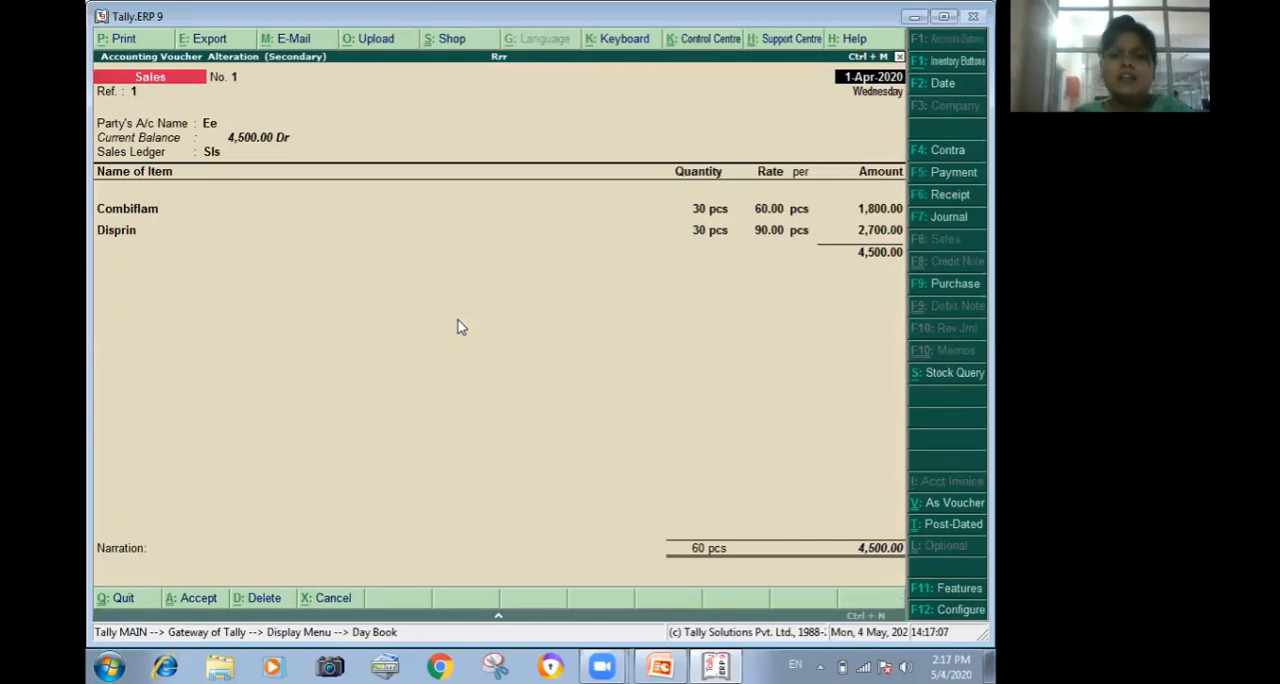
pyautogui.press('Escape')
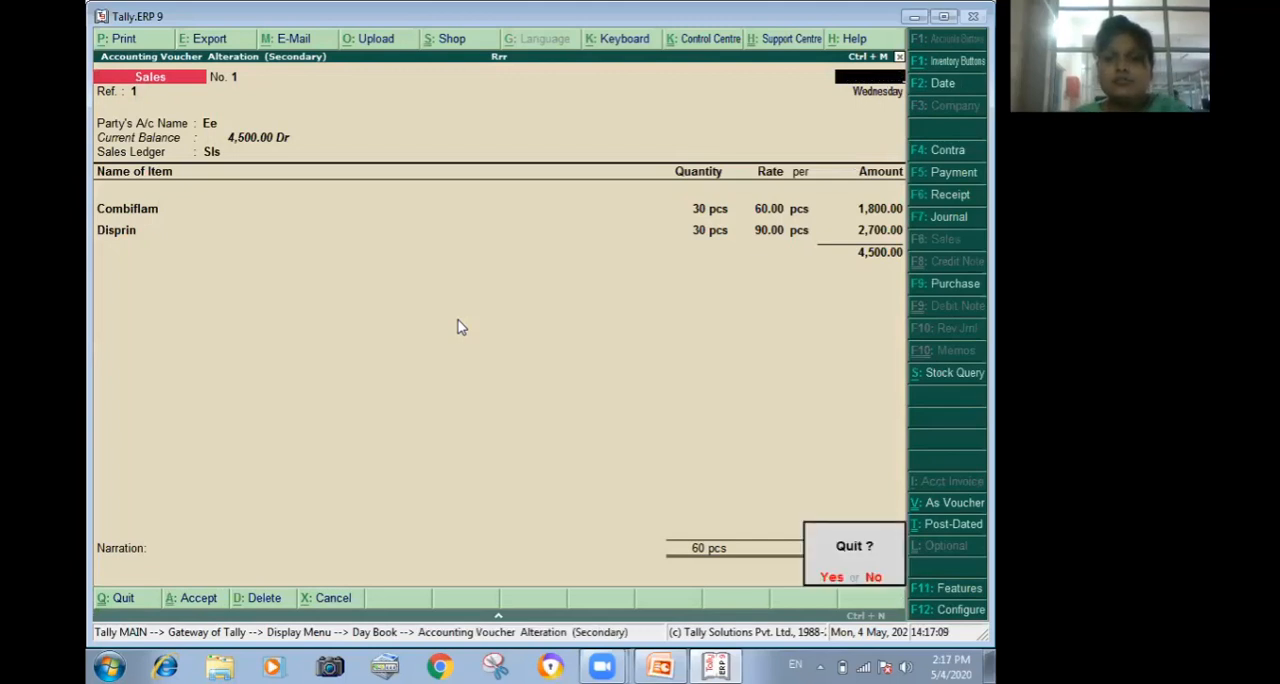
pyautogui.press('Return')
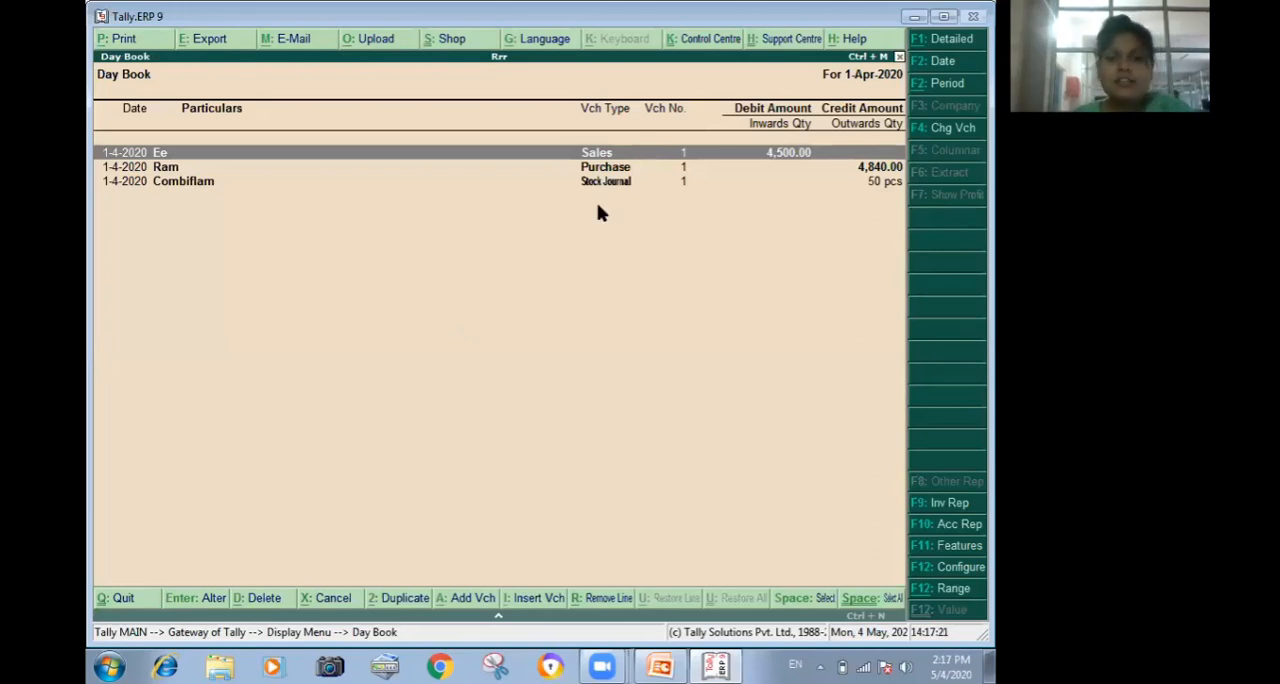
pyautogui.press('Escape')
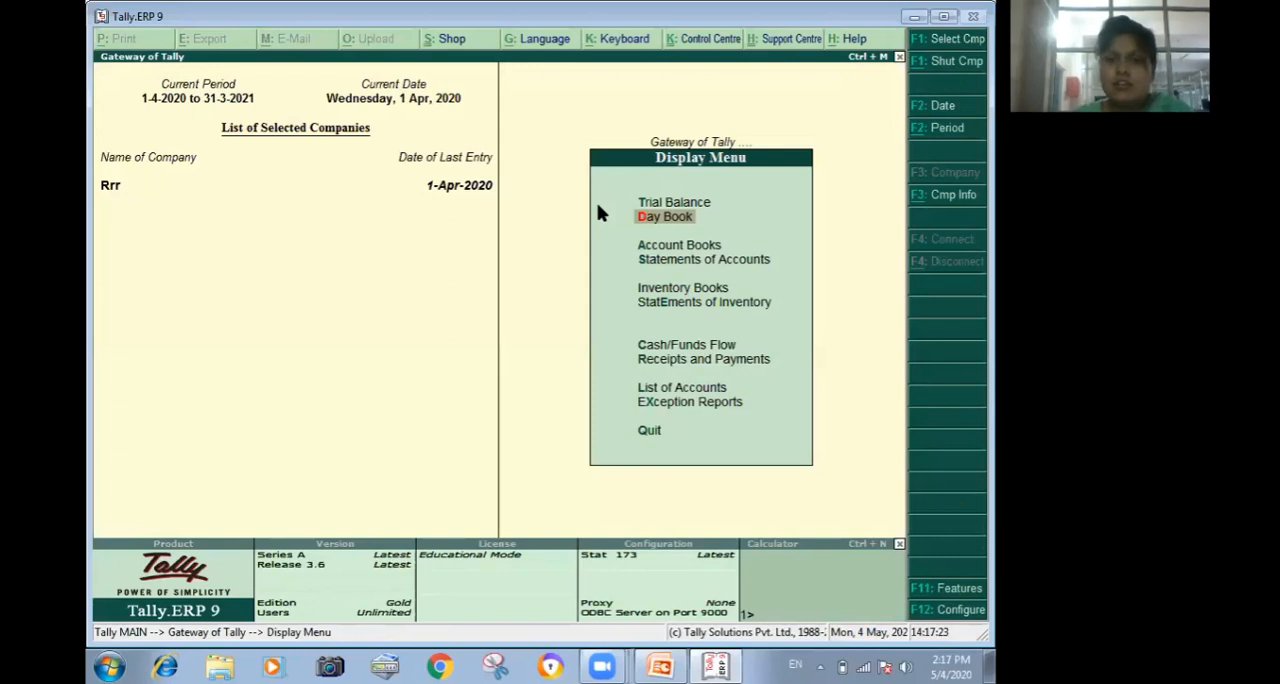
# View the Cash/Bank Book summary among the account books and close it.
pyautogui.press('Down')
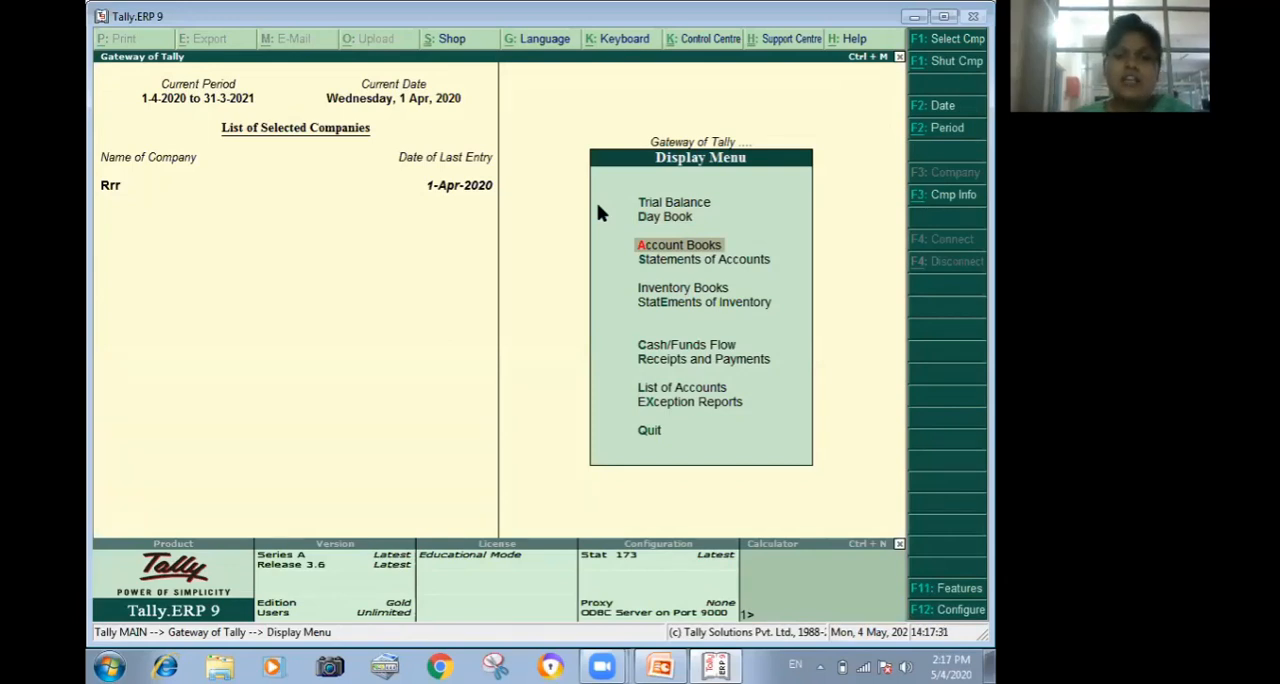
pyautogui.press('Return')
pyautogui.press('Return')
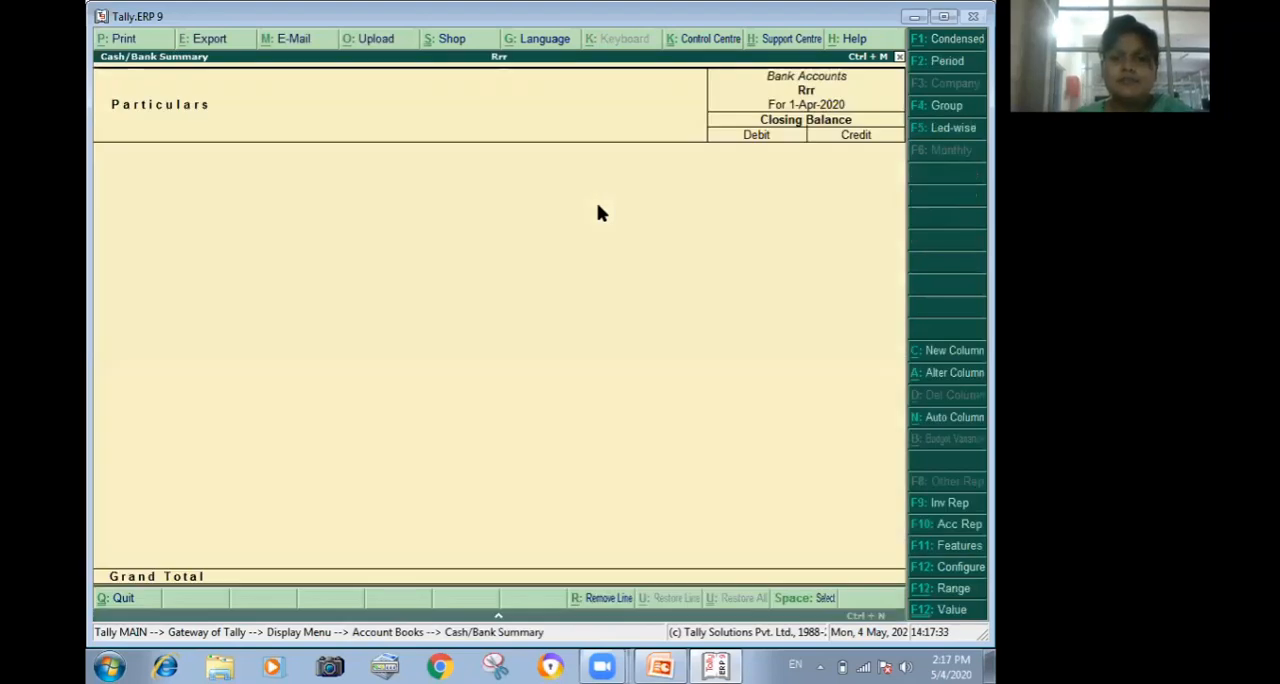
pyautogui.press('Escape')
# Open the Purchase Register, inspect April's purchase voucher without altering it, and return to the Account Books.
pyautogui.press('Down')
pyautogui.press('Down')
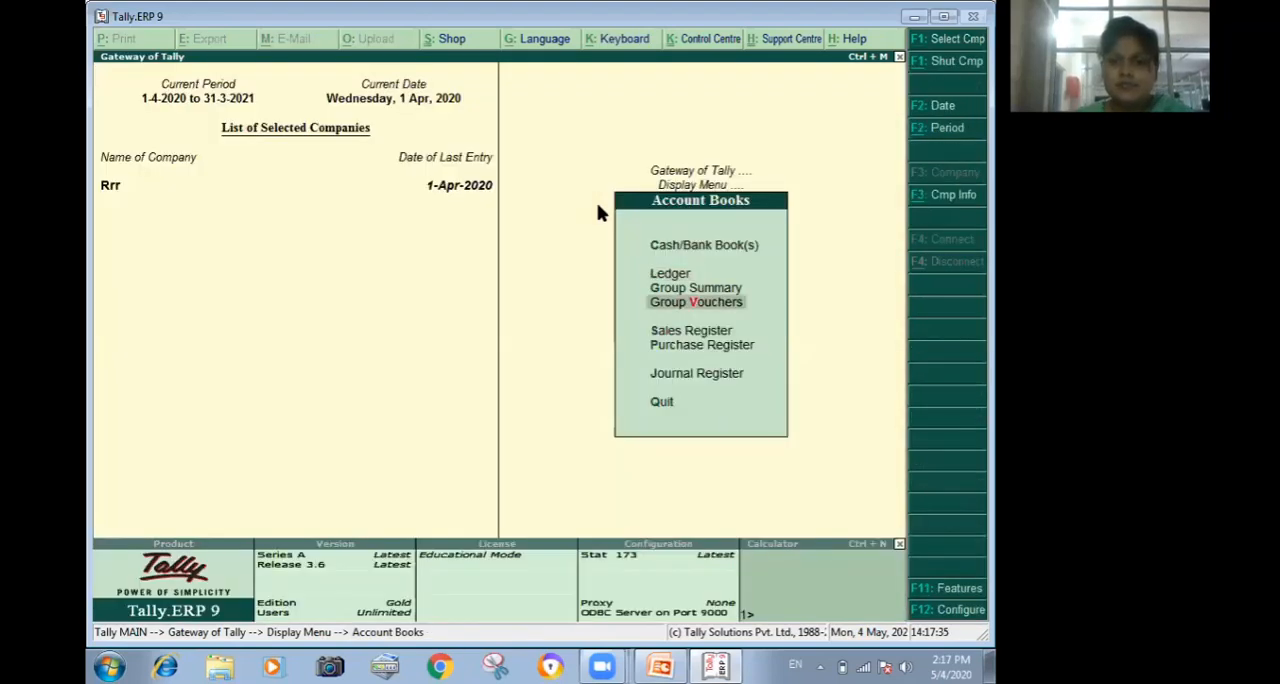
pyautogui.press('Down')
pyautogui.press('Down')
pyautogui.press('Return')
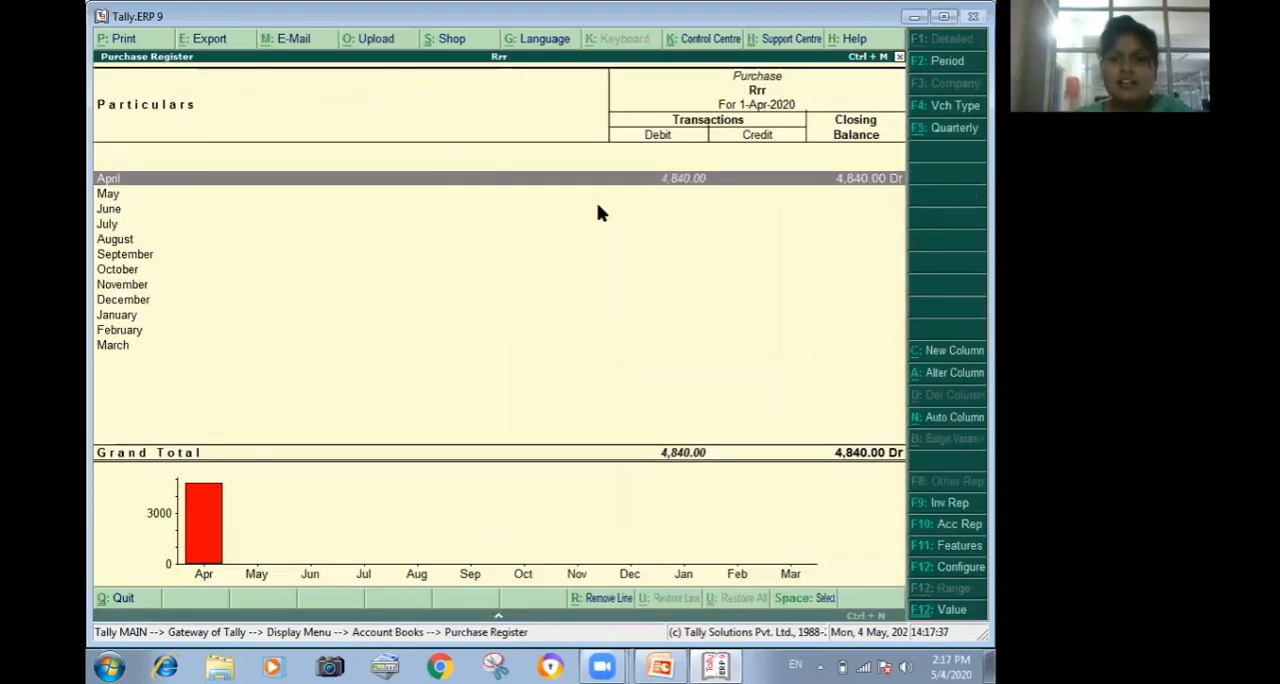
pyautogui.press('Return')
pyautogui.press('Return')
pyautogui.press('Escape')
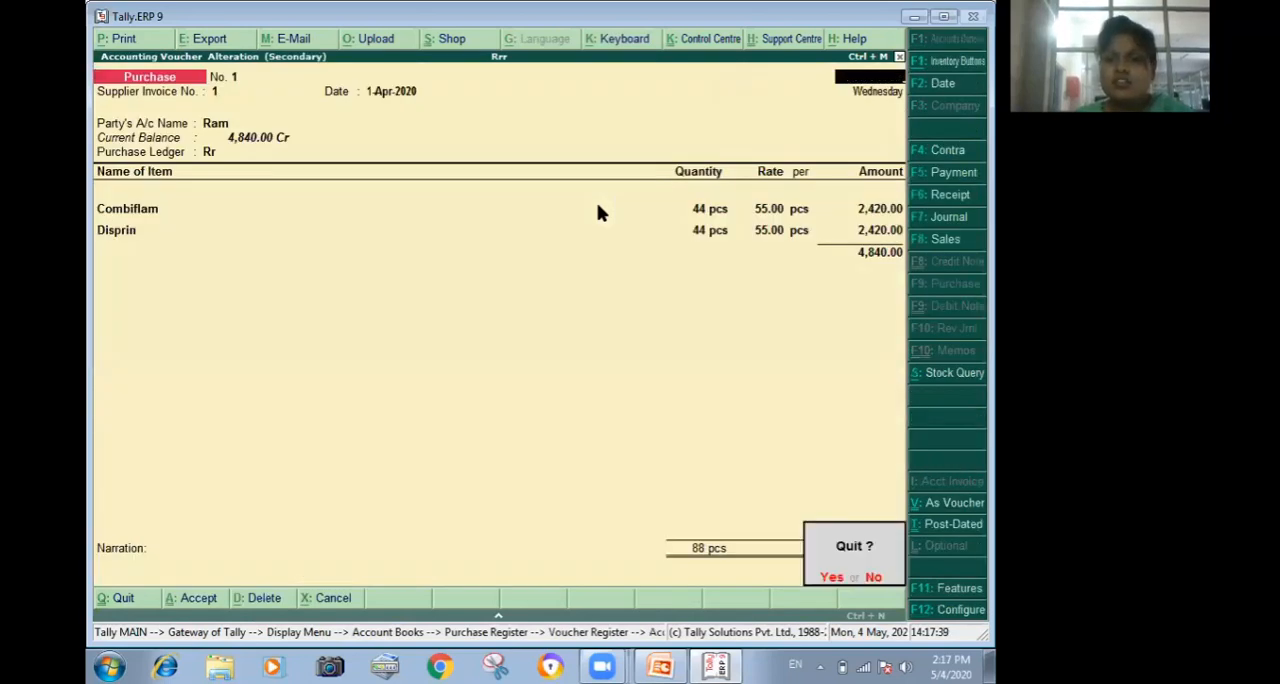
pyautogui.press('Return')
pyautogui.press('Escape')
pyautogui.press('Escape')
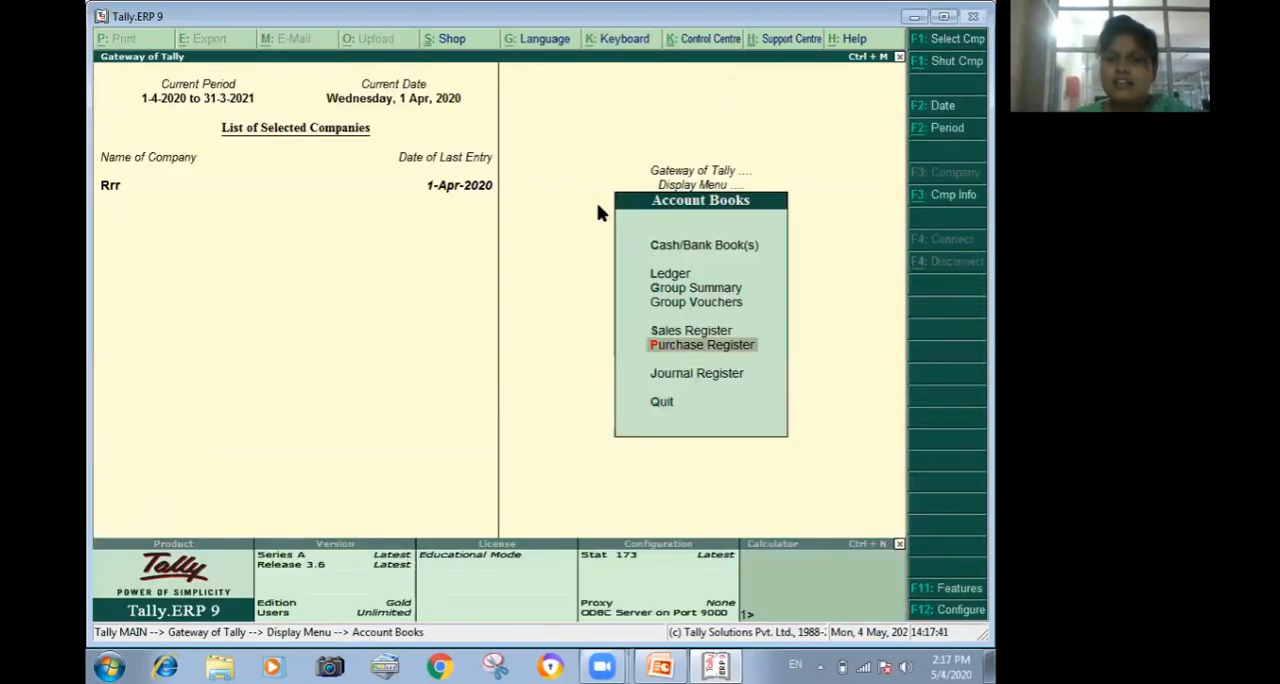
# Open the Sales Register, inspect April's sales voucher without altering it, and return to the Account Books.
pyautogui.press('Up')
pyautogui.press('Return')
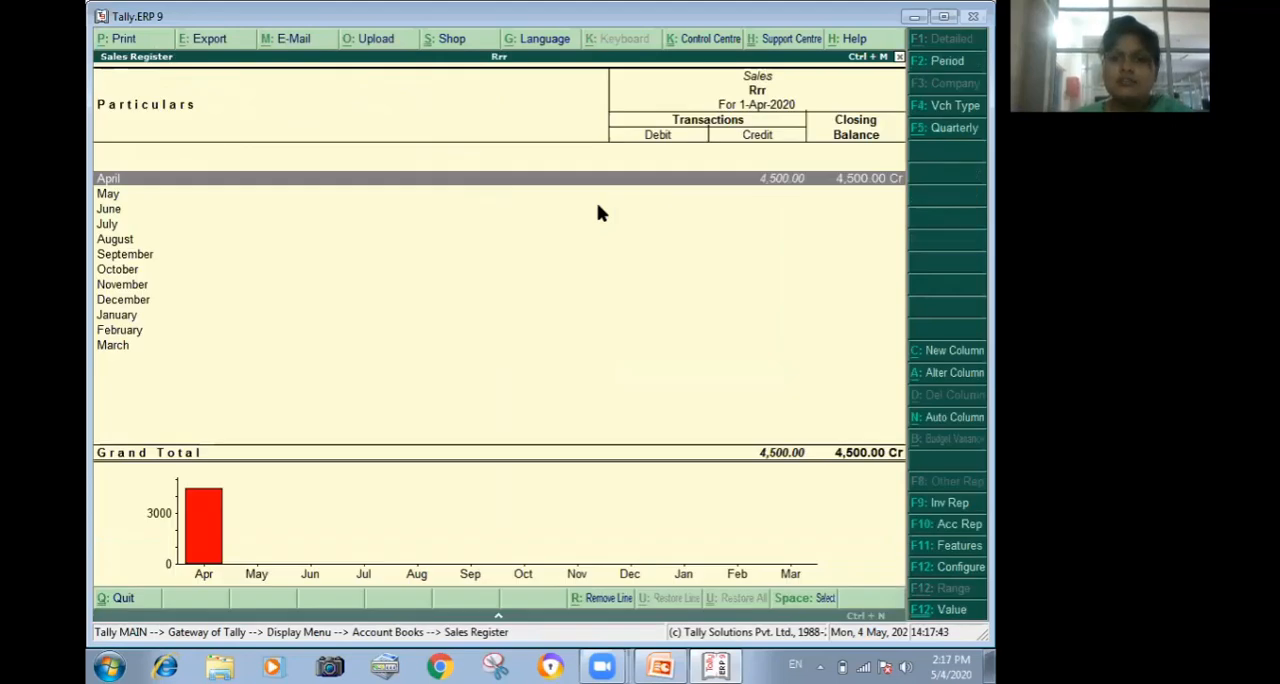
pyautogui.press('Return')
pyautogui.press('Return')
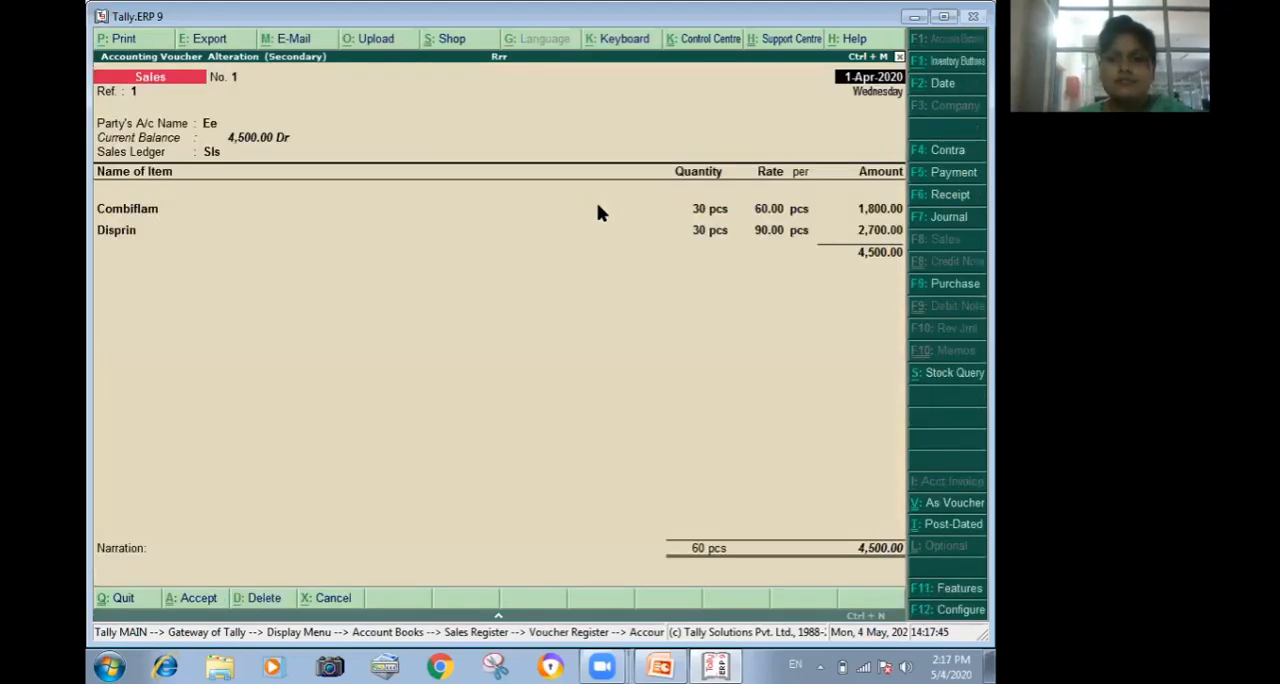
pyautogui.press('Escape')
pyautogui.press('Return')
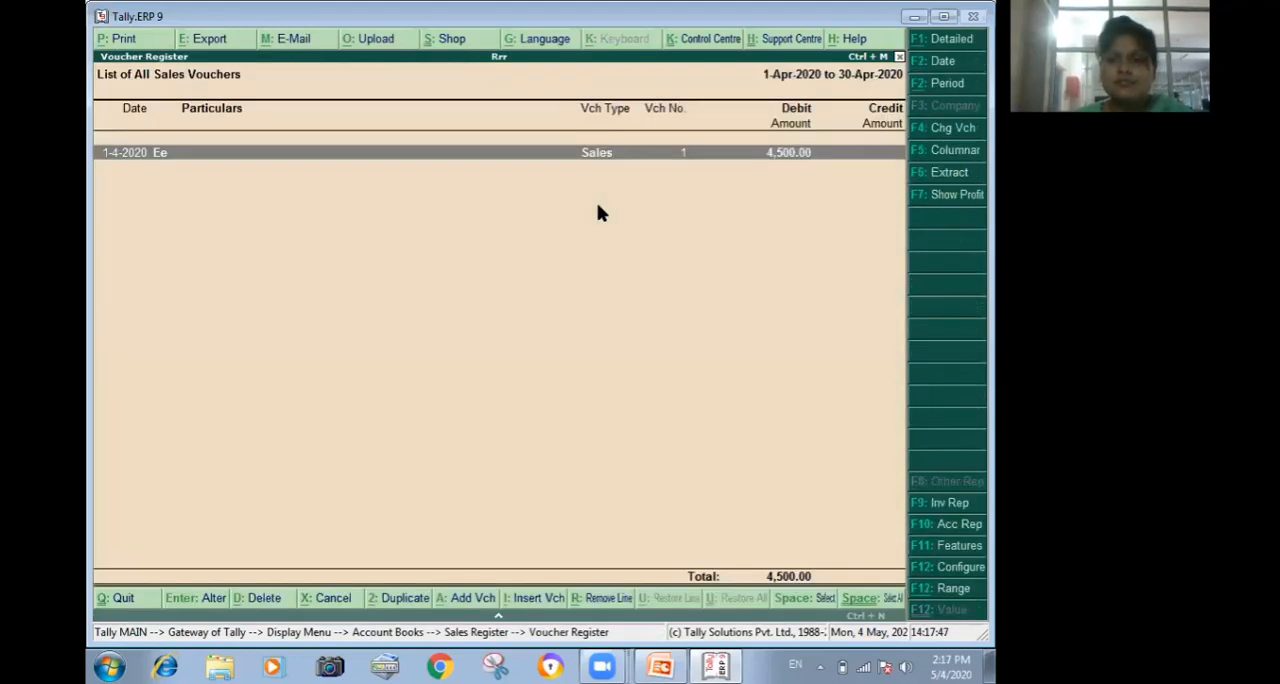
pyautogui.press('Return')
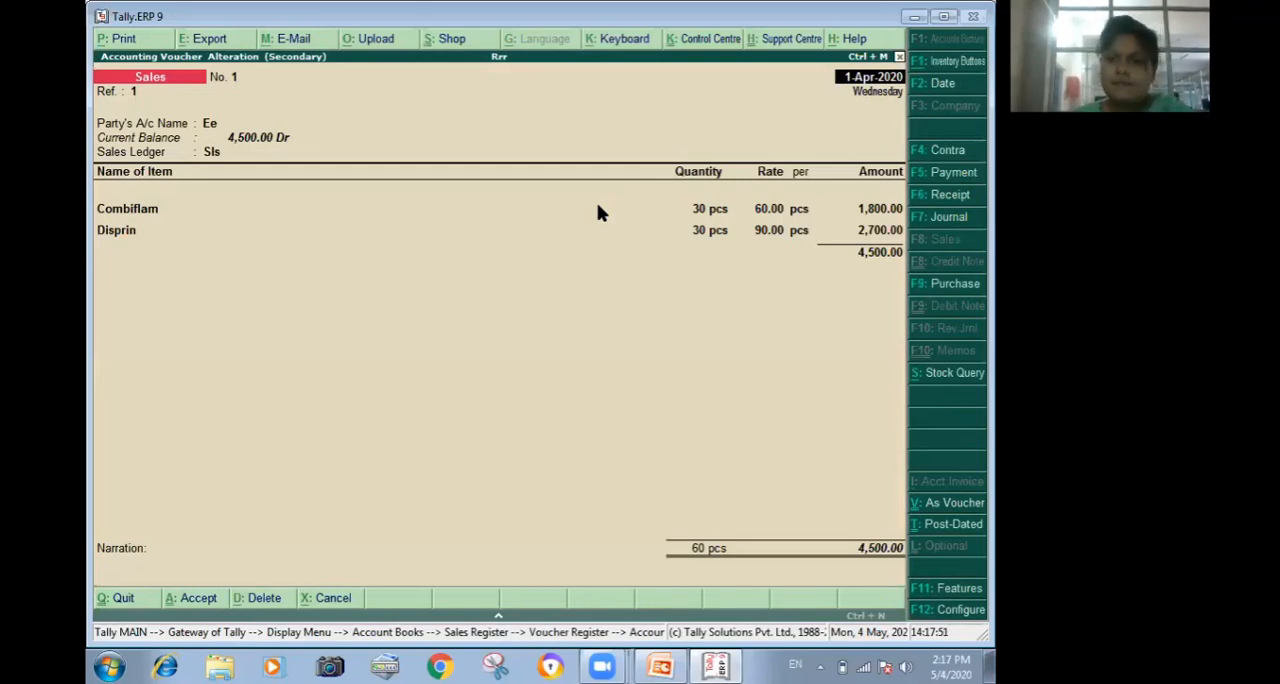
pyautogui.press('Escape')
# Open the Stock Query among the Statements of Inventory for Combiflam, inspect its purchases, sales and batch details, and close it.
pyautogui.press('Escape')
pyautogui.press('Escape')
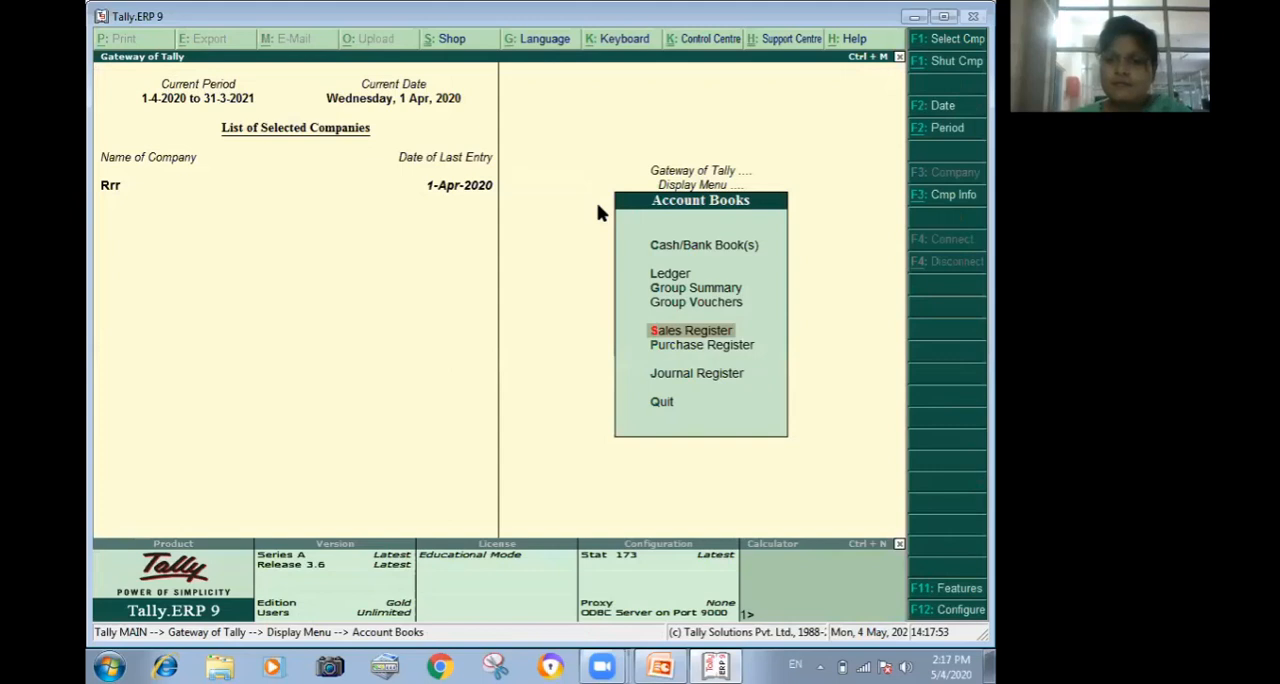
pyautogui.press('Escape')
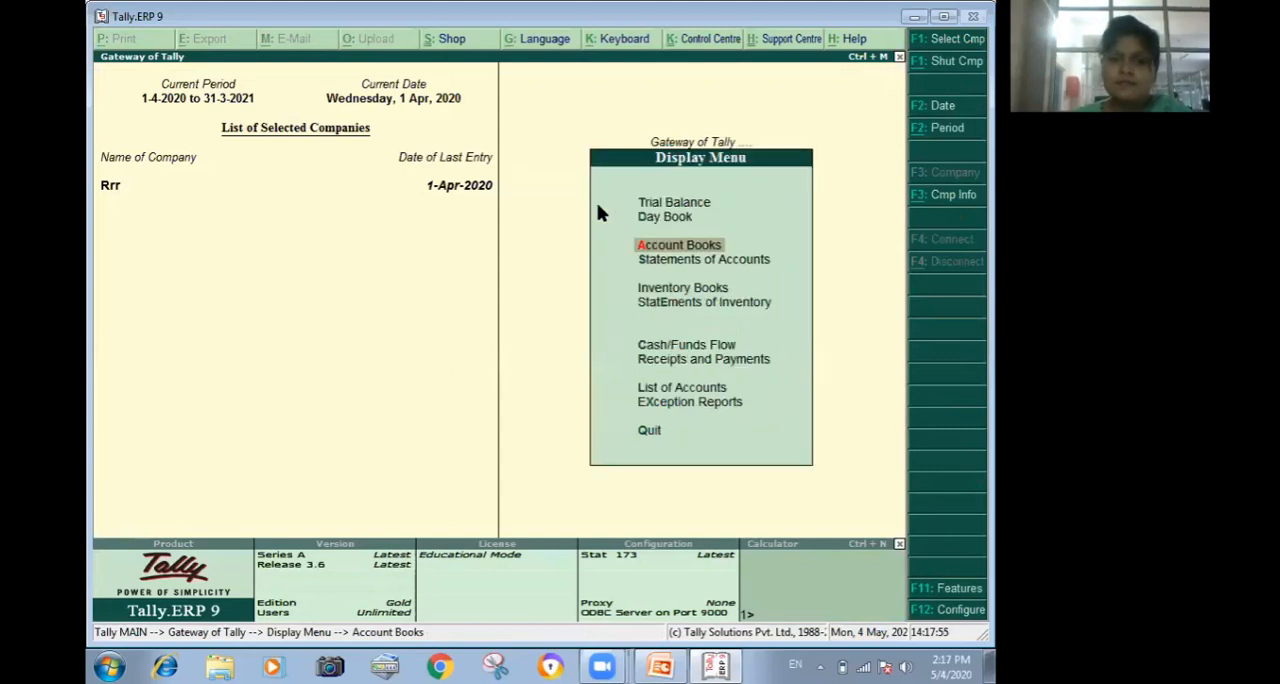
pyautogui.press('Down')
pyautogui.press('Down')
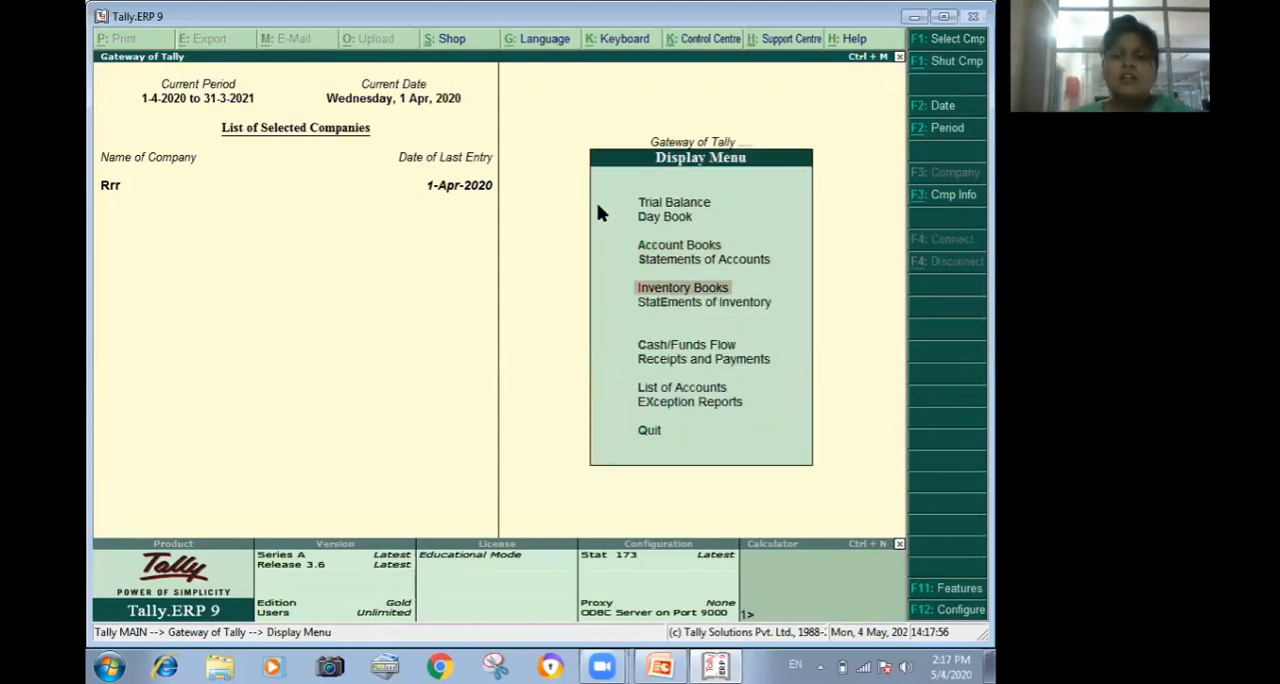
pyautogui.press('Down')
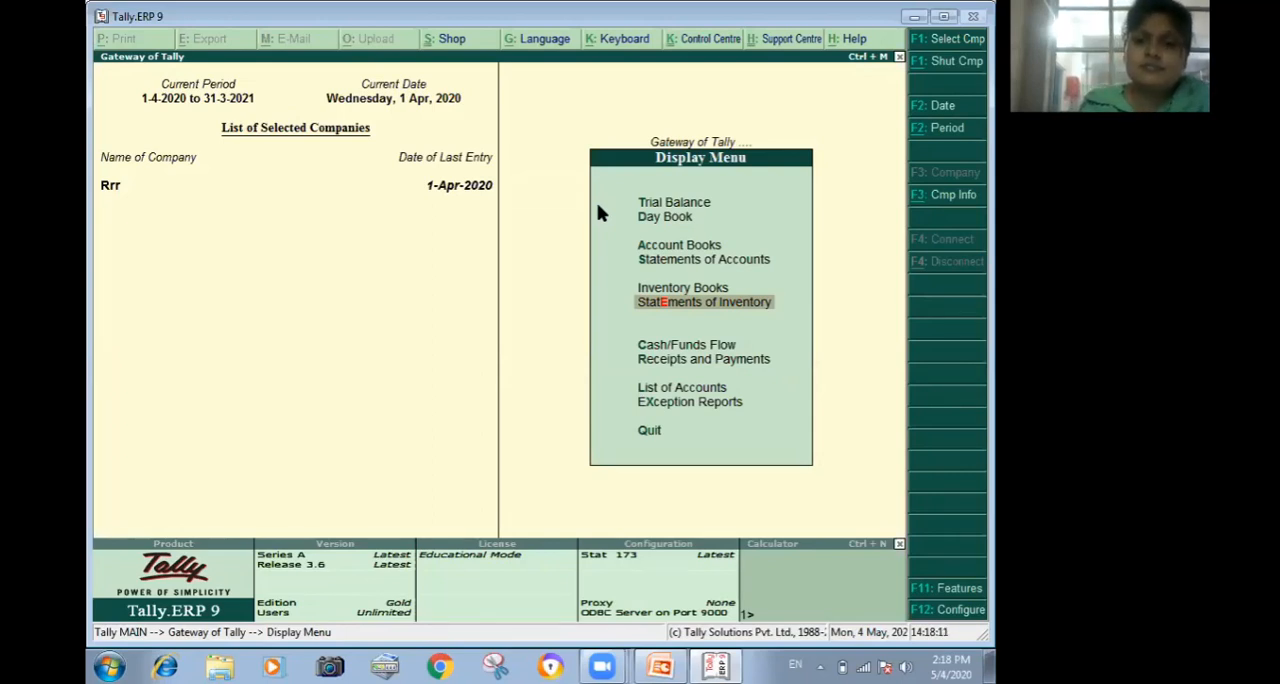
pyautogui.press('Return')
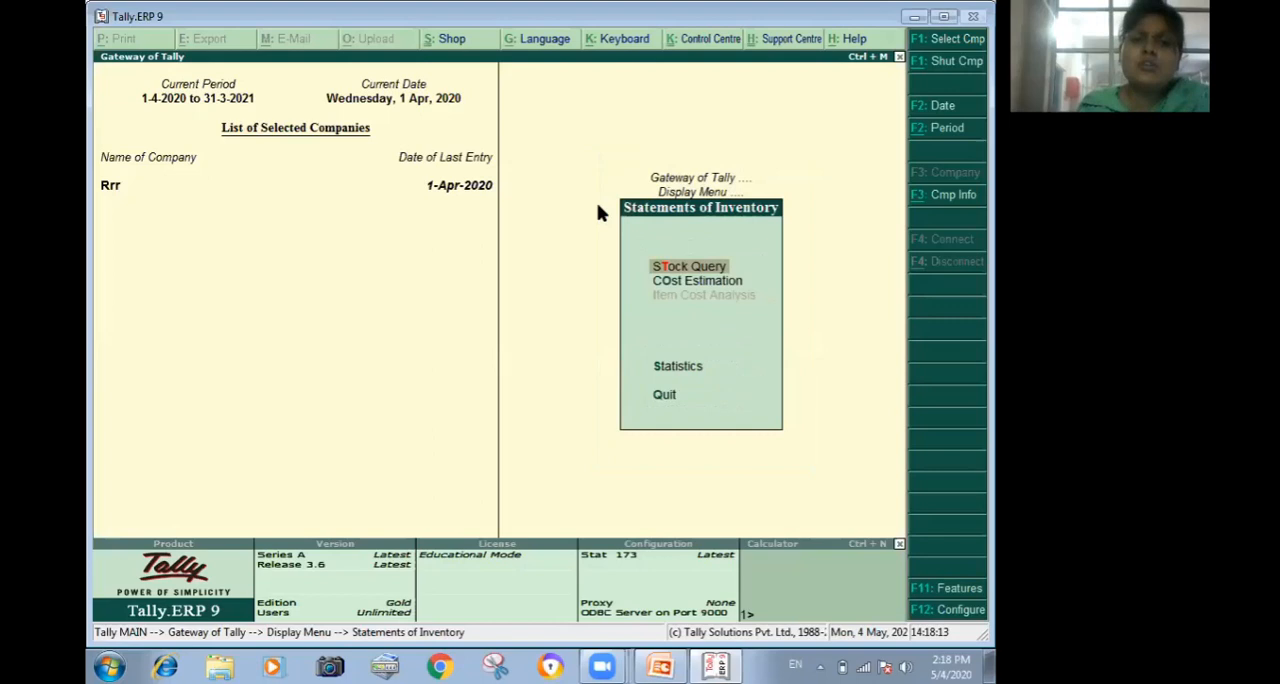
pyautogui.press('Return')
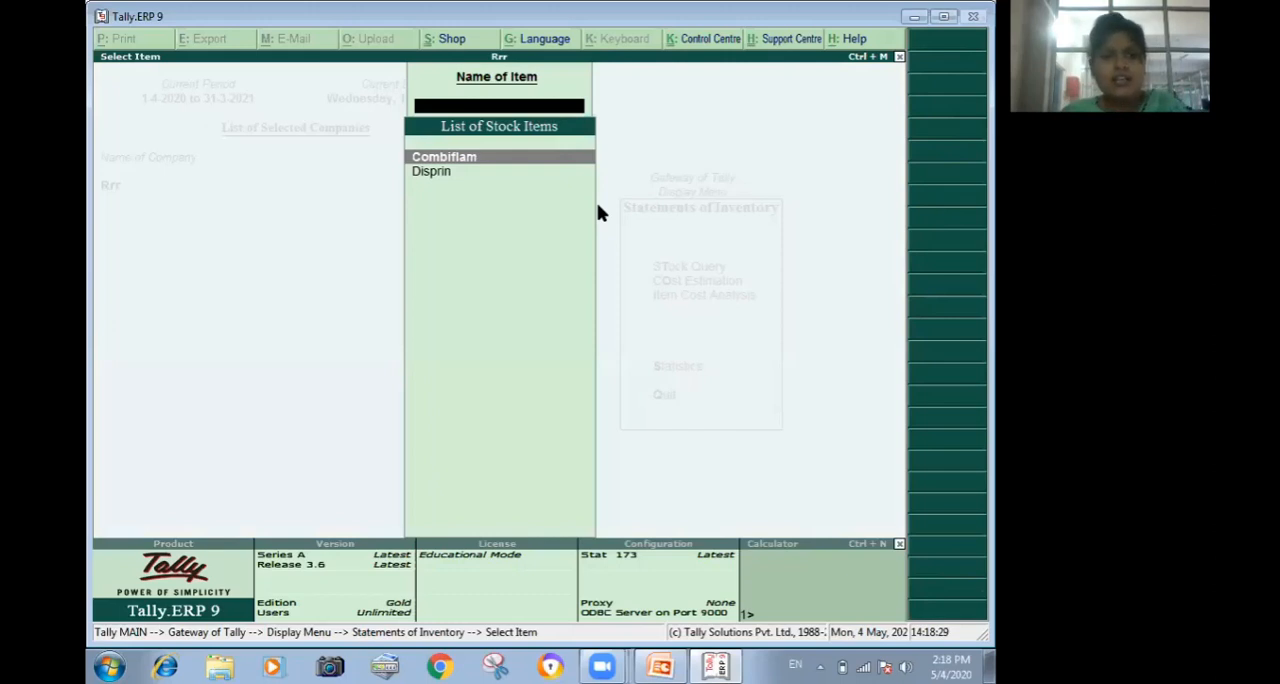
pyautogui.press('Return')
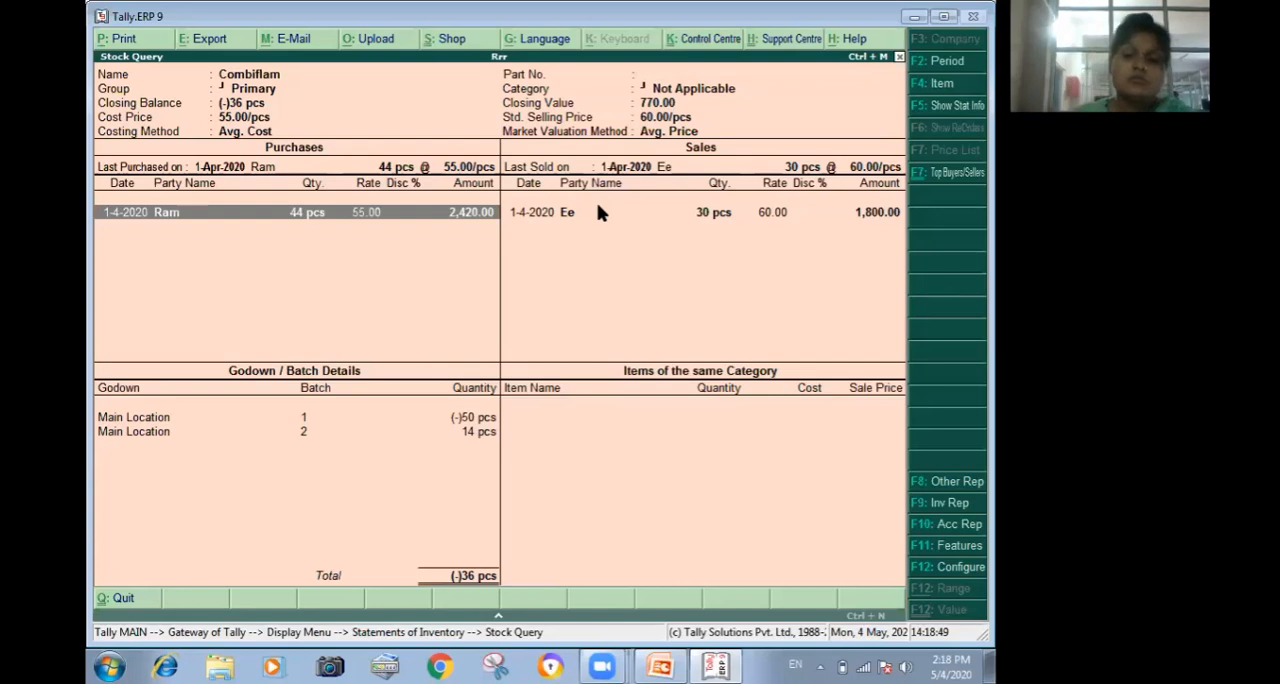
pyautogui.press('Escape')
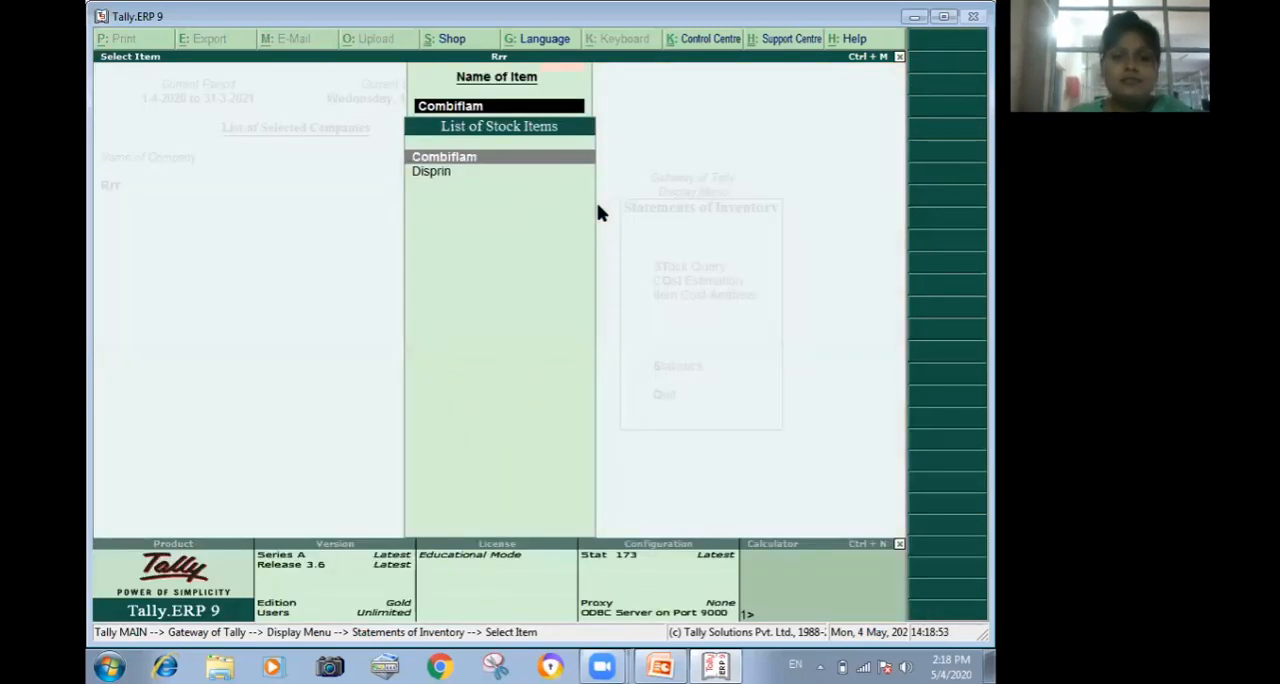
# Open the Stock Query for Disprin, inspect its purchases, sales and batch details, and return to the item selection.
pyautogui.press('Down')
pyautogui.press('Return')
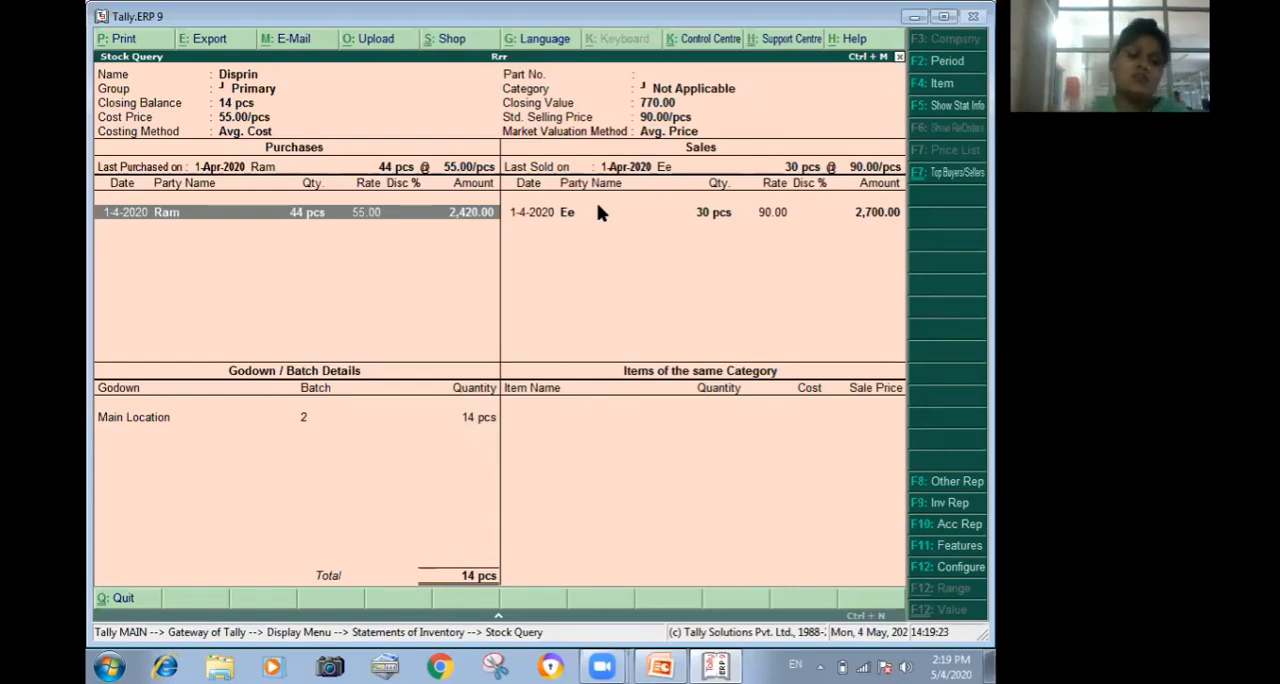
pyautogui.press('Escape')
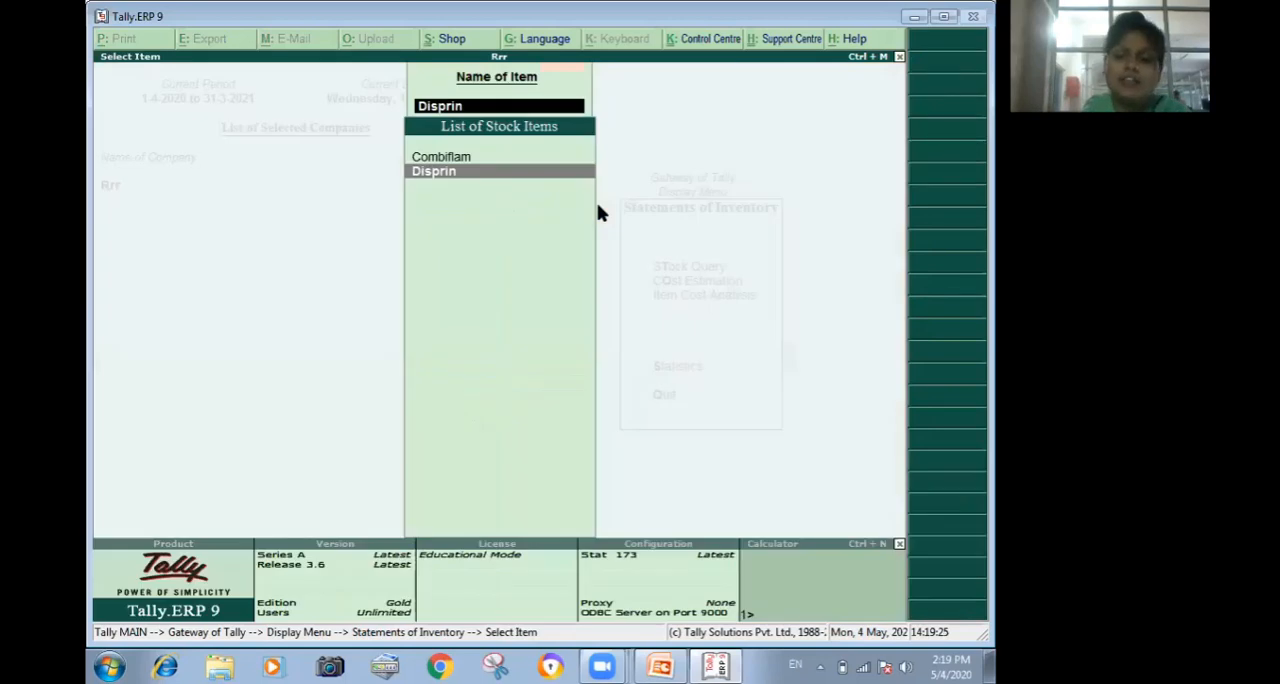
# Review Combiflam's Stock Query once more and return to the Gateway of Tally.
pyautogui.press('Up')
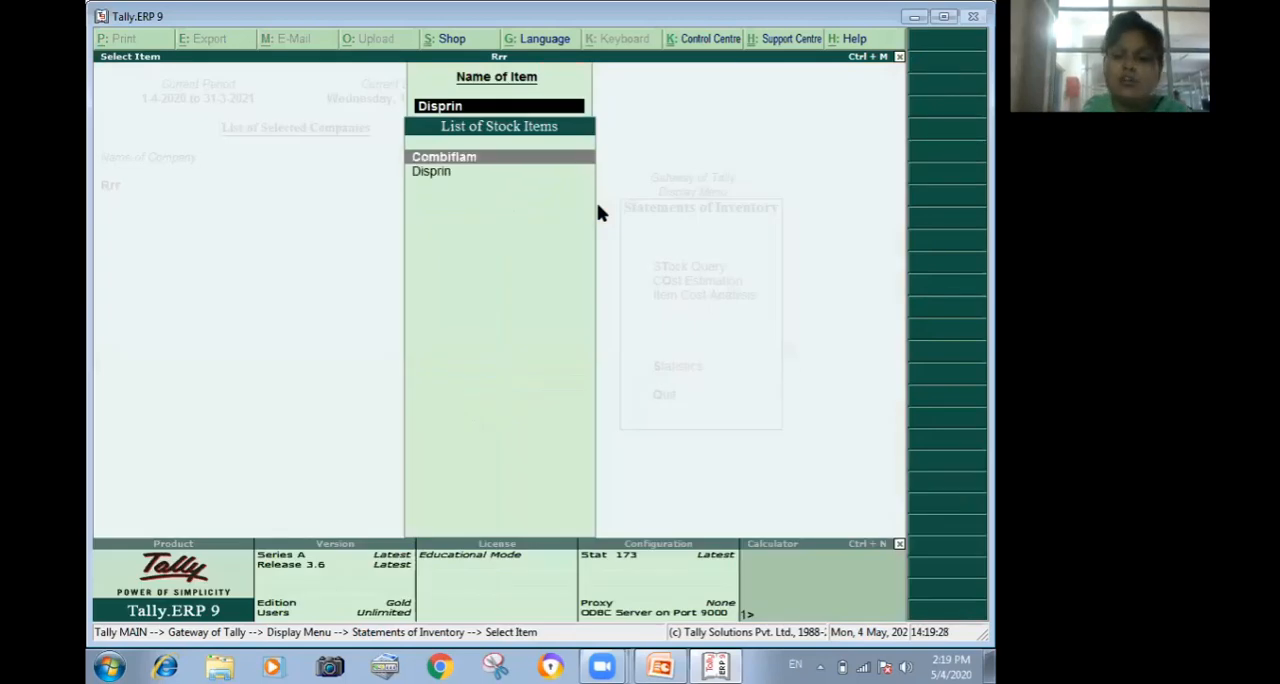
pyautogui.press('Return')
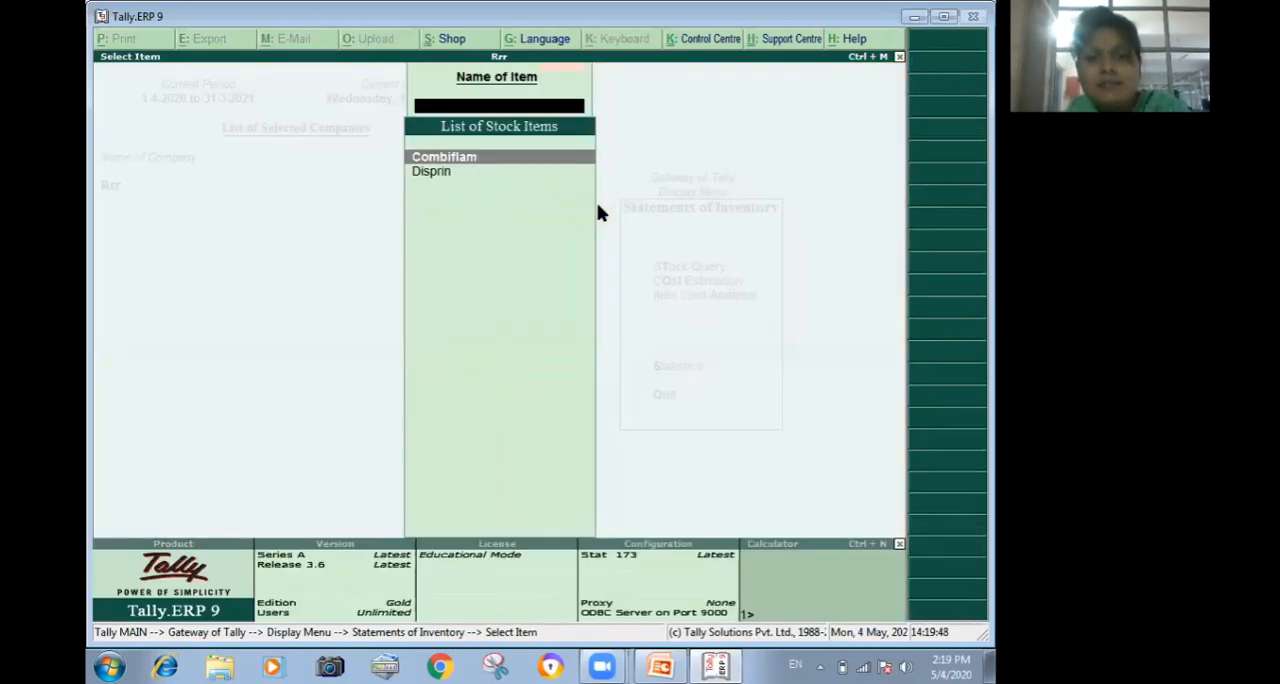
pyautogui.press('Escape')
pyautogui.press('Escape')
pyautogui.press('Escape')
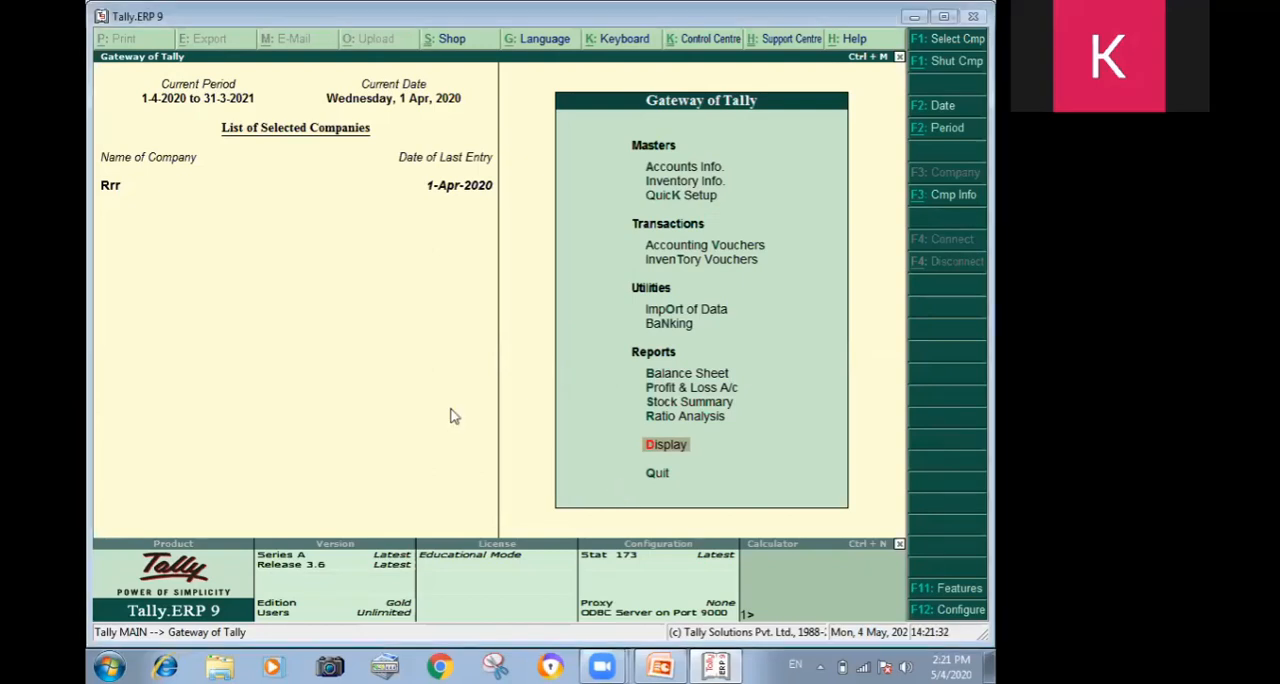
# From accounting voucher entry, go back through the recorded vouchers and open purchase voucher No. 1 for alteration.
pyautogui.press('v')
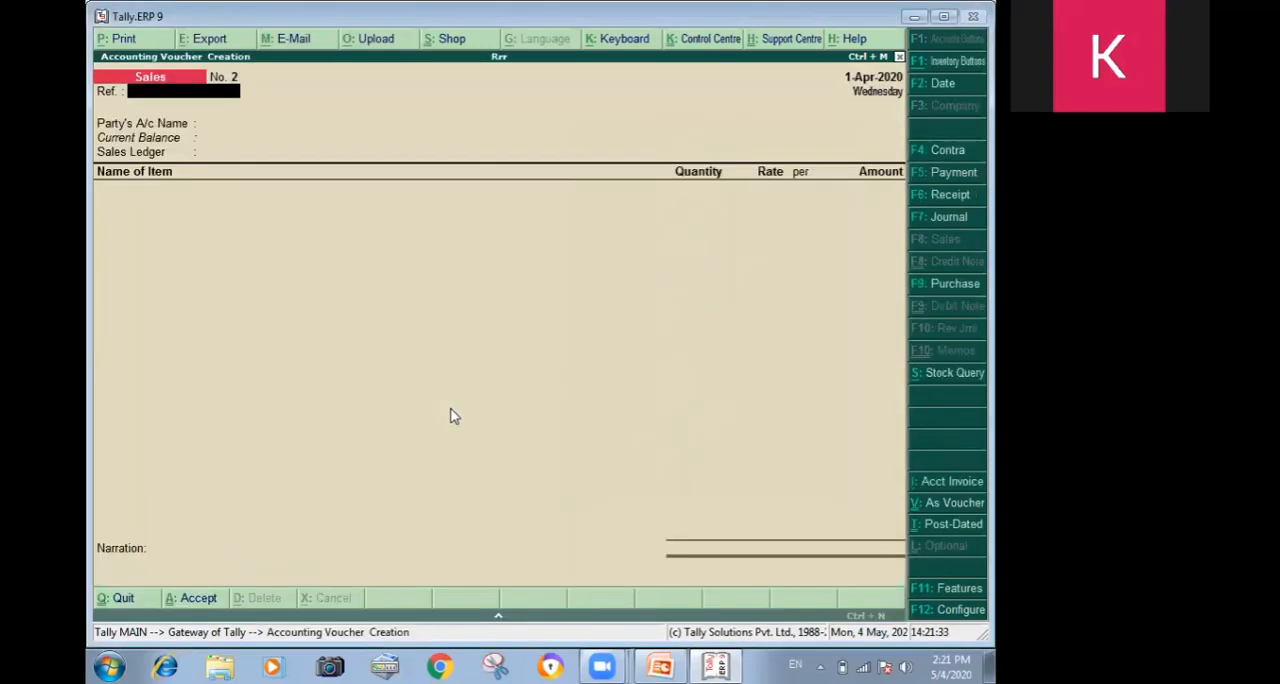
pyautogui.press('F9')
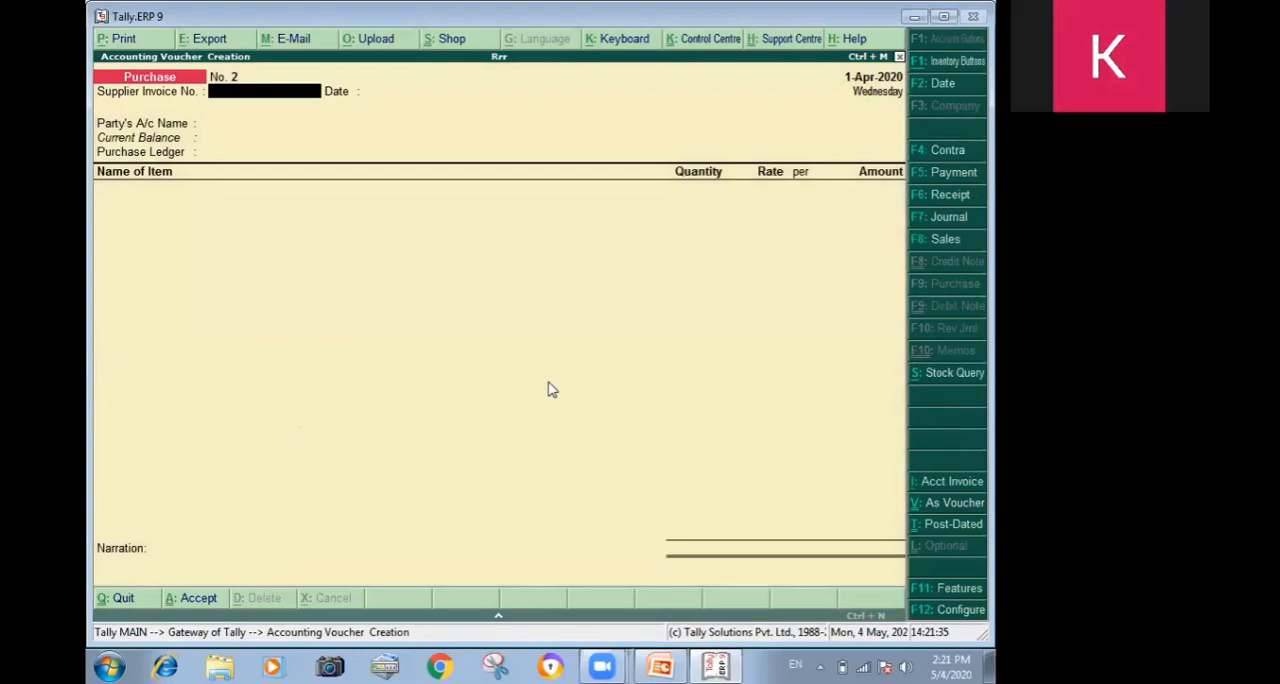
pyautogui.press('pageup')
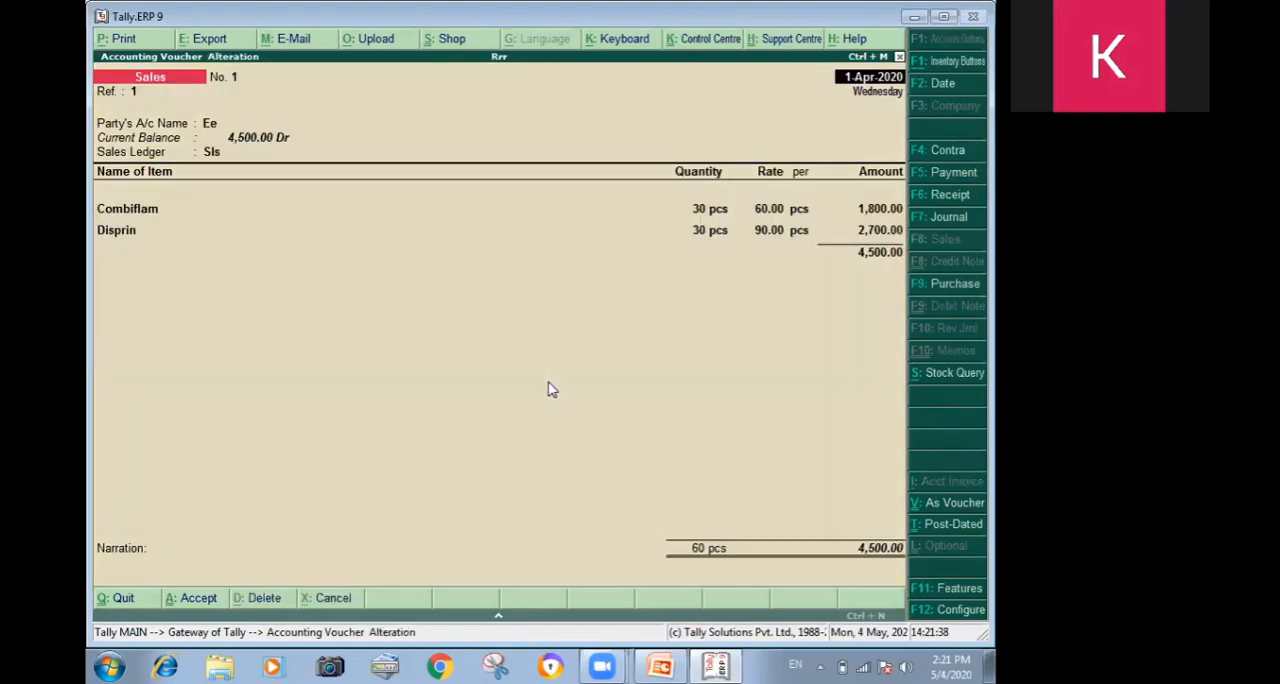
pyautogui.press('pageup')
pyautogui.press('pageup')
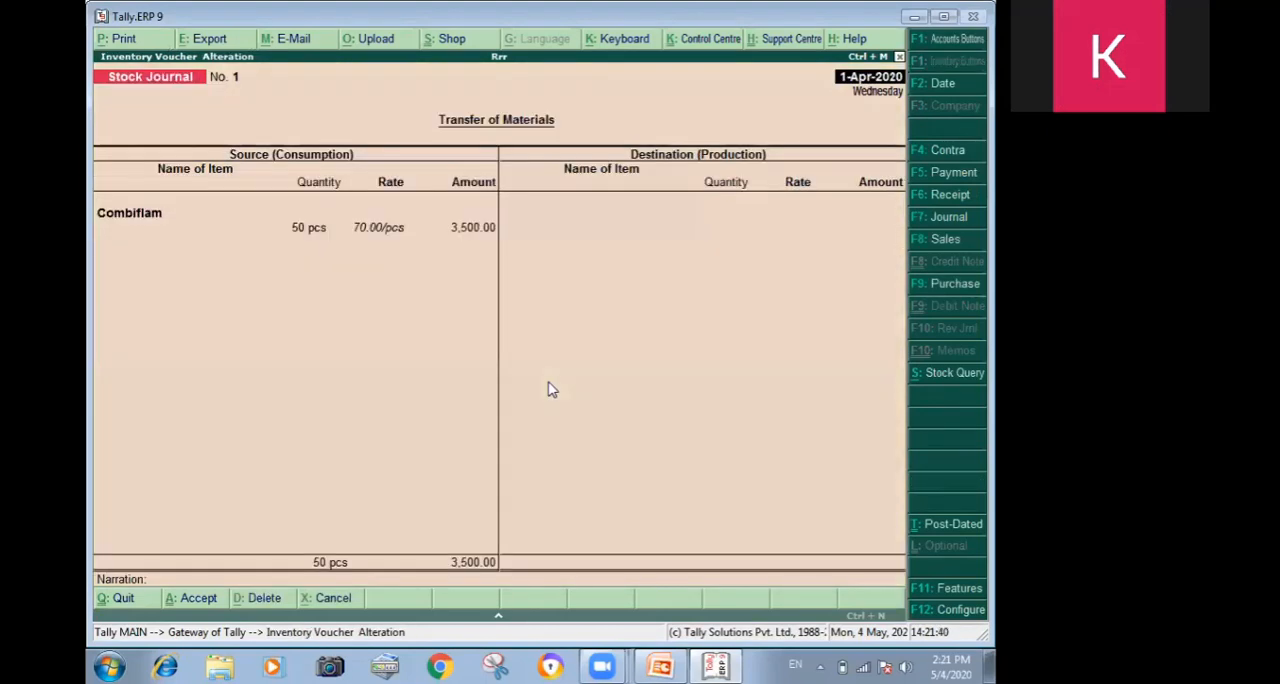
pyautogui.press('pagedown')
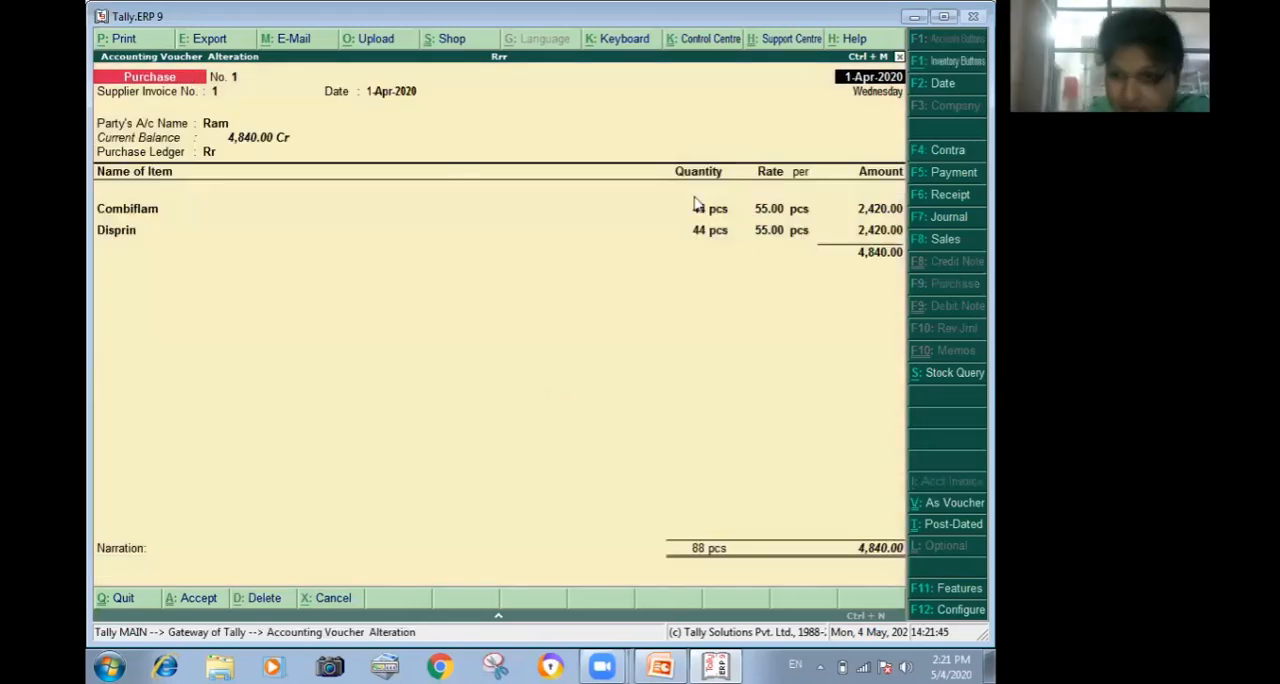
# From the purchase voucher's Disprin line, start a new stock item named Disprins under Primary with pcs as its unit.
pyautogui.click(897, 214)
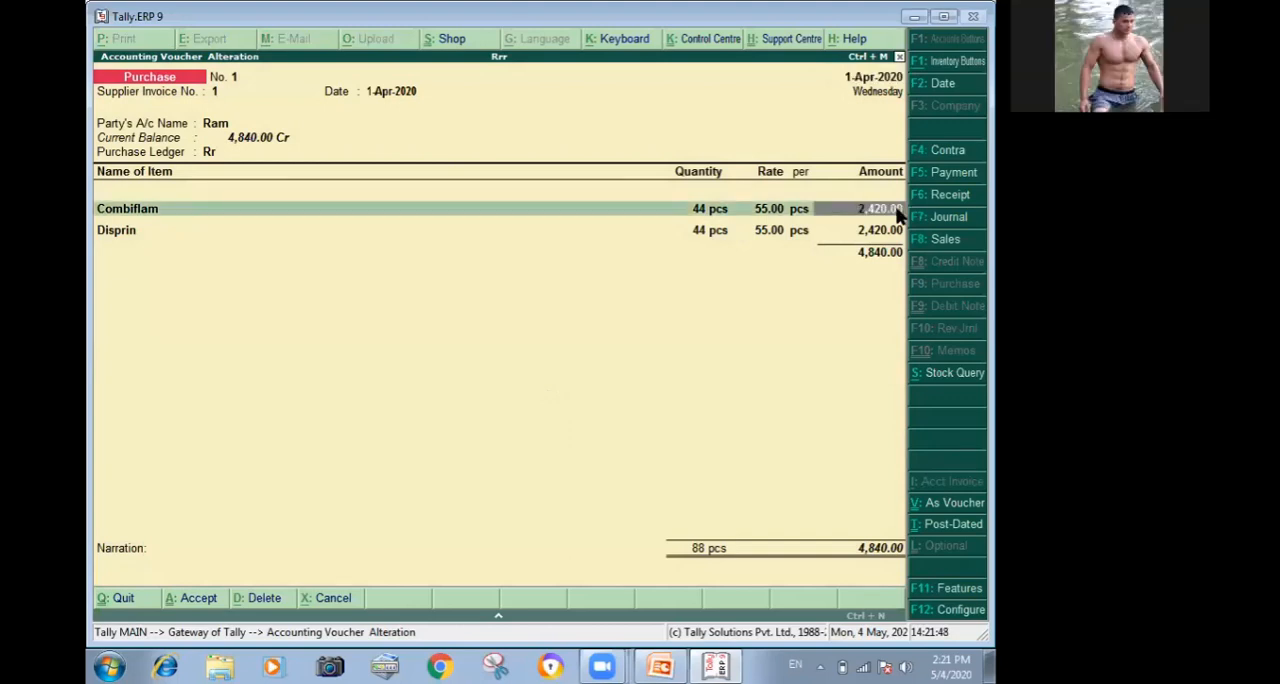
pyautogui.press('Return')
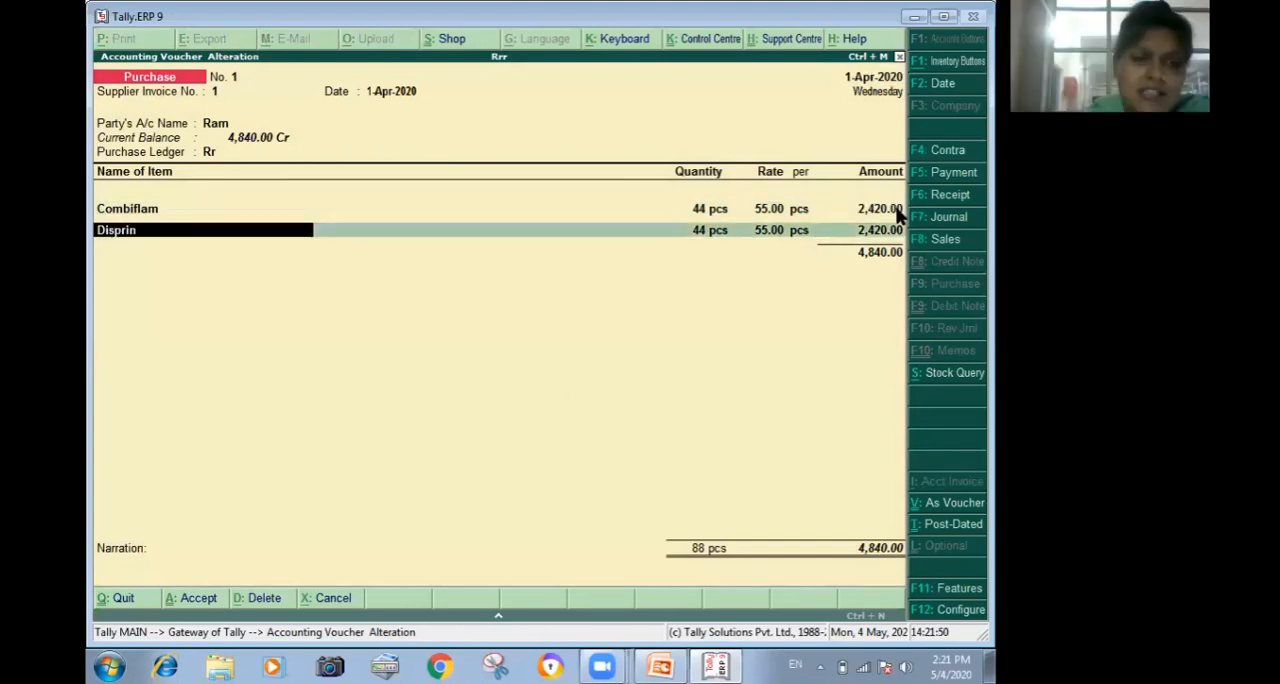
pyautogui.hotkey('alt', 'c')
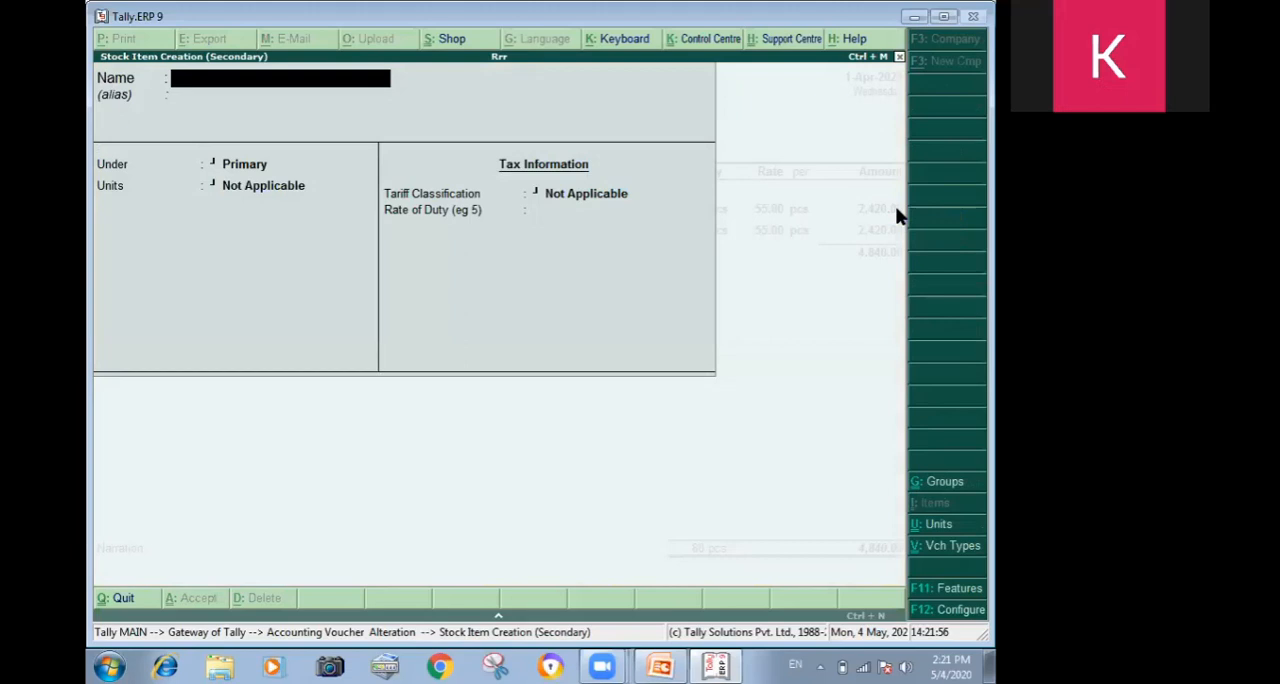
pyautogui.write('D')
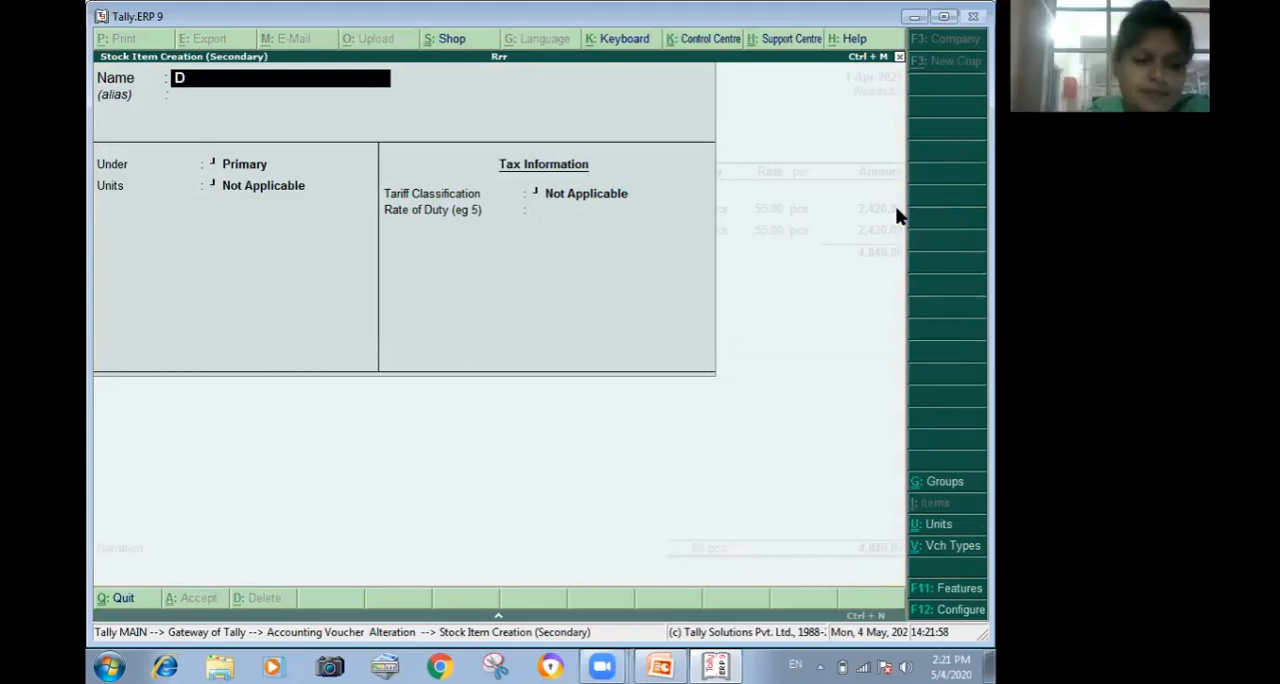
pyautogui.write('is')
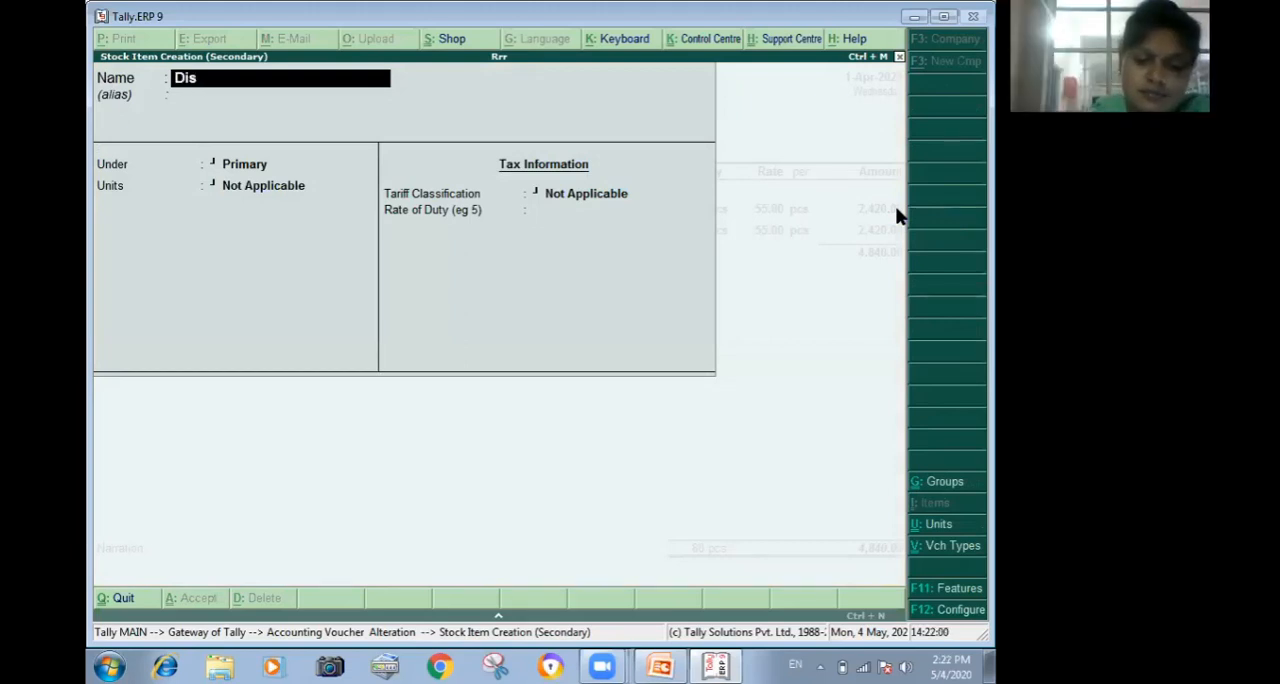
pyautogui.write('prin')
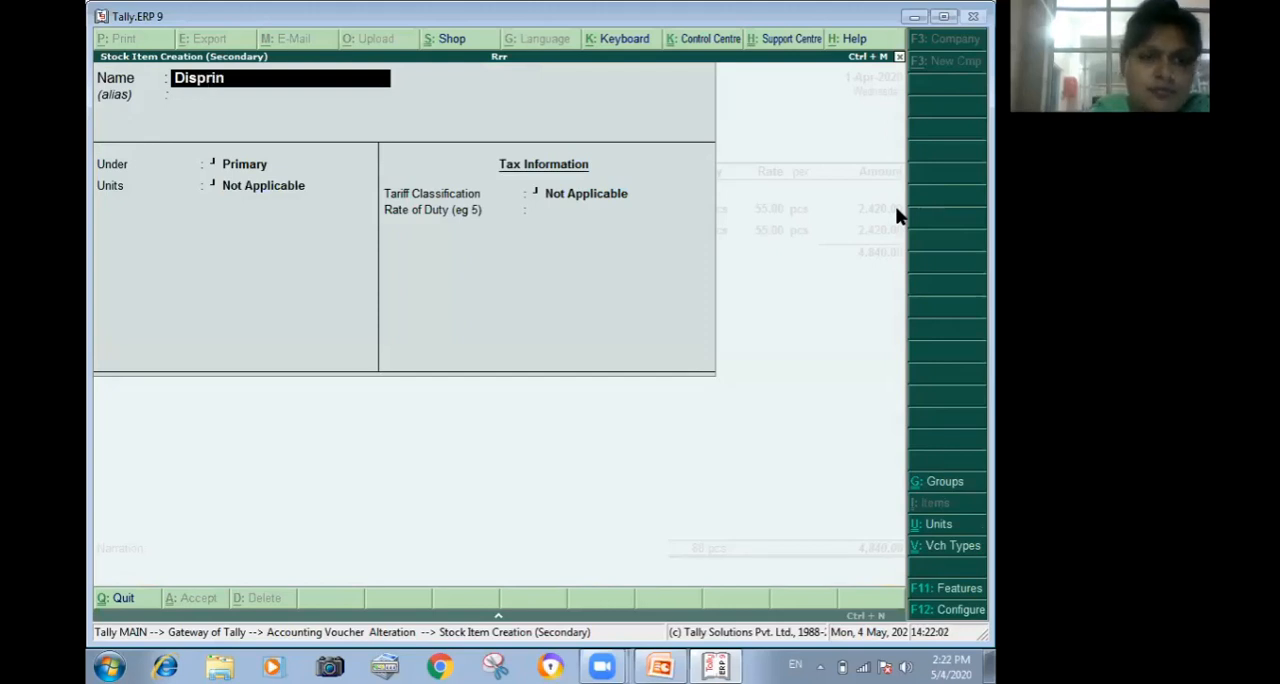
pyautogui.write('s')
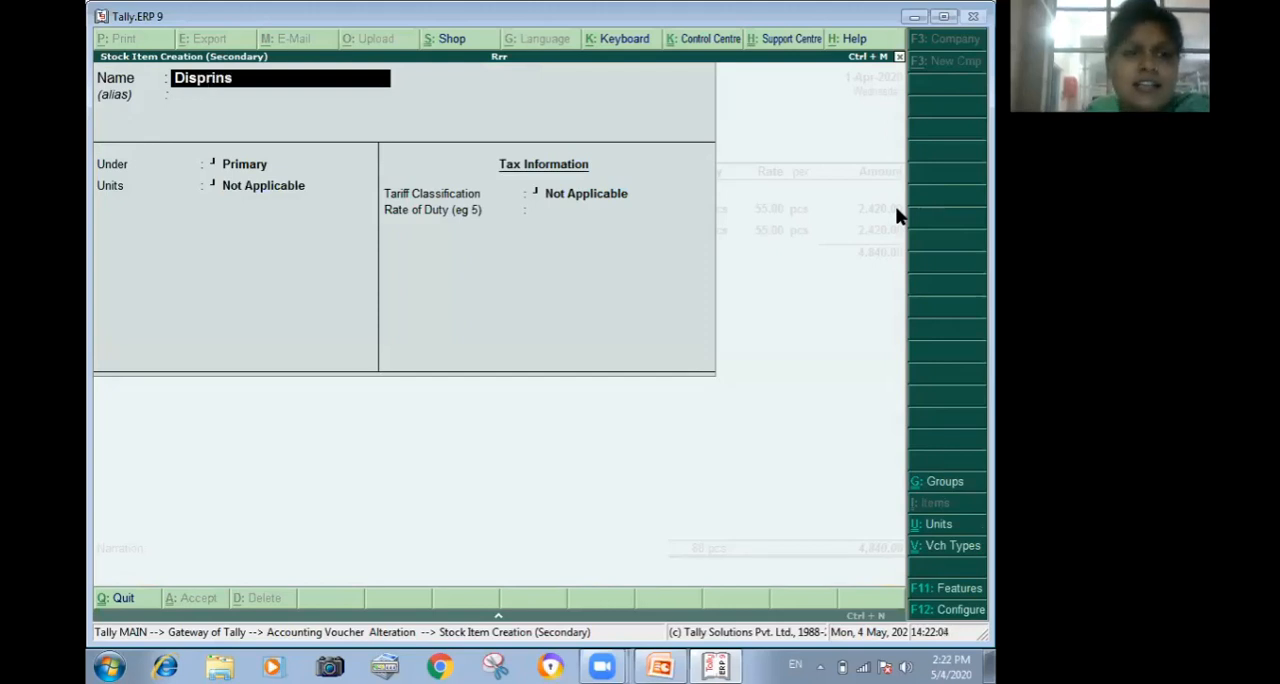
pyautogui.press('Return')
pyautogui.press('Return')
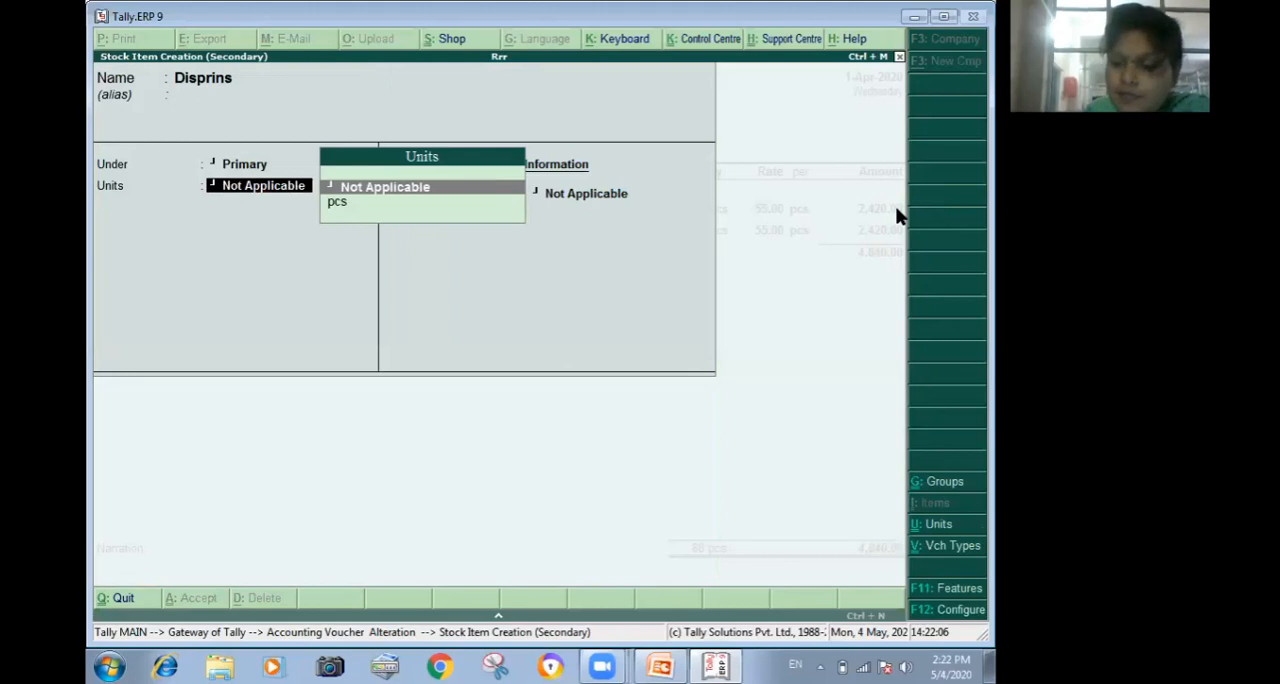
pyautogui.press('Down')
pyautogui.press('Return')
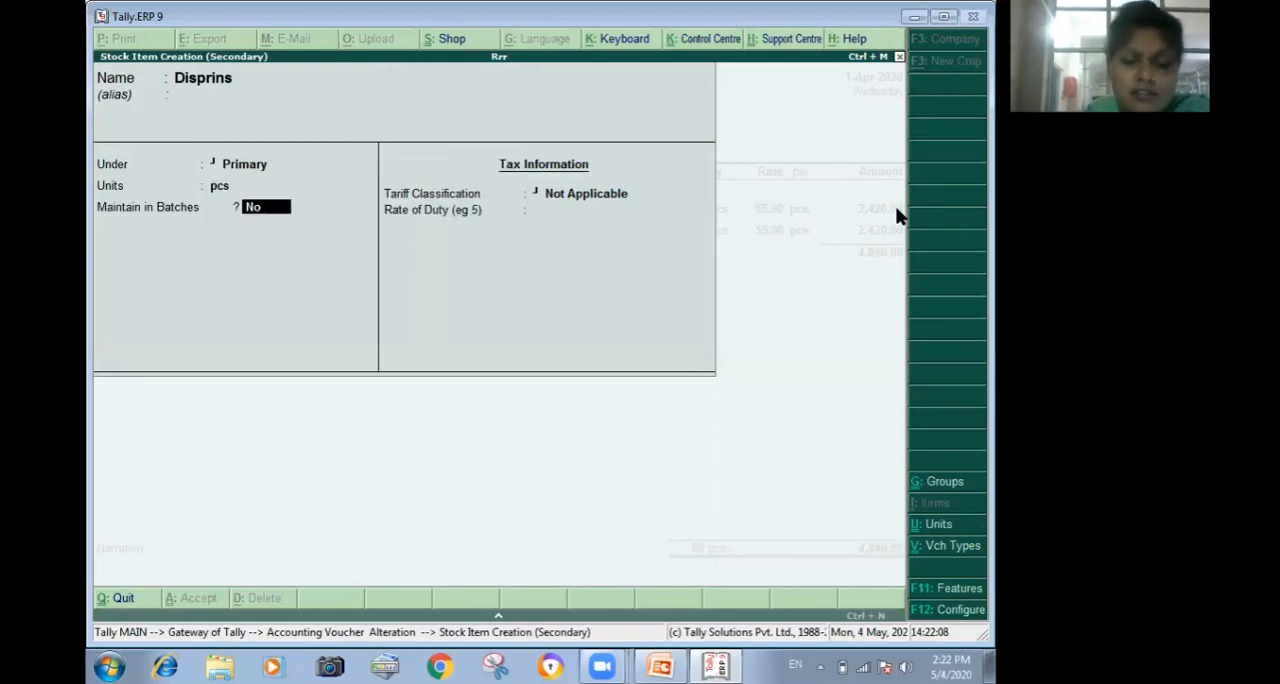
# Enable batch maintenance, manufacturing date tracking and expiry dates for Disprins, leave the duty rate blank, and save the item.
pyautogui.write('y')
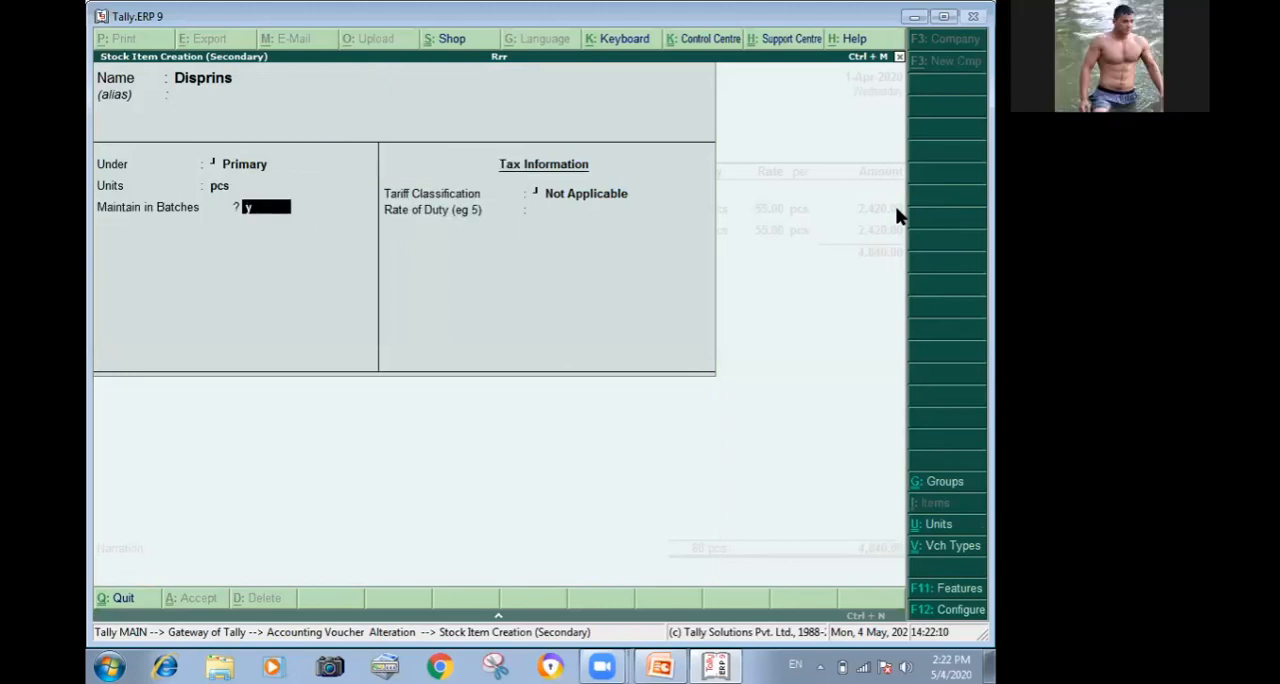
pyautogui.press('Return')
pyautogui.write('y')
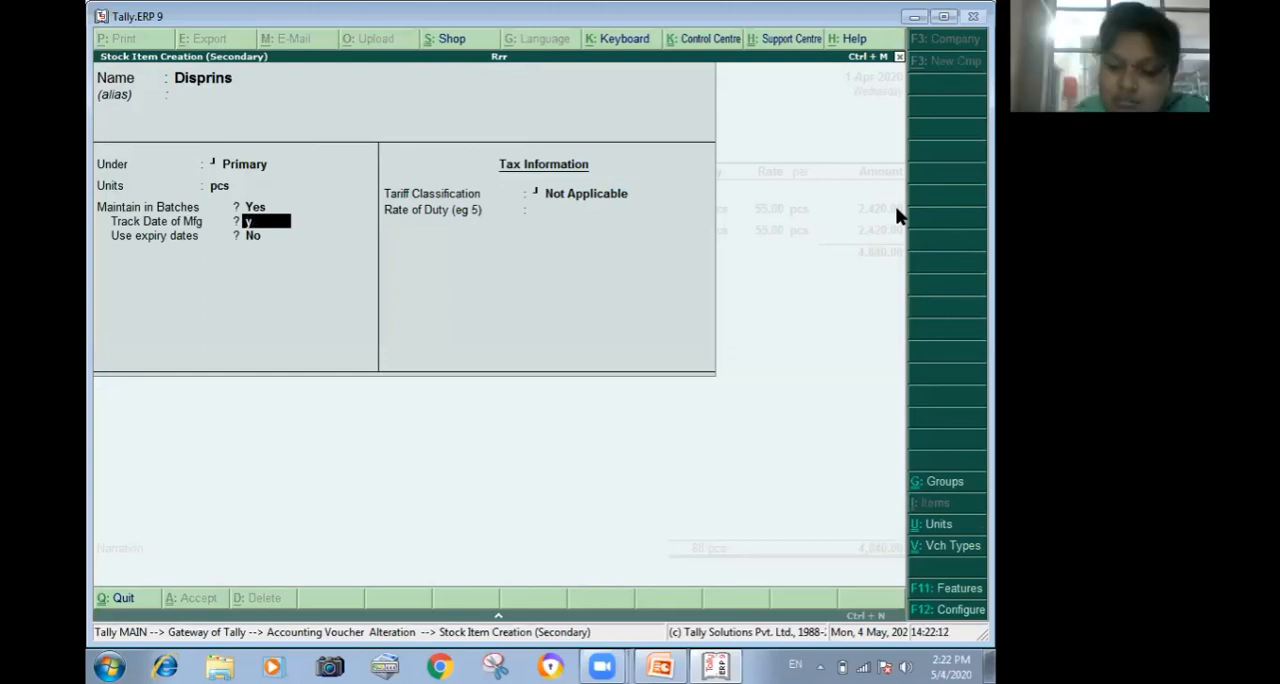
pyautogui.press('Return')
pyautogui.write('y')
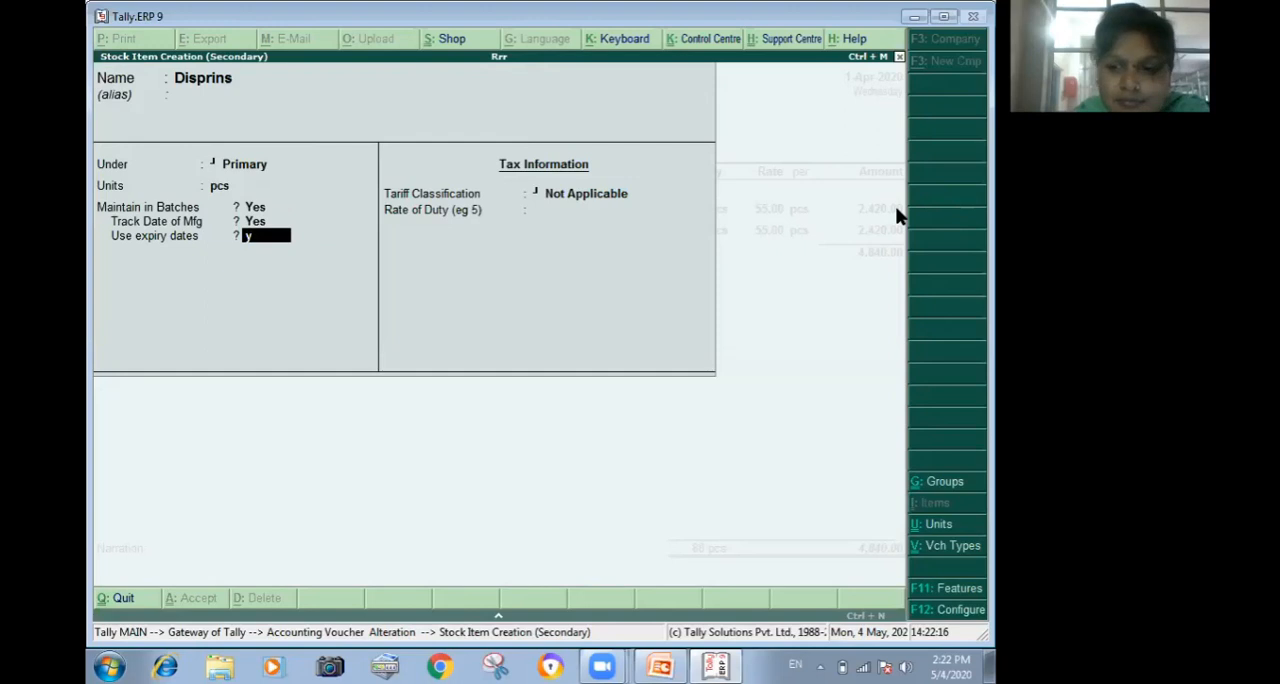
pyautogui.press('Return')
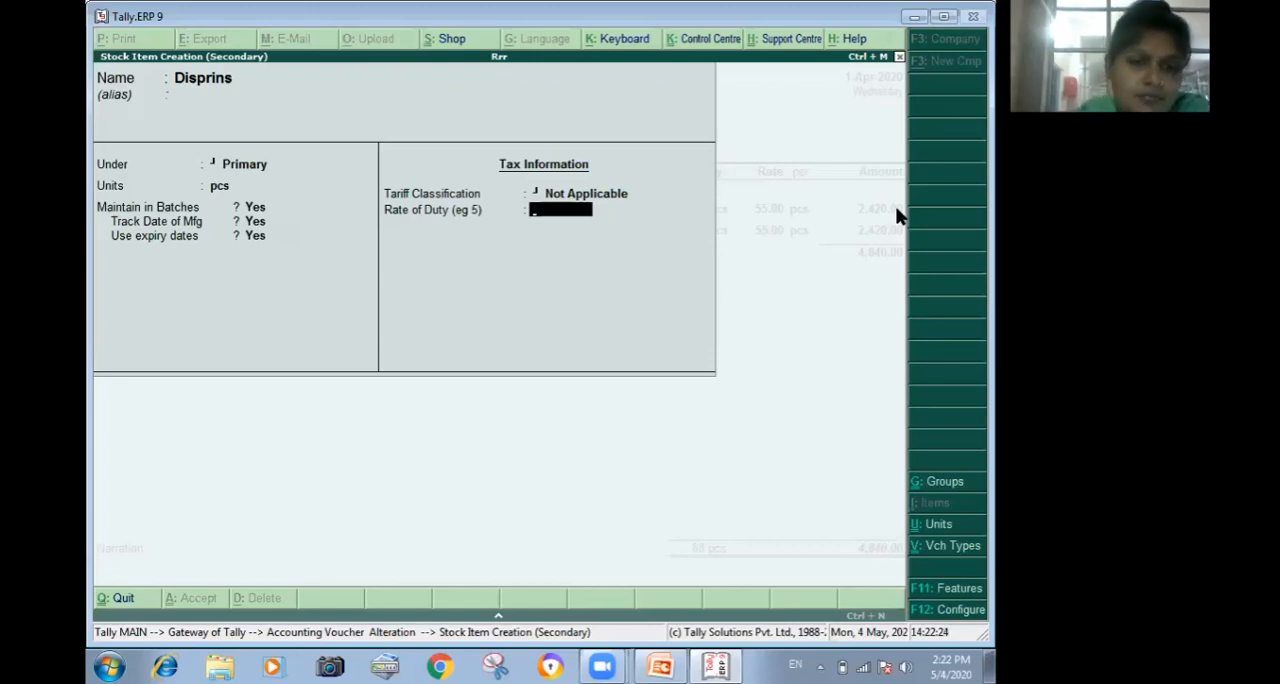
pyautogui.press('Return')
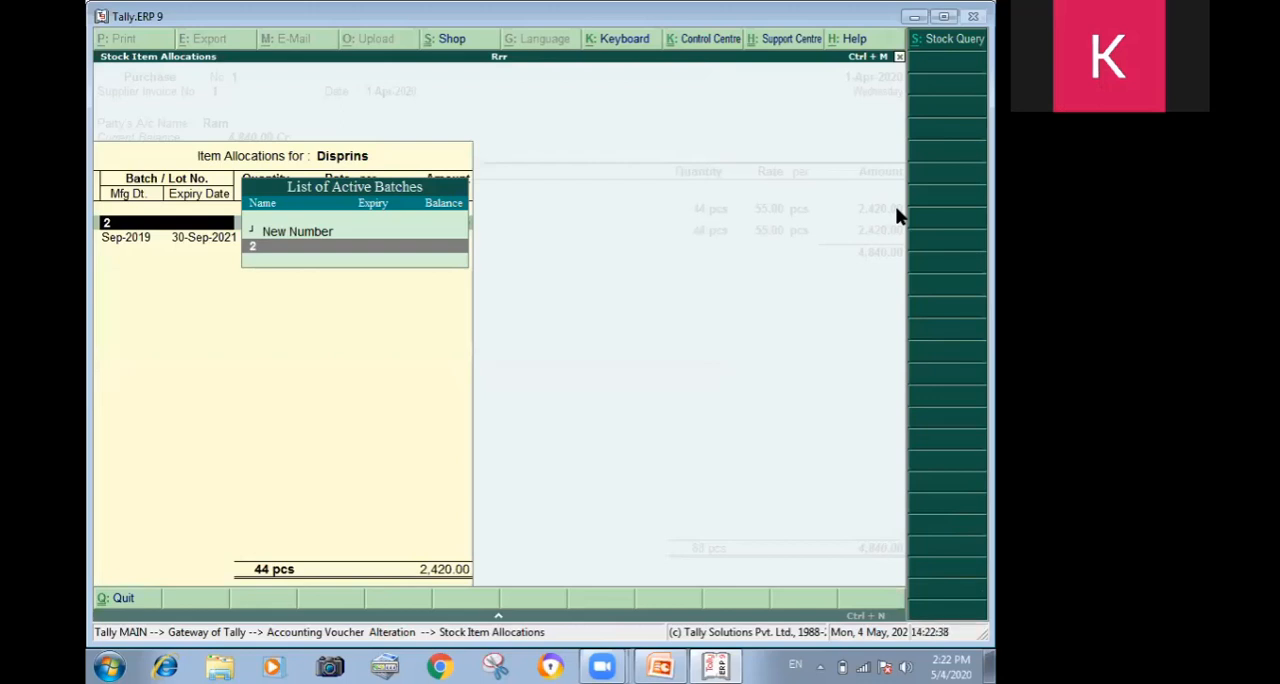
# Assign new batch number 3 to the Disprins item allocation in the purchase voucher.
pyautogui.press('Return')
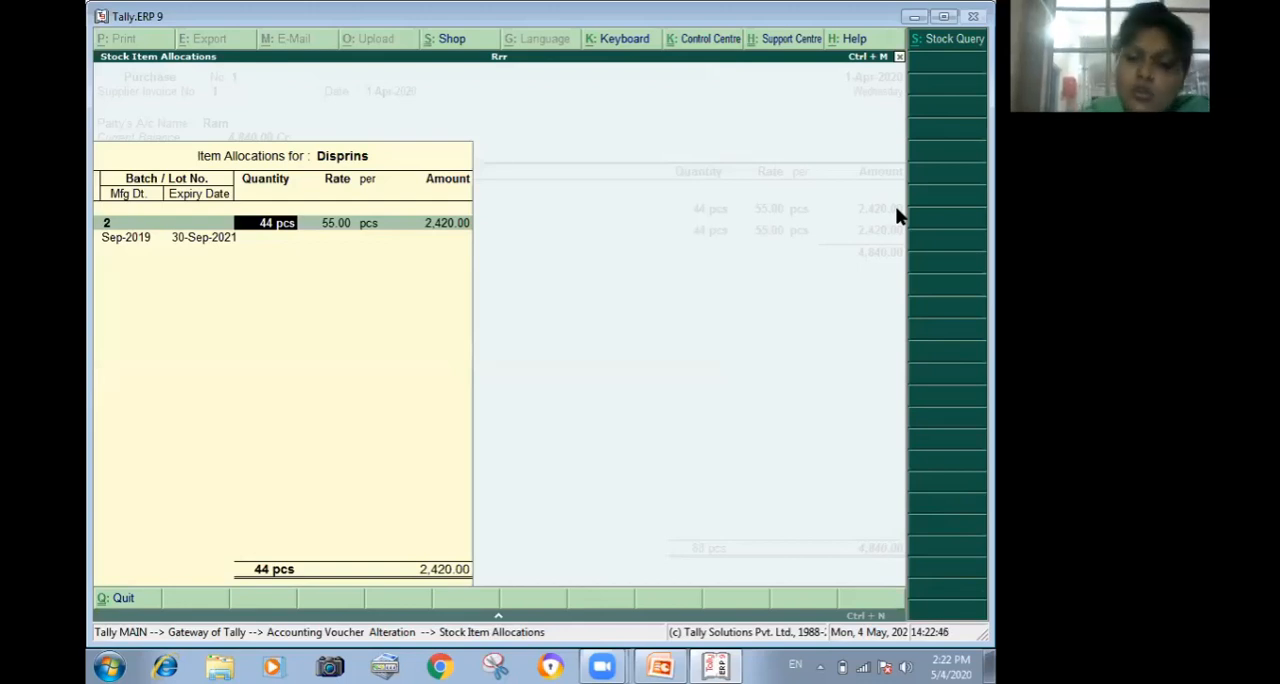
pyautogui.press('BackSpace')
pyautogui.press('Up')
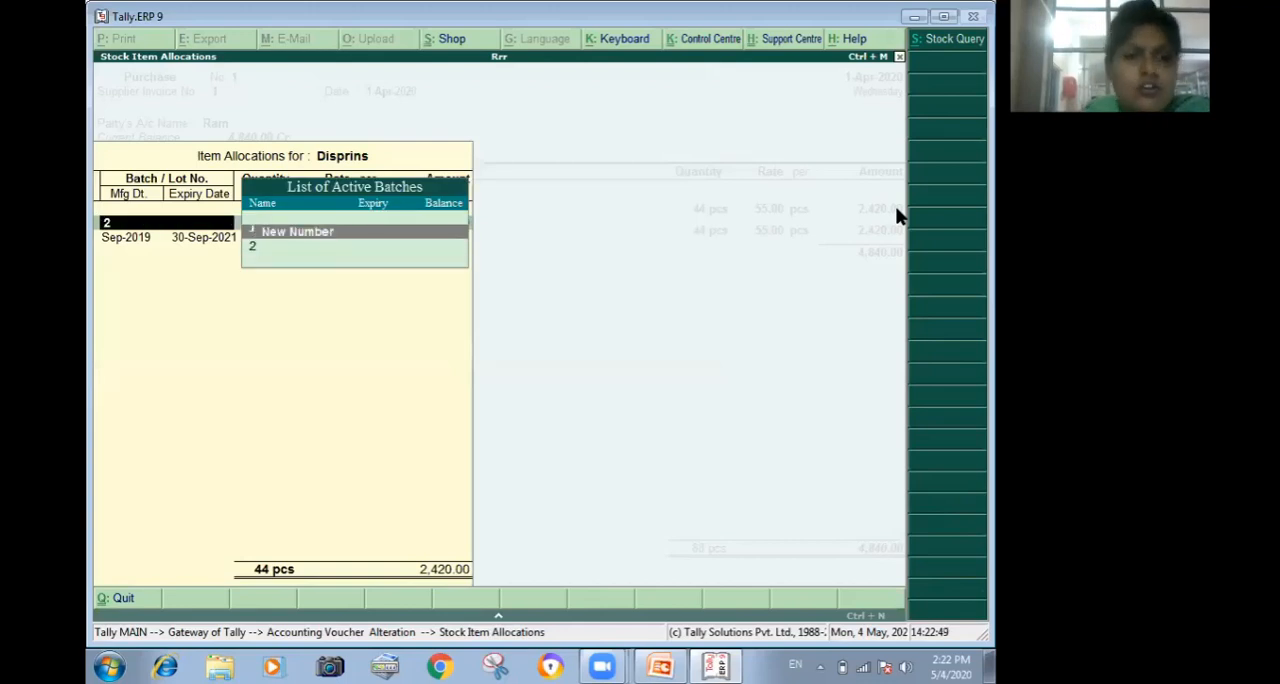
pyautogui.press('Return')
pyautogui.write('3')
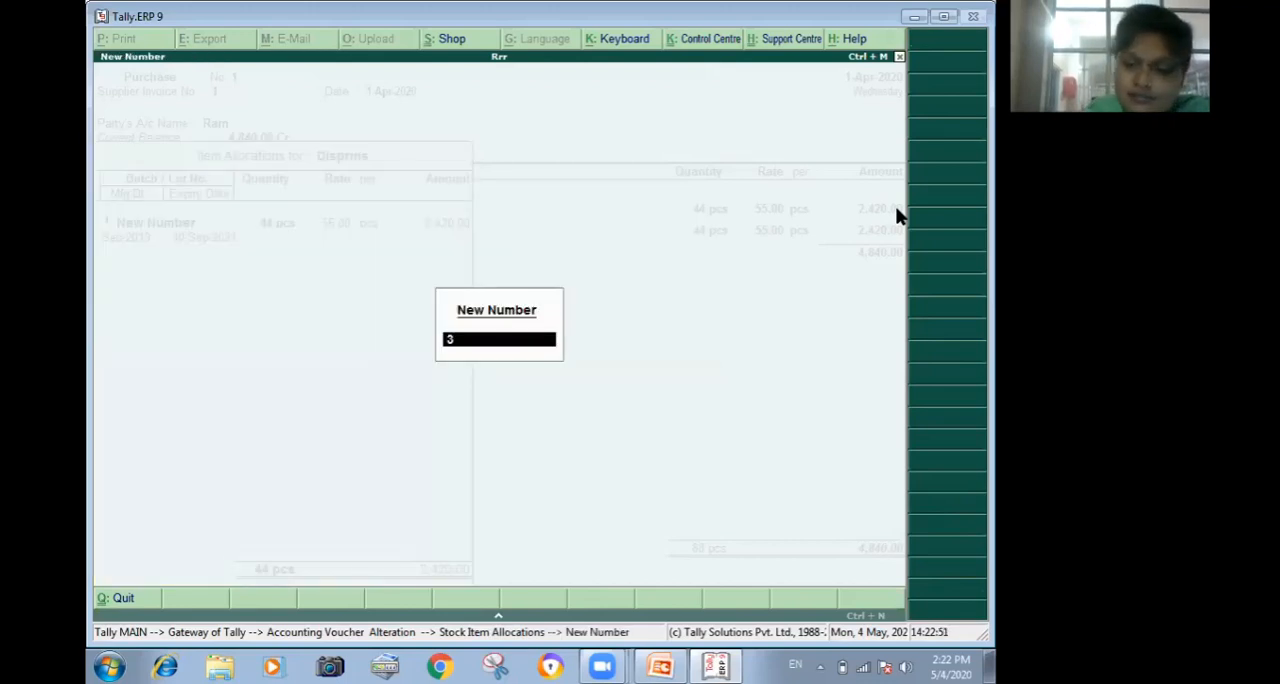
pyautogui.press('Return')
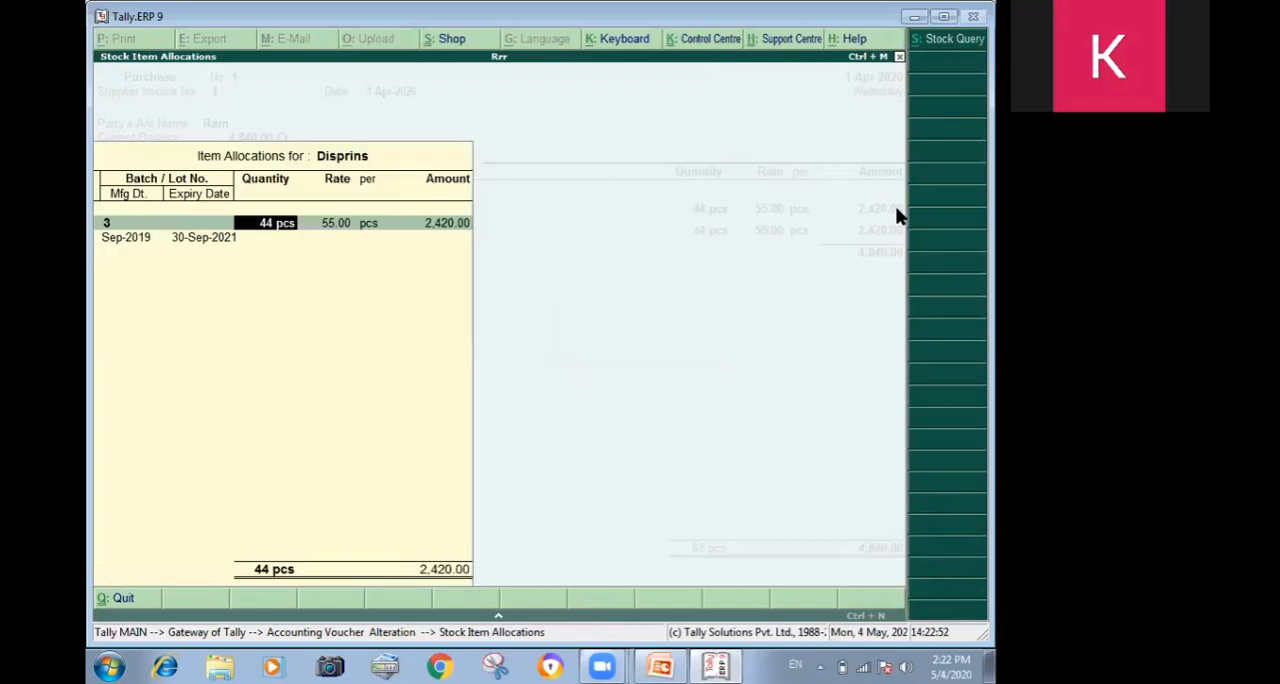
# Set the batch 3 allocation of Disprins to 12 pcs at a rate of 80.00 per pcs.
pyautogui.write('12')
pyautogui.press('Return')
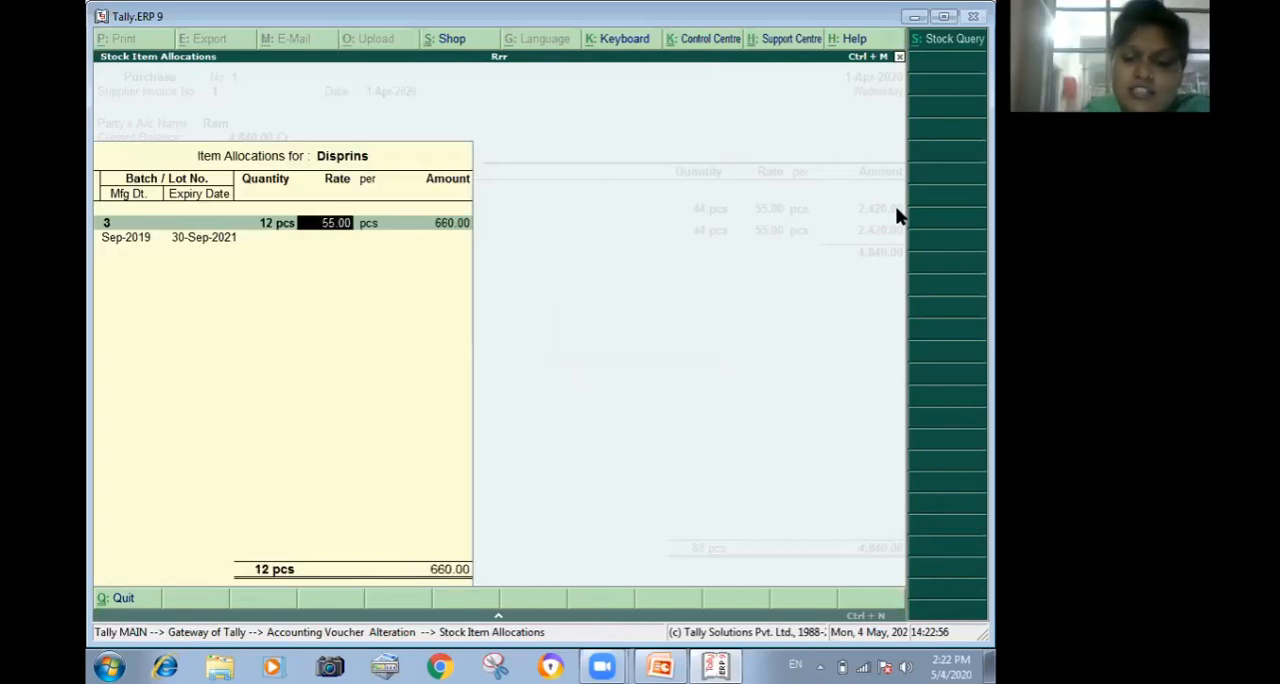
pyautogui.write('80')
pyautogui.press('Return')
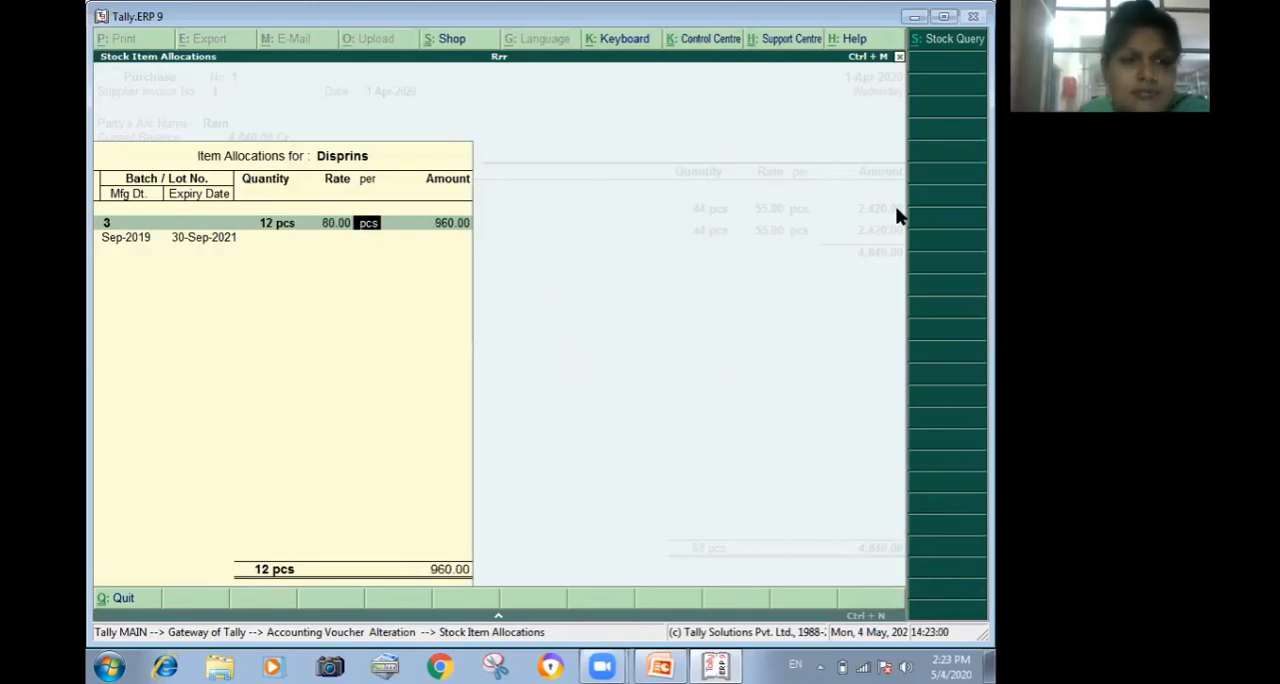
pyautogui.press('Return')
pyautogui.press('Return')
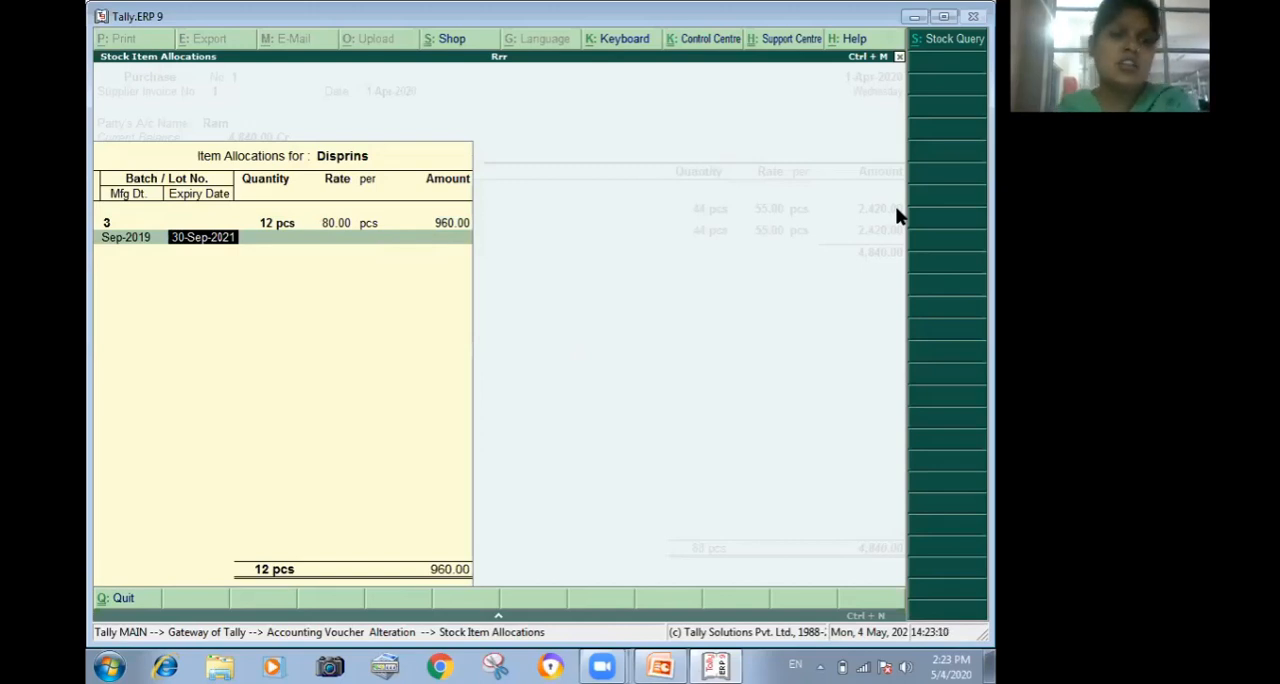
# Shorten the batch 3 expiry entry to Sep-2021, accept it, and end the batch list for Disprins.
pyautogui.press('BackSpace')
pyautogui.press('BackSpace')
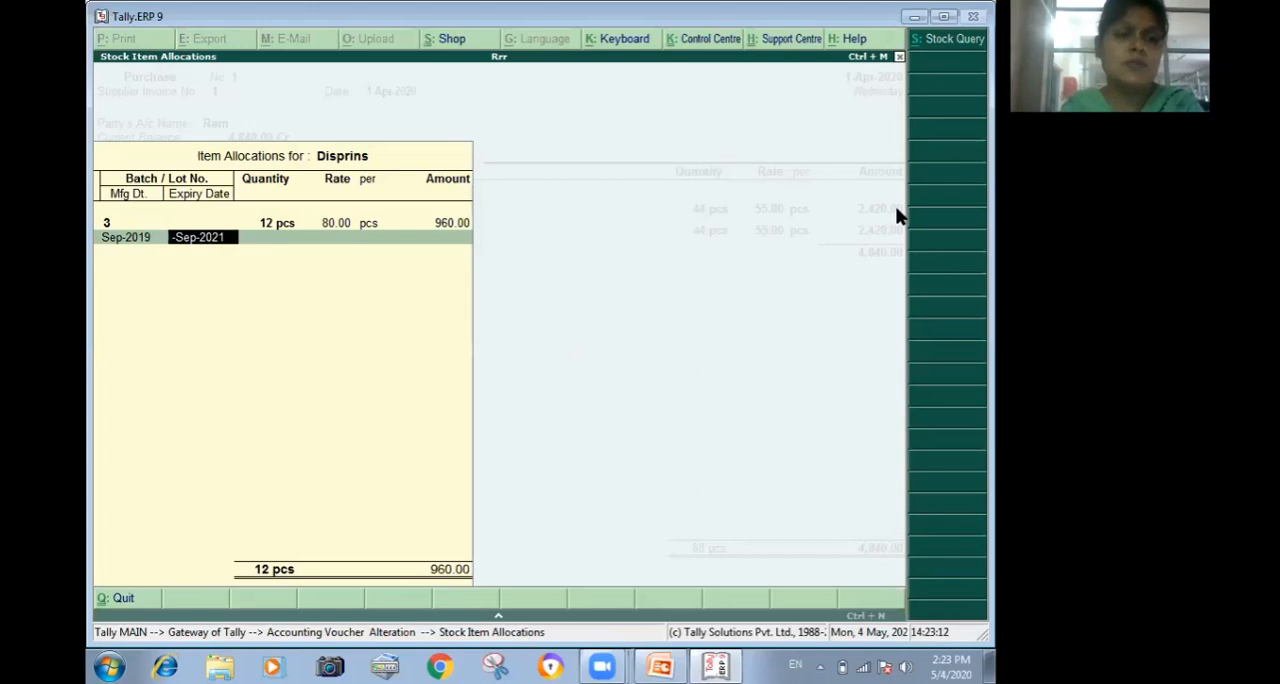
pyautogui.press('BackSpace')
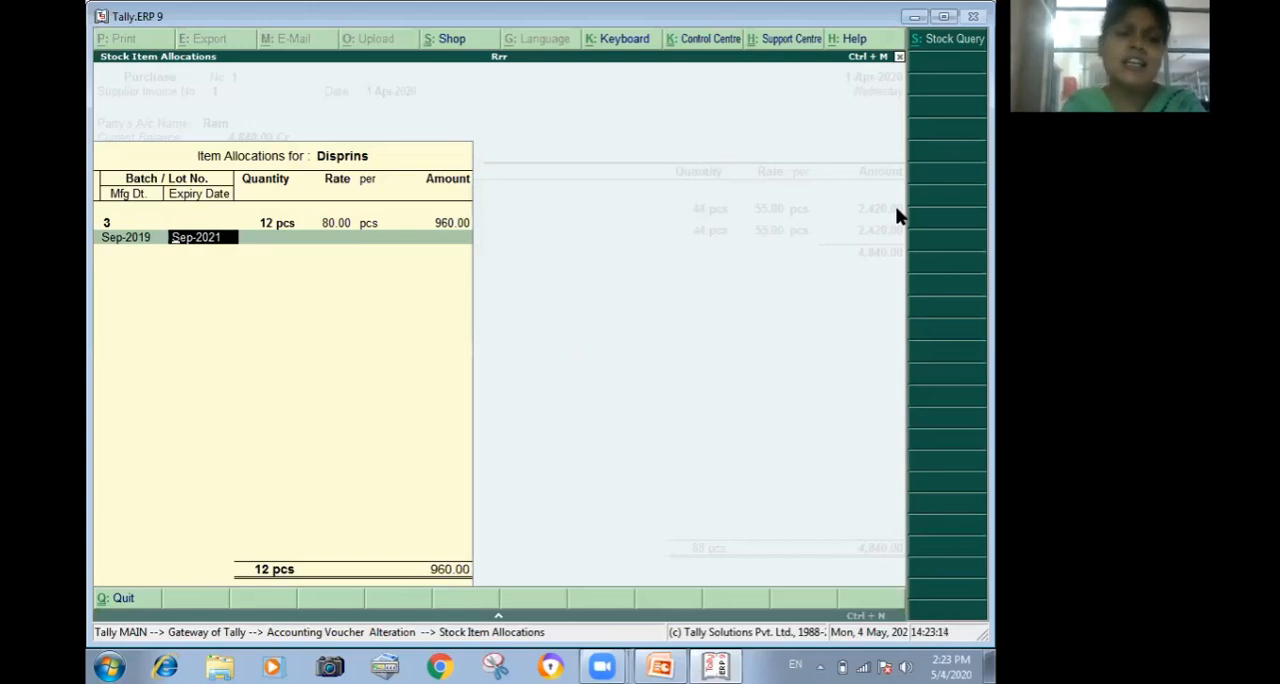
pyautogui.press('Return')
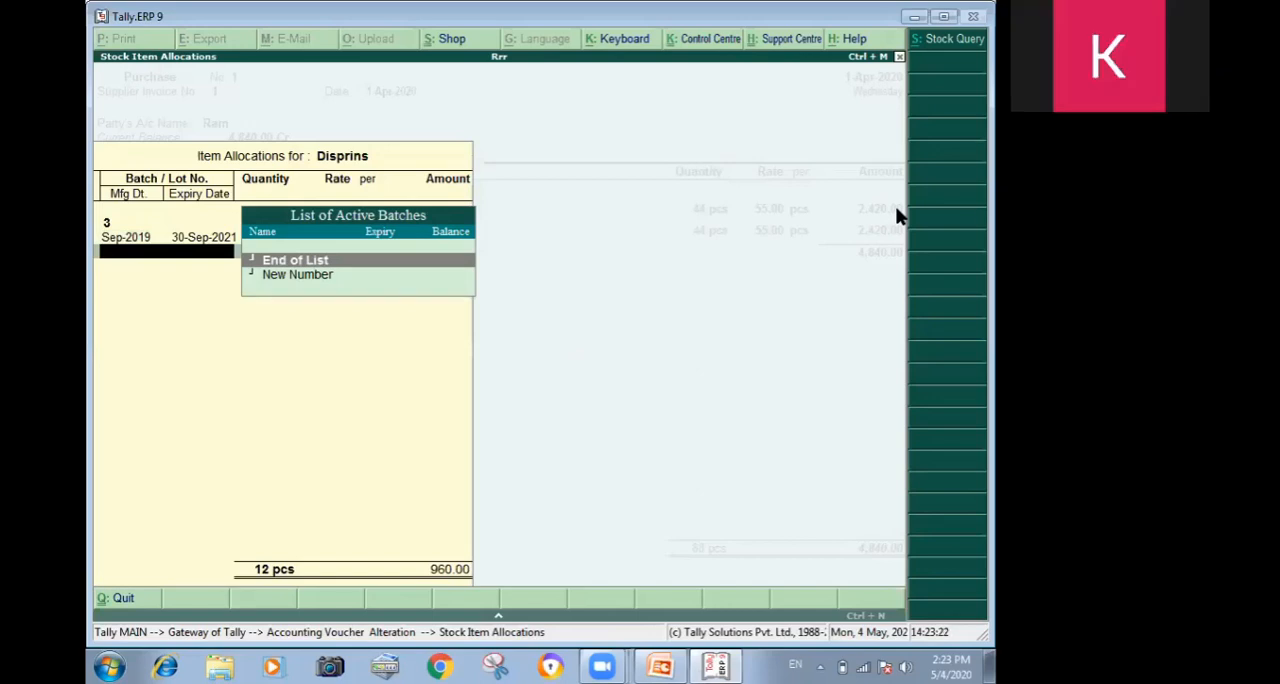
pyautogui.press('Return')
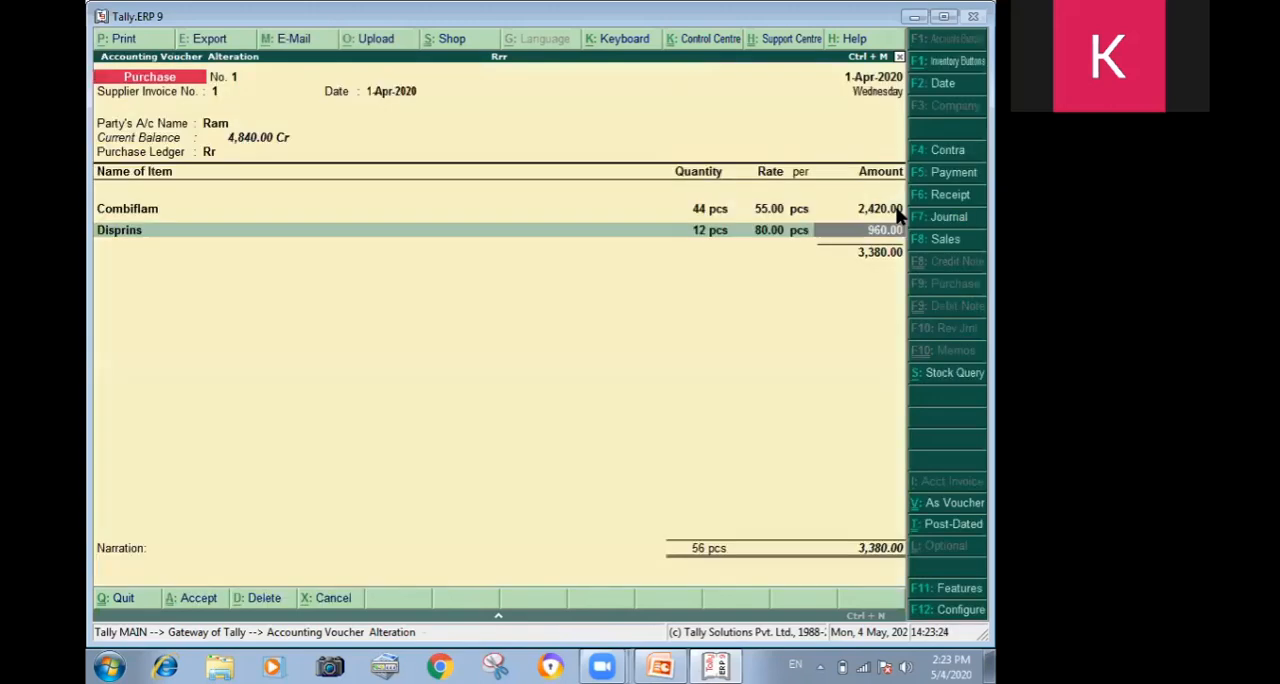
# End the item list without a narration, save the altered purchase voucher, and start a new sales voucher.
pyautogui.press('Return')
pyautogui.press('Return')
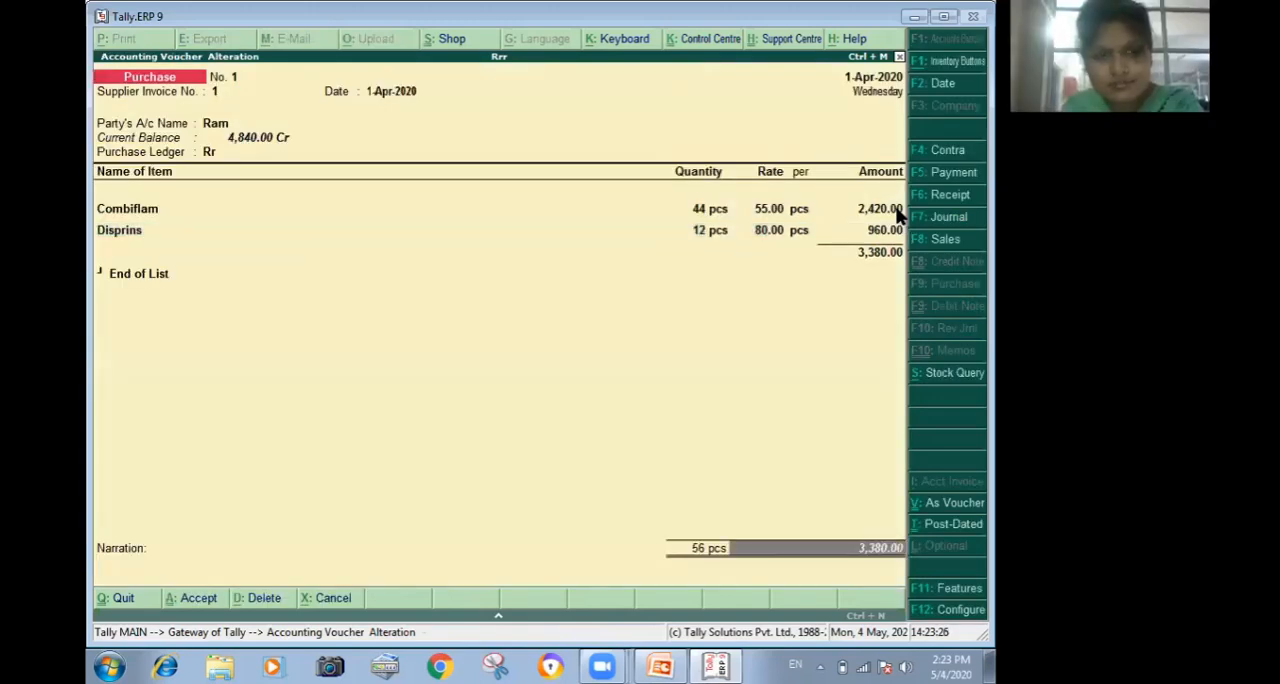
pyautogui.press('Return')
pyautogui.press('Return')
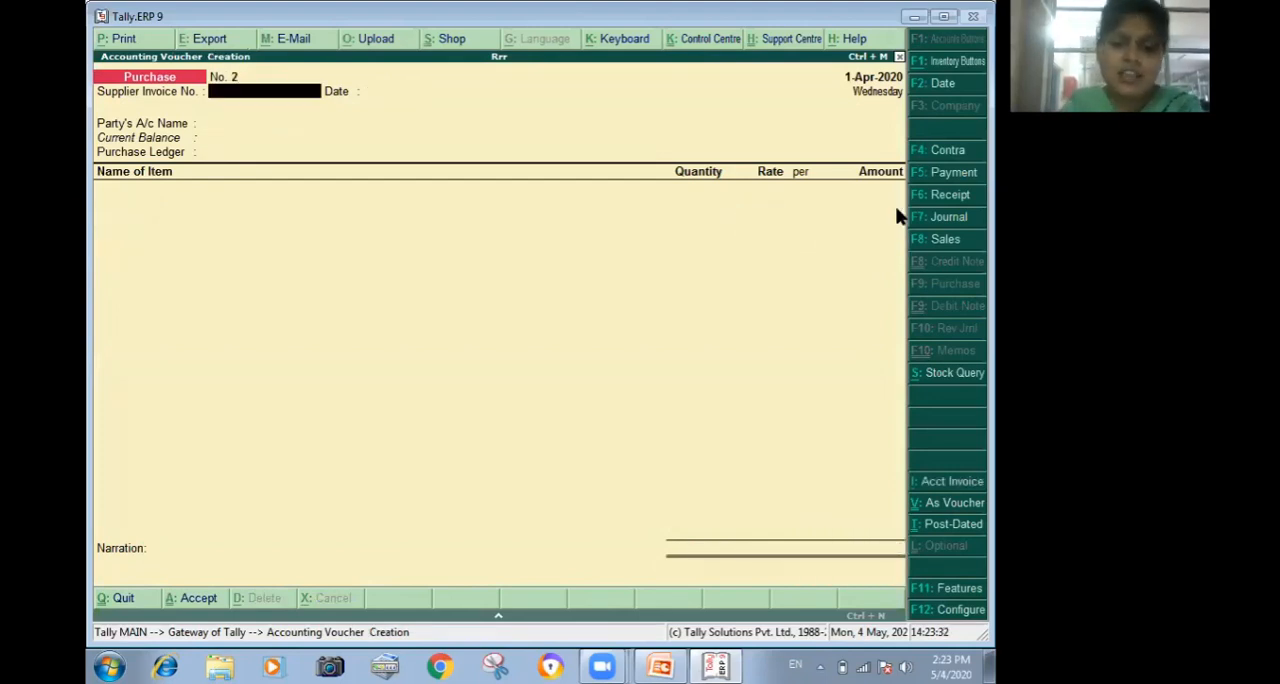
pyautogui.press('F8')
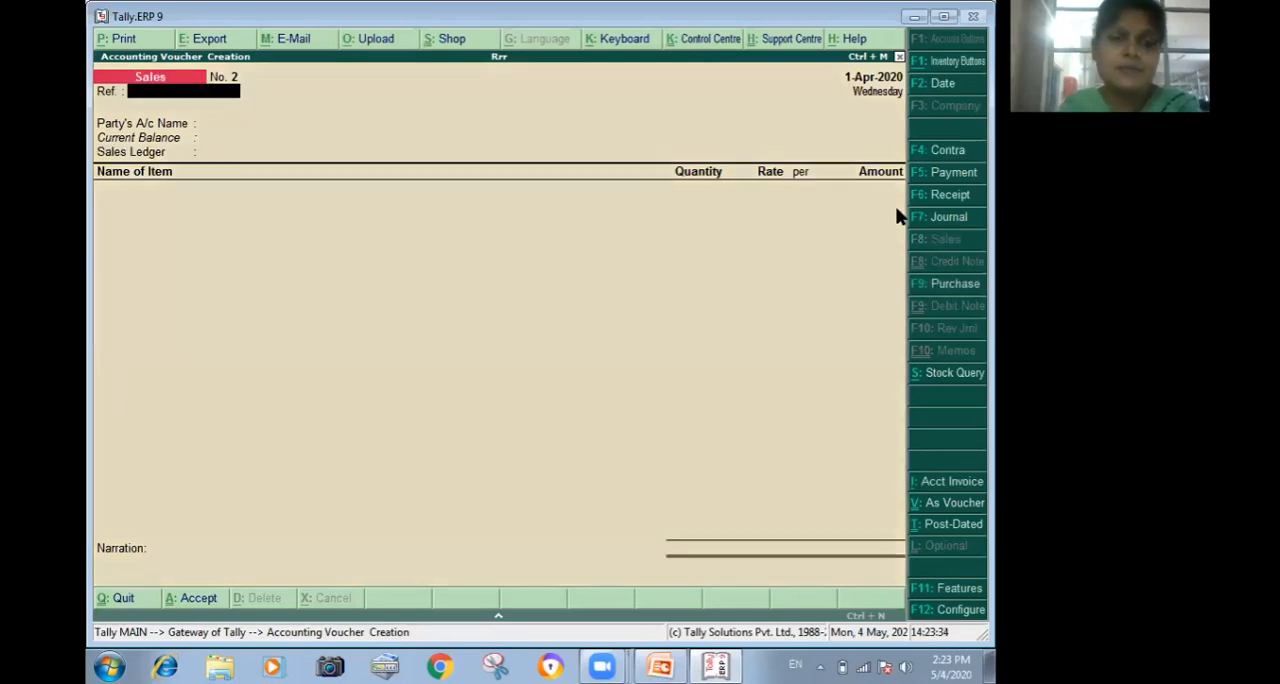